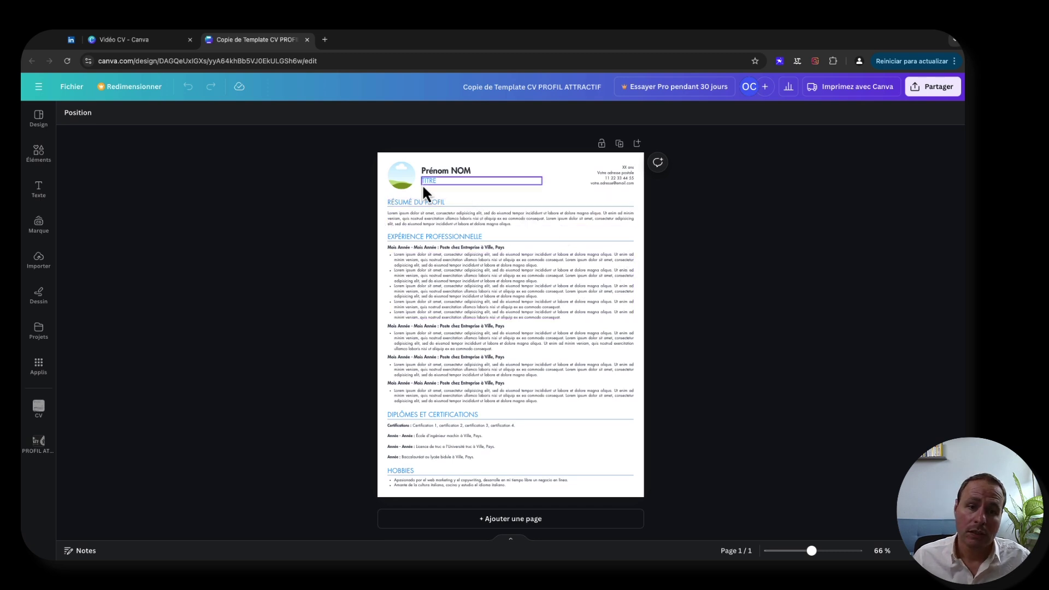
- Replace the 'Prénom NOM' placeholder at the top of the CV with the candidate's full name
click(441, 171)
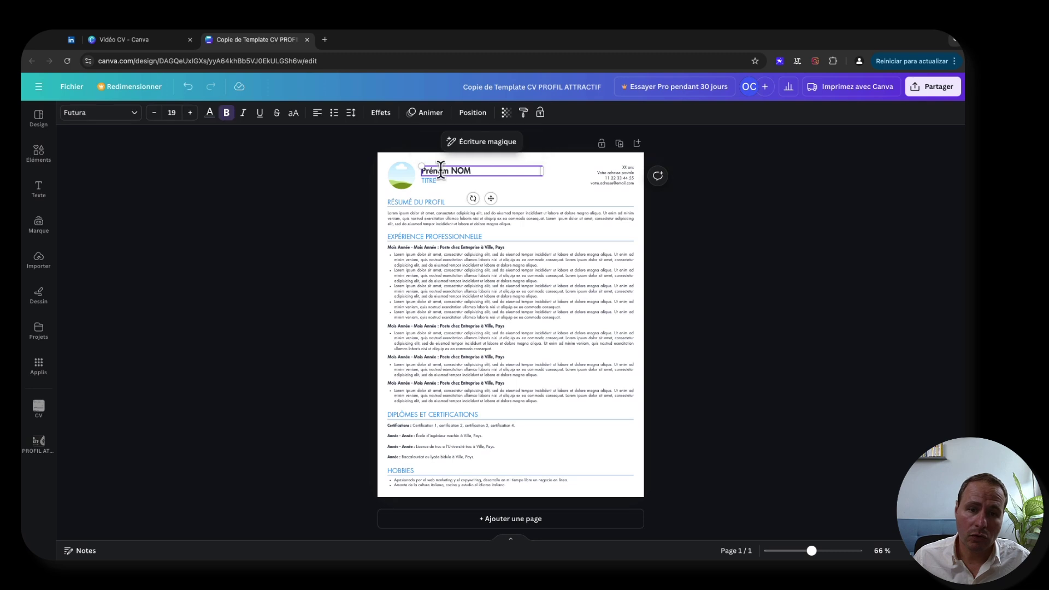
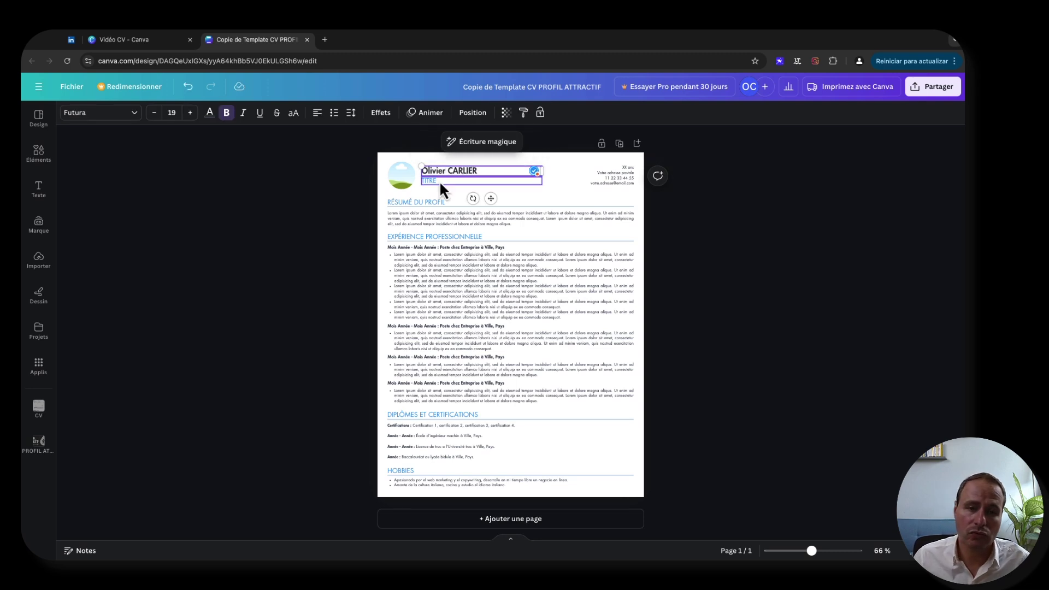
click(277, 238)
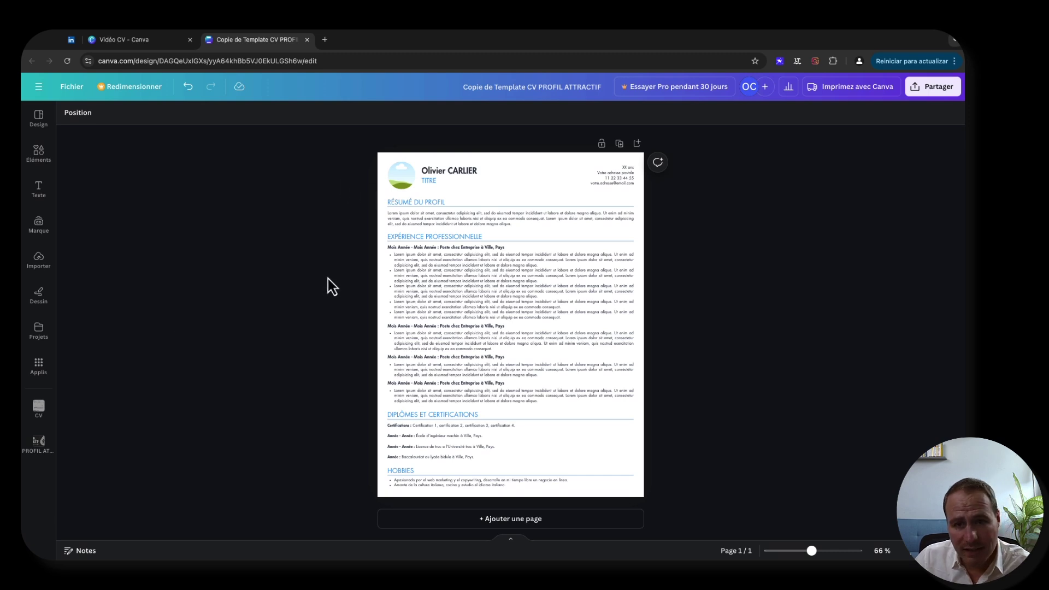
- Import the headshot JPG from the desktop onto the CV page
click(404, 176)
click(343, 186)
click(405, 179)
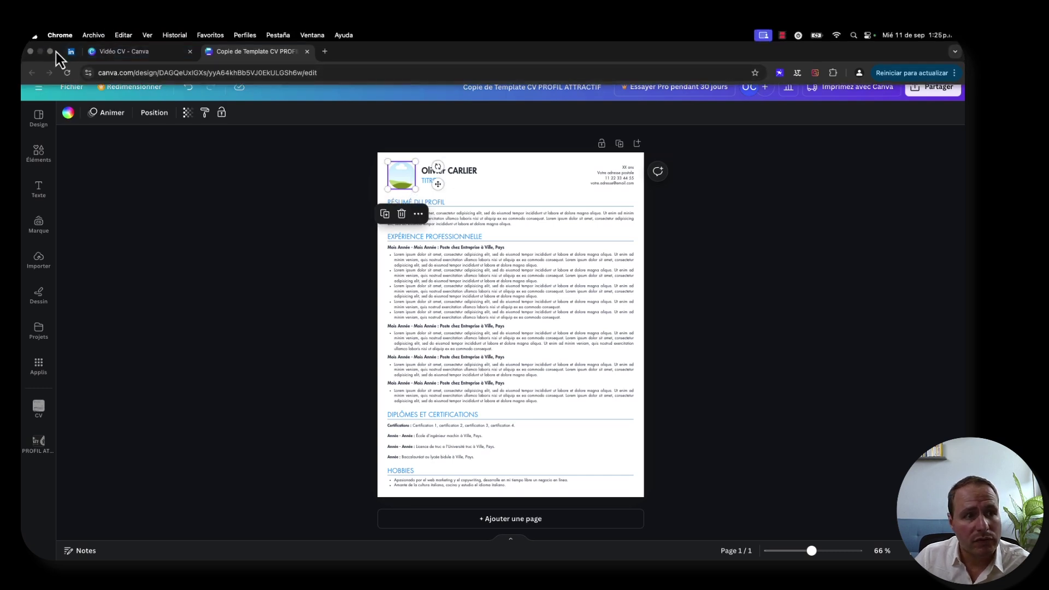
click(51, 52)
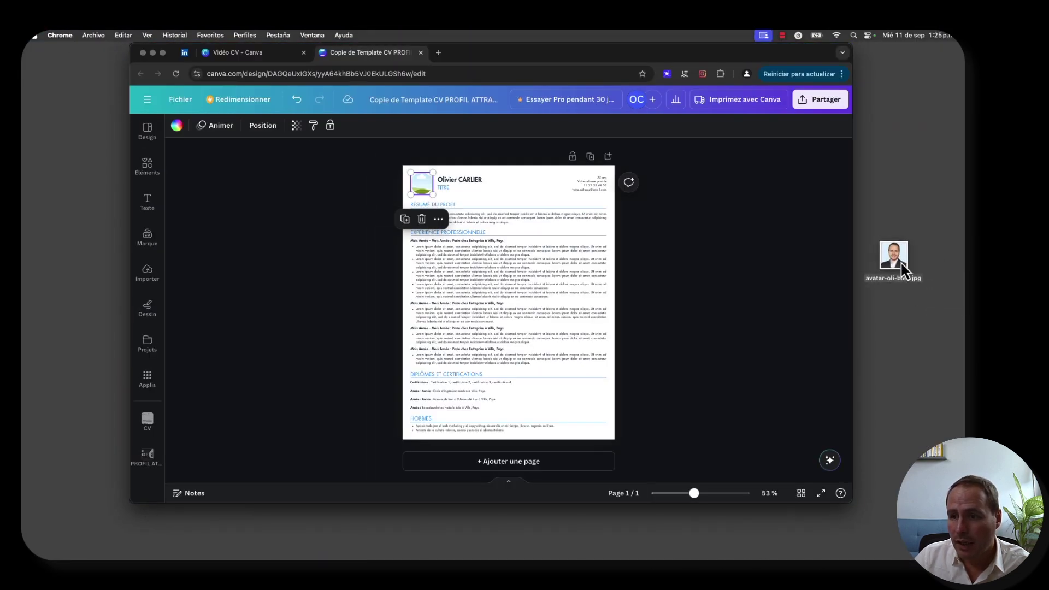
drag(890, 259, 509, 181)
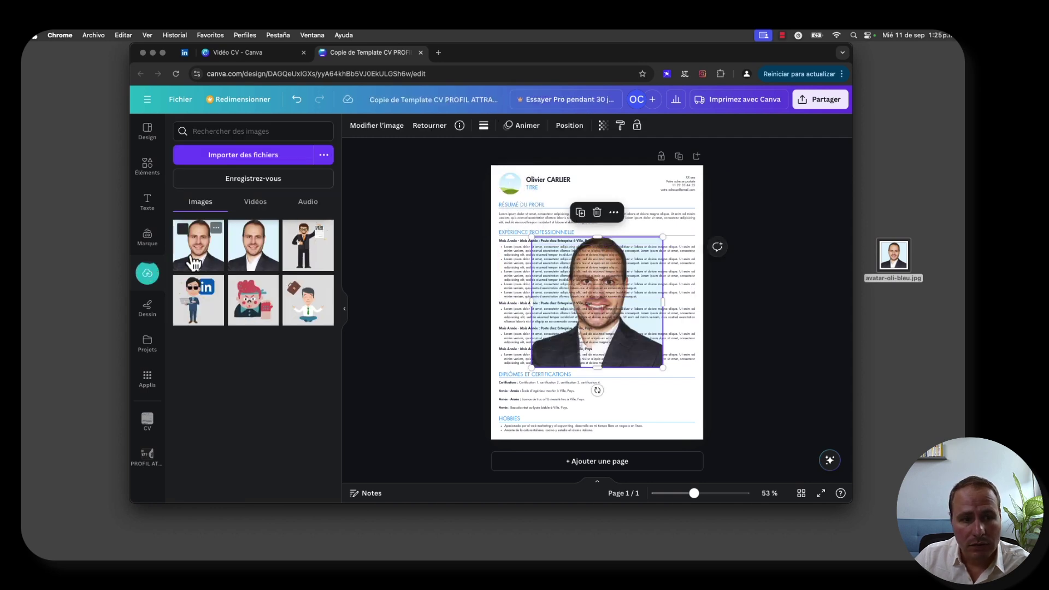
- Drop the imported photo into the round profile frame beside the name
click(651, 302)
click(643, 359)
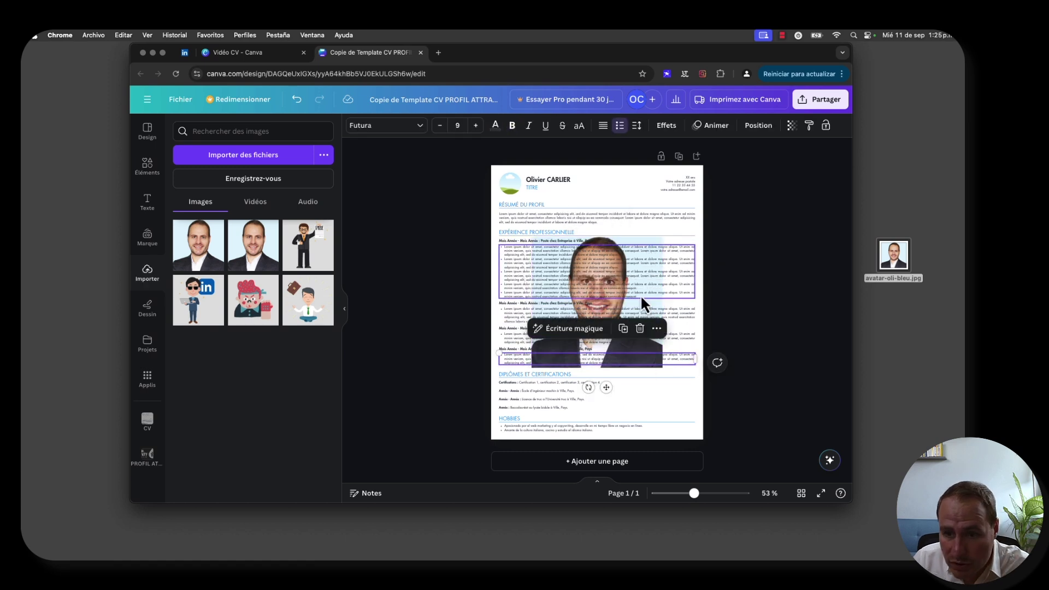
click(656, 298)
click(657, 302)
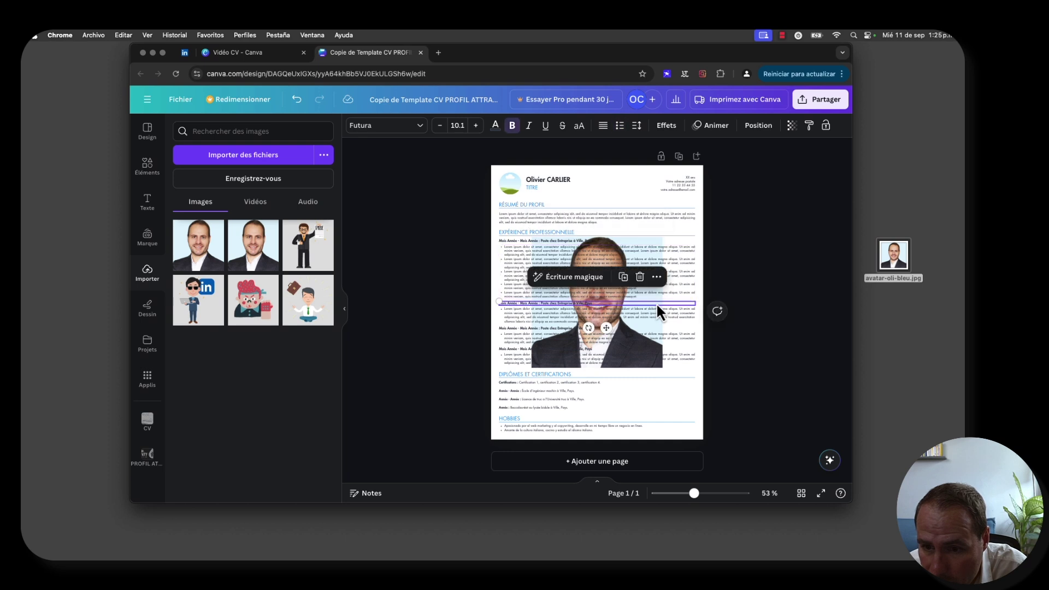
click(656, 300)
drag(656, 301, 507, 186)
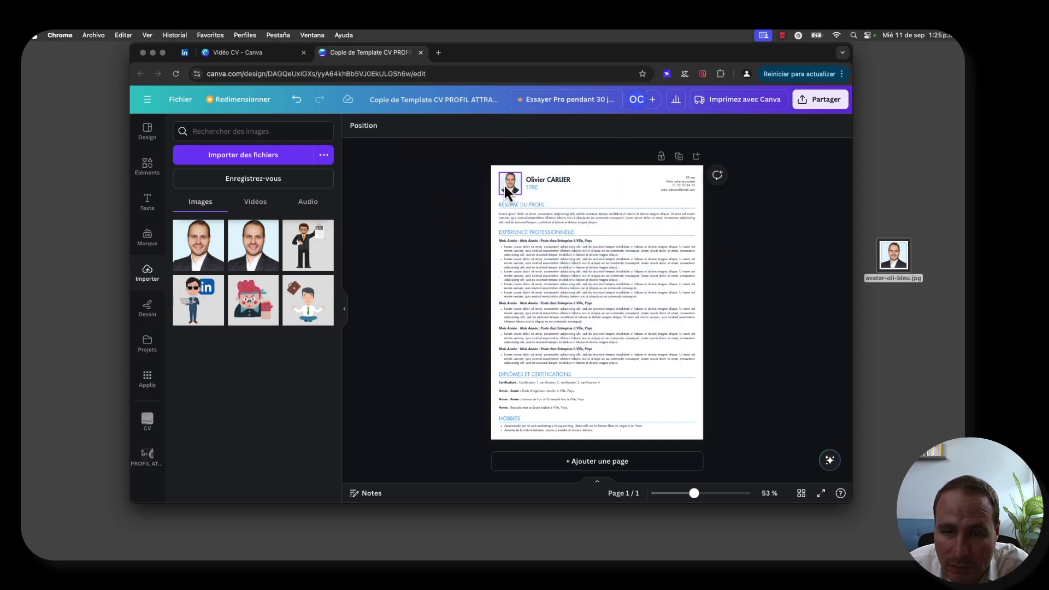
click(345, 310)
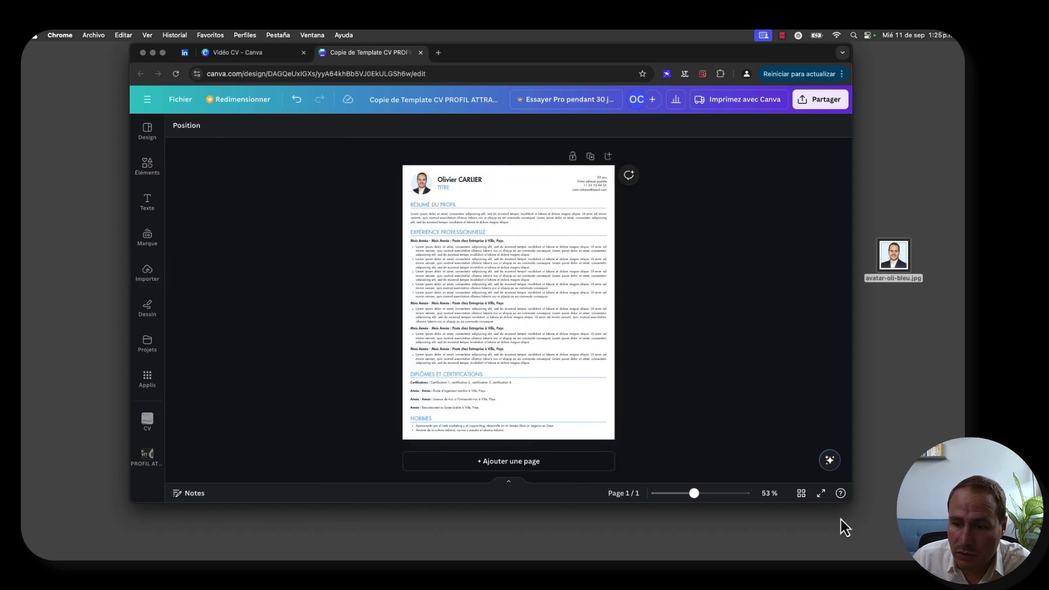
- Return to fullscreen, zoom to about 172 %, and nudge the profile photo slightly into place
click(822, 494)
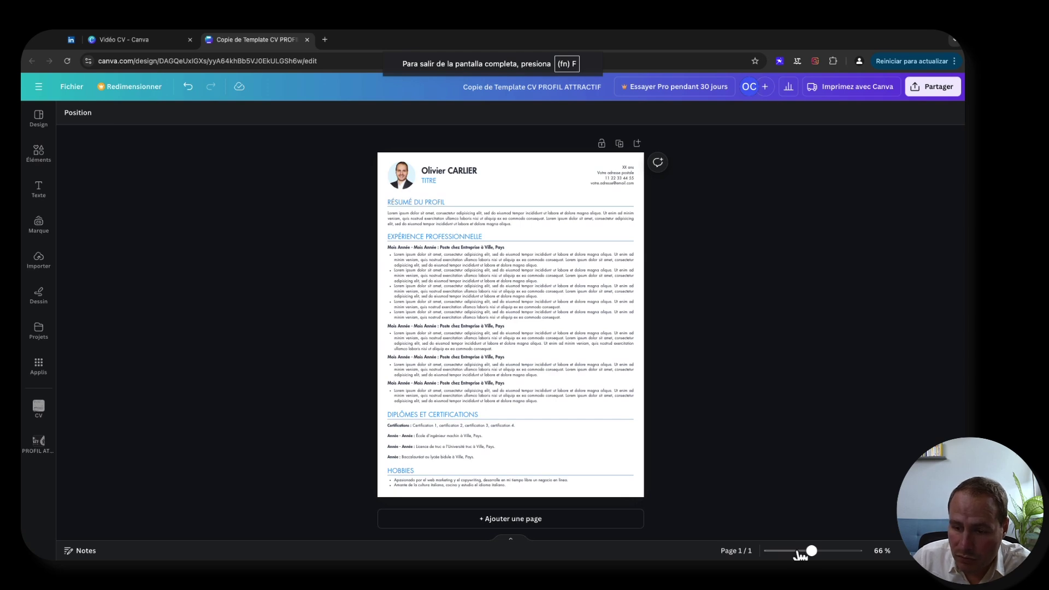
drag(812, 552, 833, 551)
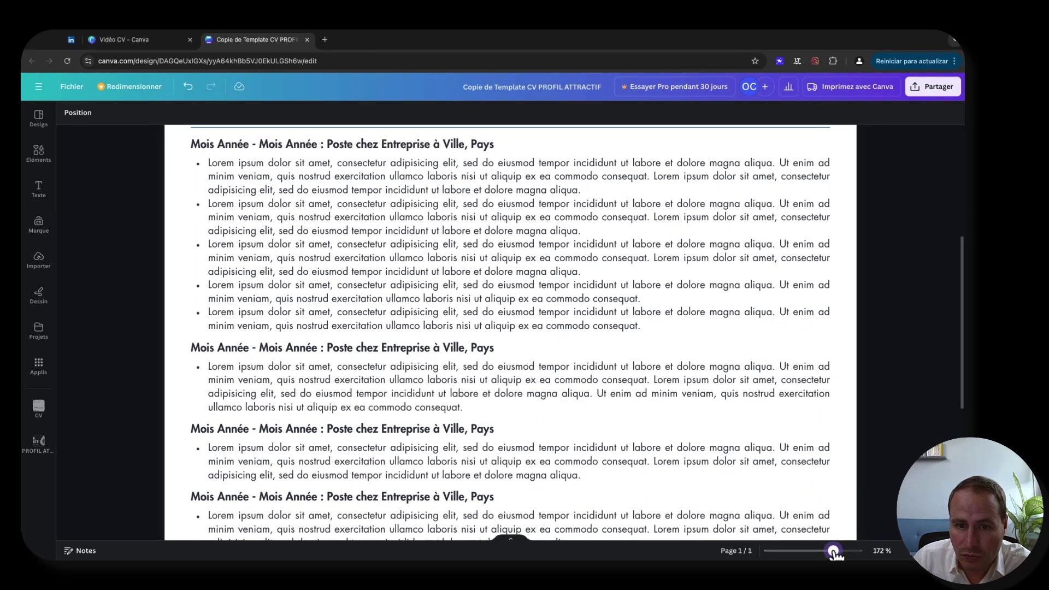
click(213, 221)
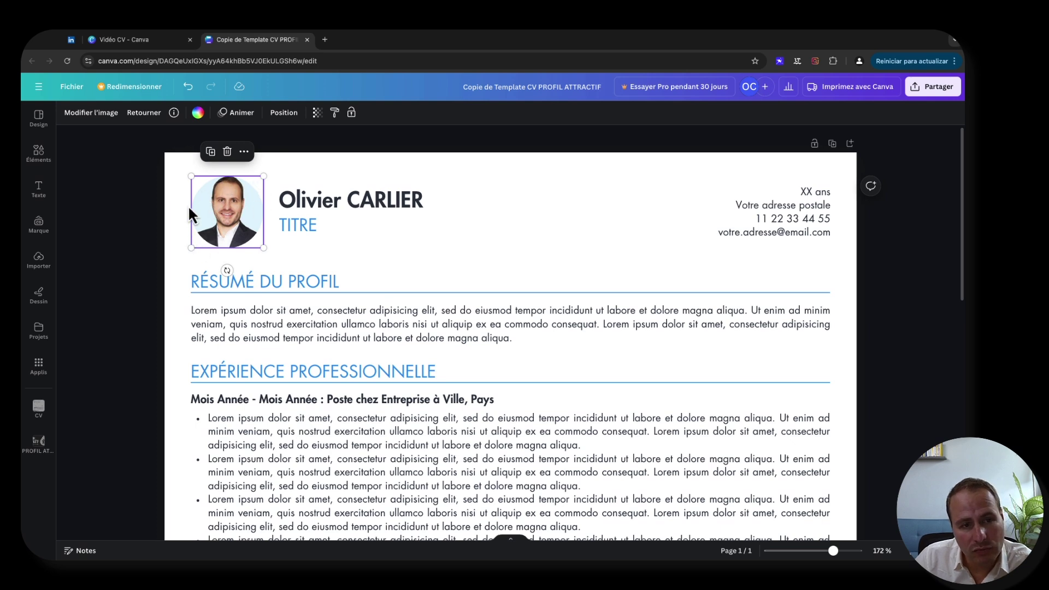
click(136, 251)
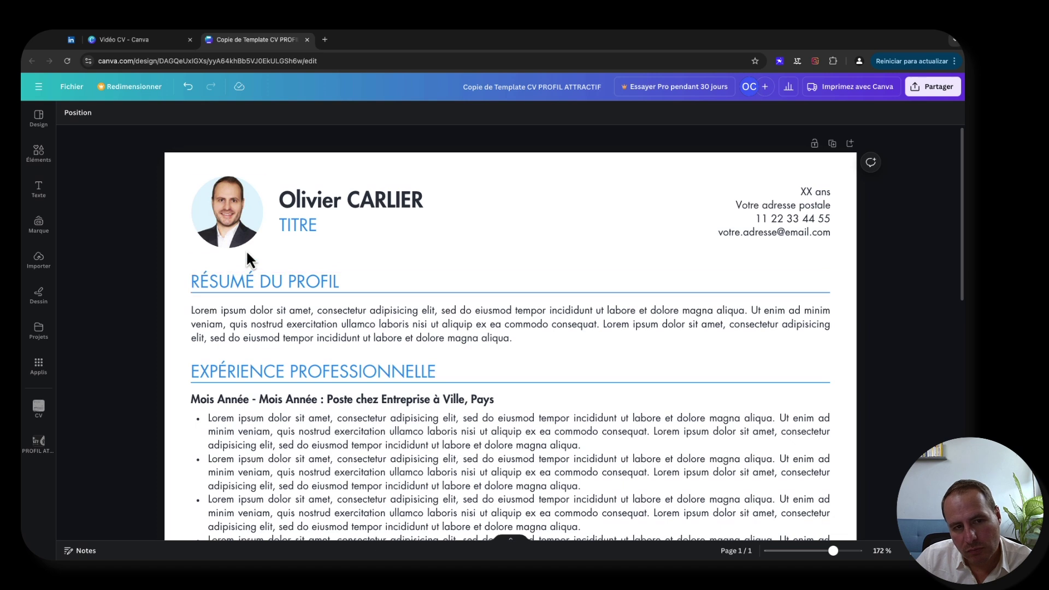
mouse_move(228, 224)
mouse_down()
mouse_move(228, 215)
mouse_move(227, 225)
mouse_up()
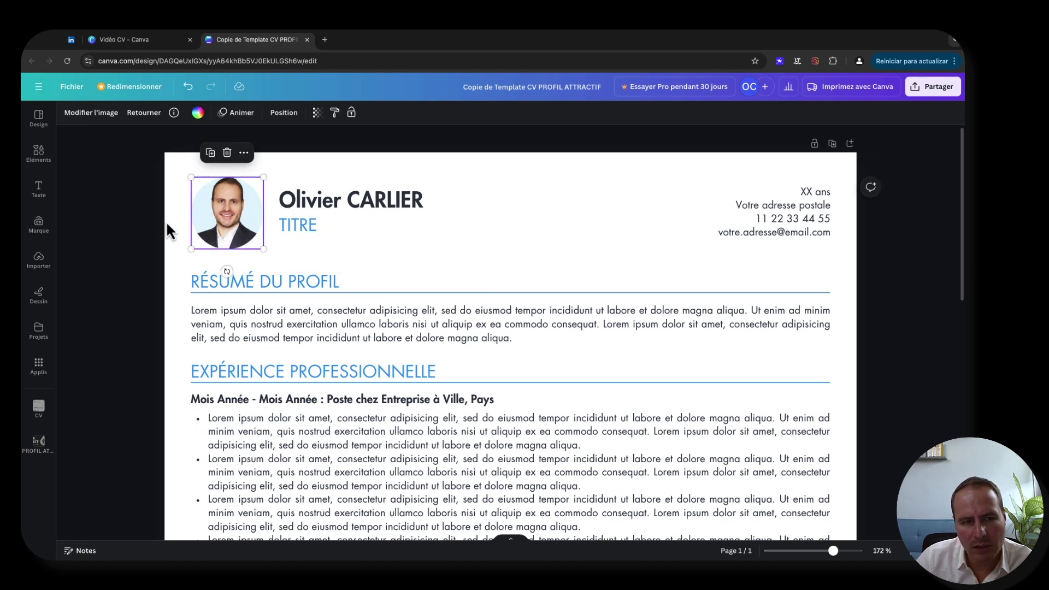
click(590, 273)
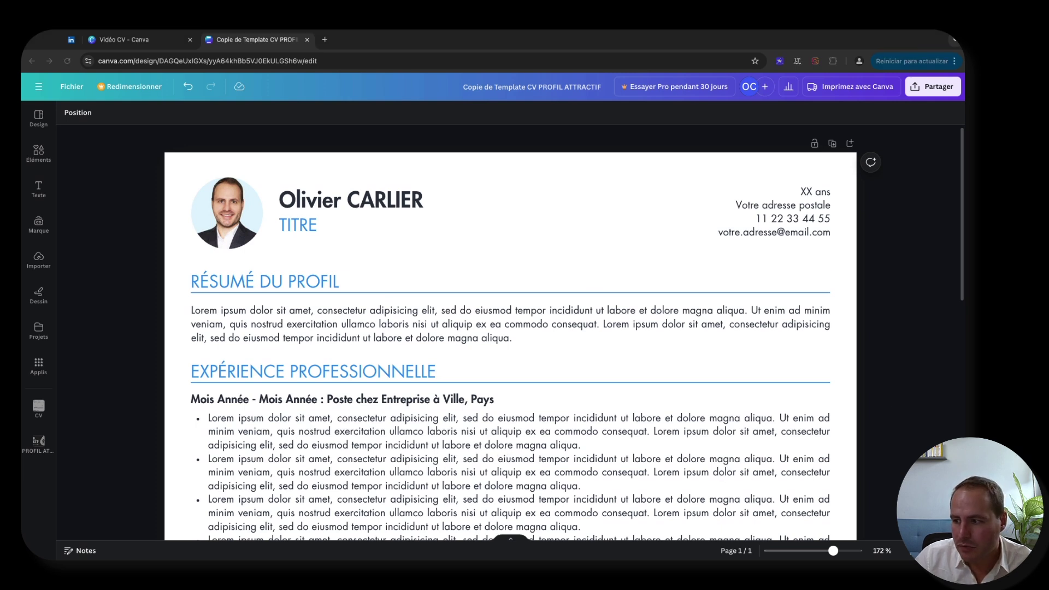
- Overwrite the 'XX' in the contact block so the age line reads '37 ans'
click(804, 191)
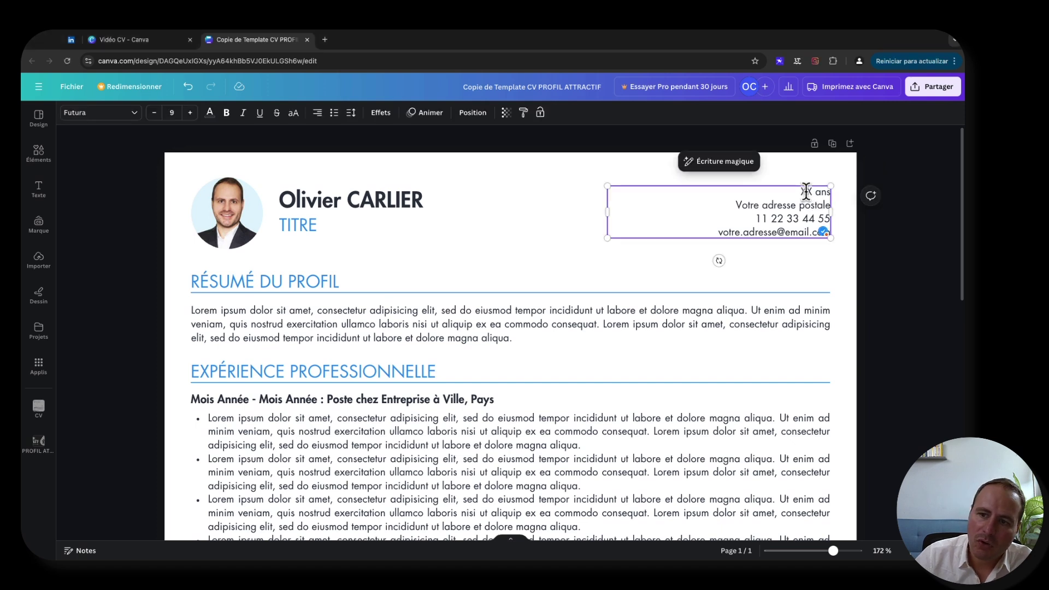
click(568, 211)
click(883, 228)
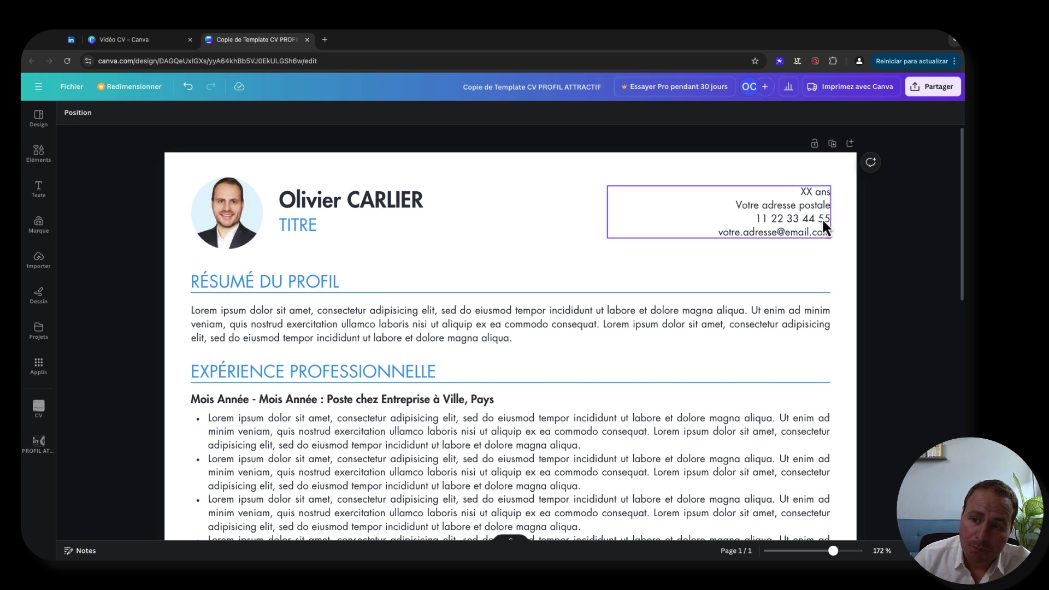
click(811, 200)
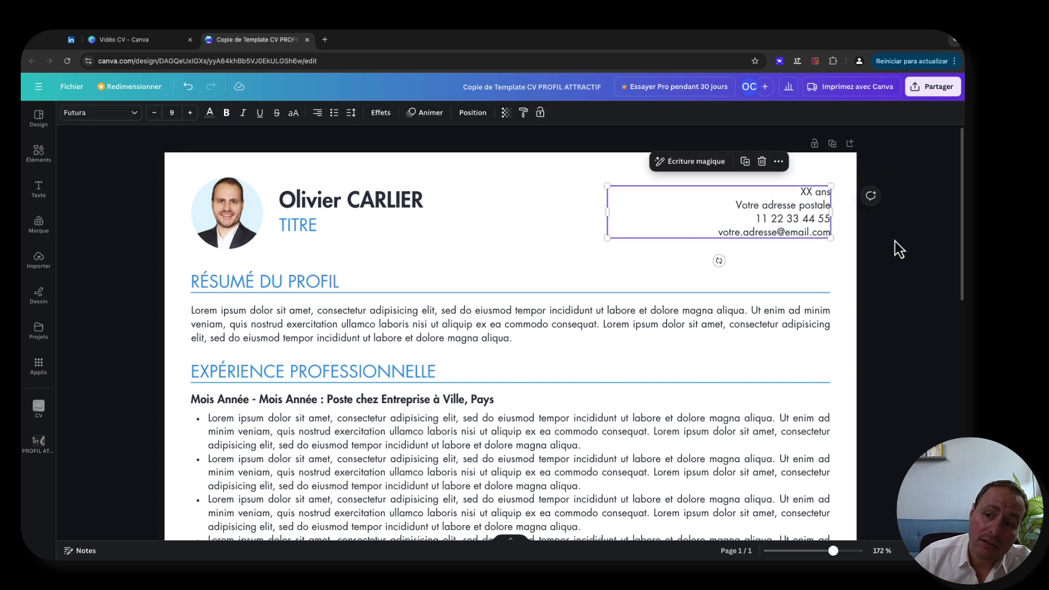
click(806, 193)
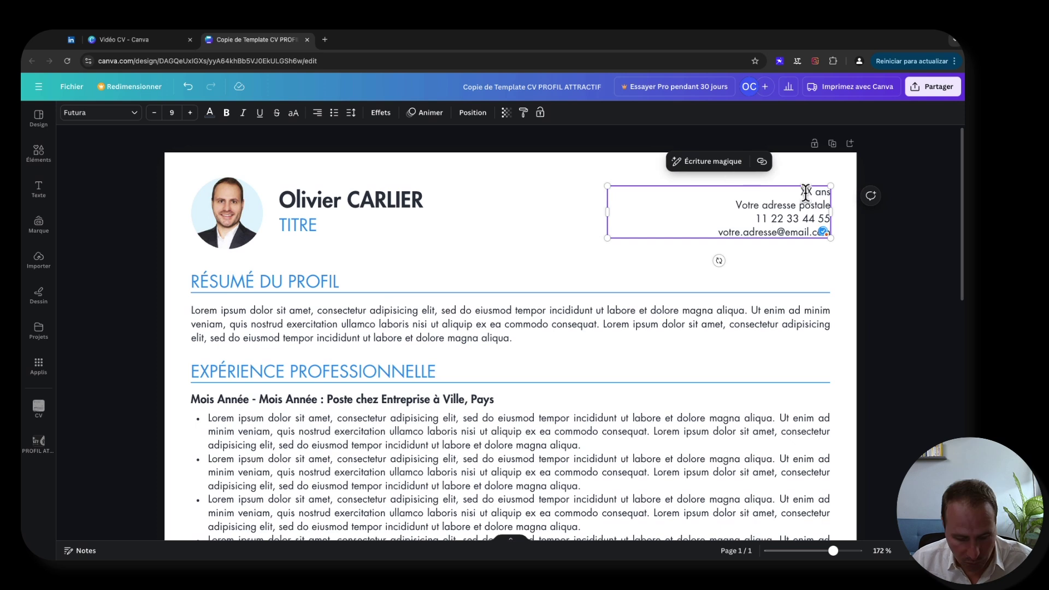
double_click(805, 192)
text(37)
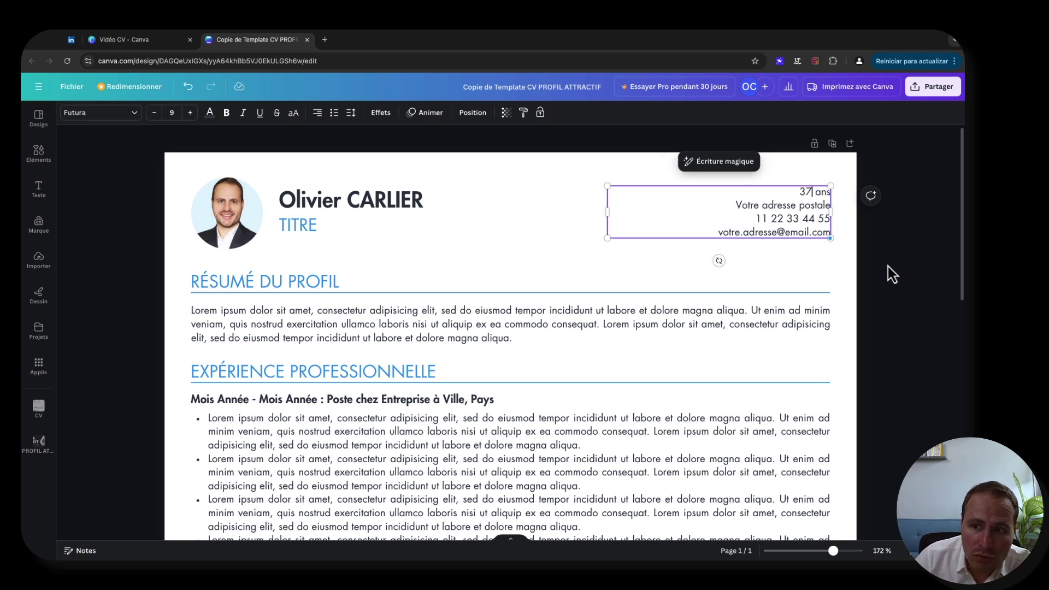
click(887, 266)
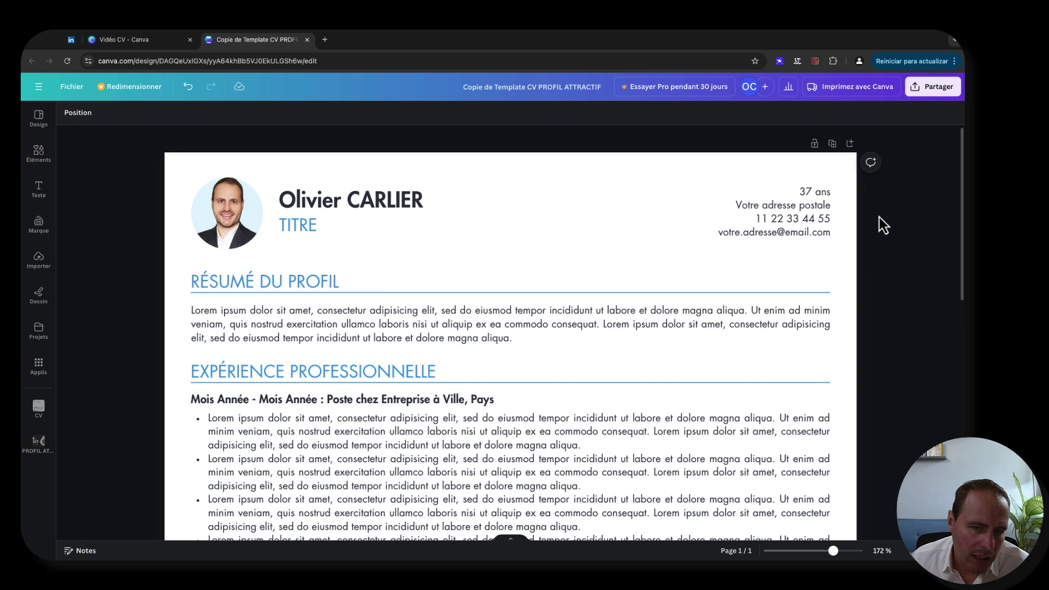
click(797, 206)
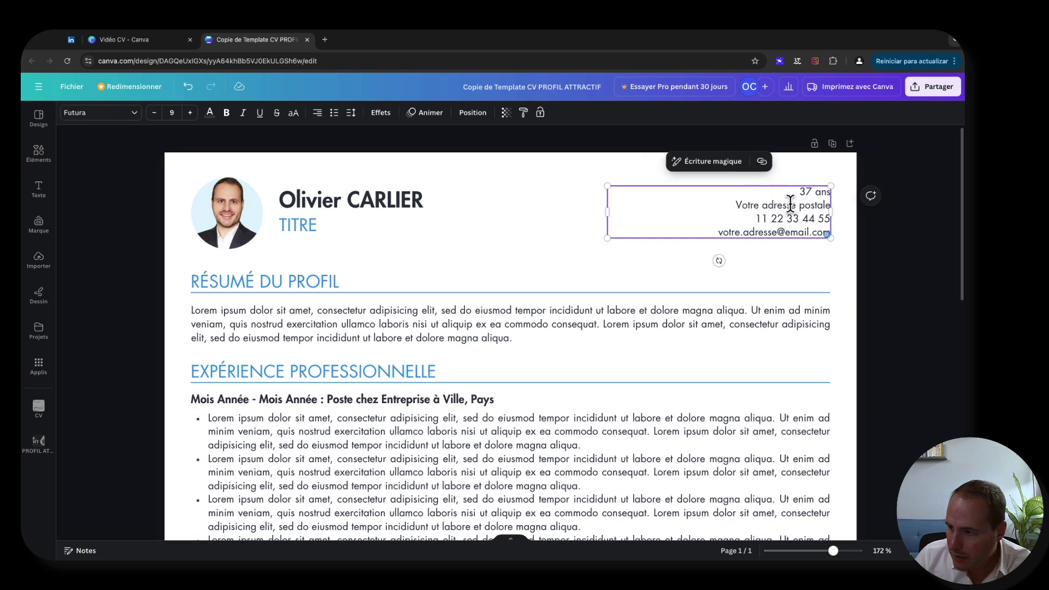
click(737, 206)
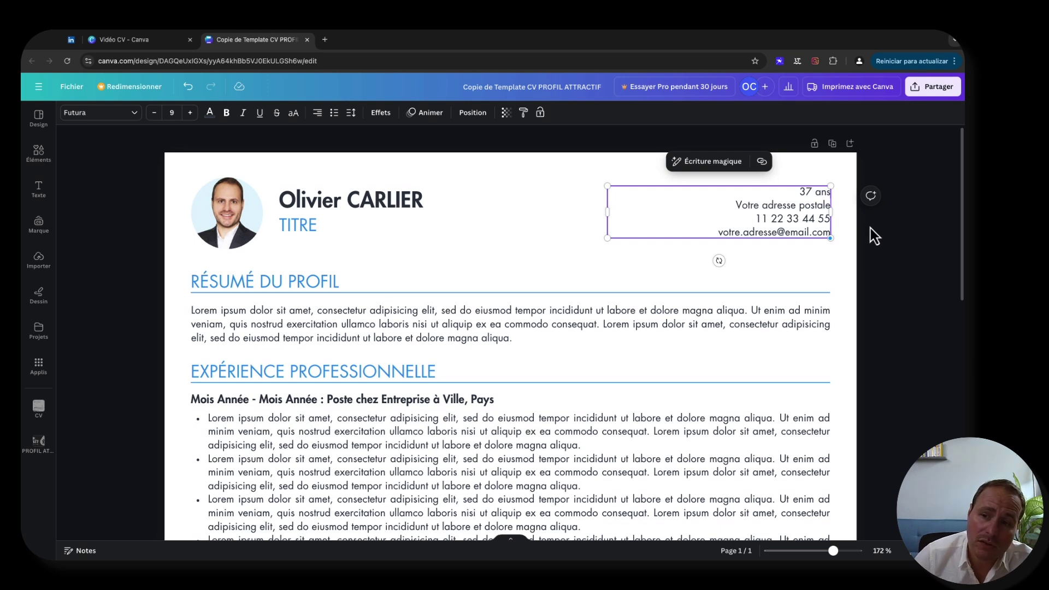
- Replace the 'Votre adresse postale' line with the Paris postcode and city
triple_click(786, 206)
text(75000)
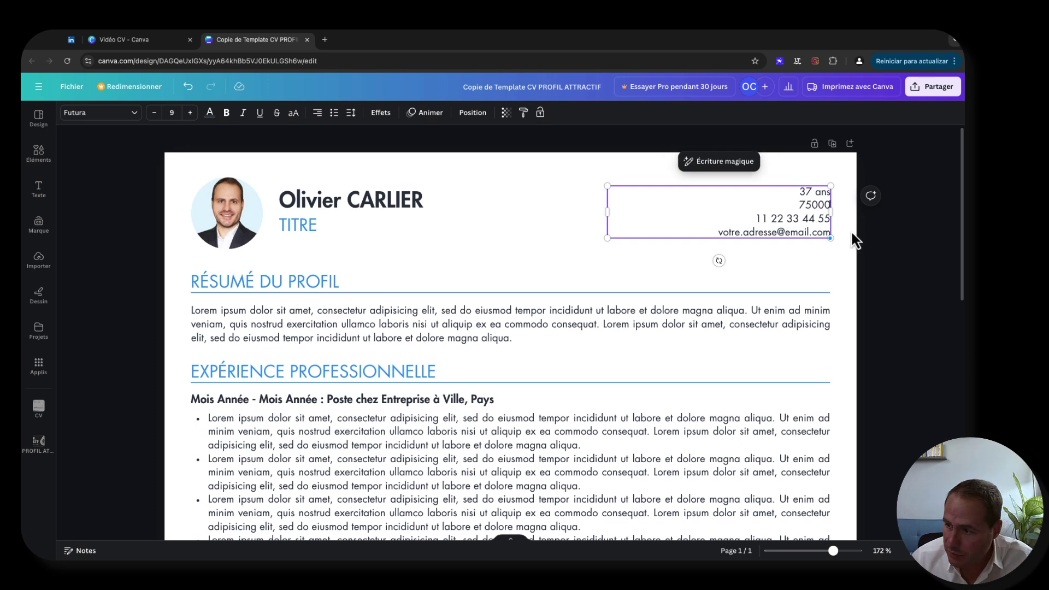
text(, PARIS)
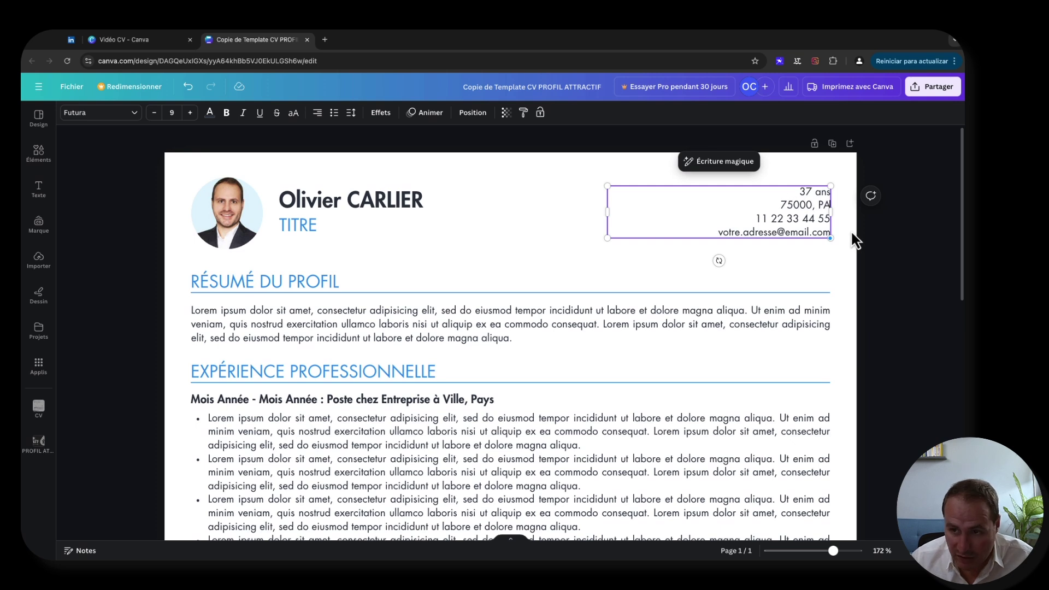
click(898, 256)
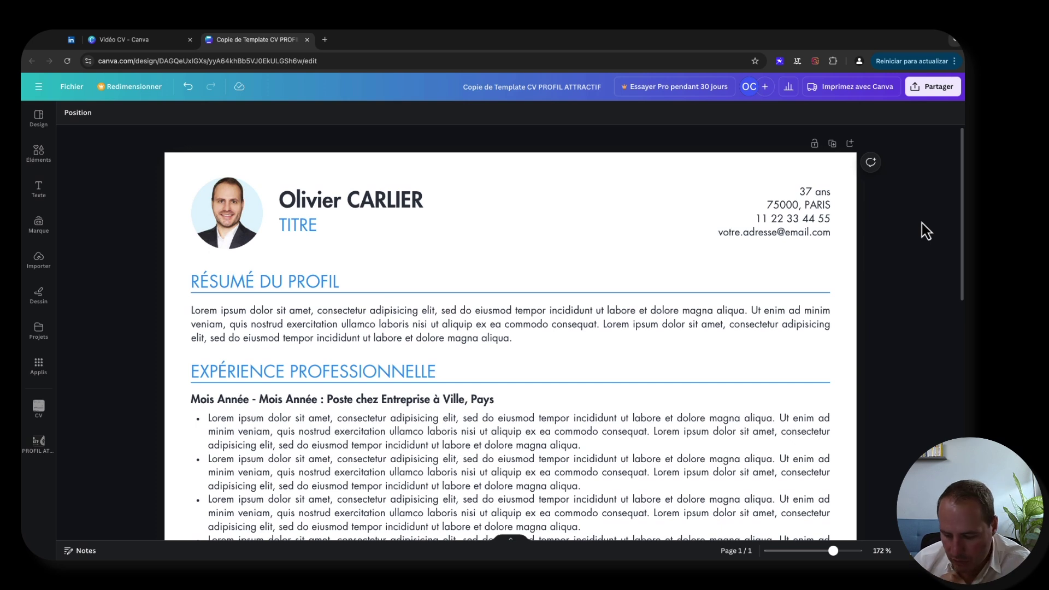
click(788, 221)
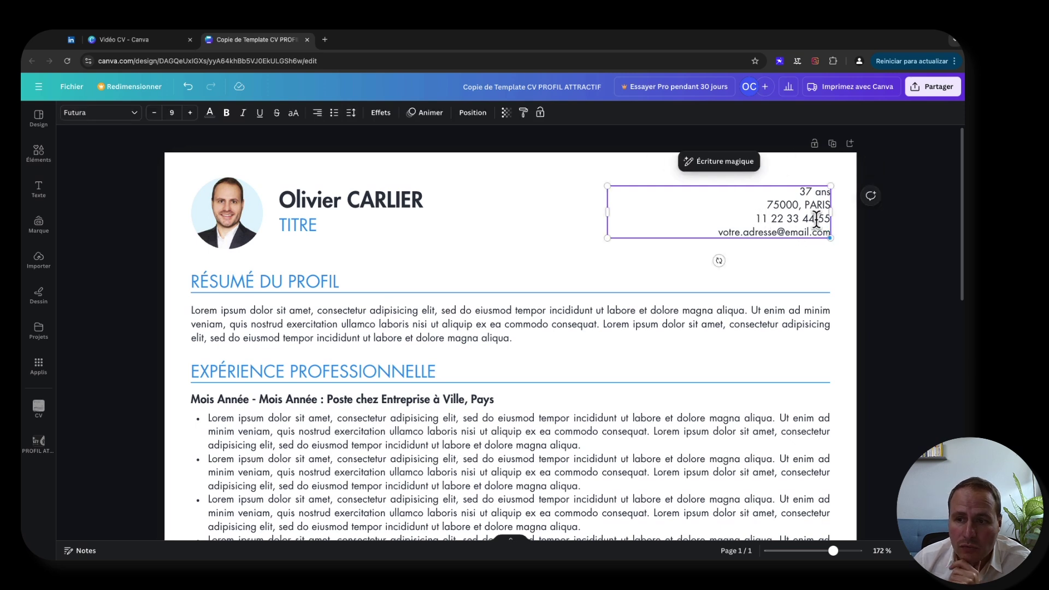
click(887, 227)
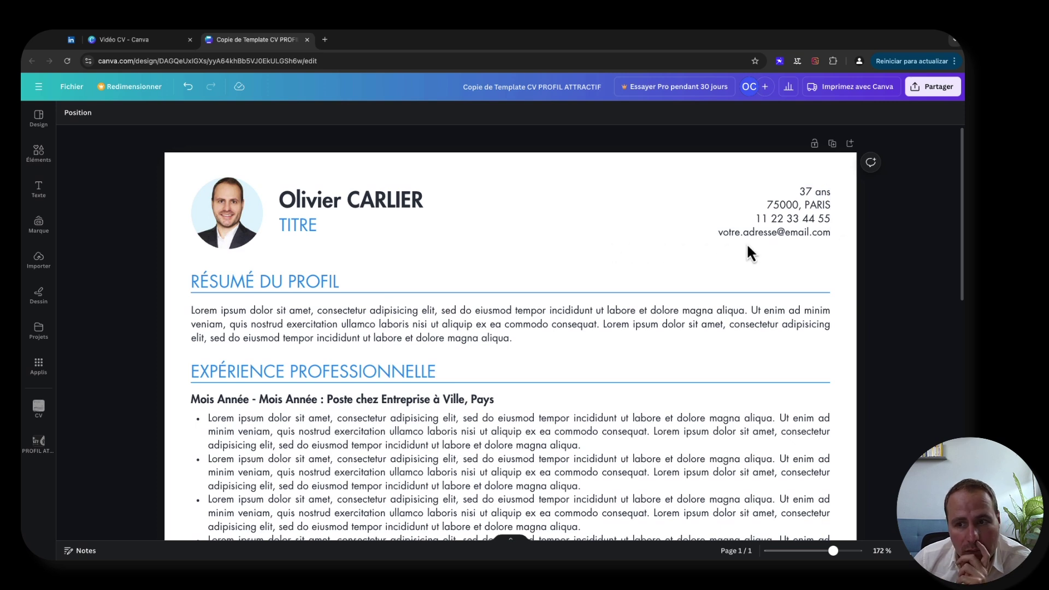
click(297, 224)
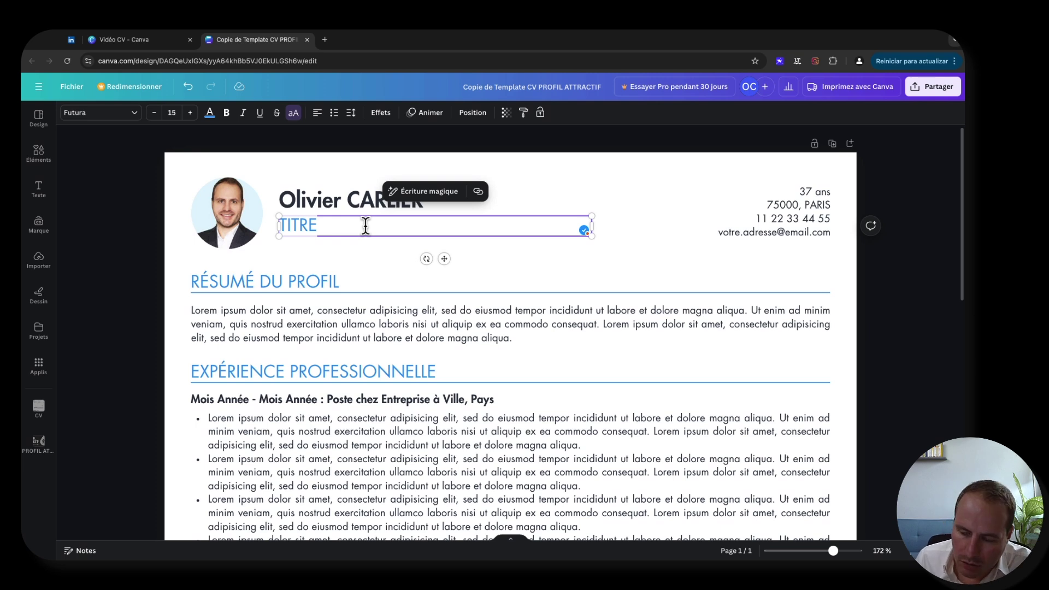
- Replace the TITRE placeholder with 'ARCHITECTE DE SÉCURITÉ' and deselect the title
text(A)
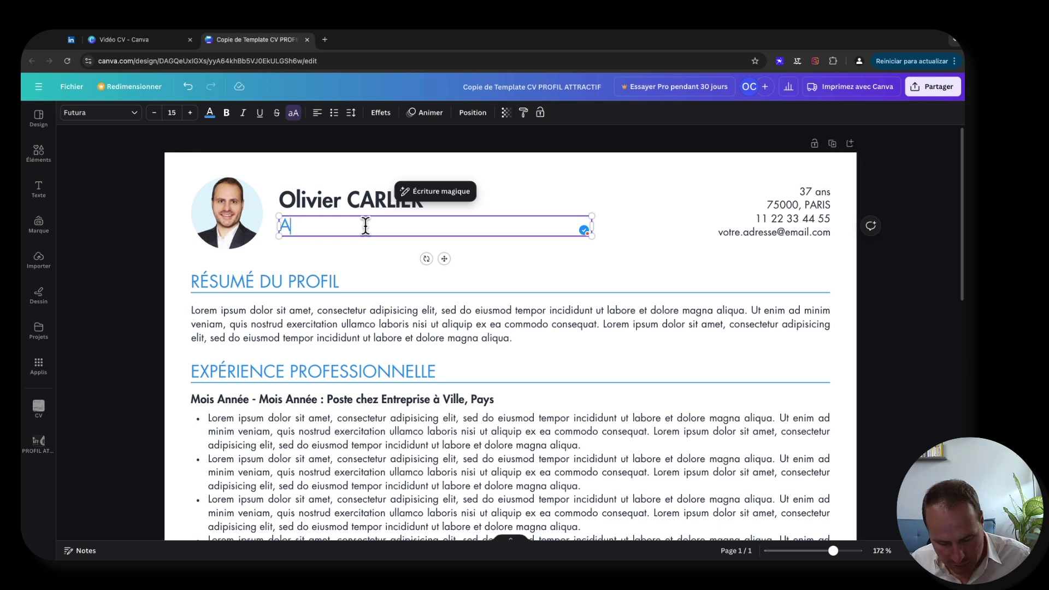
text(RCHITECT)
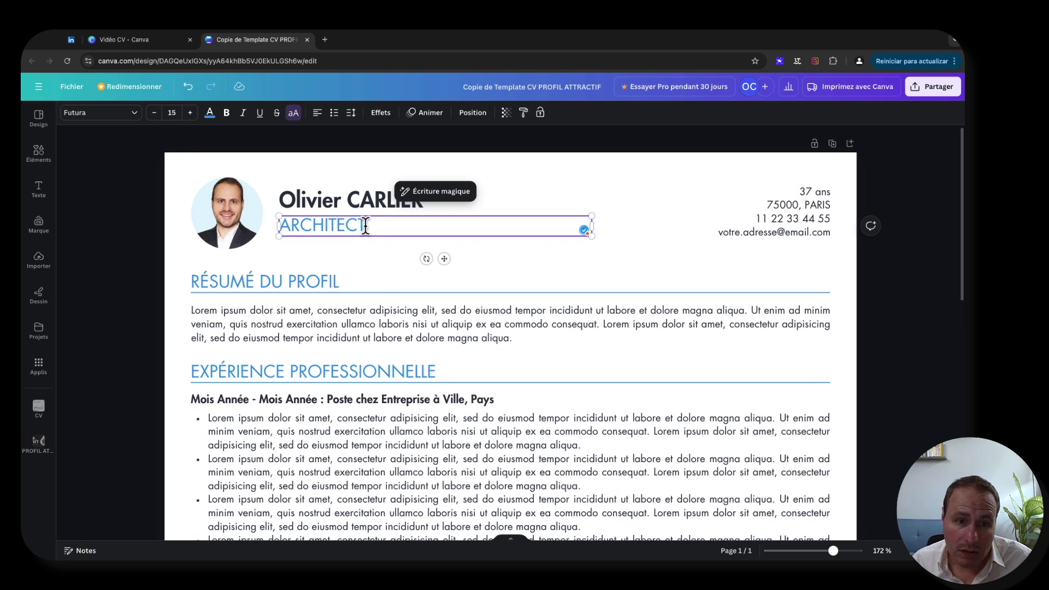
text(E DE S)
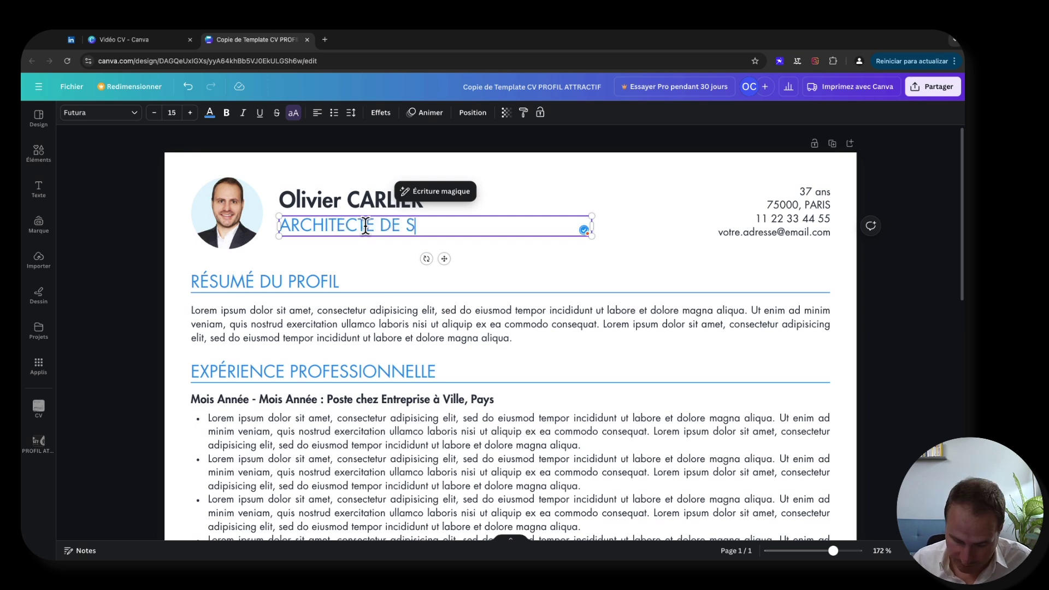
text(ÉCURIT)
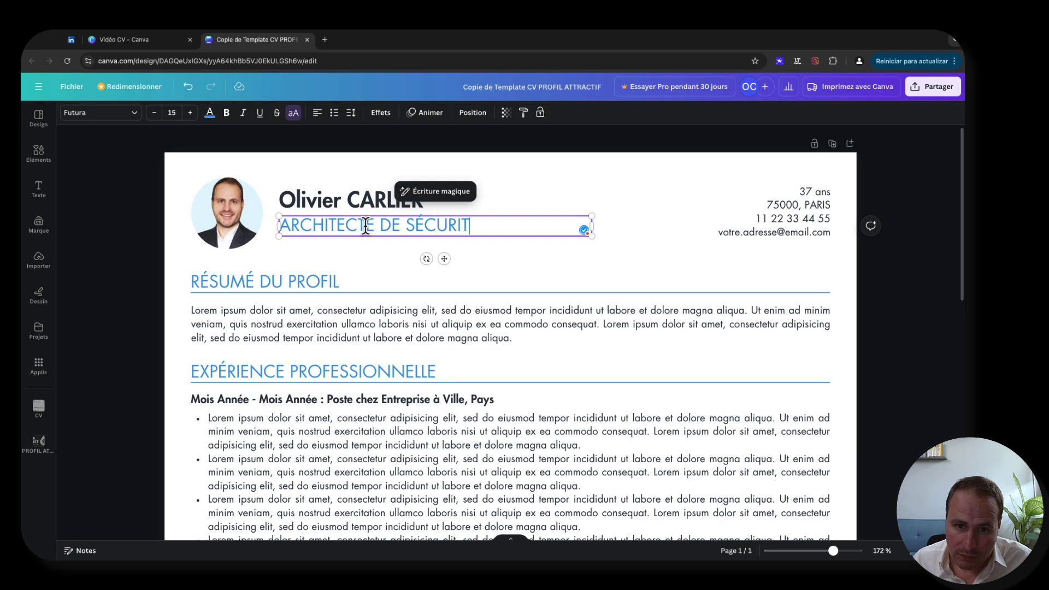
text(É)
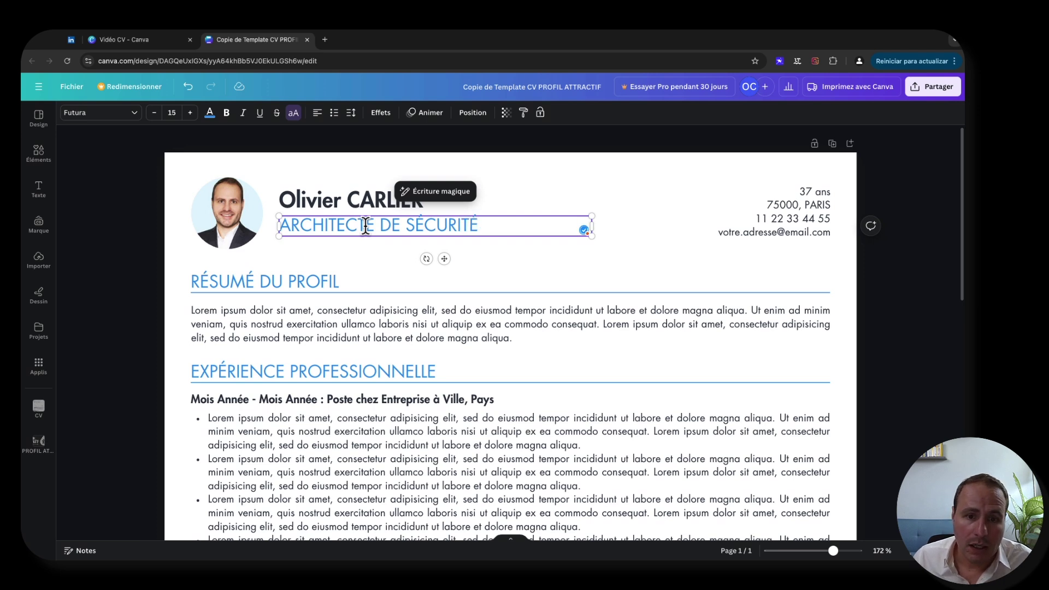
click(132, 227)
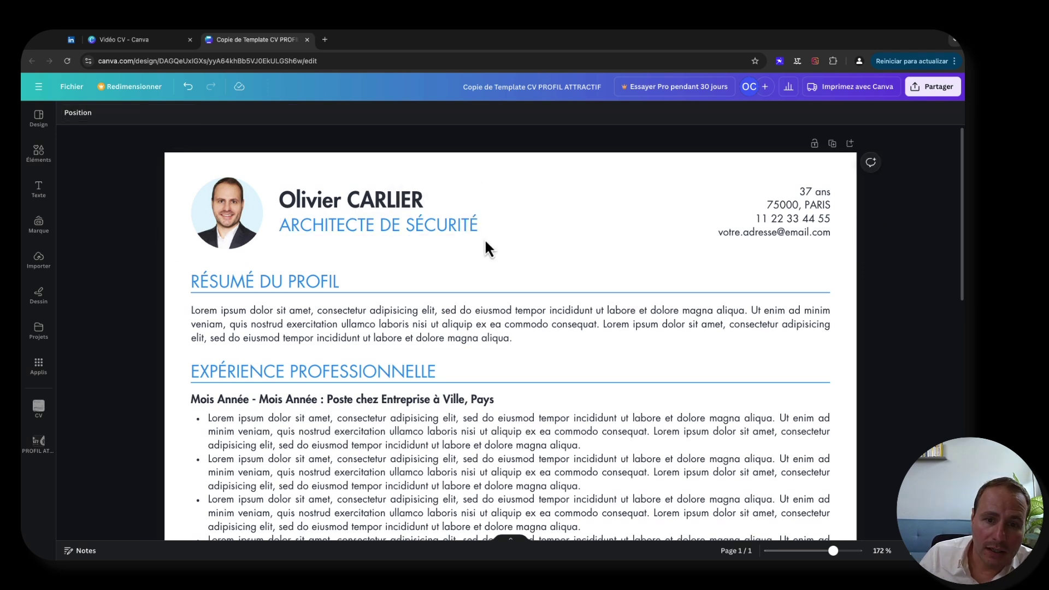
click(470, 232)
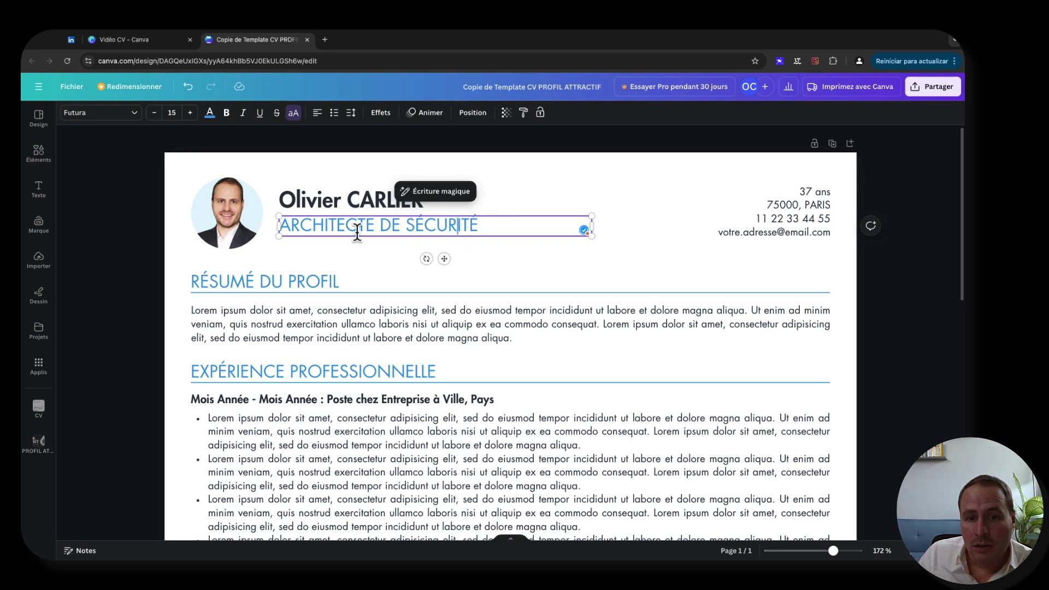
click(141, 248)
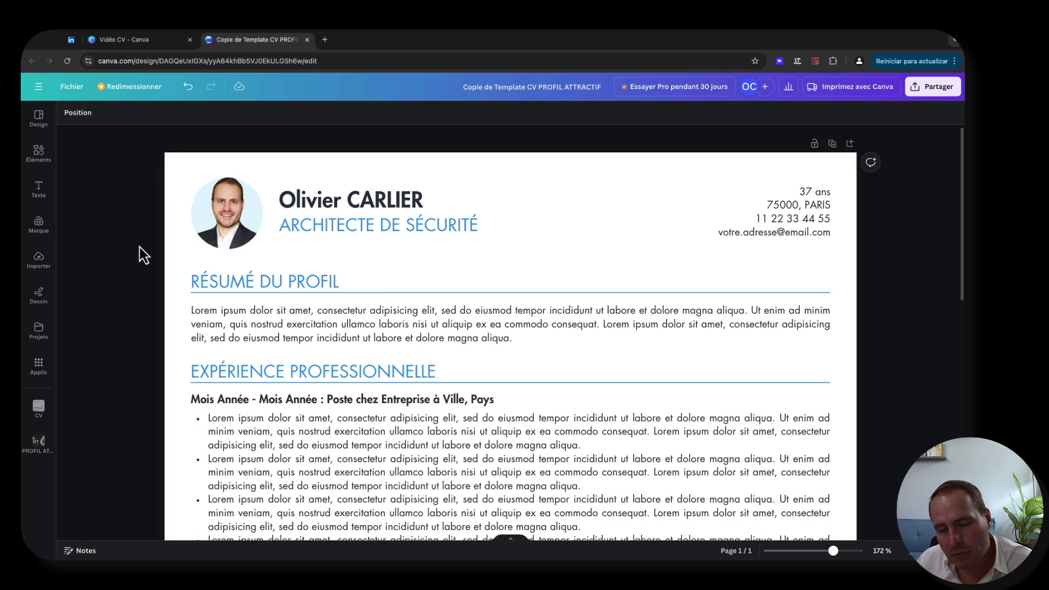
drag(173, 163, 850, 265)
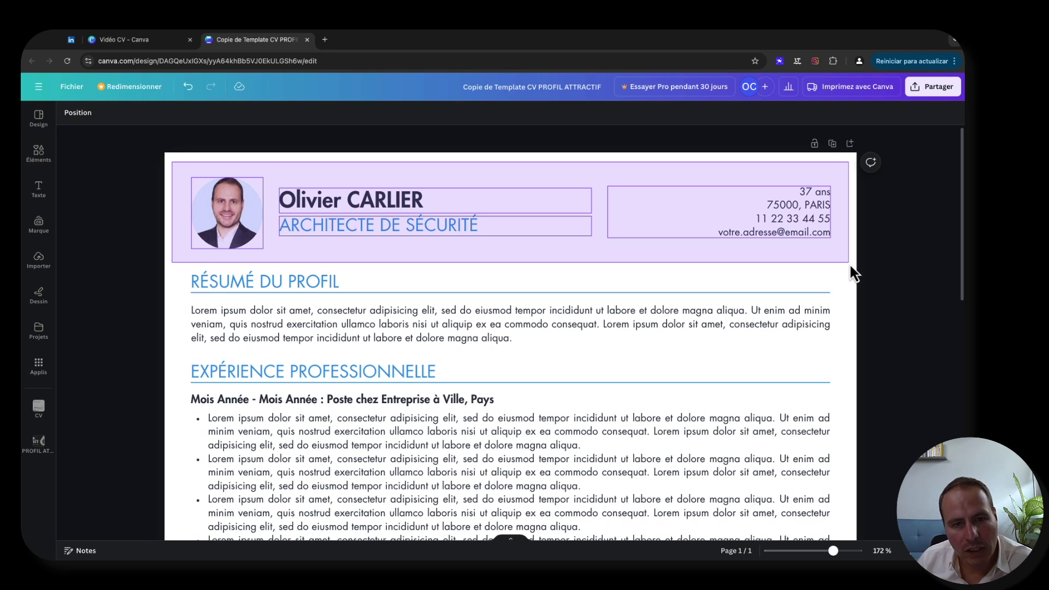
drag(853, 273, 850, 271)
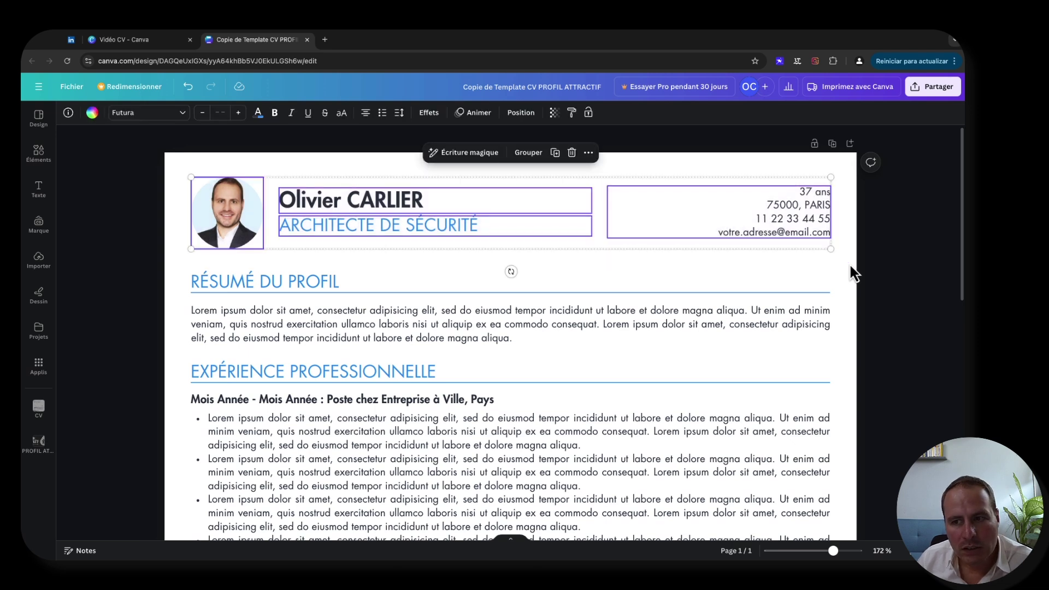
click(127, 273)
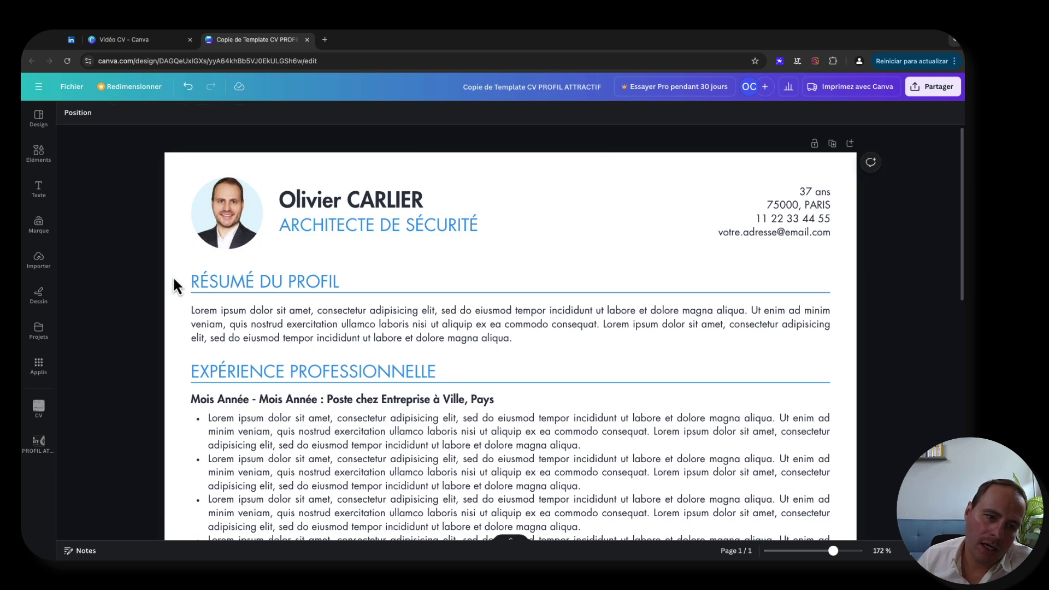
drag(175, 276, 846, 338)
- Place the text cursor at the start of the Lorem ipsum paragraph under RÉSUMÉ DU PROFIL
scroll(293, 266, down, 3)
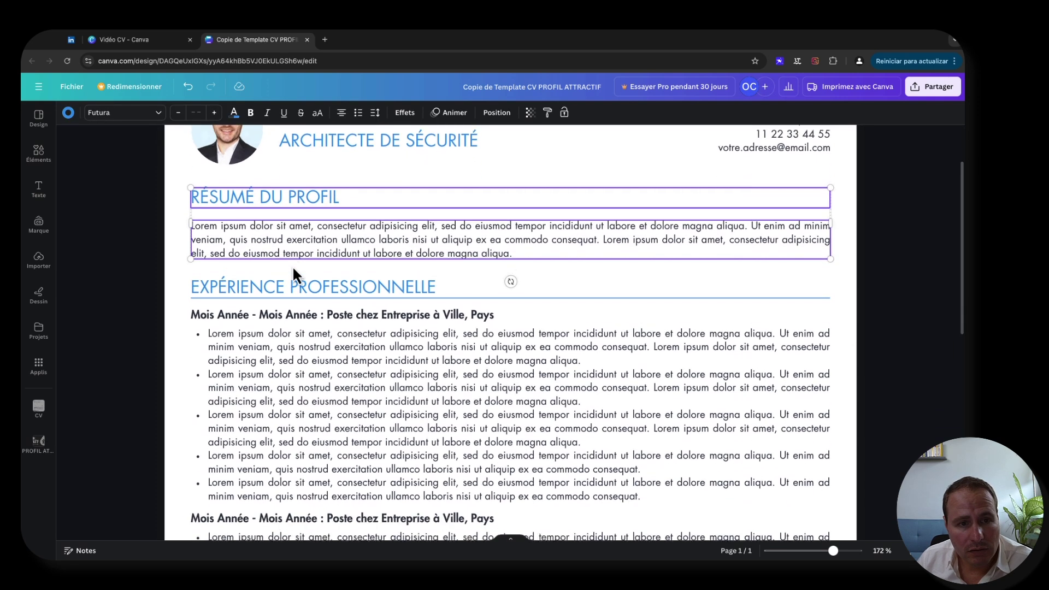
scroll(300, 245, up, 1)
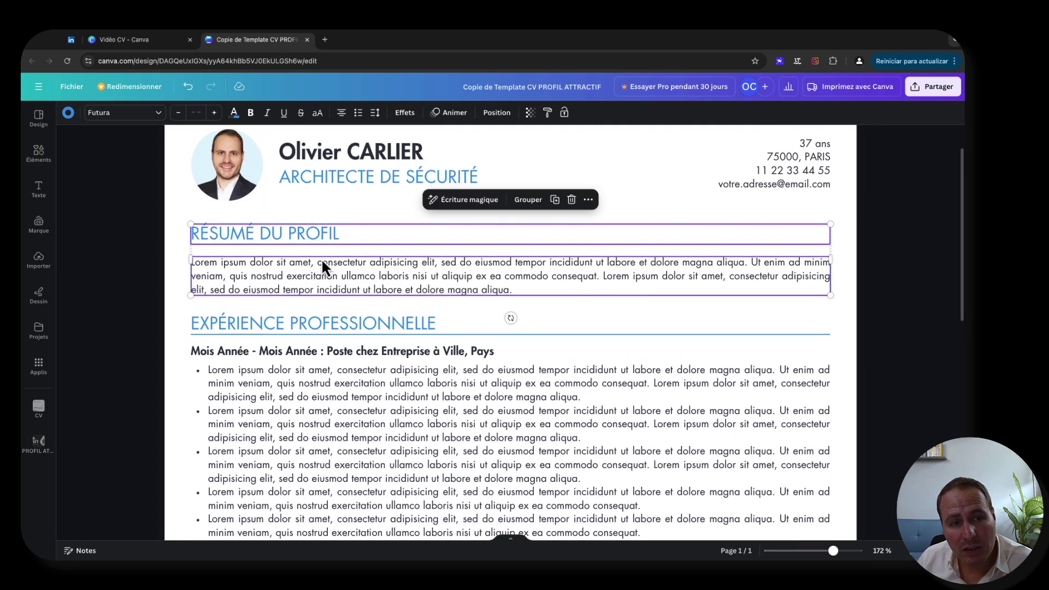
scroll(314, 263, down, 4)
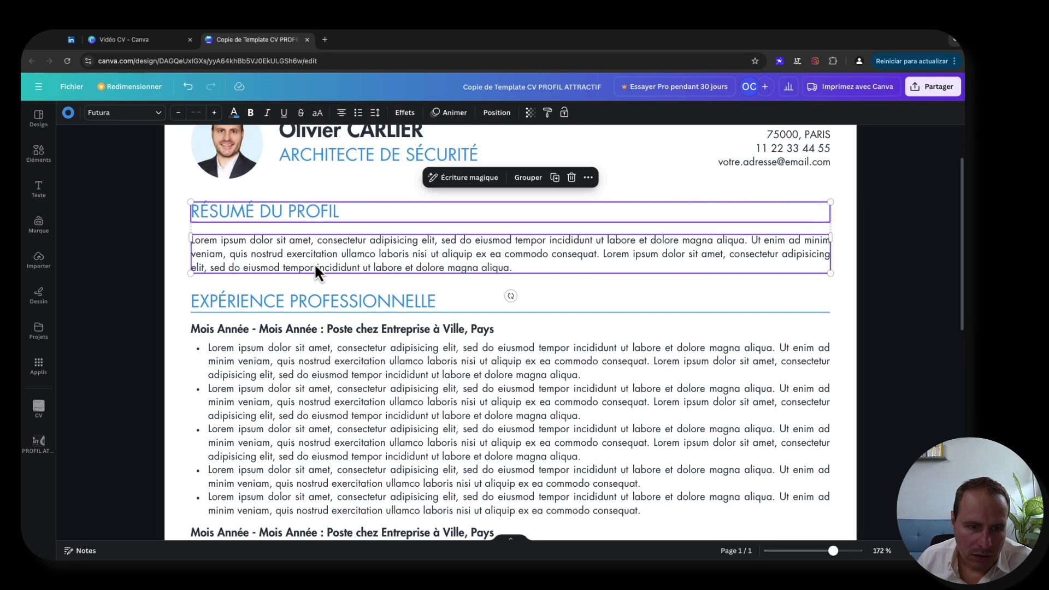
scroll(233, 319, up, 7)
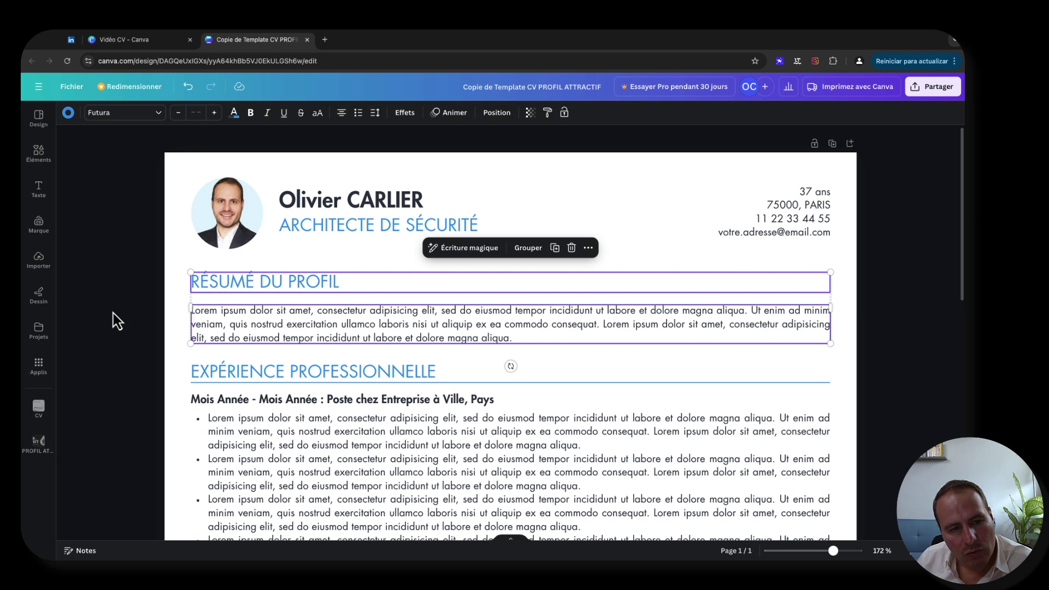
click(141, 302)
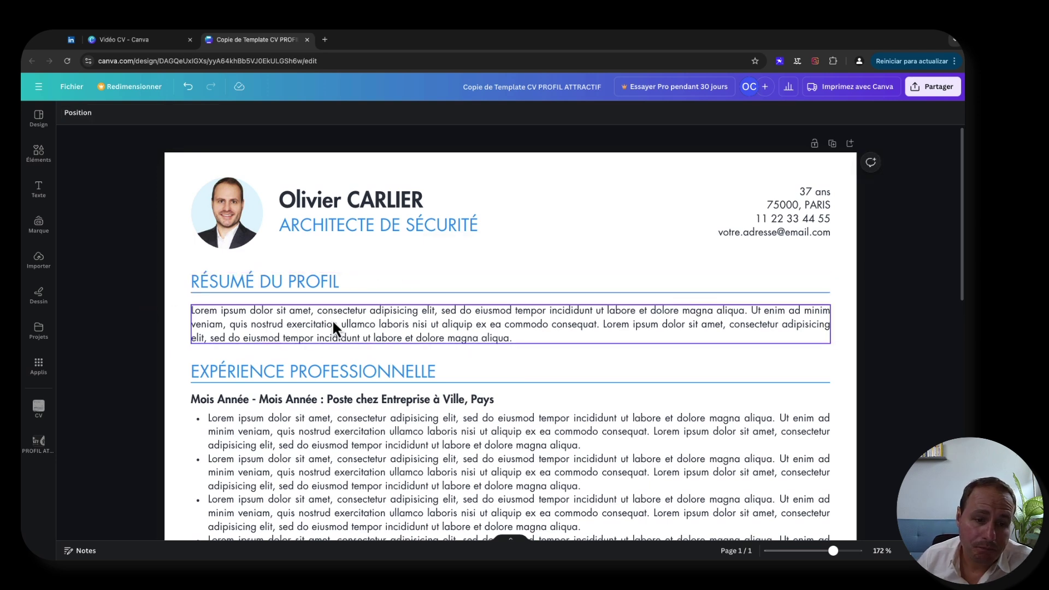
click(440, 334)
click(481, 328)
click(523, 336)
key(super+Up)
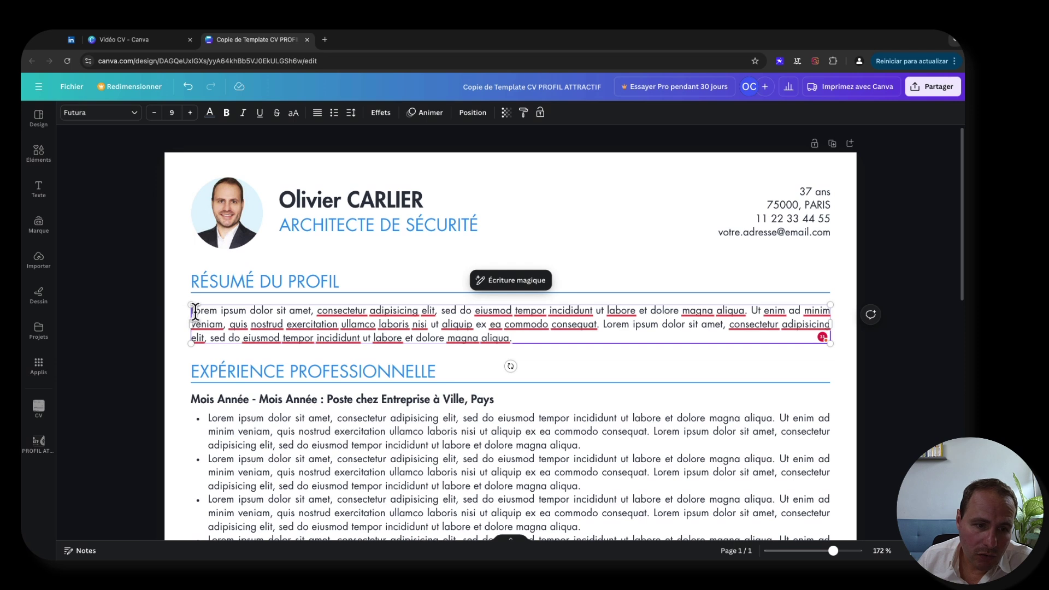
key(alt+Right)
key(alt+Right)
key(alt+Right)
key(alt+Right)
key(alt+Right)
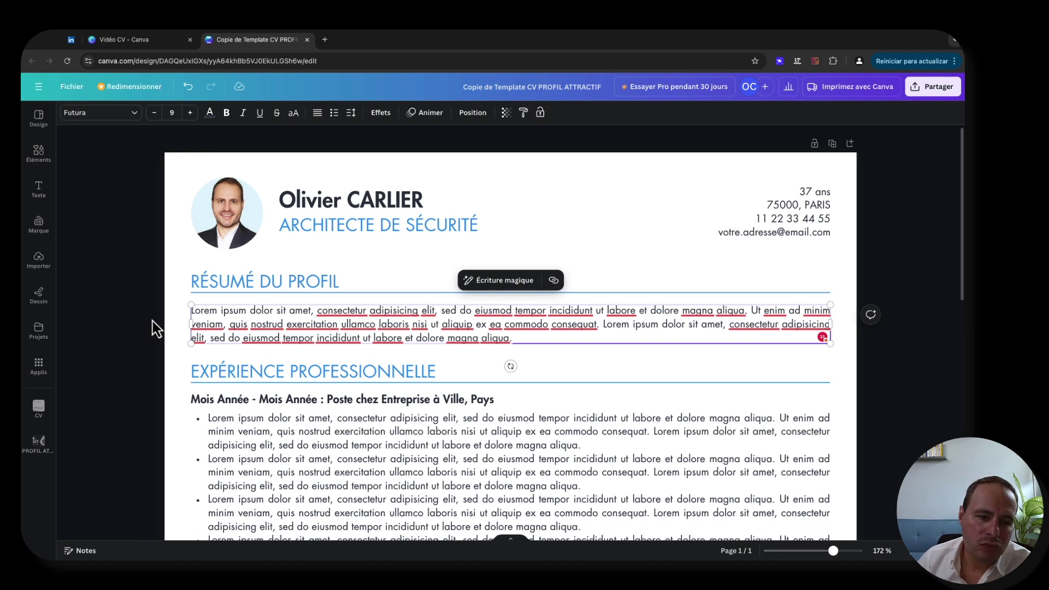
scroll(338, 418, down, 5)
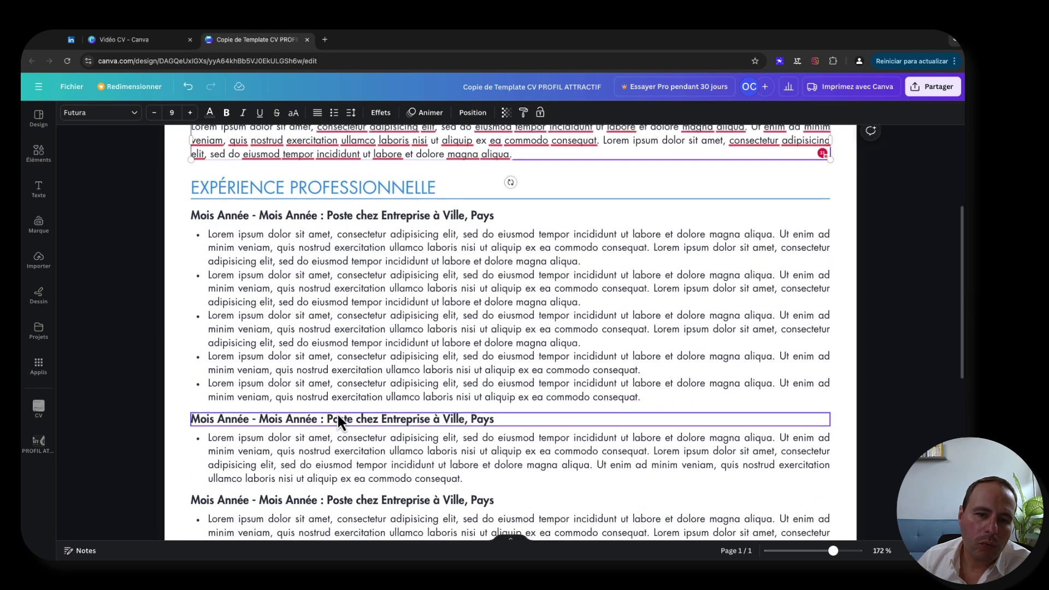
scroll(337, 412, down, 4)
scroll(337, 412, up, 3)
scroll(336, 412, up, 8)
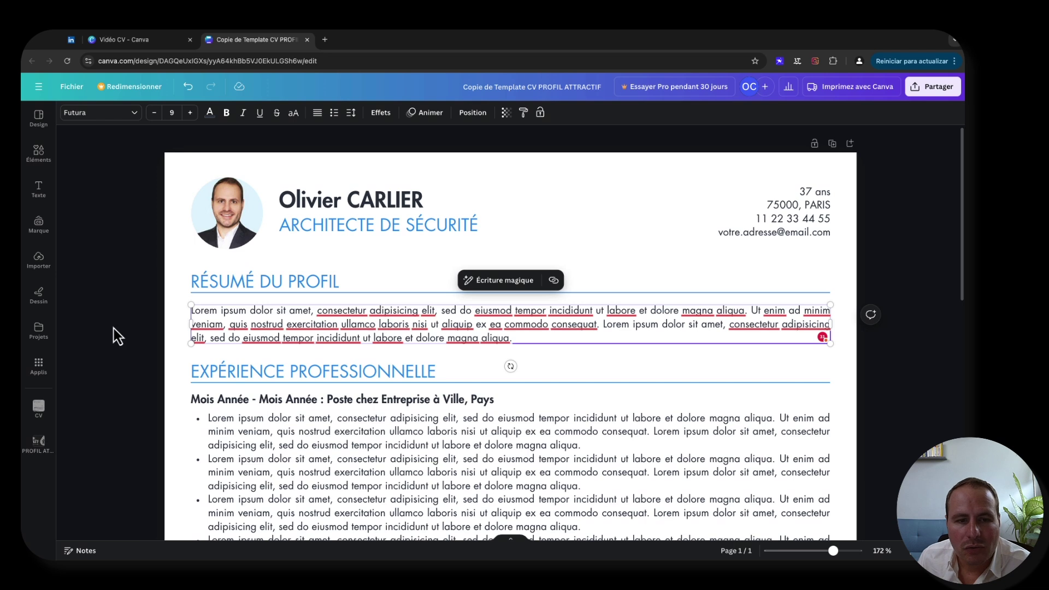
scroll(260, 407, down, 3)
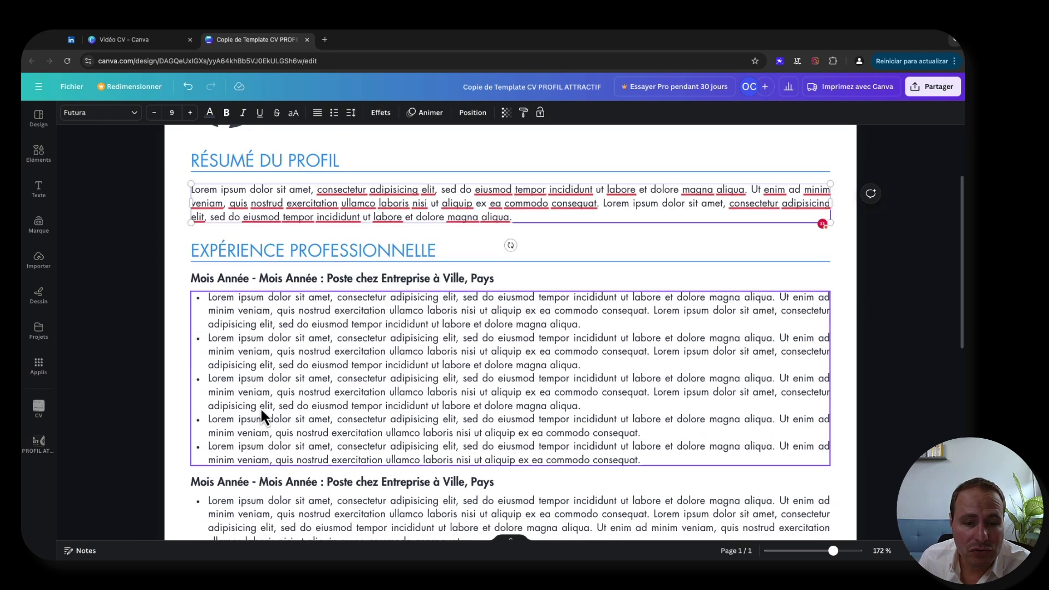
scroll(299, 408, up, 3)
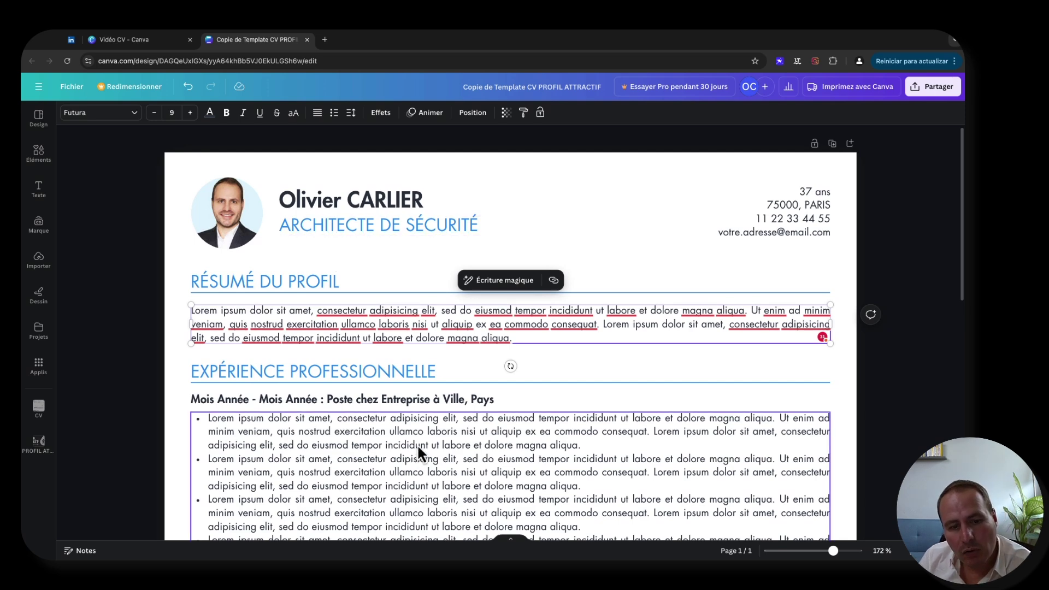
scroll(418, 444, down, 10)
scroll(417, 444, up, 9)
scroll(418, 445, down, 3)
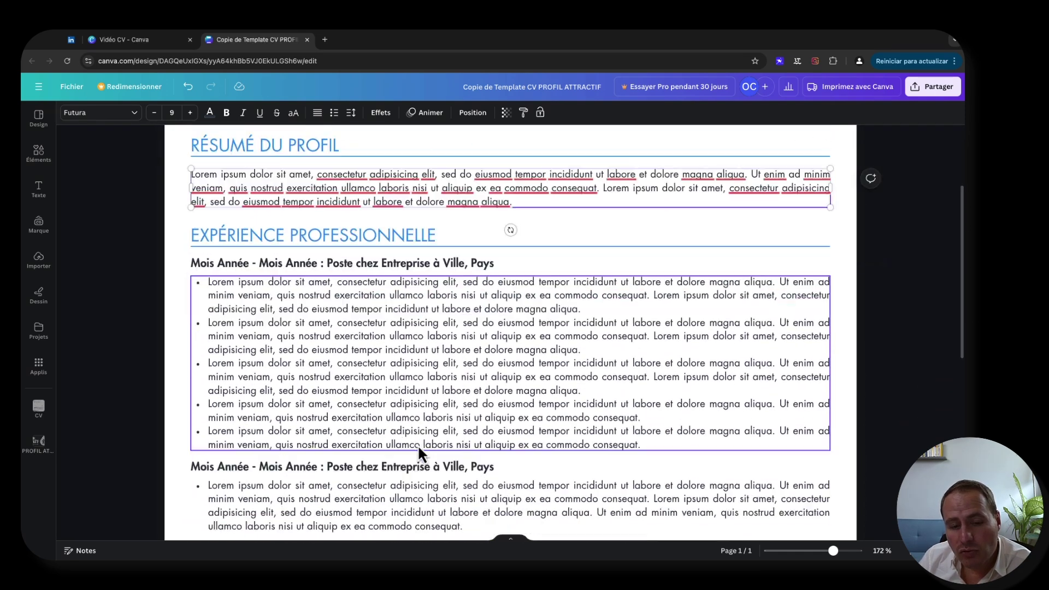
scroll(395, 425, down, 3)
key(ctrl+z)
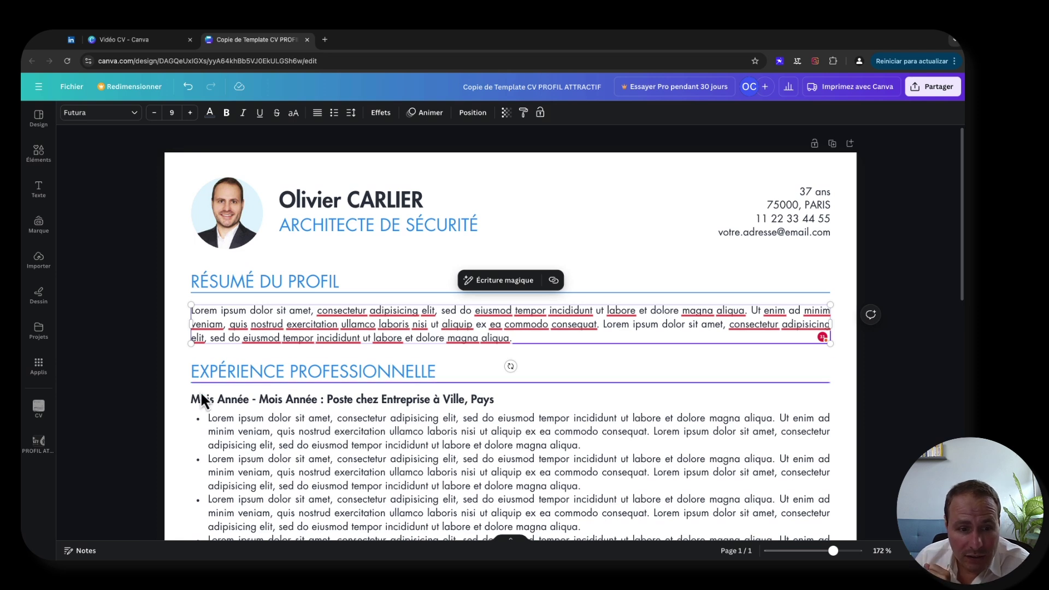
scroll(181, 389, down, 10)
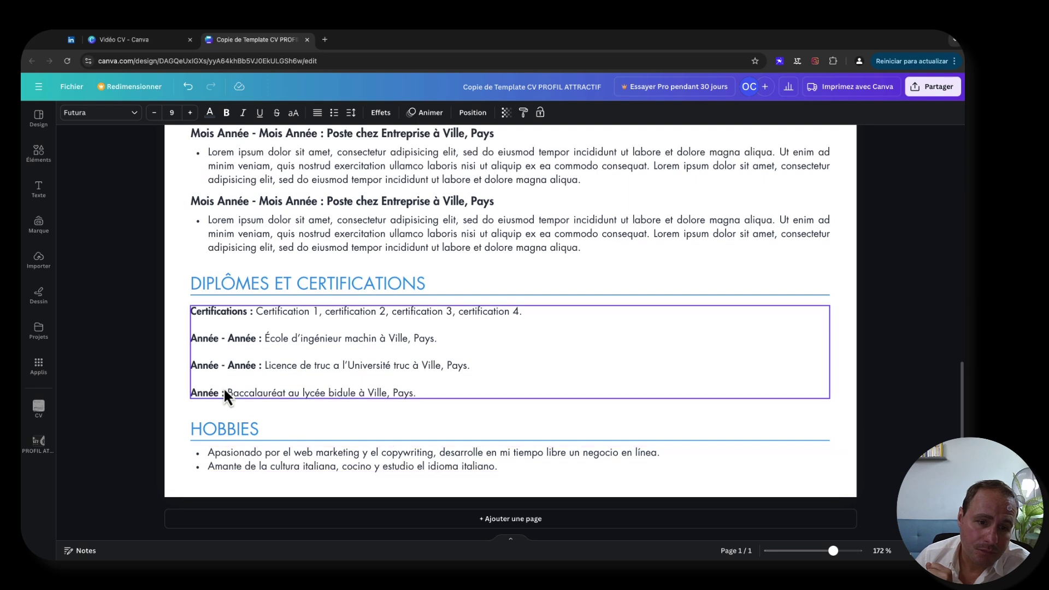
scroll(288, 335, up, 10)
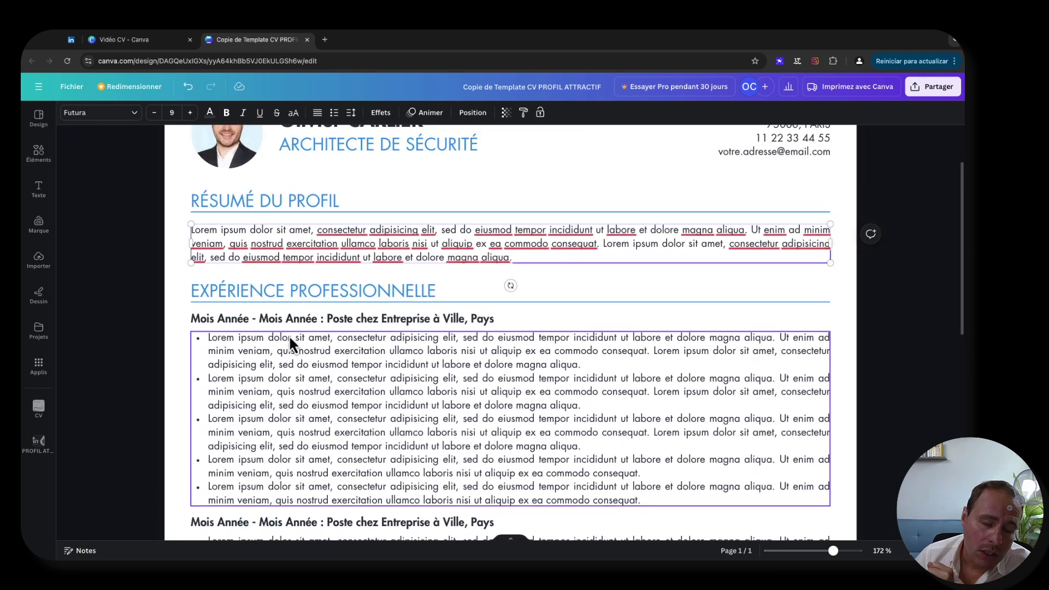
click(299, 313)
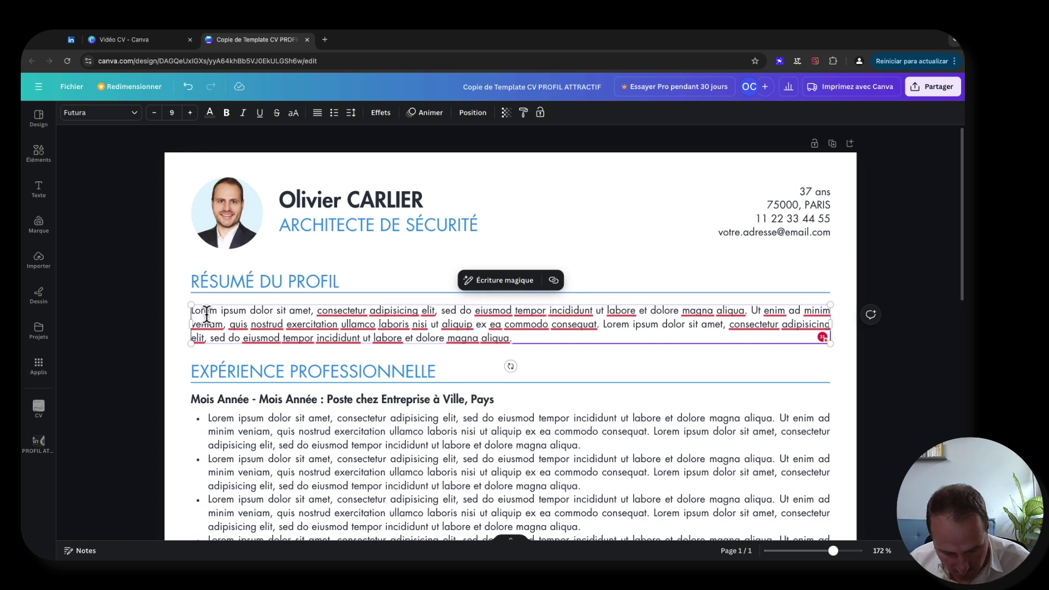
- Type the summary: 11 years' experience in security architecture and cryptography, several certifications
text(Avec pl)
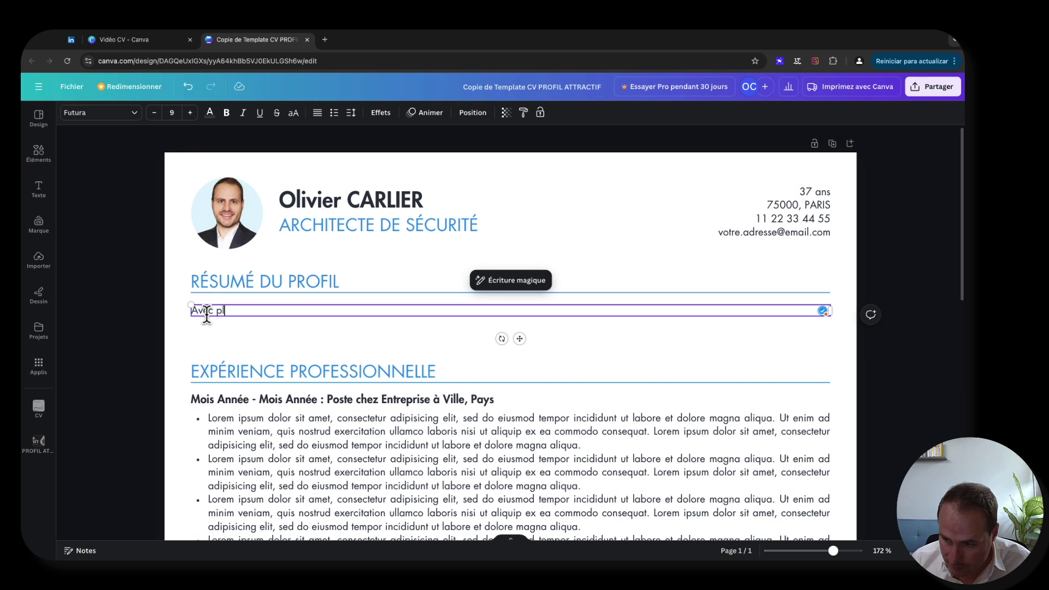
text(us de 11 ans dans)
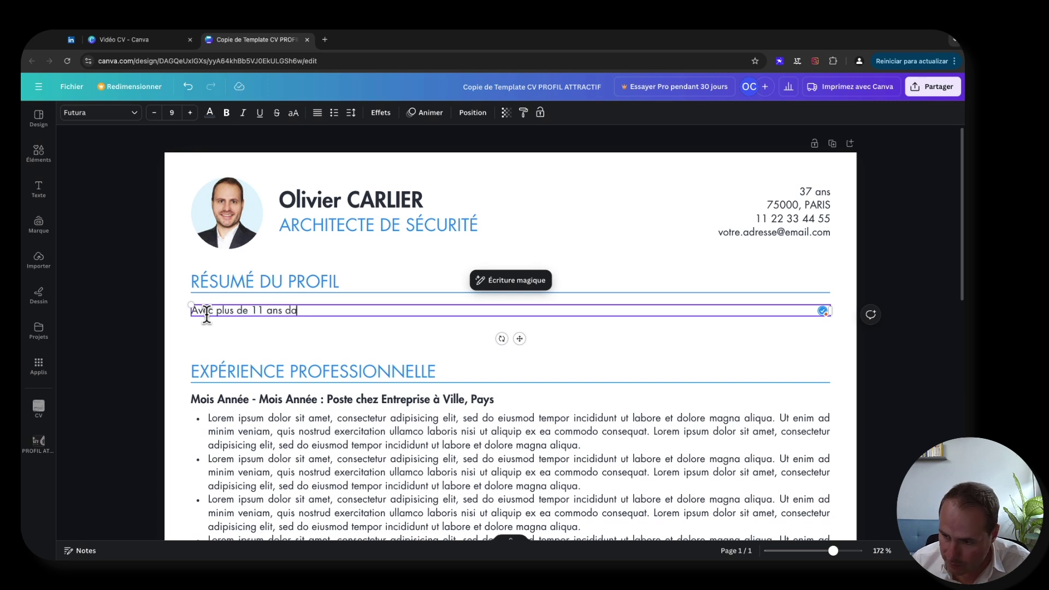
key(BackSpace)
key(BackSpace)
key(BackSpace)
text('exo)
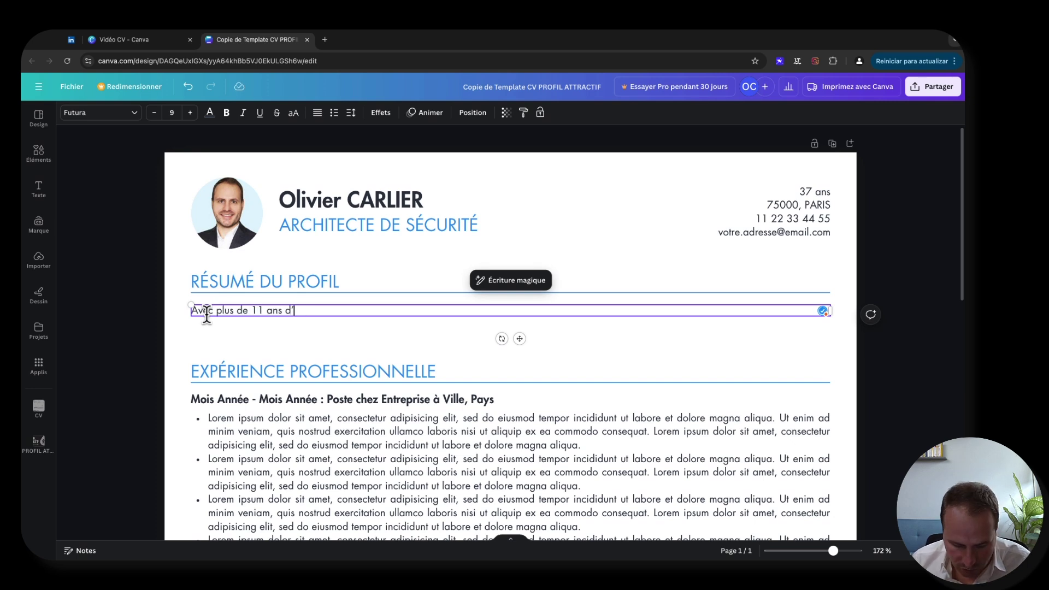
key(BackSpace)
text(périe)
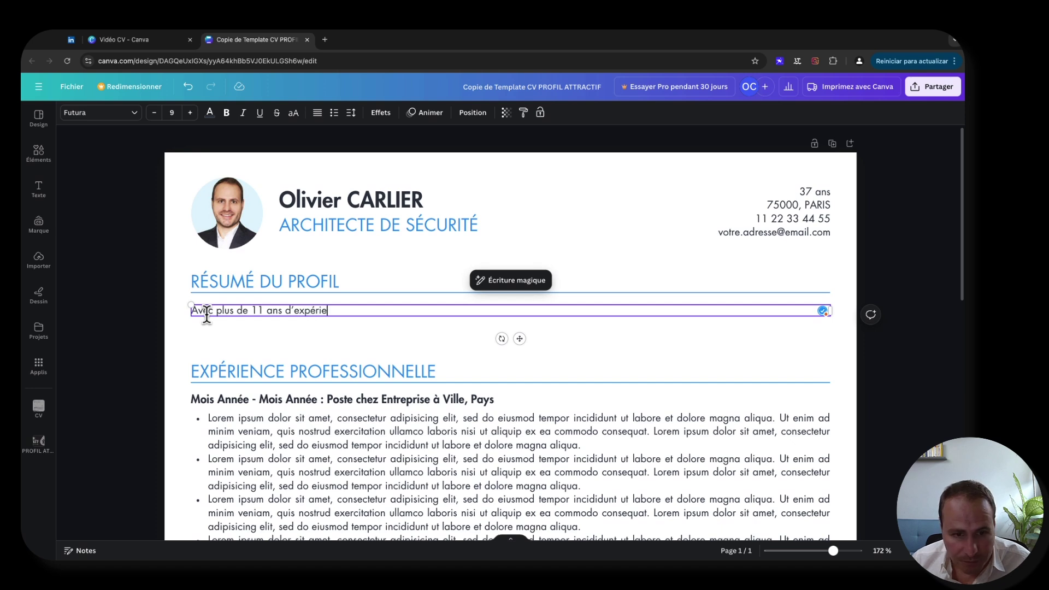
text(nce dans le doma)
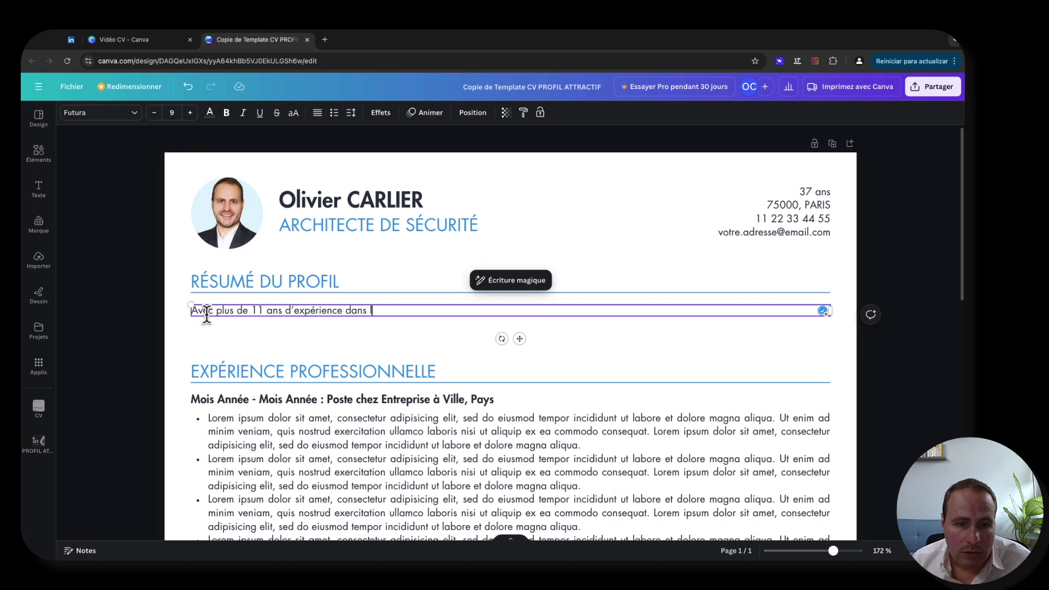
text(ine de)
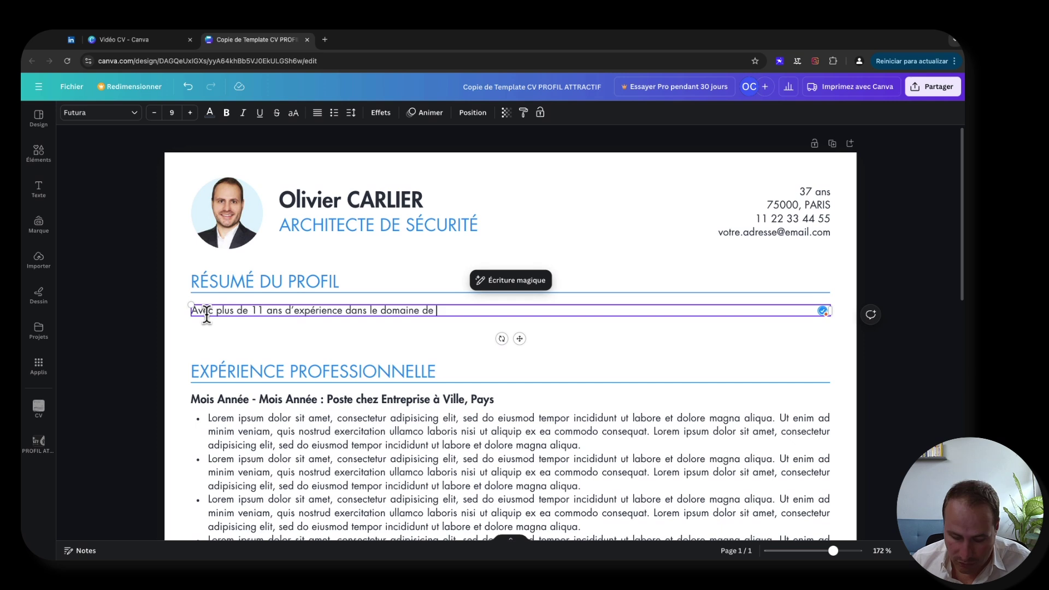
text( l'architectur)
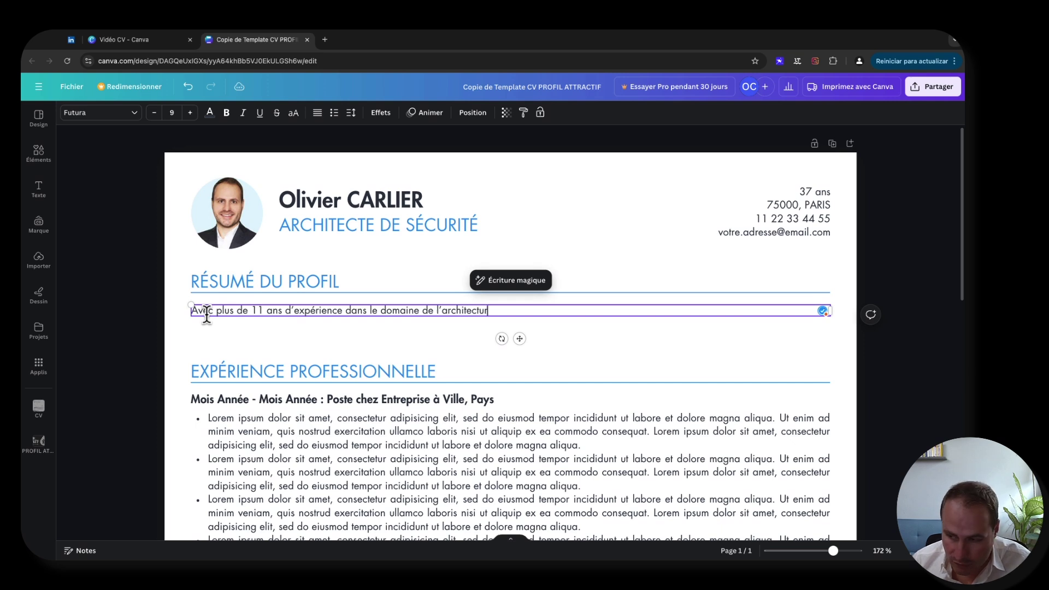
text(e de sécu)
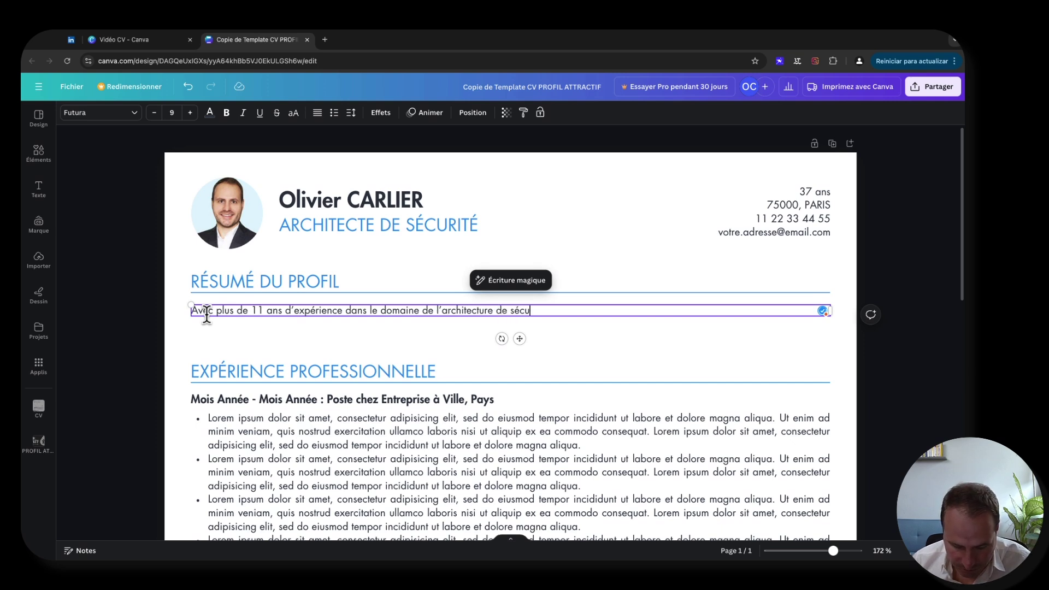
text(rité )
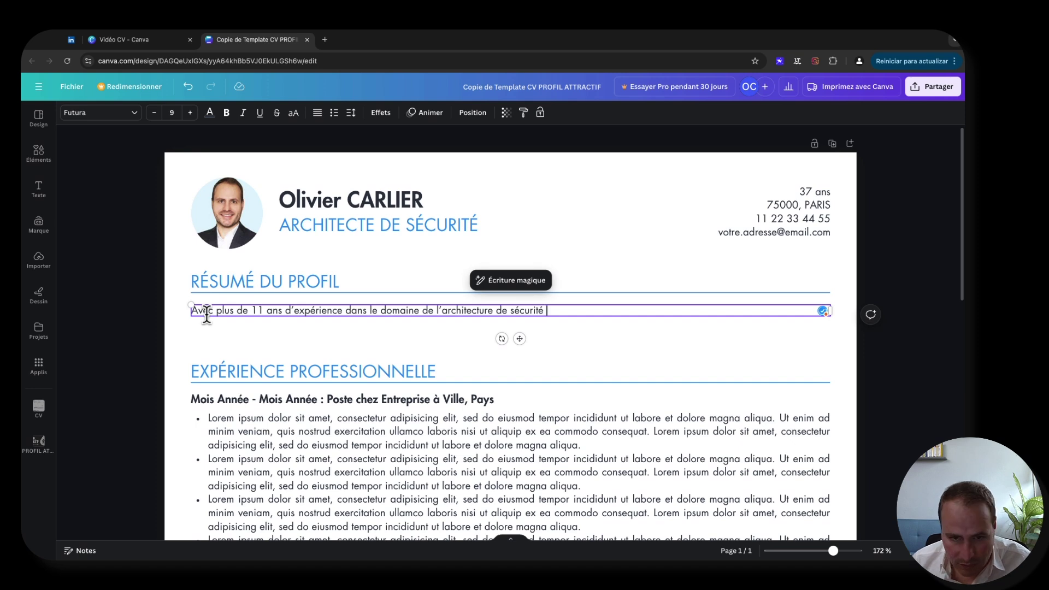
text(et de la crypto)
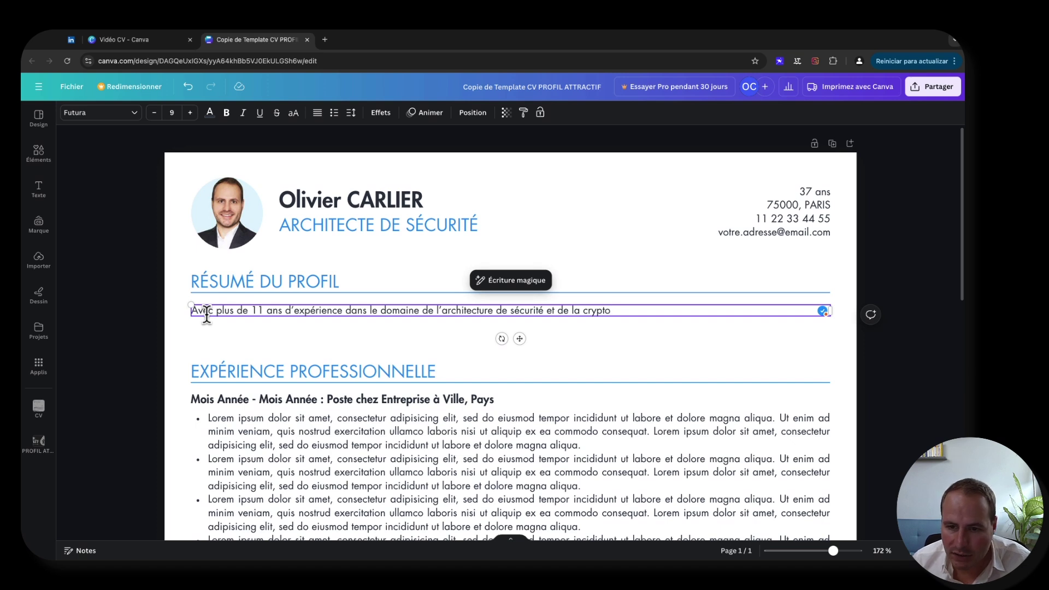
text(graphie)
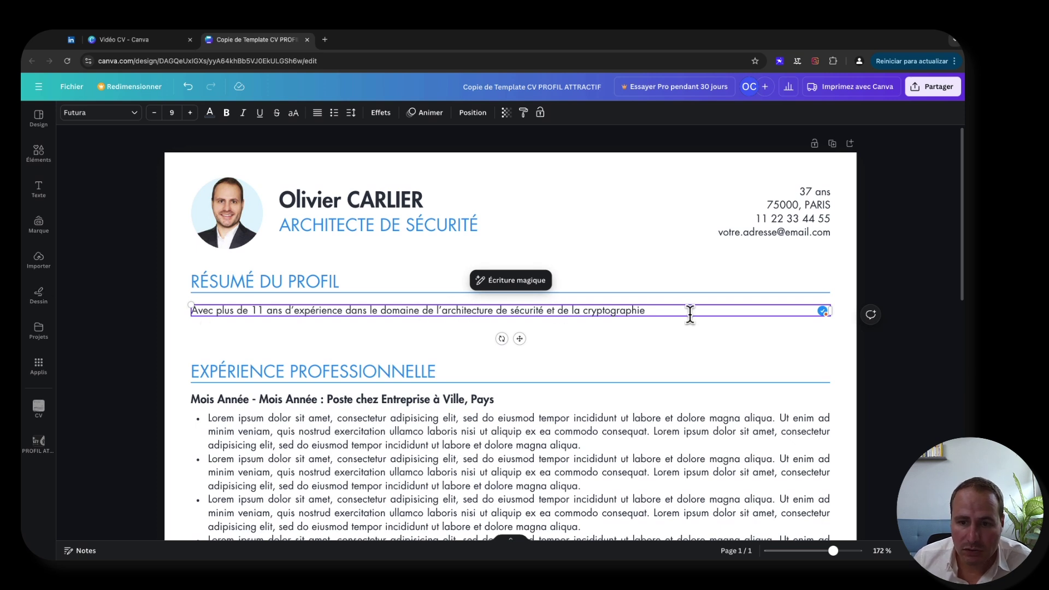
text(, je s)
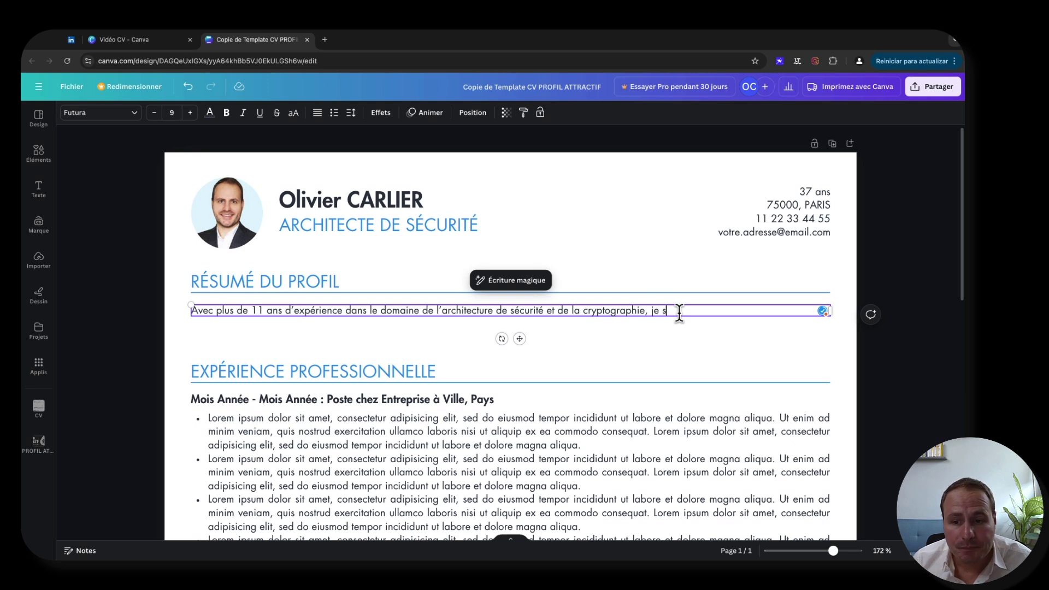
text(uis titulaire)
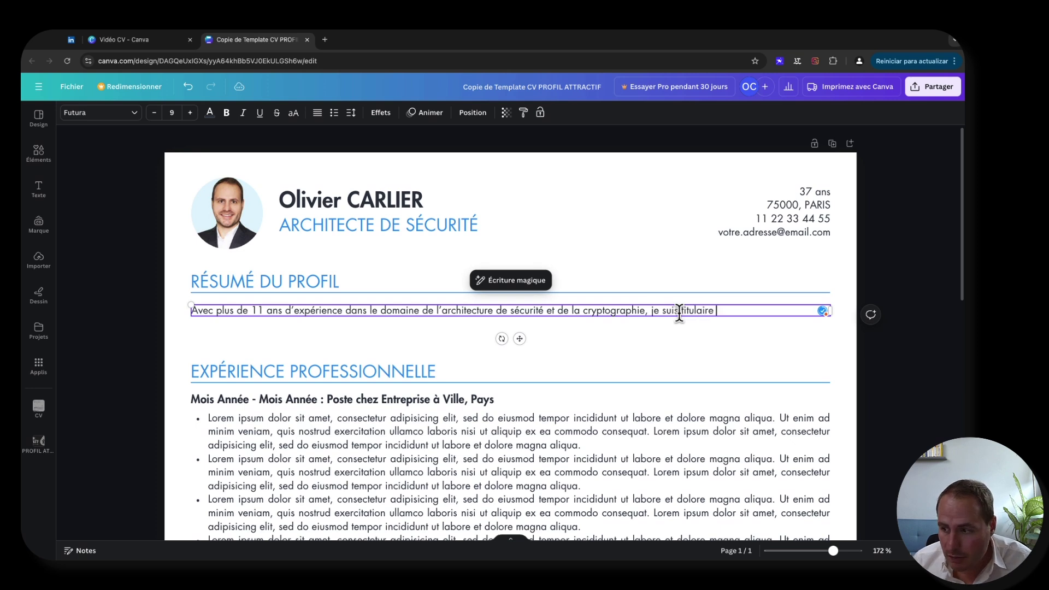
text( de plusieurs)
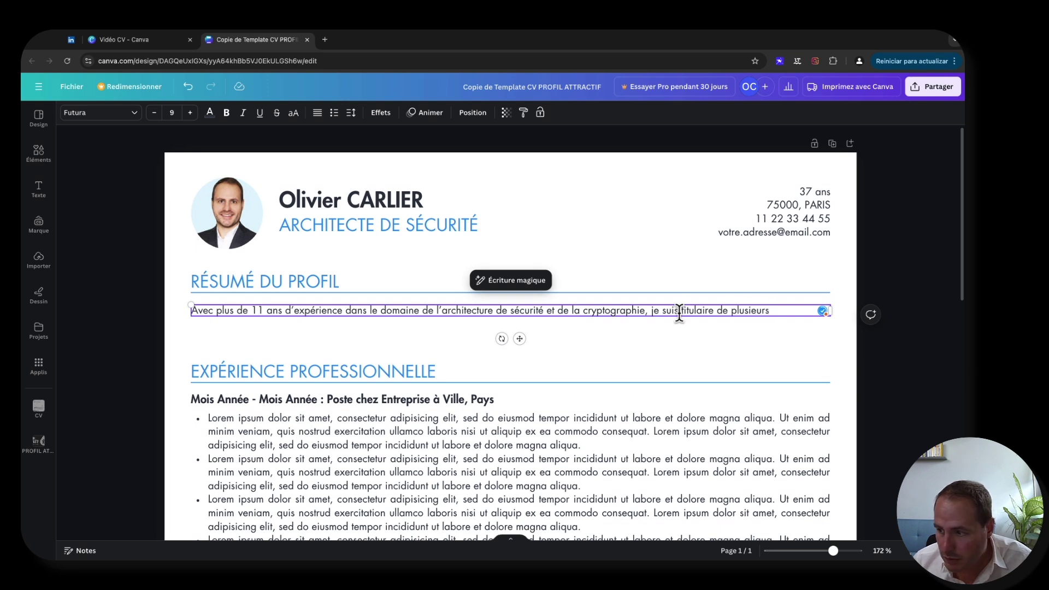
text( certificxat)
key(BackSpace)
key(BackSpace)
key(BackSpace)
text(ations)
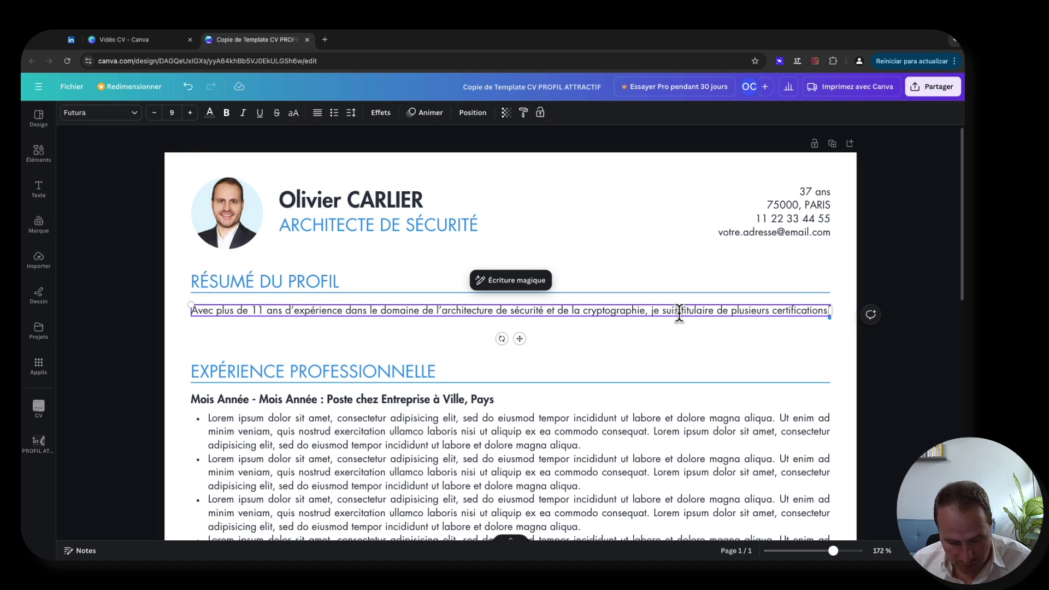
text( dans ce domaine.)
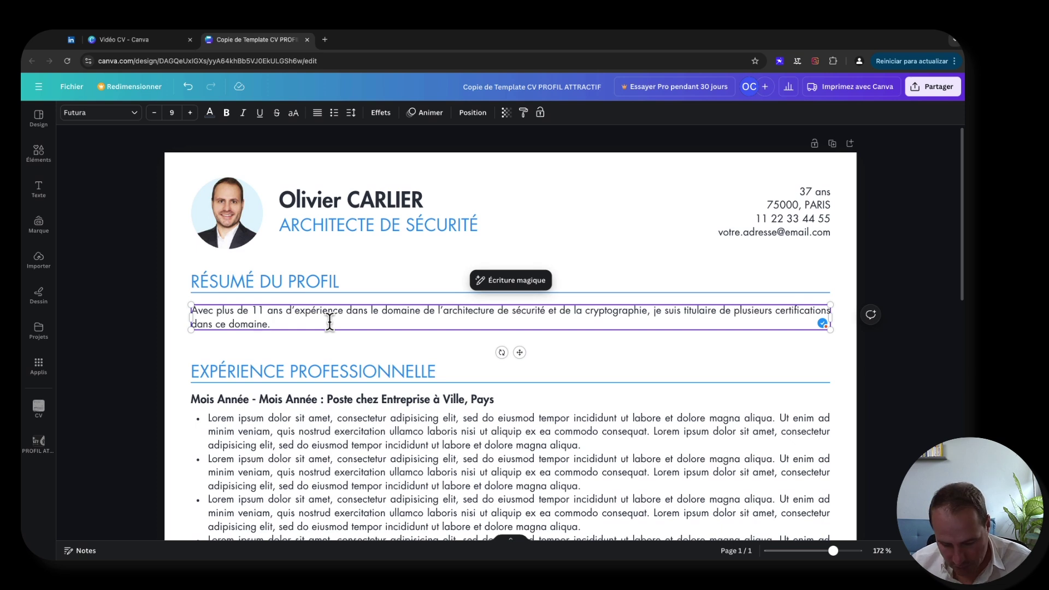
- Add 'Passionné par le web, j'ai aussi développé, dans mon temps libre,' to the summary
text(Passion)
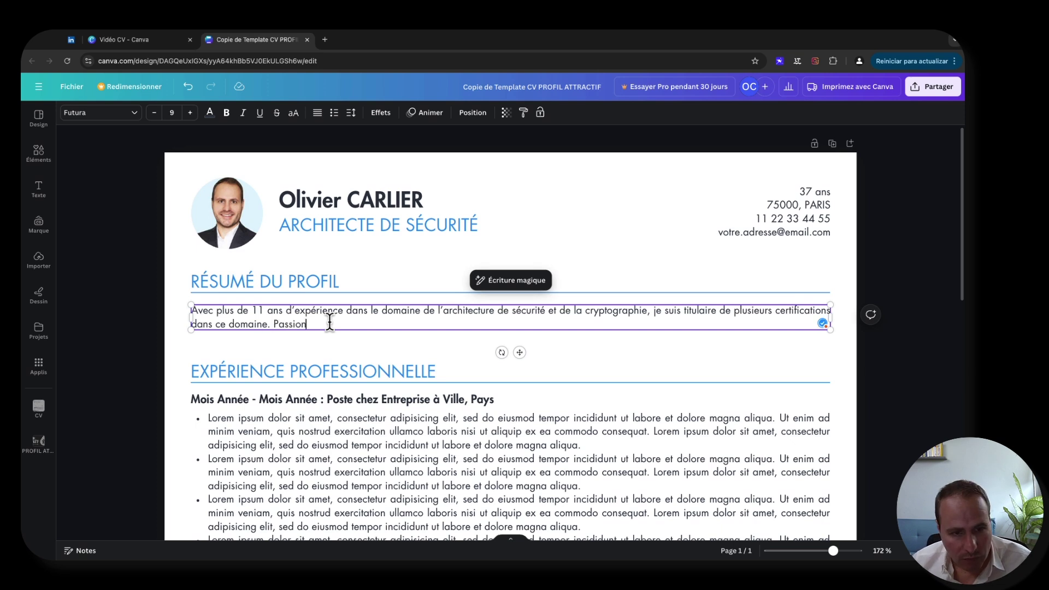
text(né par le web, j)
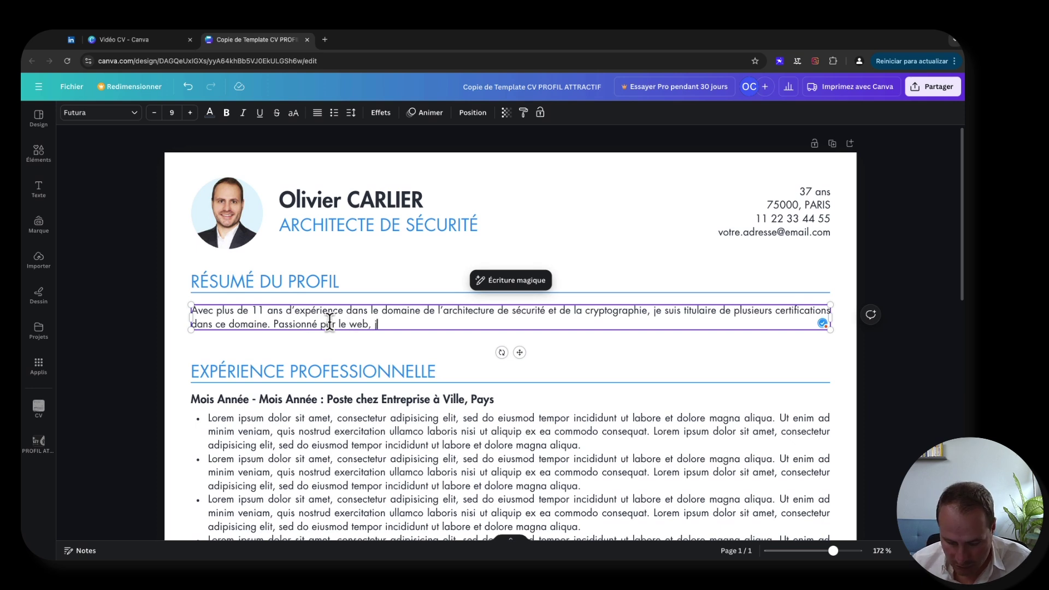
text('ai aussi développé )
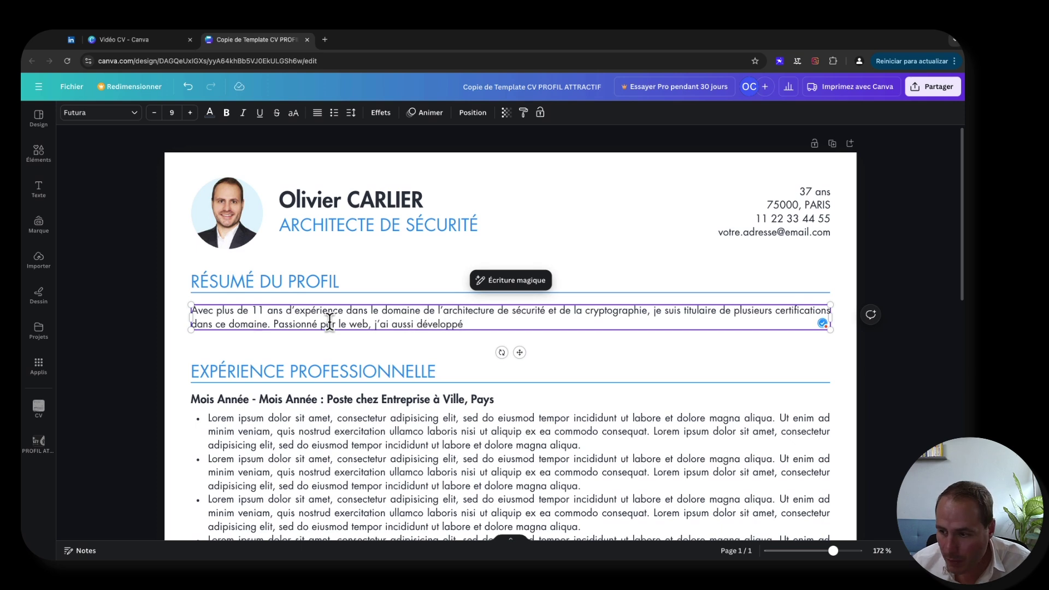
text(, dans mon temps libre,)
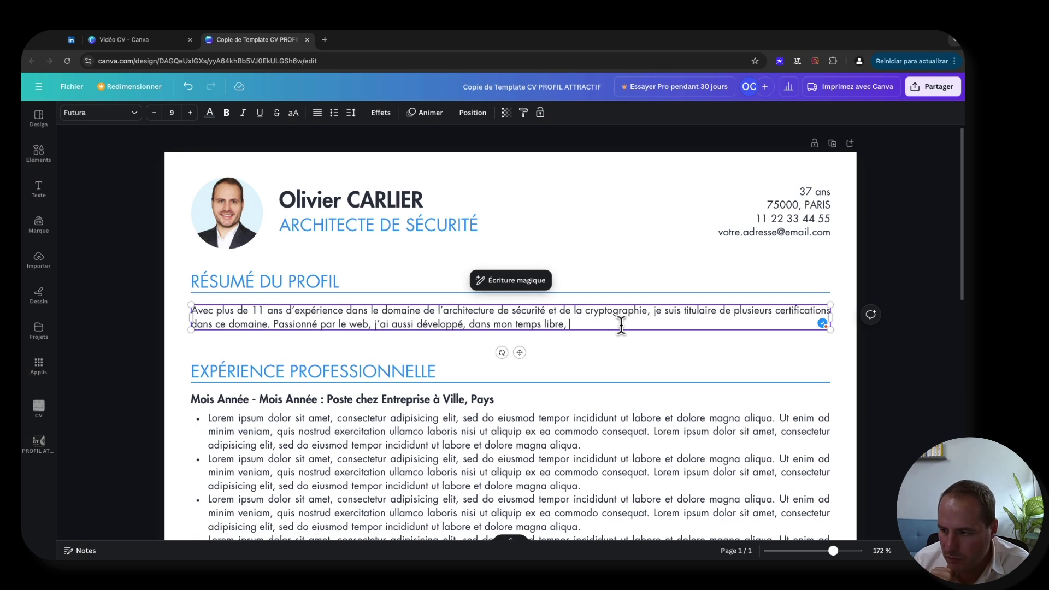
- Finish the sentence with 'de nombreux sites web et … vente de formations en ligne.'
text(de n)
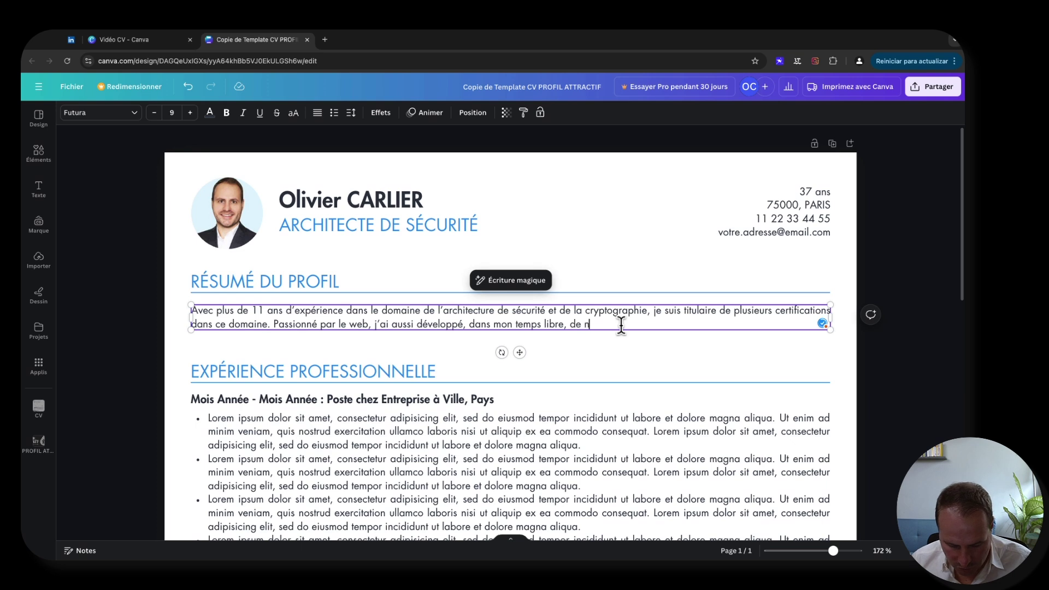
text(ombreux sites)
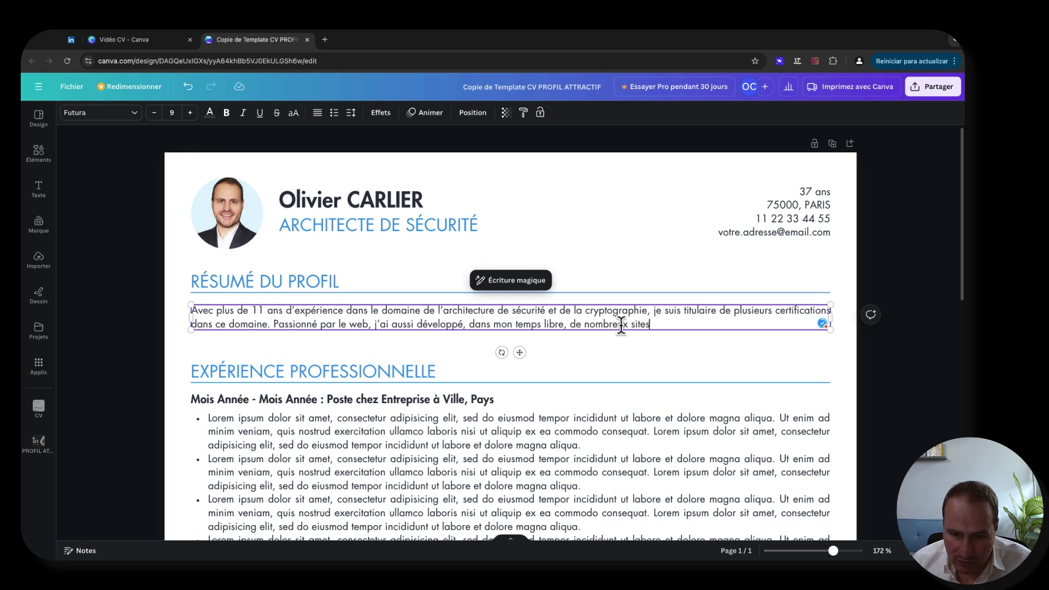
text( web et)
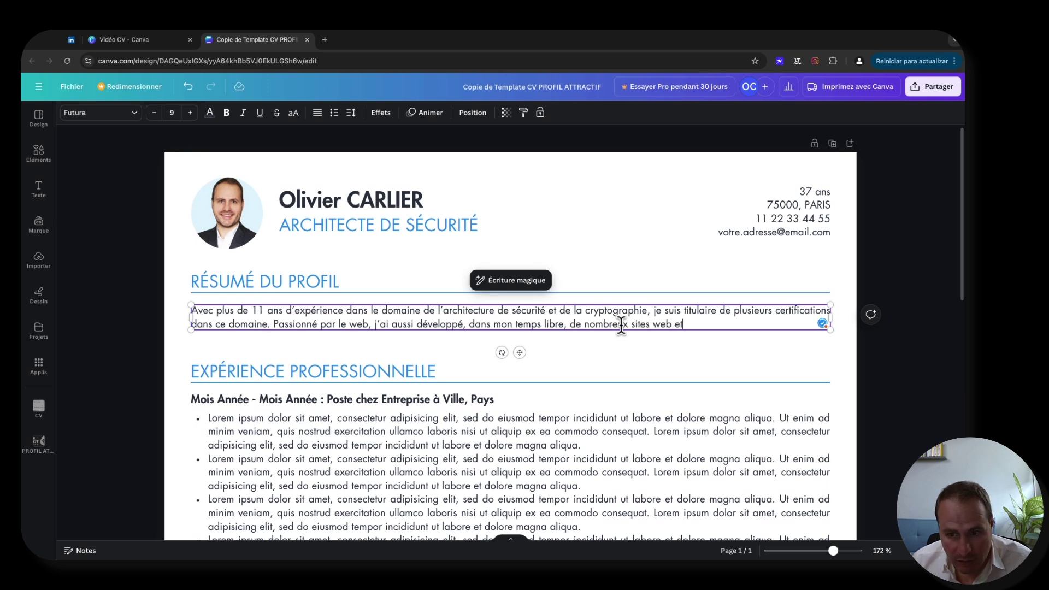
text( j'ai )
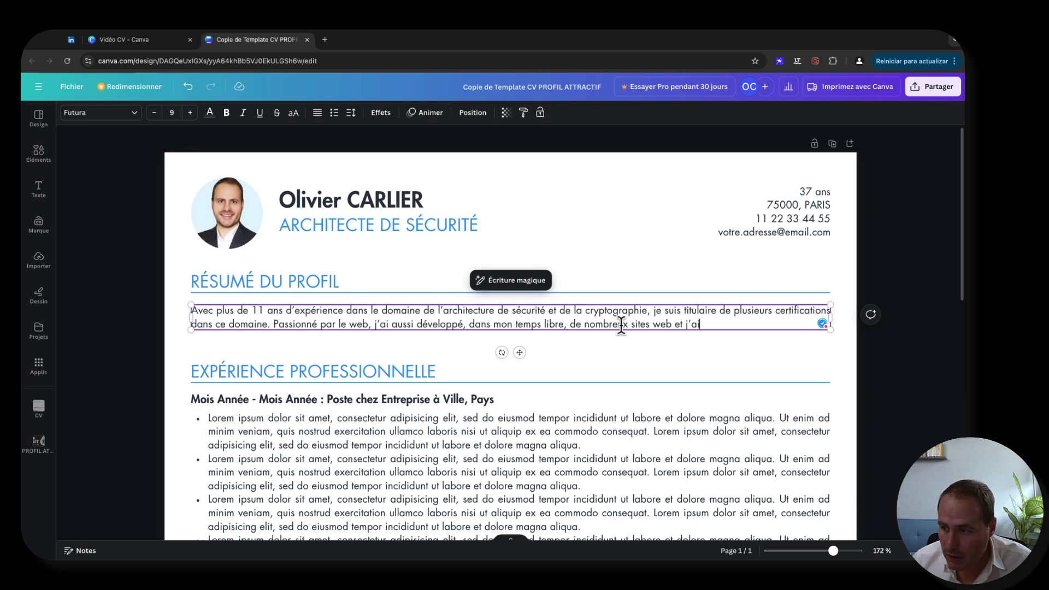
text(développé)
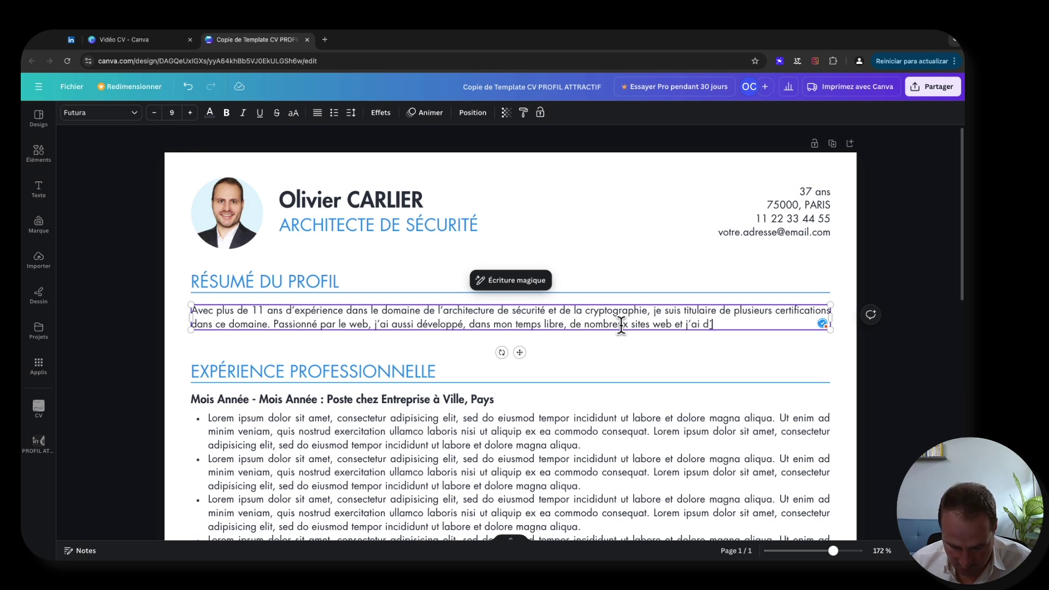
text( une a)
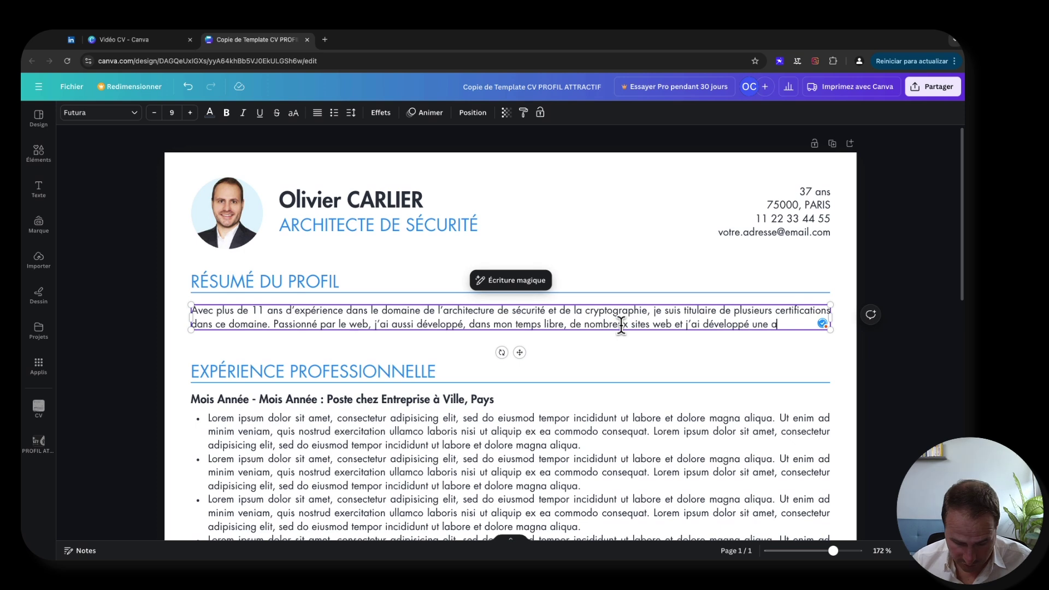
text(ctivité de vente)
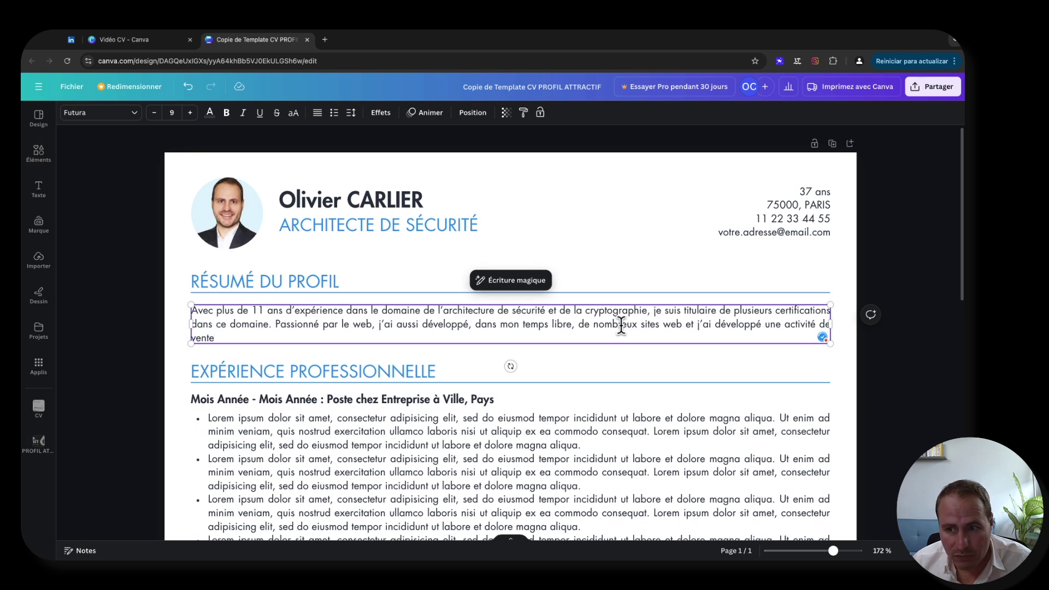
text( de formations)
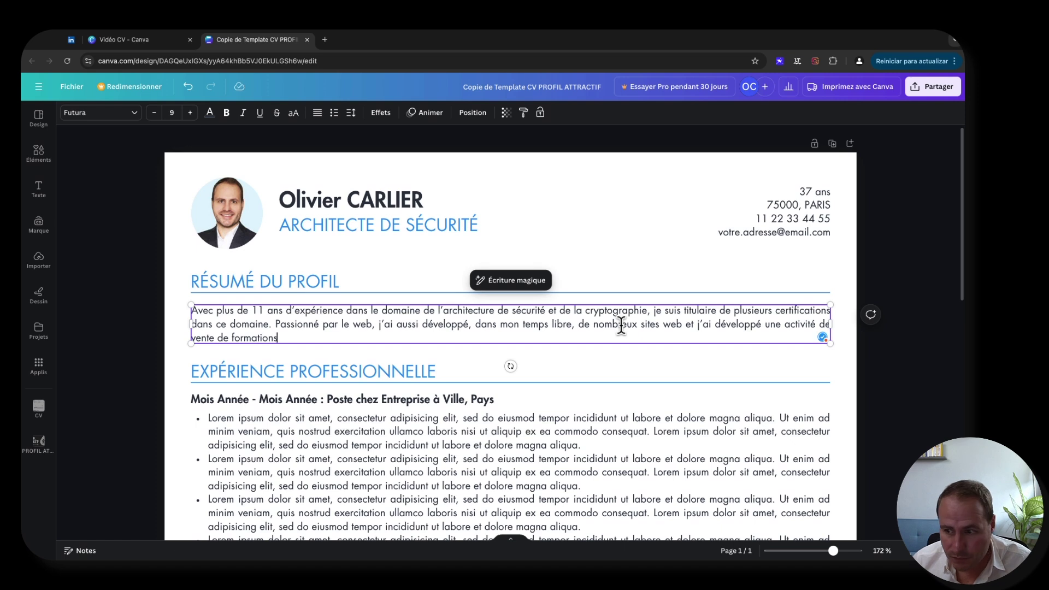
text( en ligne.)
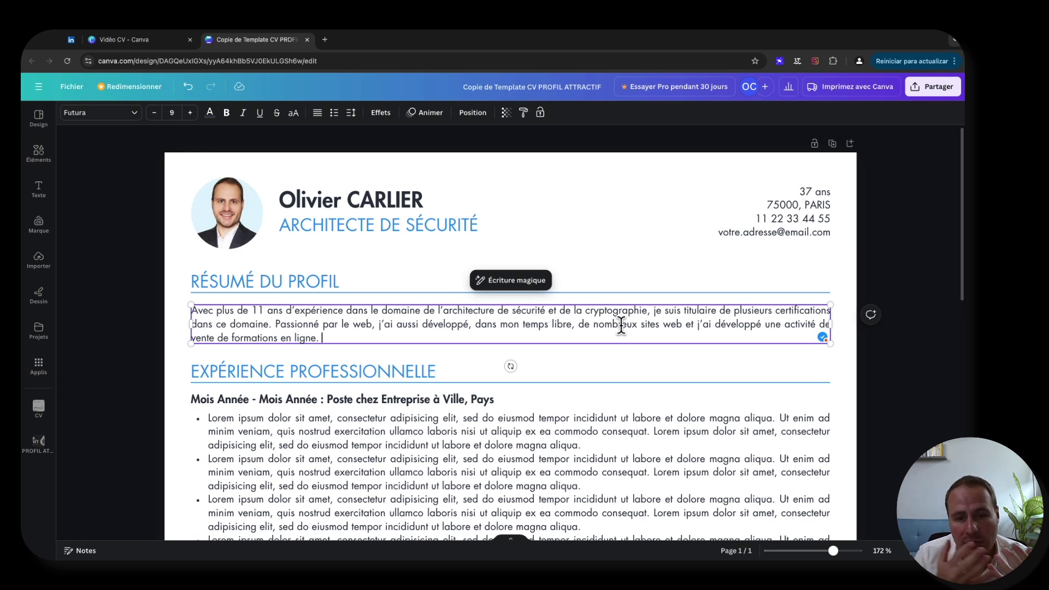
- Continue the summary with 'Mon profil polyvalent d'ingénieur et d'entrepreneur, démontre ma capacité à innover…'
text(Mon r)
key(BackSpace)
text(profil)
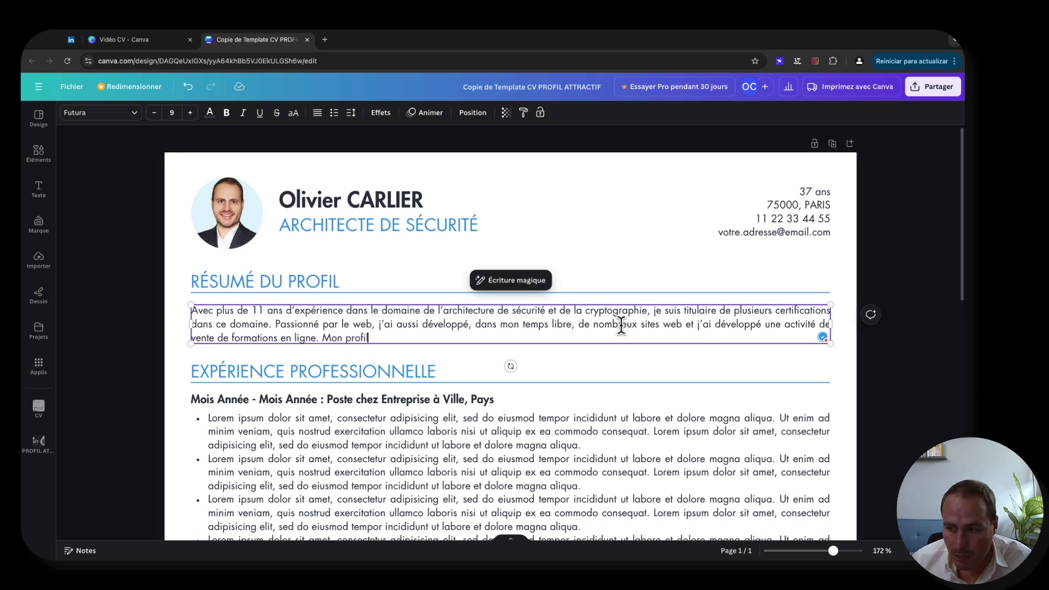
text( poly)
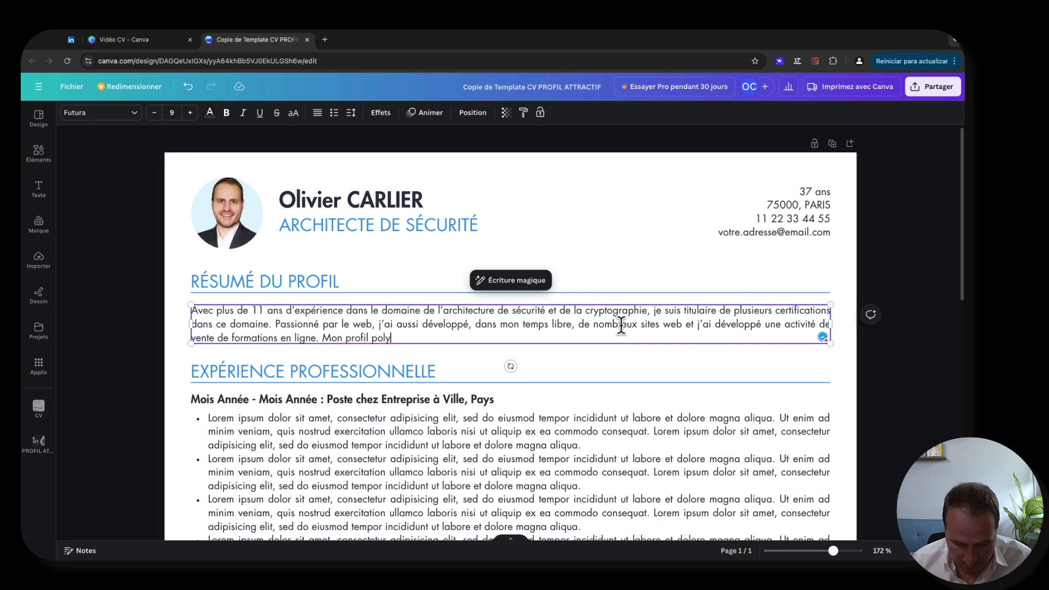
text(valent d'in)
text(génieur)
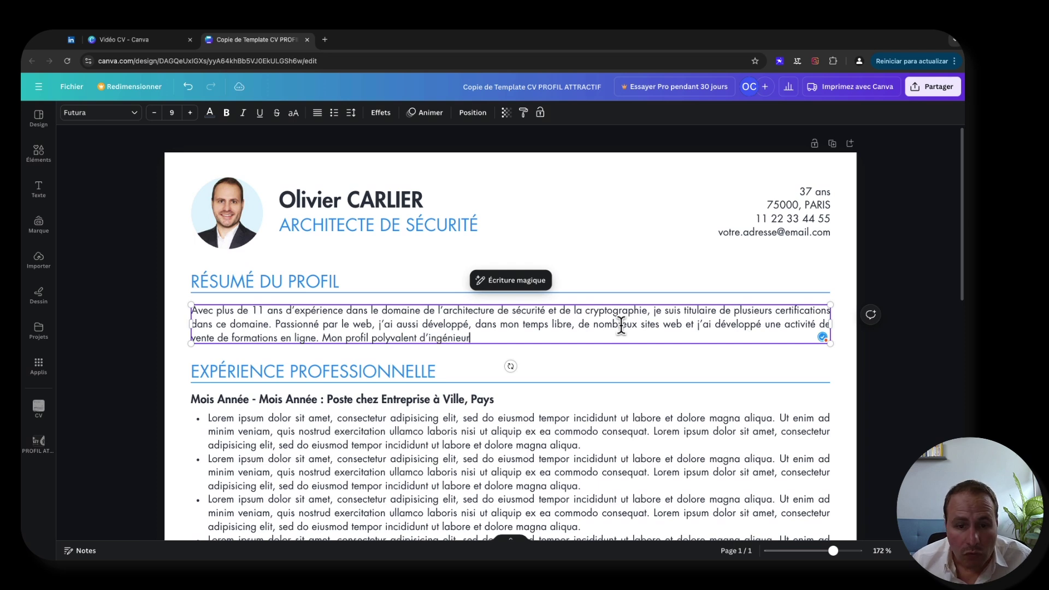
text( e)
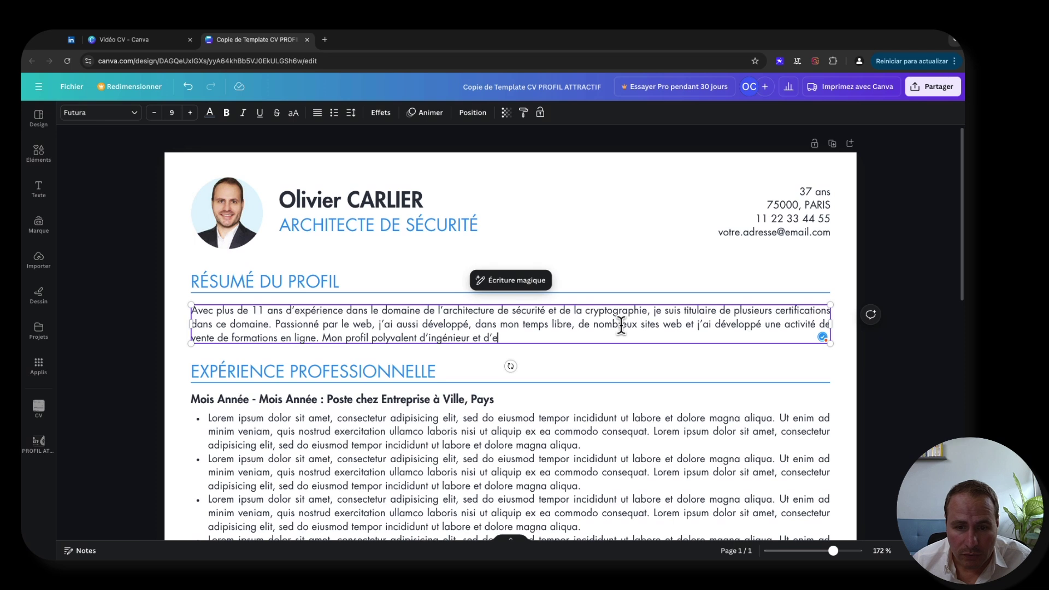
text(t d'entrepreneur)
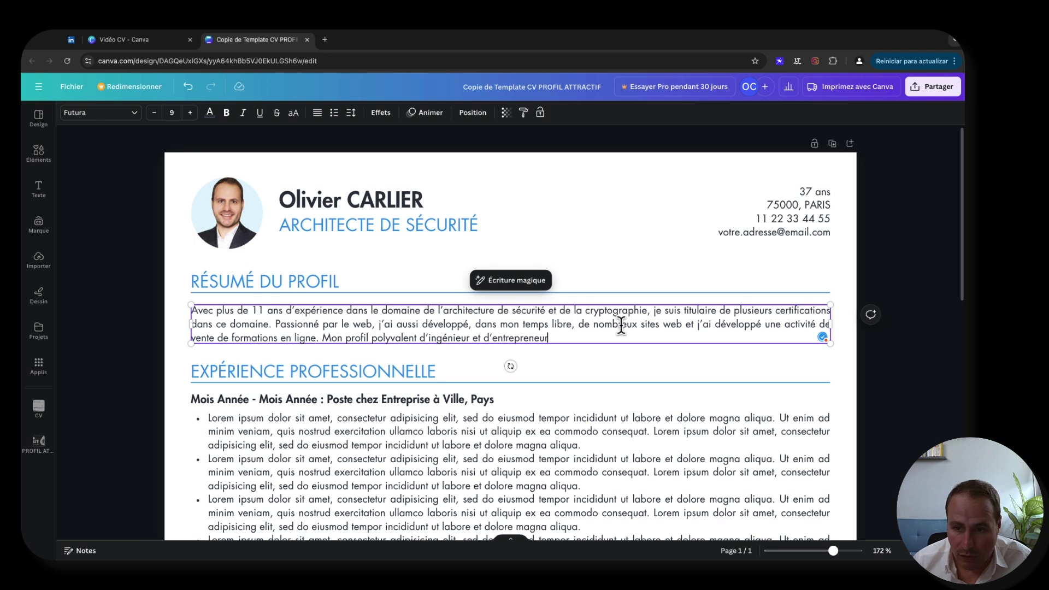
text(,)
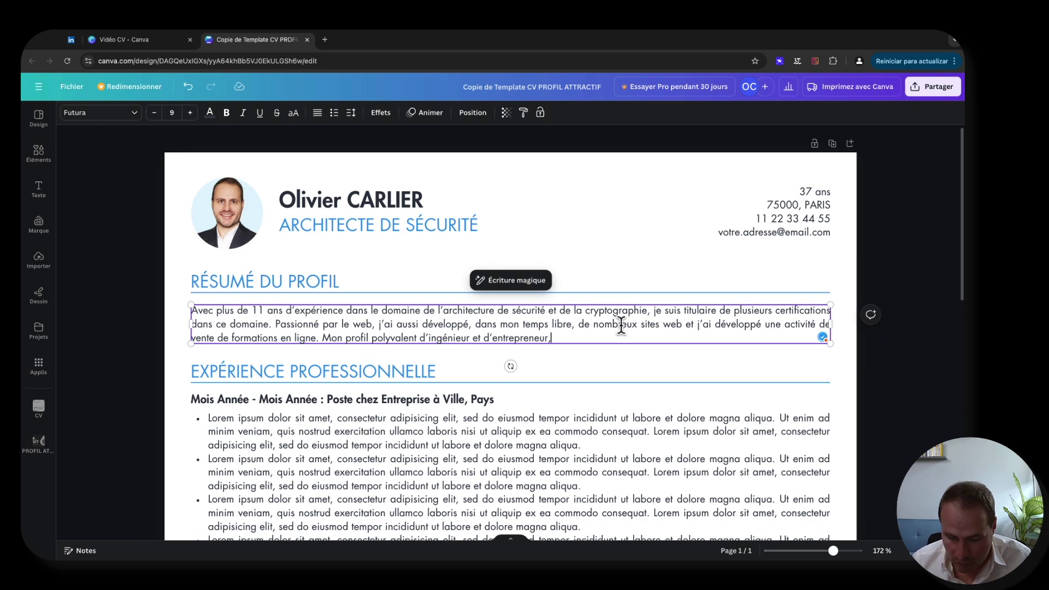
text( d)
text(é)
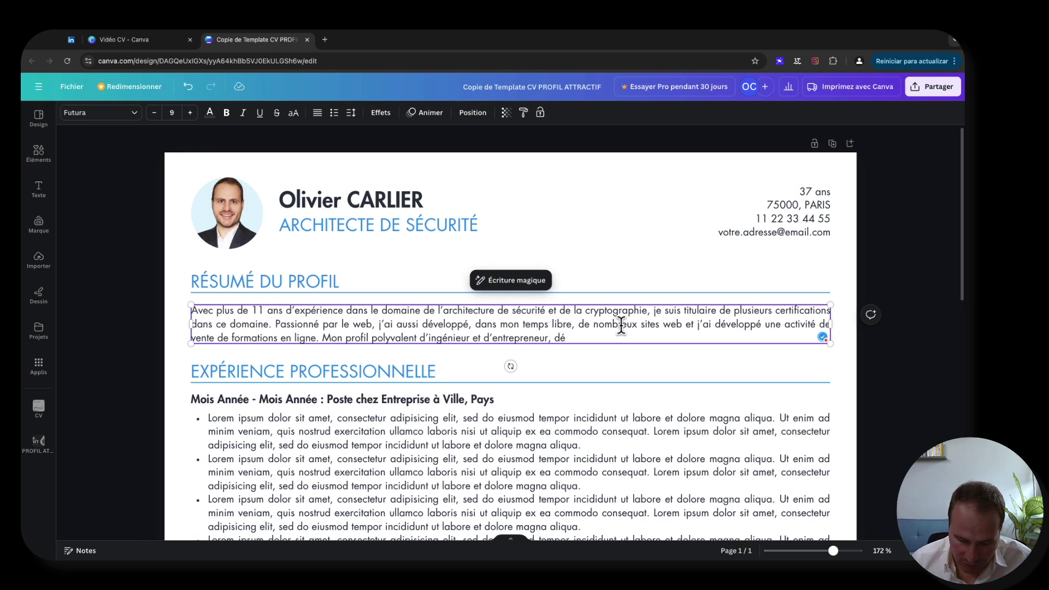
text(montre ma capacité)
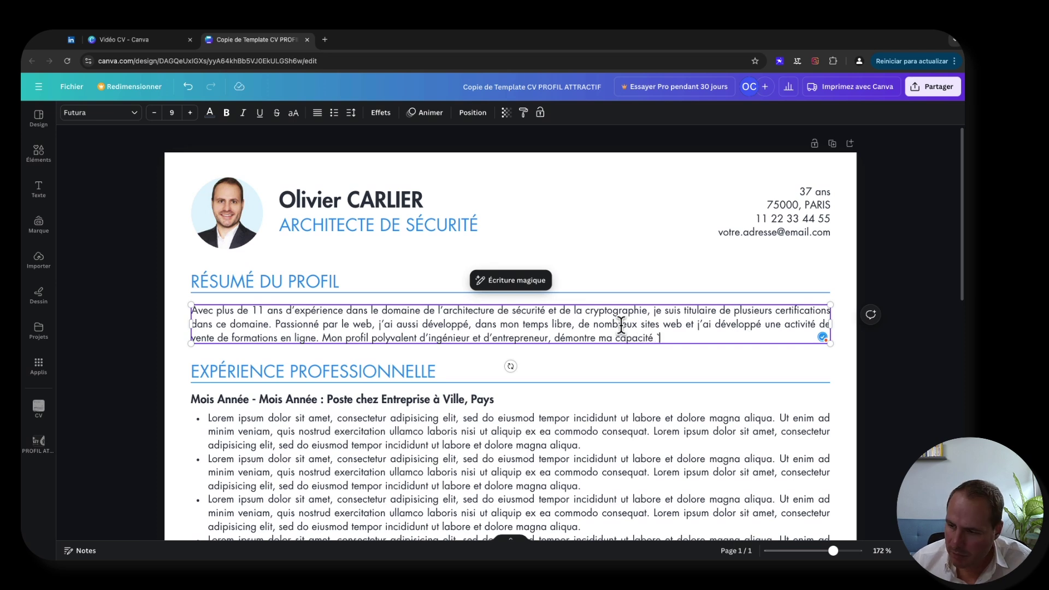
text( à )
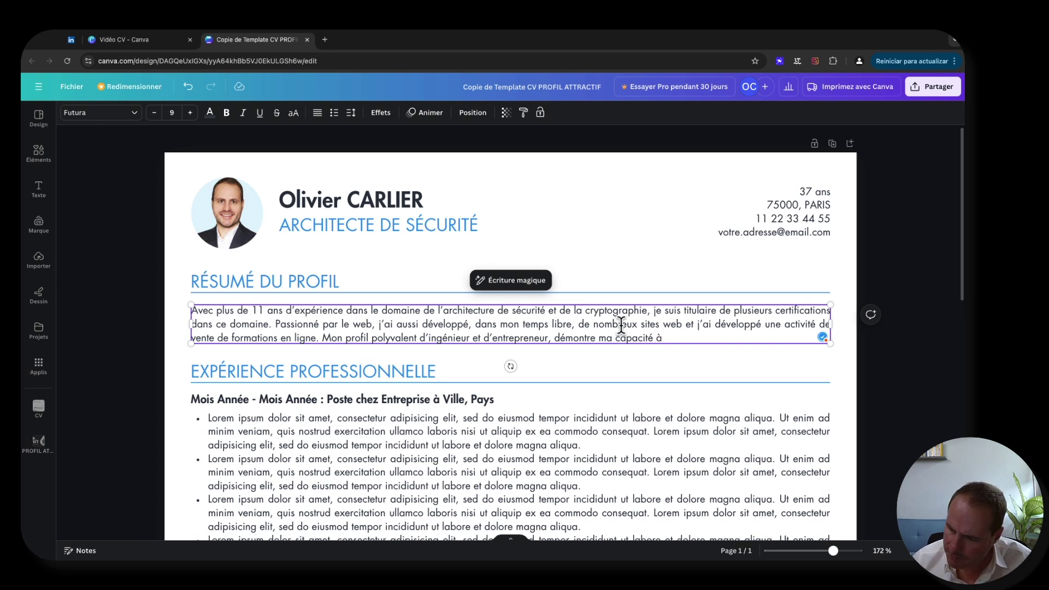
text(innover)
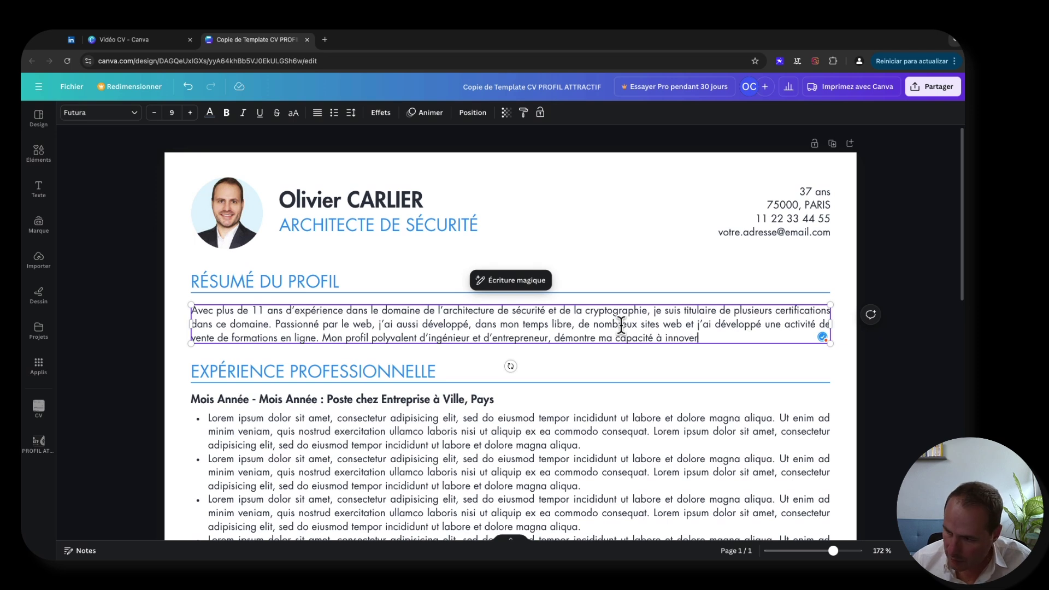
text( et à)
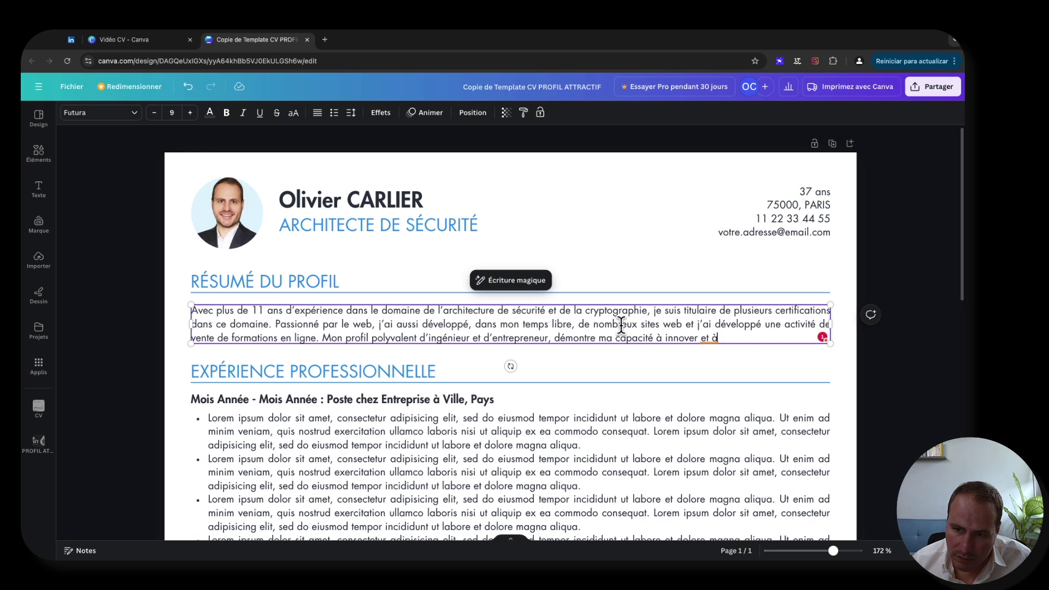
text( me dévelop)
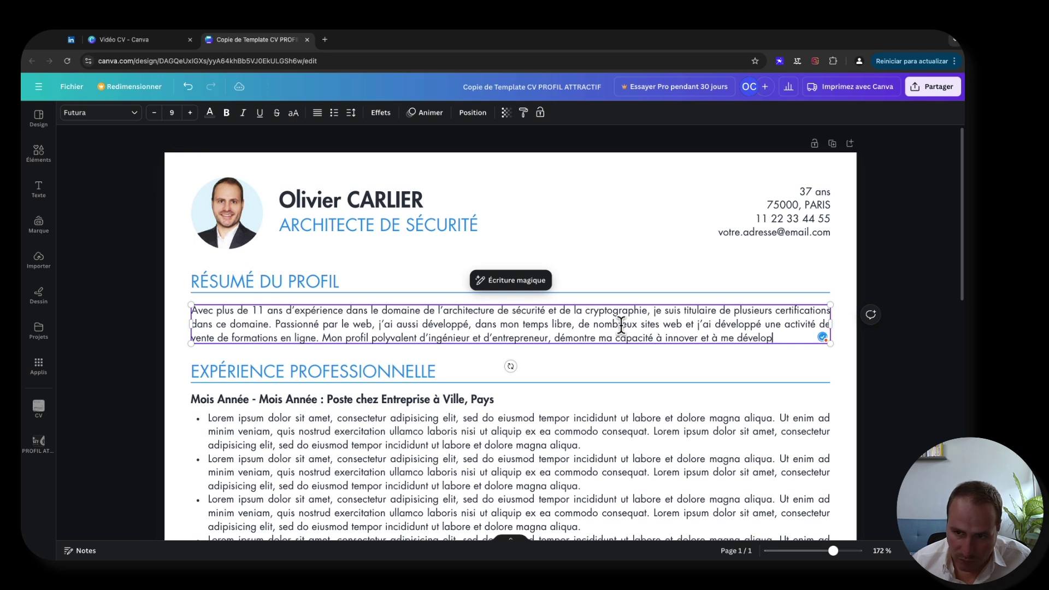
text(per dans dive)
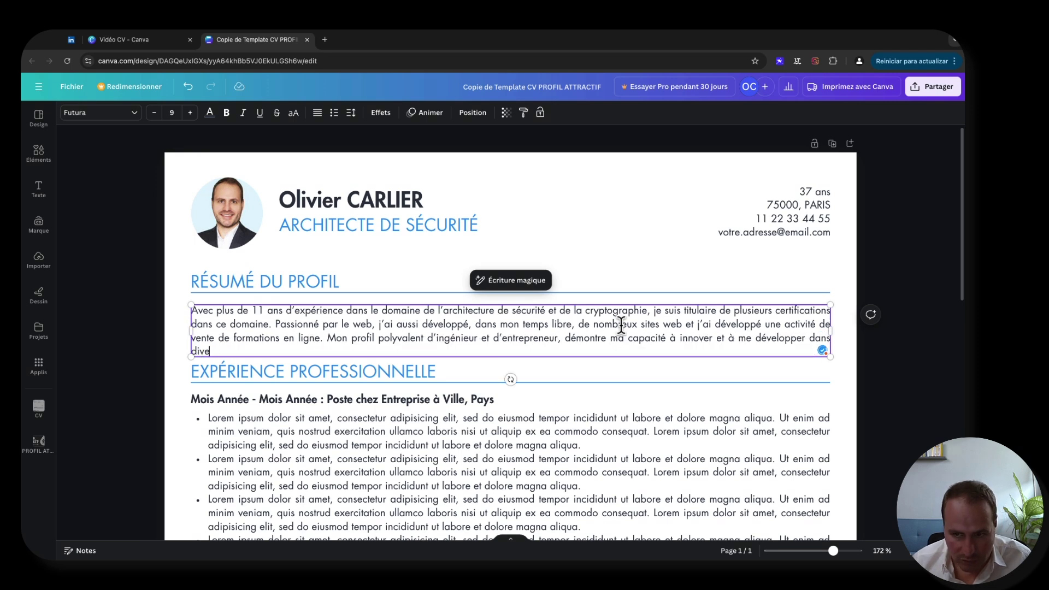
text(rs domaines.)
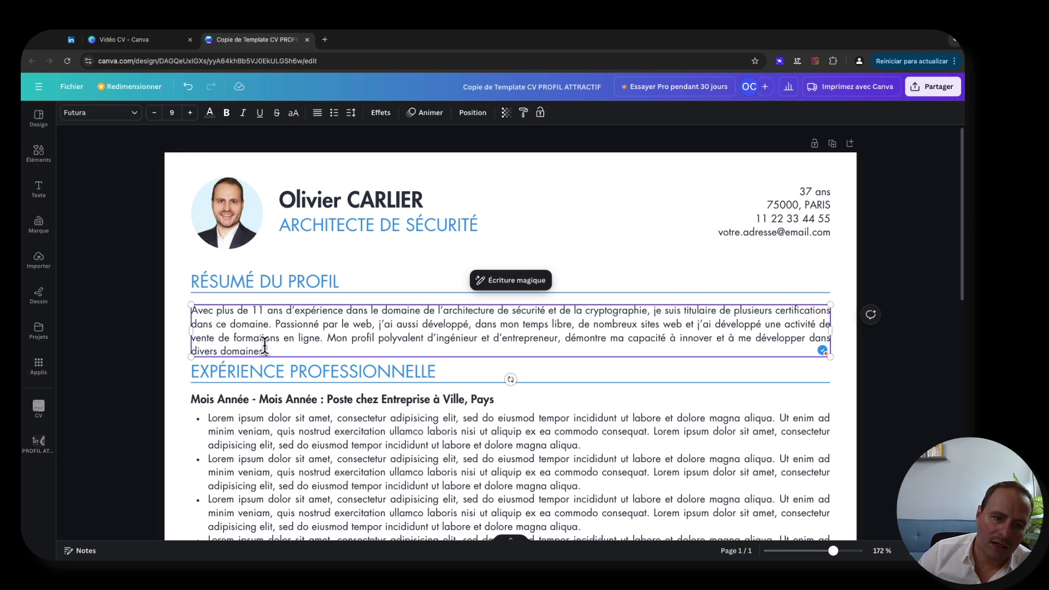
- Deselect the RÉSUMÉ DU PROFIL text box and scroll the page to review the finished summary
click(130, 340)
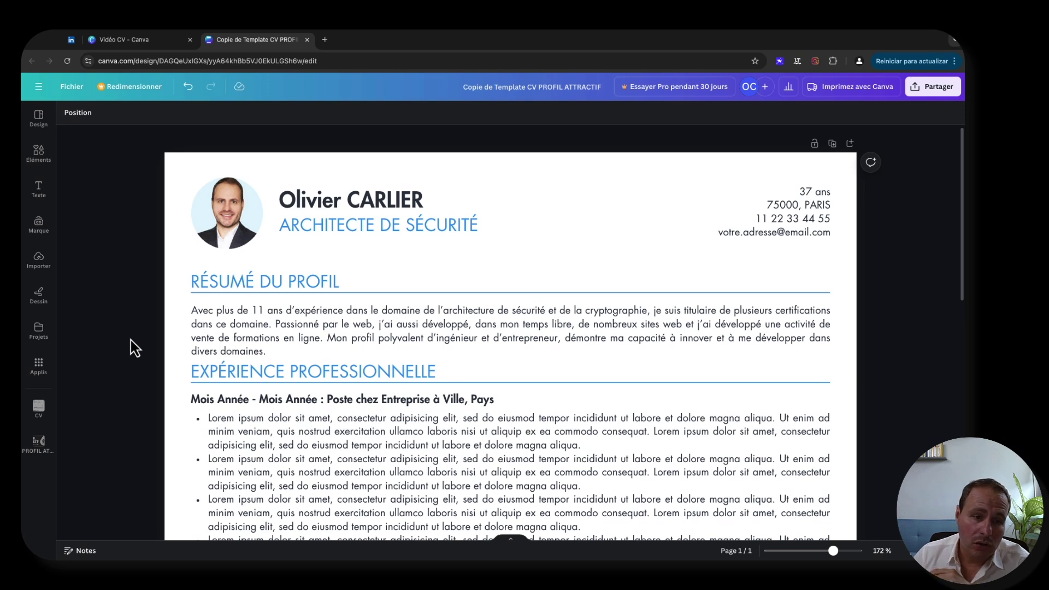
scroll(130, 348, down, 1)
scroll(132, 340, down, 5)
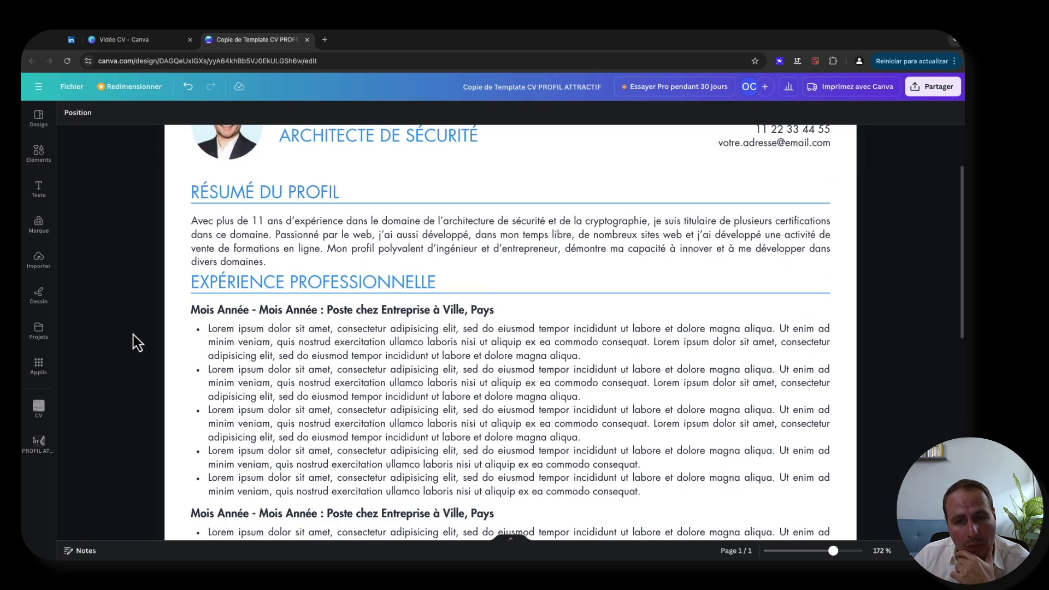
scroll(132, 330, up, 5)
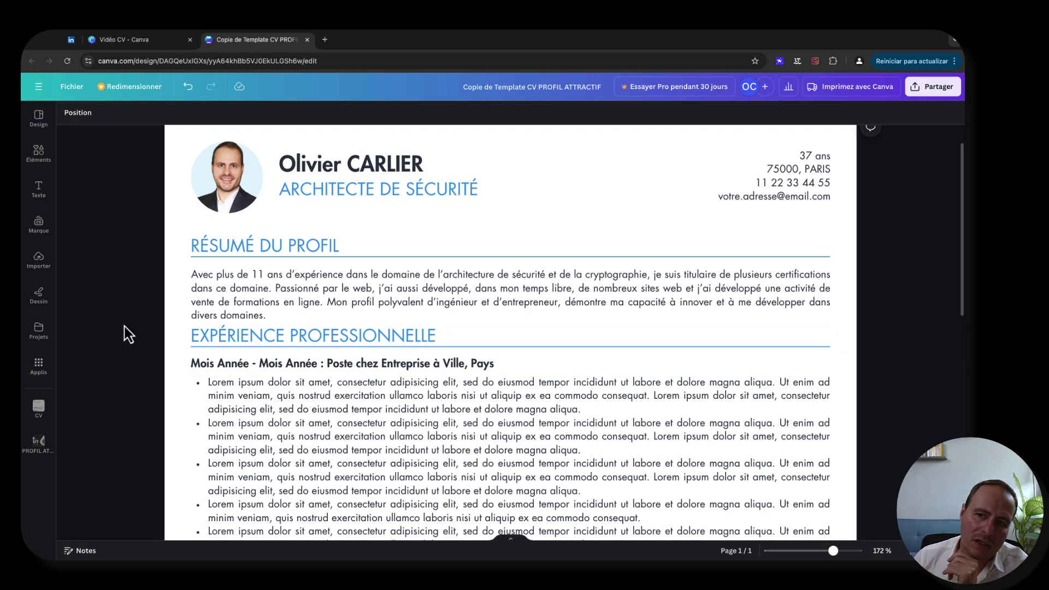
scroll(129, 334, up, 1)
scroll(121, 334, down, 1)
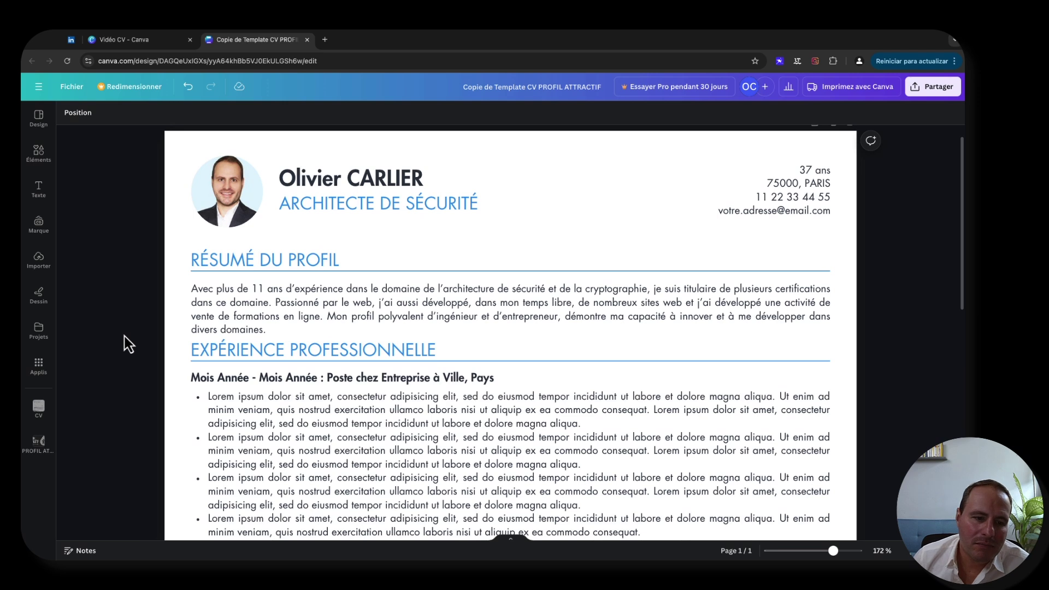
scroll(148, 362, down, 10)
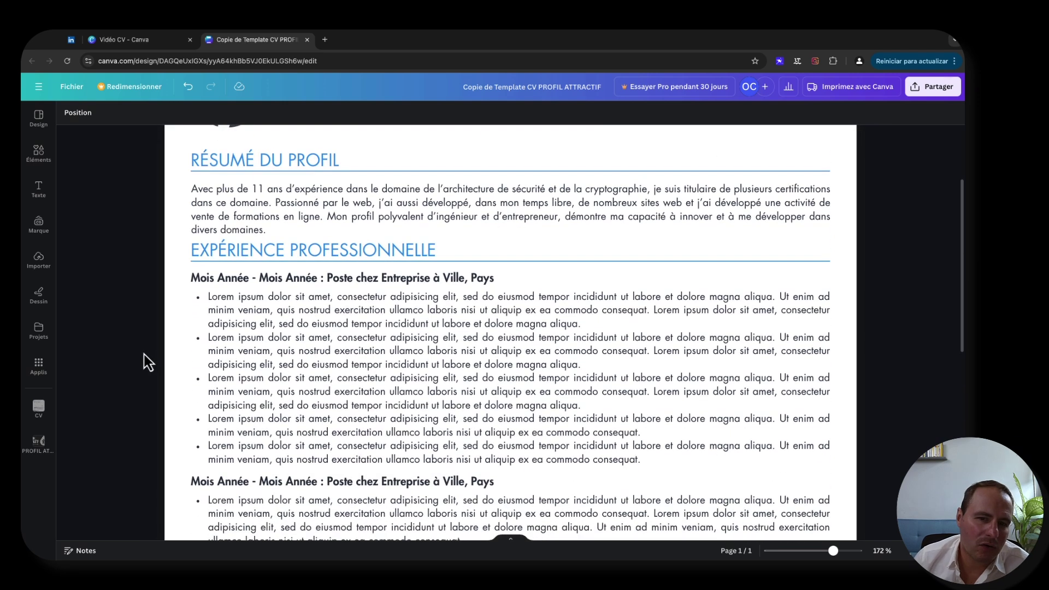
scroll(147, 363, up, 4)
scroll(148, 362, up, 4)
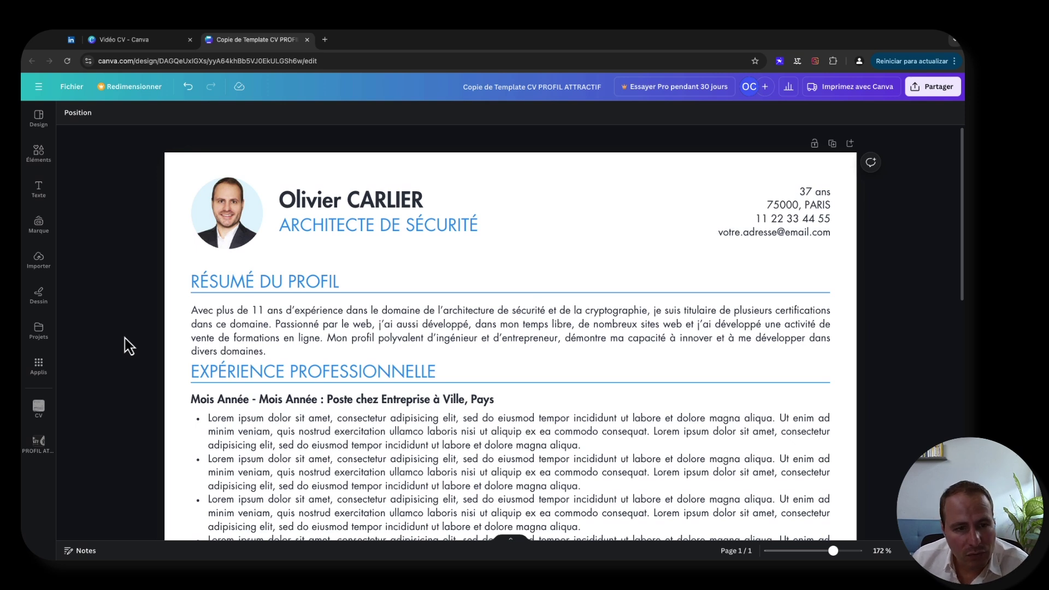
scroll(446, 298, down, 2)
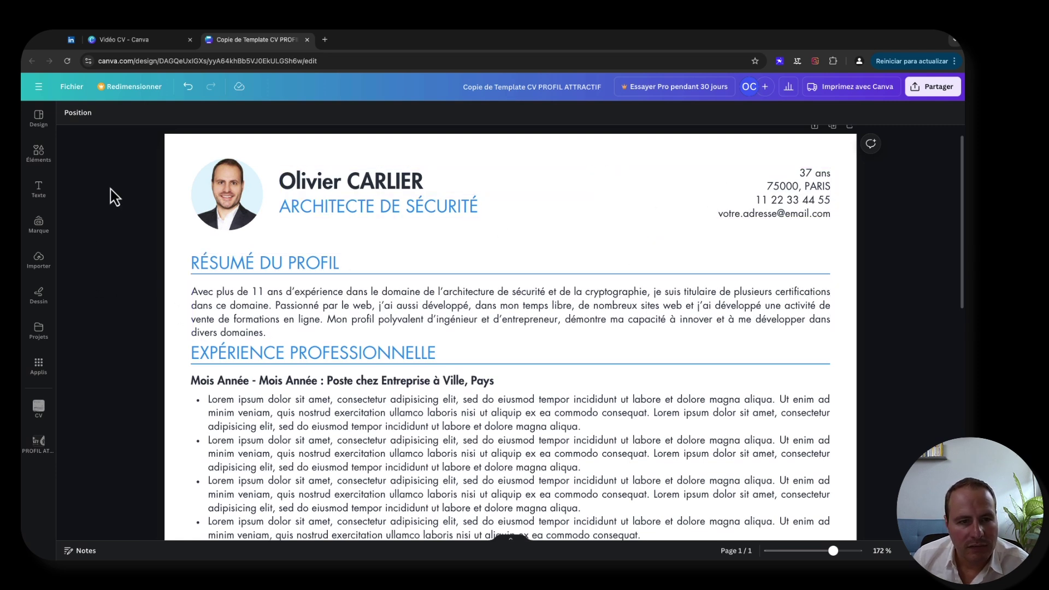
drag(116, 151, 846, 340)
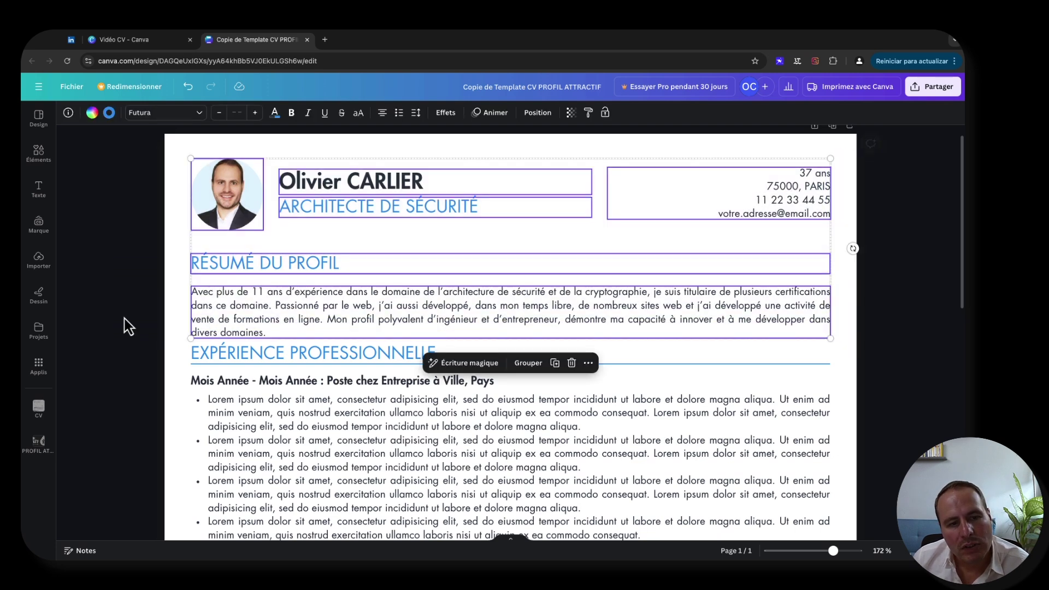
click(137, 293)
scroll(143, 273, down, 3)
scroll(144, 280, down, 5)
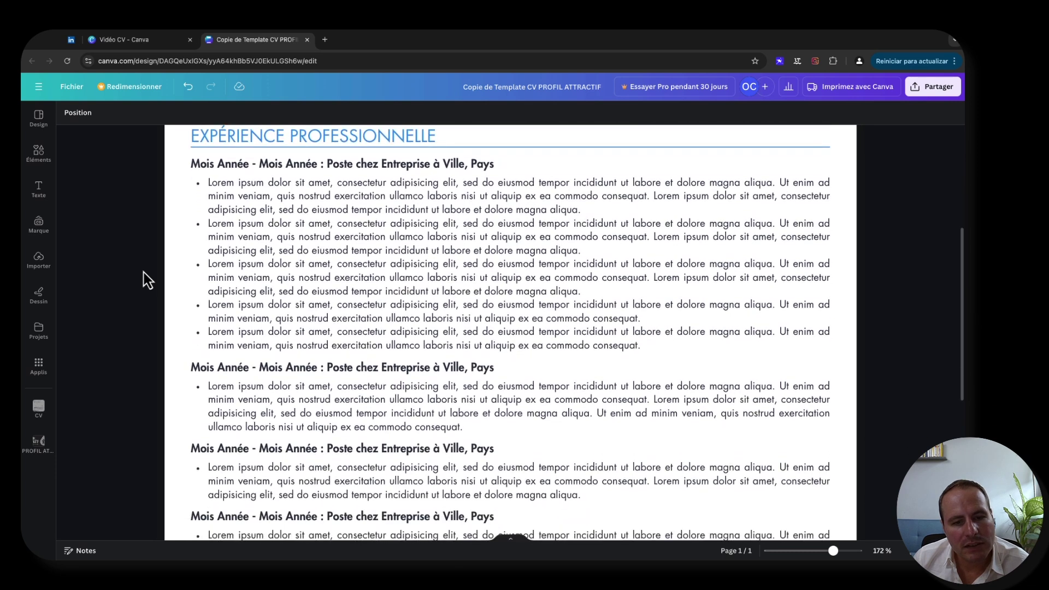
scroll(144, 280, up, 5)
drag(137, 188, 873, 483)
scroll(803, 440, down, 2)
scroll(802, 437, down, 3)
scroll(232, 346, up, 1)
scroll(232, 345, up, 6)
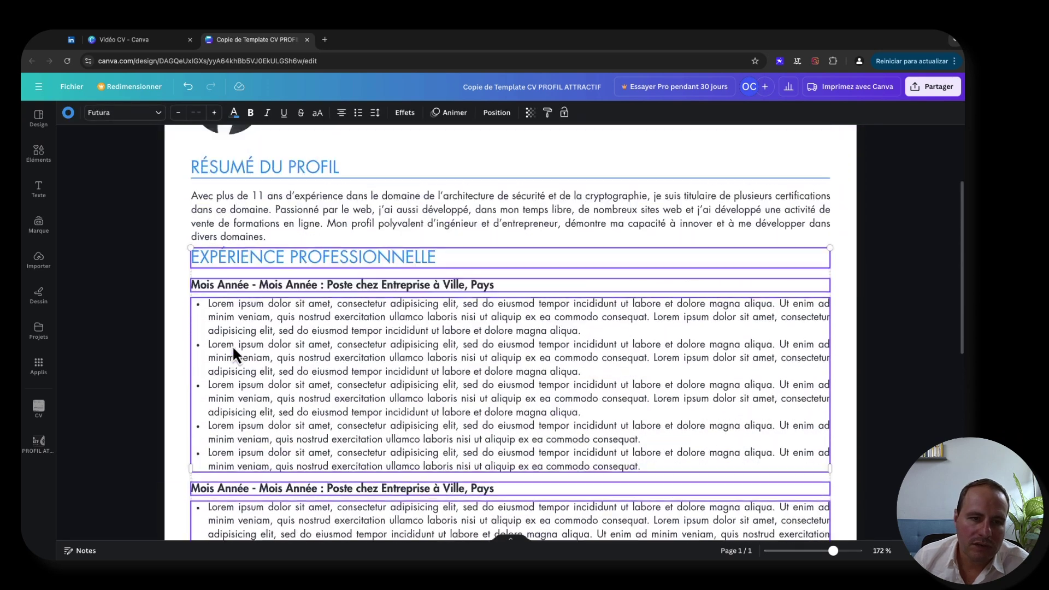
click(147, 346)
scroll(146, 346, down, 2)
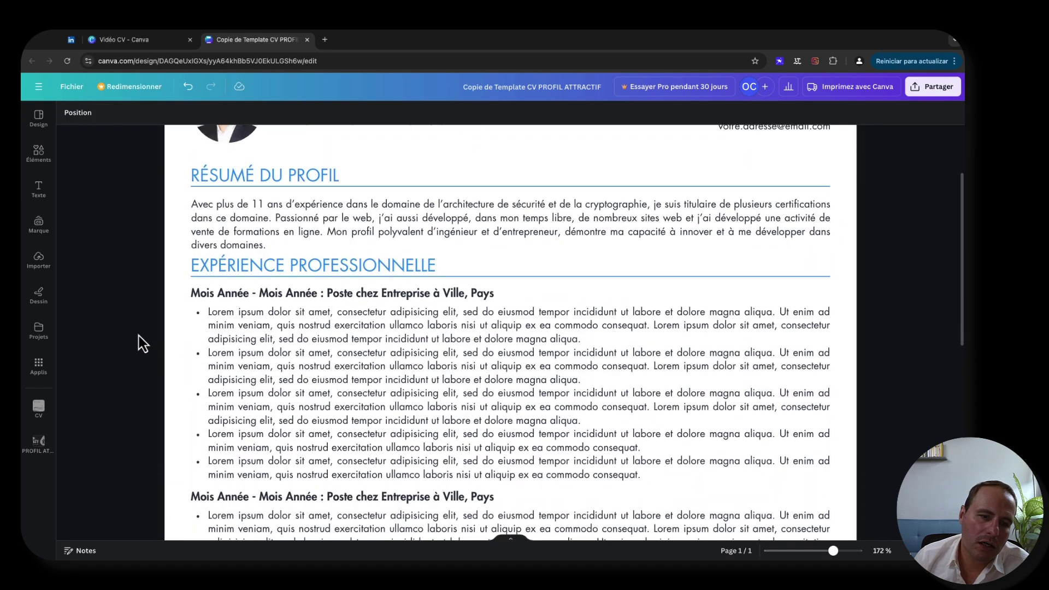
scroll(146, 346, down, 3)
scroll(269, 345, down, 6)
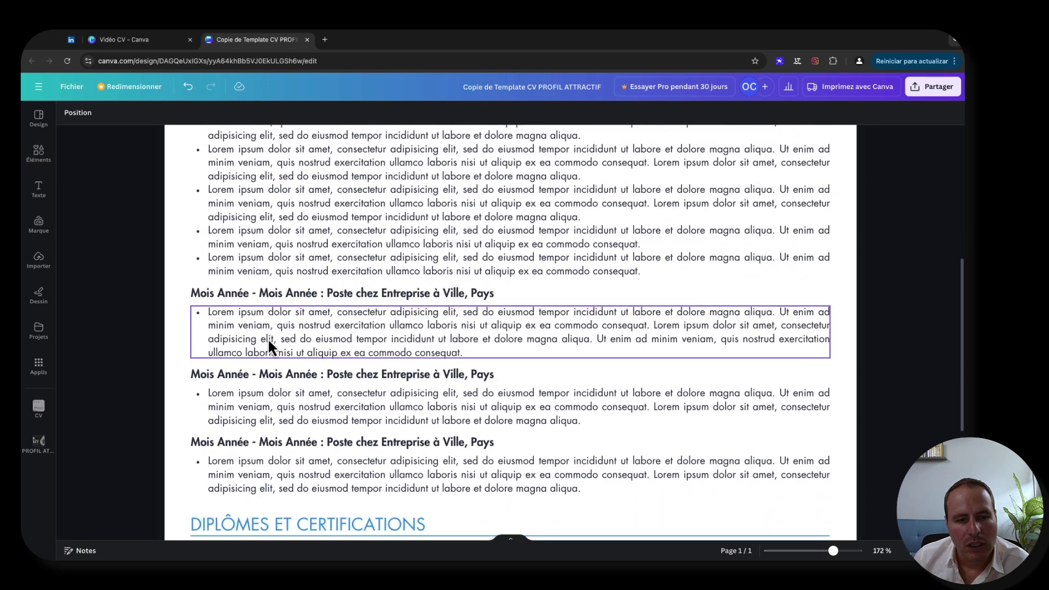
scroll(260, 417, up, 9)
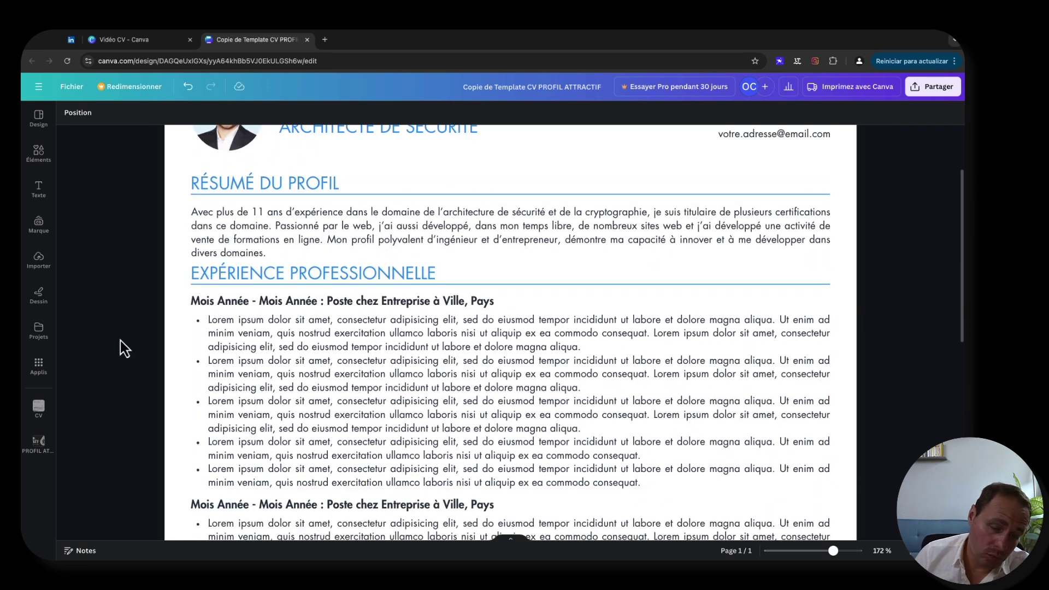
scroll(113, 339, down, 2)
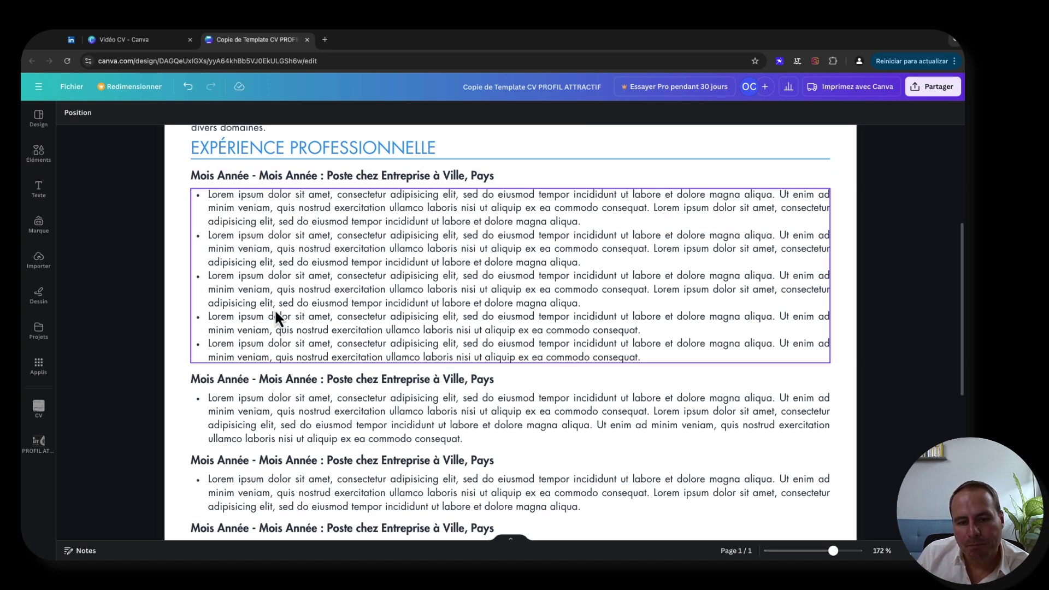
scroll(284, 274, down, 3)
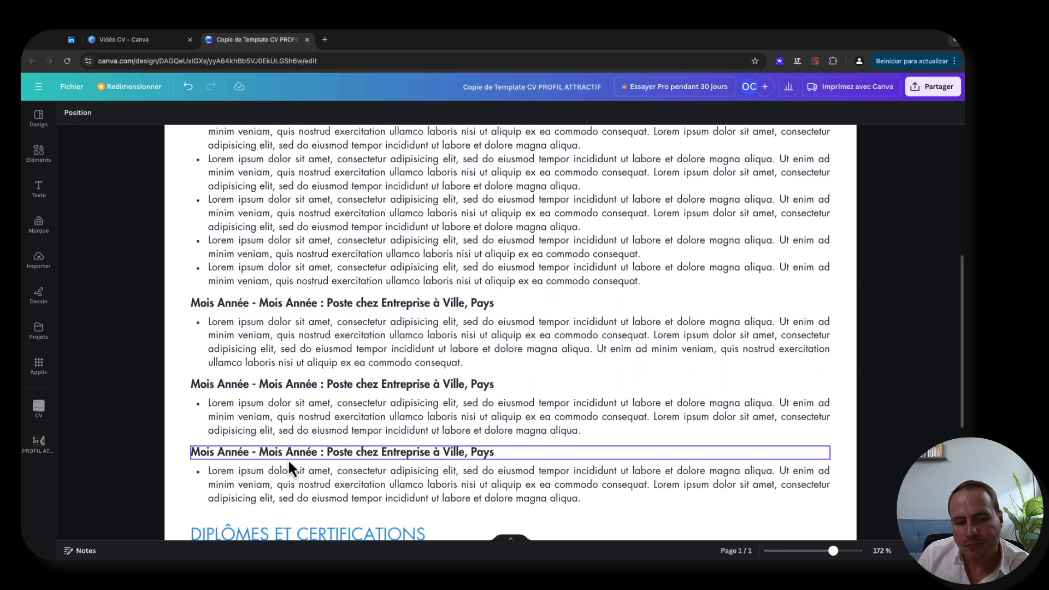
scroll(263, 359, up, 2)
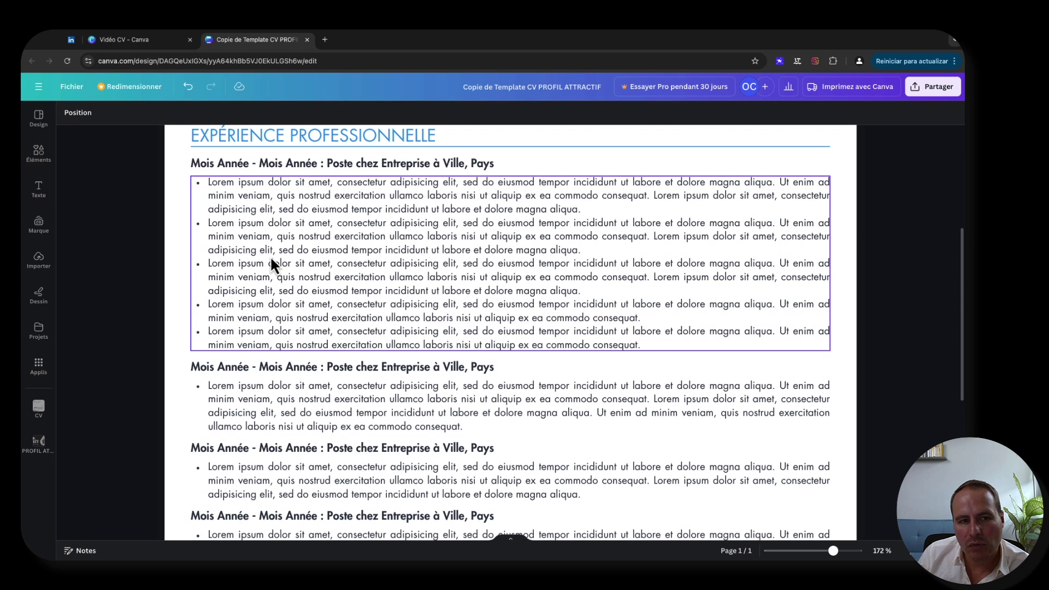
scroll(244, 403, down, 3)
scroll(257, 427, up, 3)
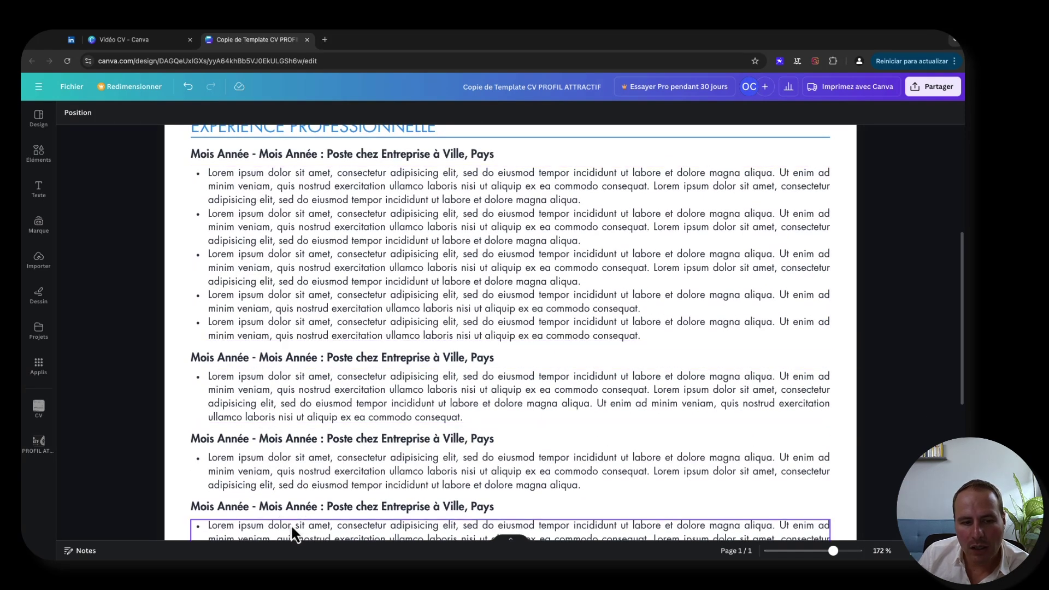
scroll(290, 435, down, 2)
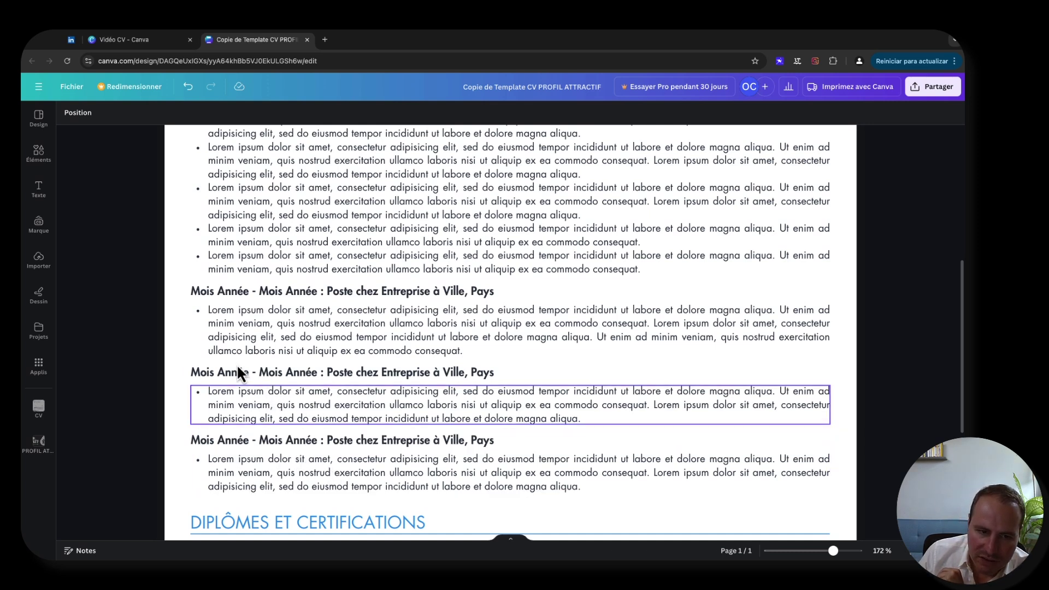
scroll(299, 327, up, 2)
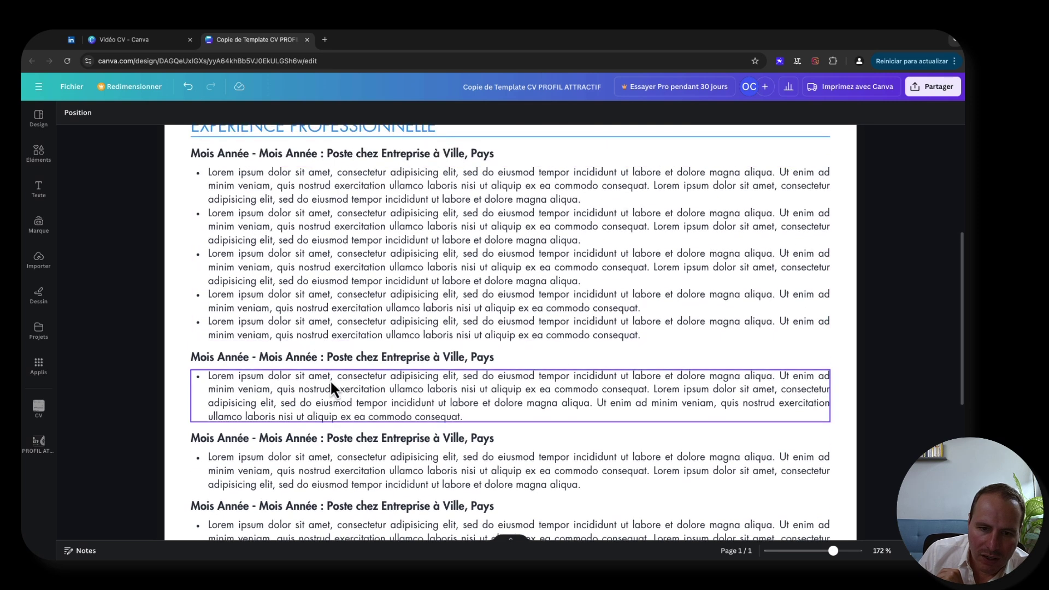
scroll(303, 382, up, 1)
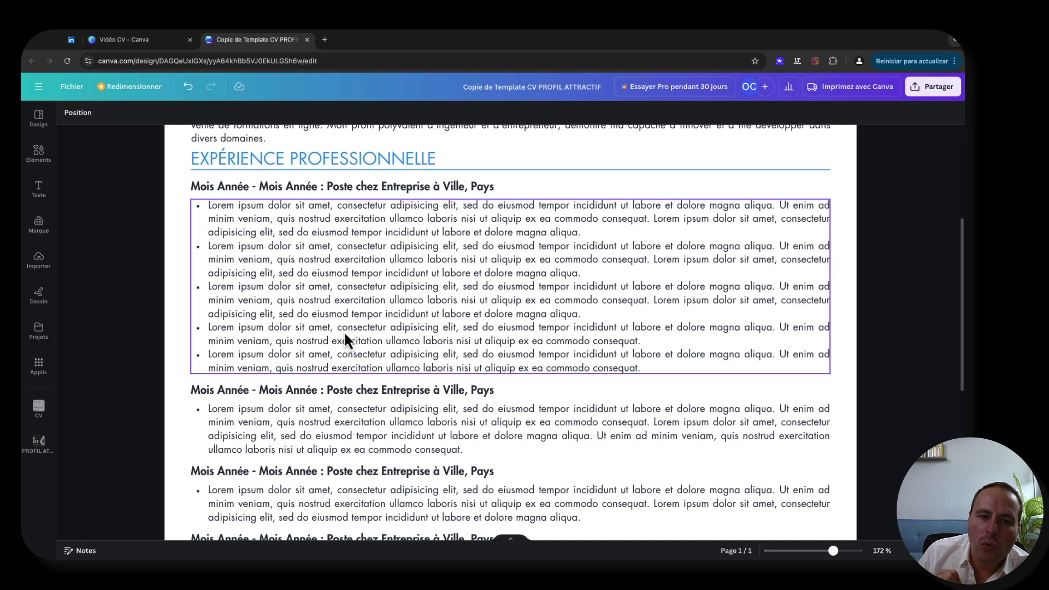
scroll(330, 280, up, 1)
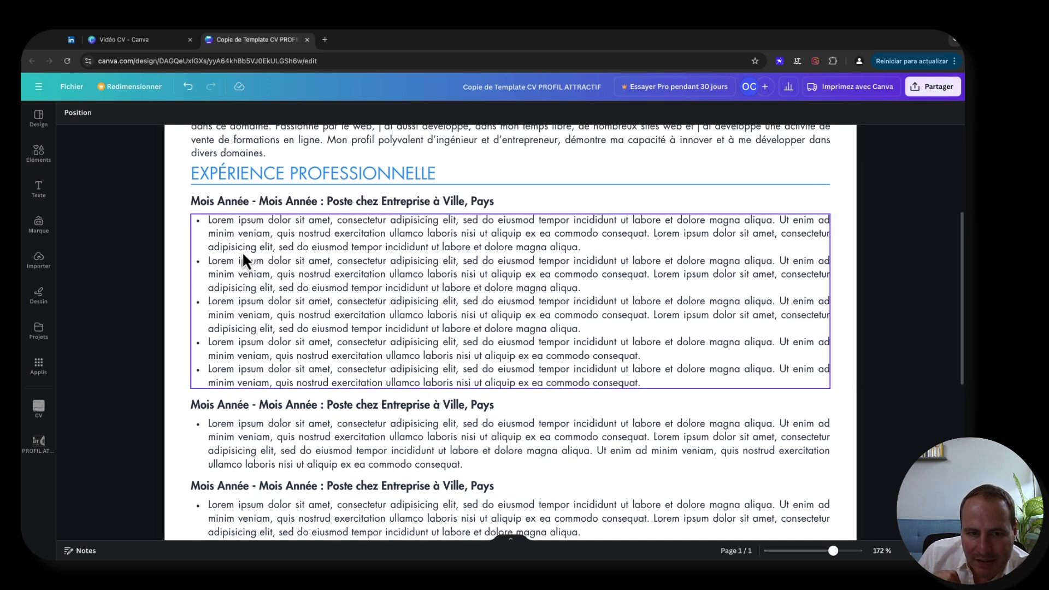
scroll(319, 274, down, 2)
scroll(350, 256, up, 2)
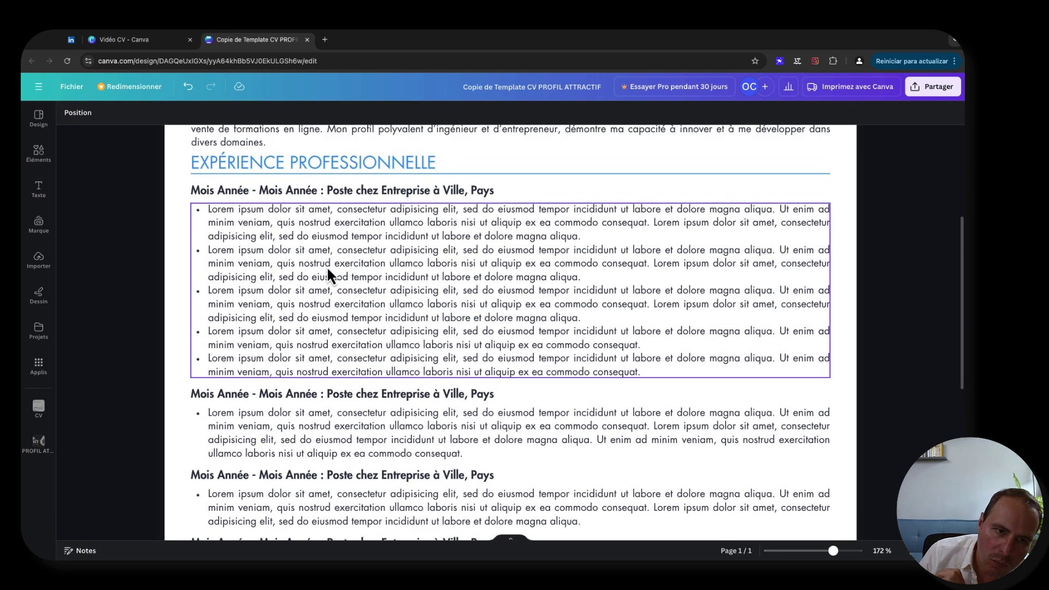
scroll(327, 266, down, 3)
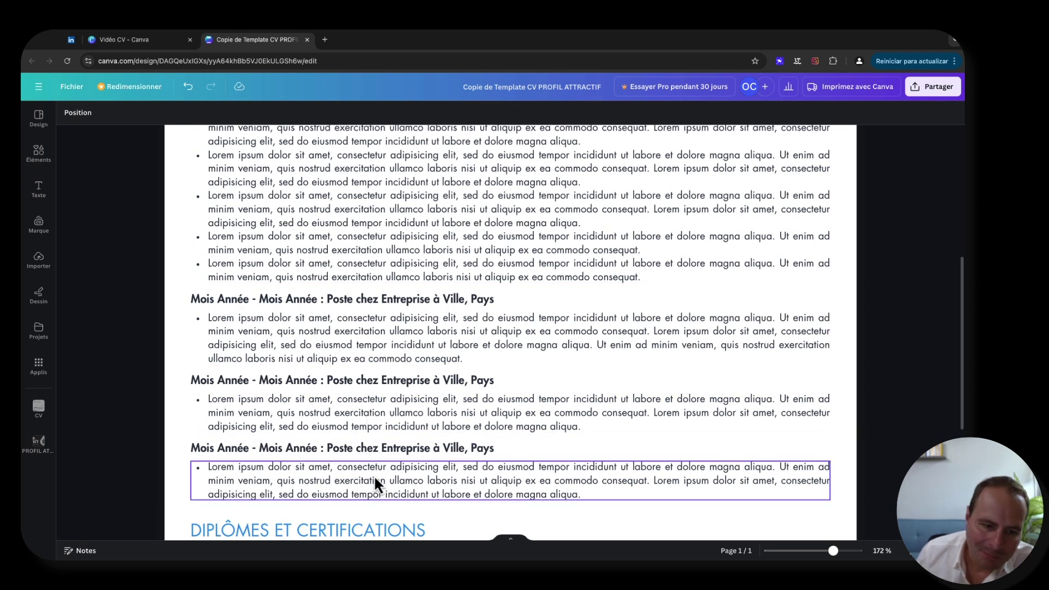
scroll(362, 436, up, 2)
scroll(361, 435, down, 1)
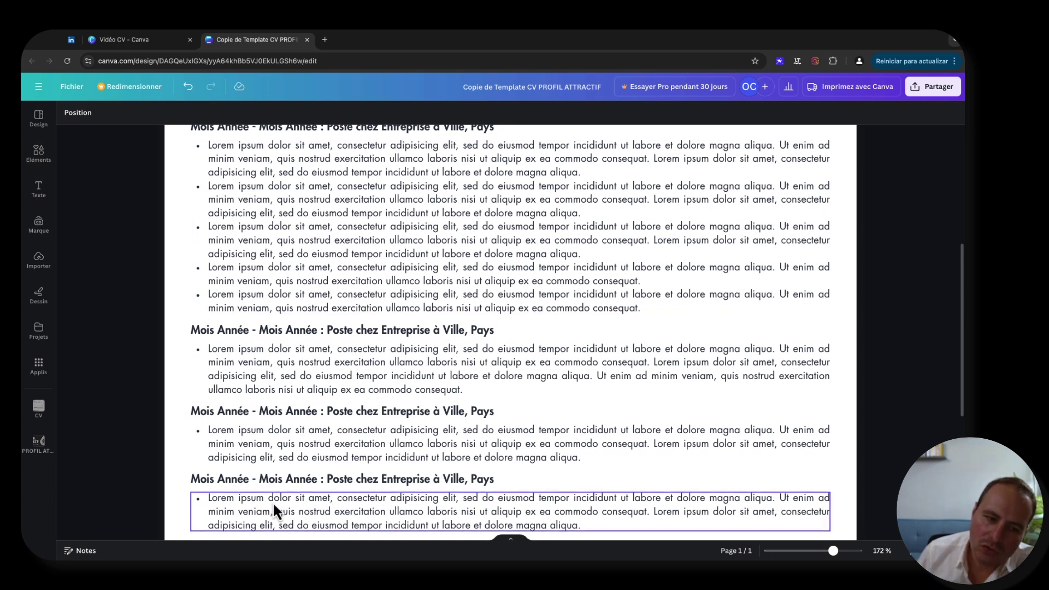
scroll(273, 501, down, 1)
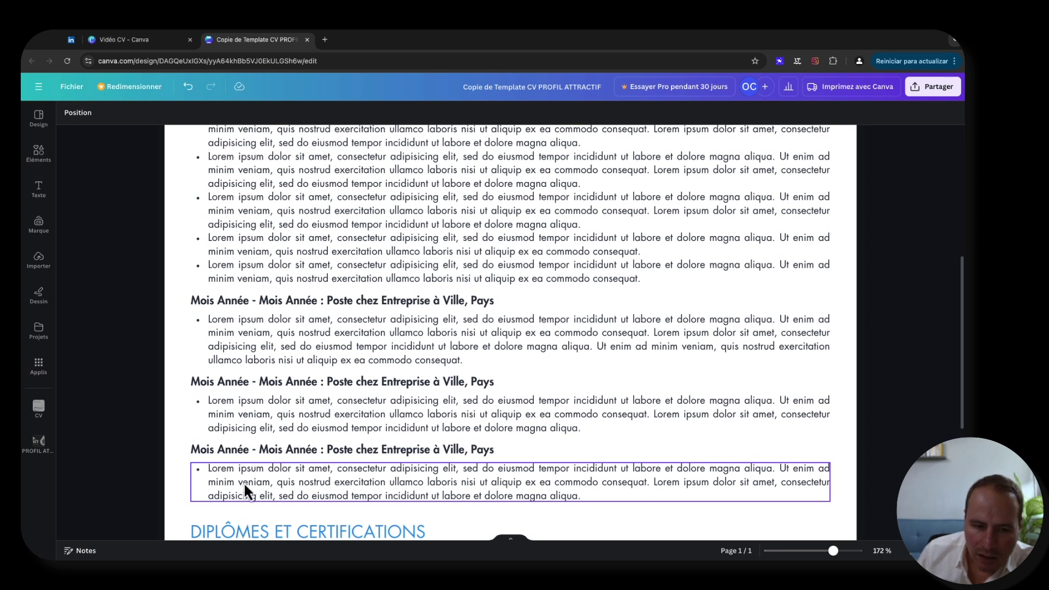
scroll(244, 481, up, 2)
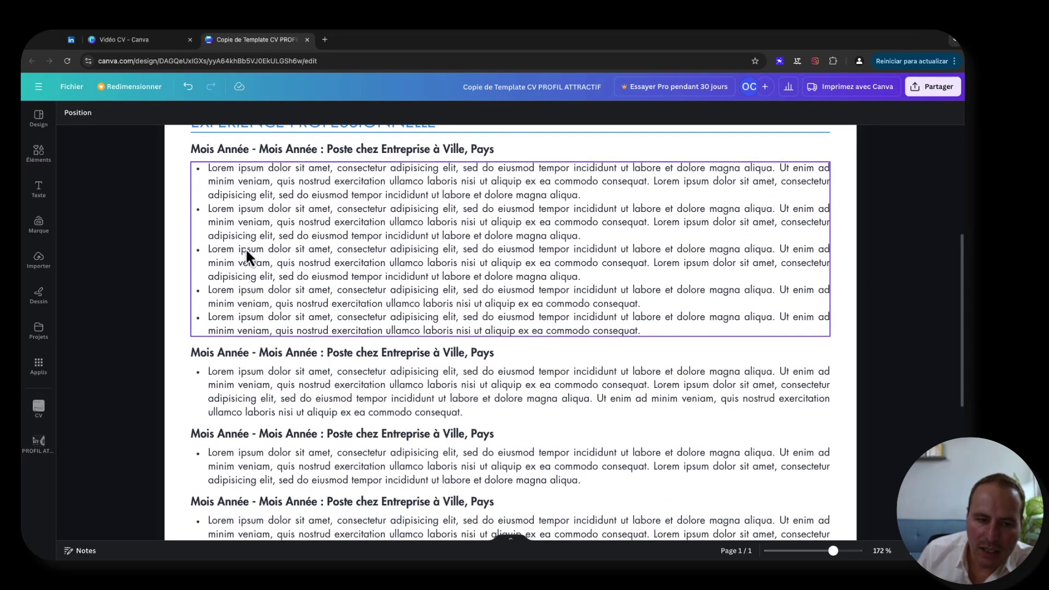
scroll(306, 516, down, 2)
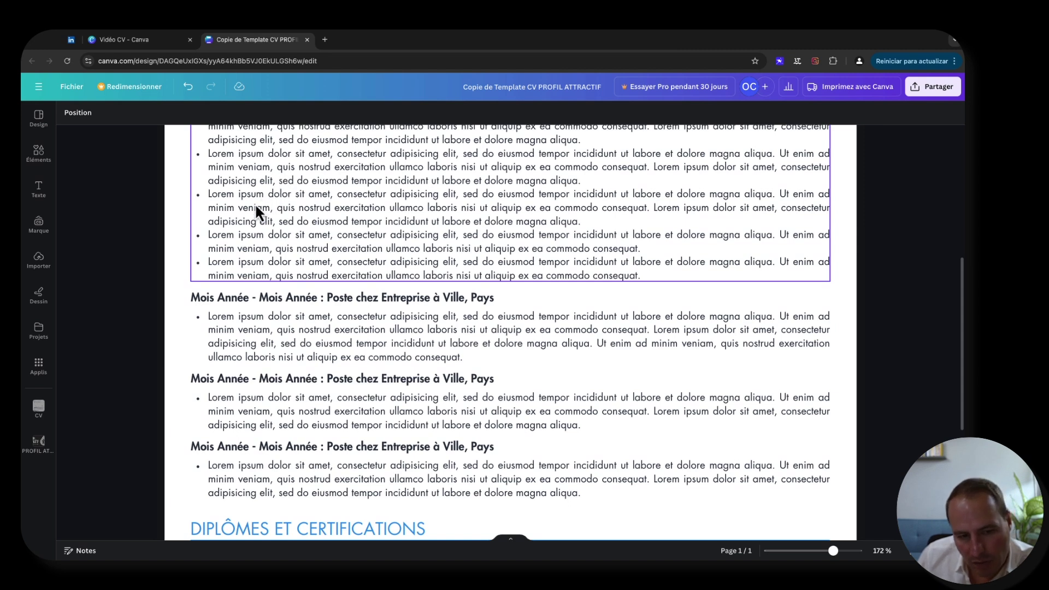
scroll(255, 203, up, 1)
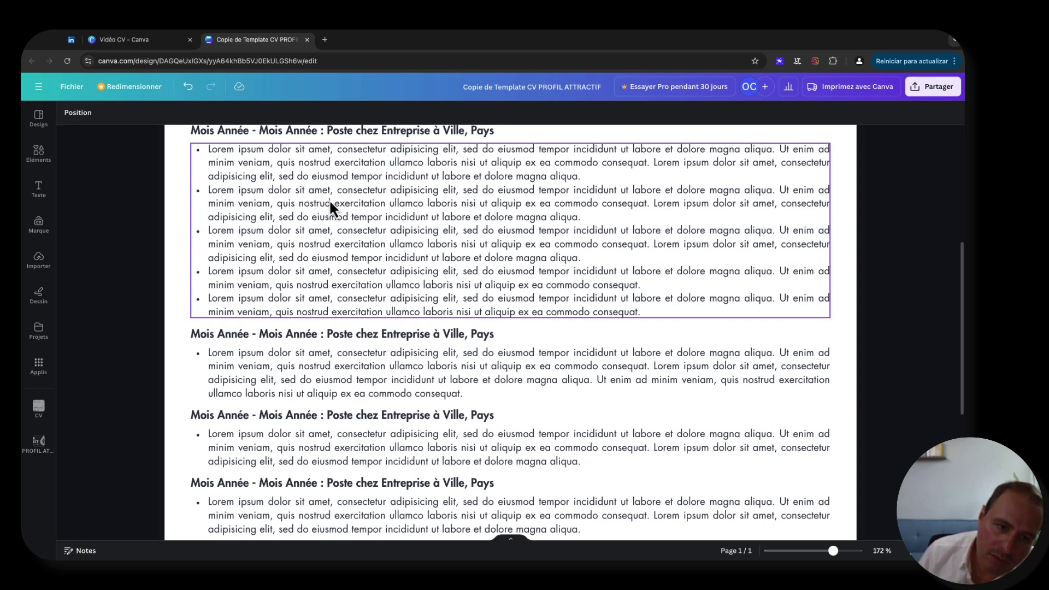
scroll(329, 201, down, 2)
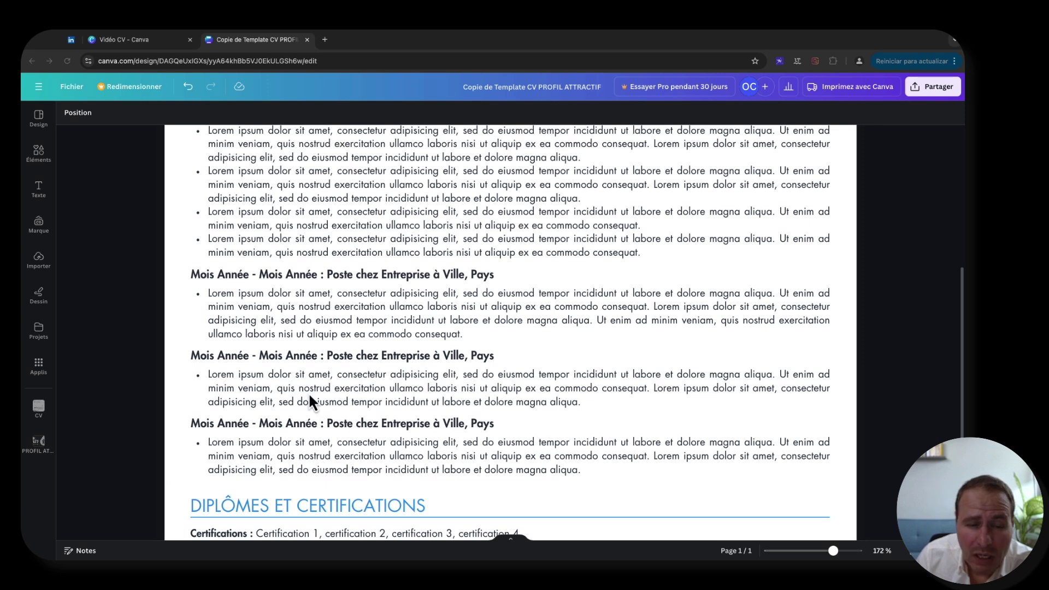
scroll(310, 398, up, 10)
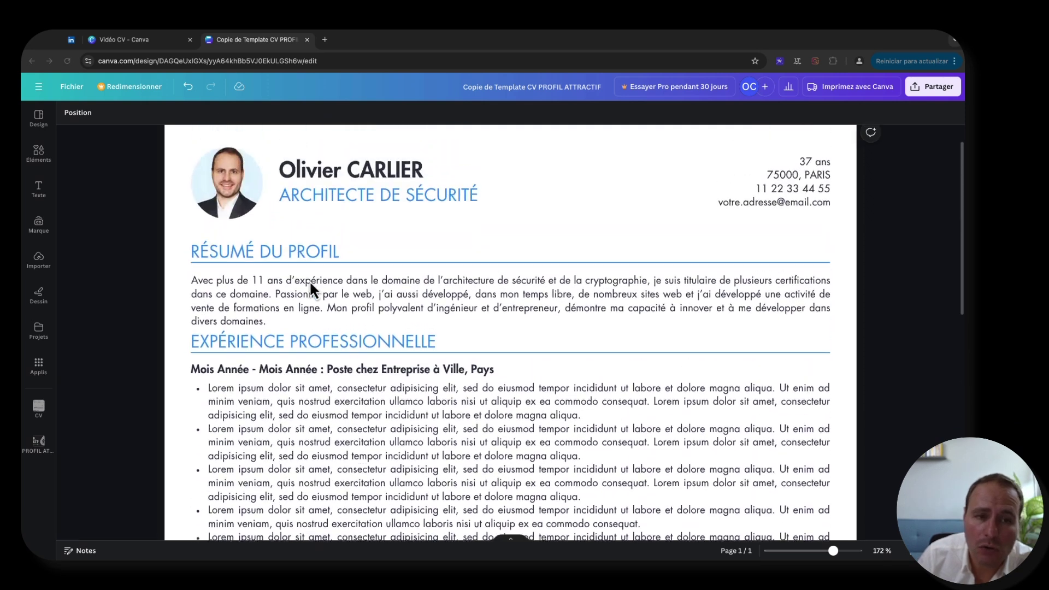
scroll(309, 281, up, 2)
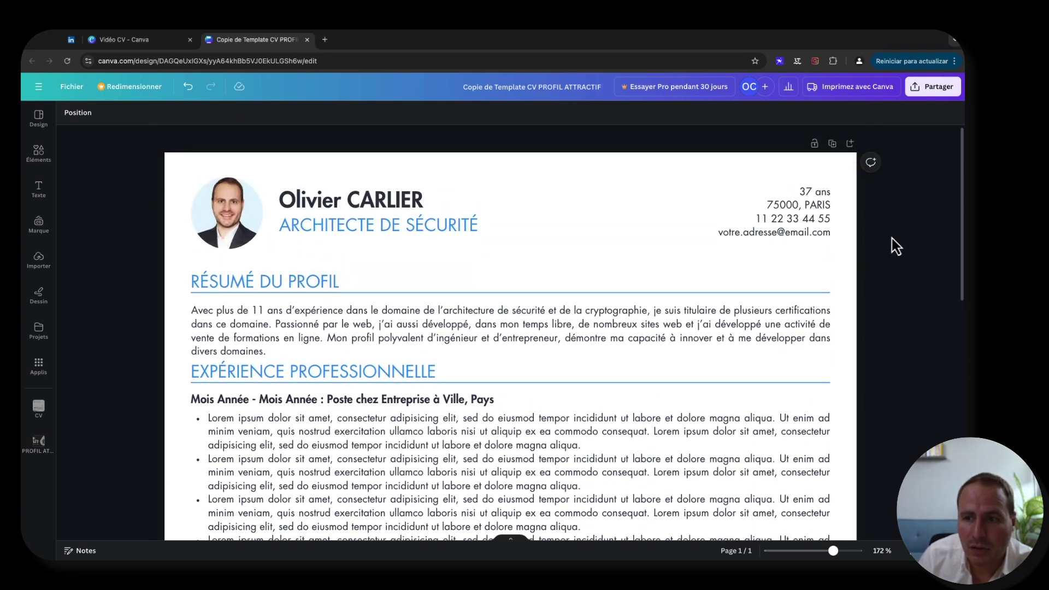
drag(178, 170, 833, 459)
scroll(824, 454, down, 2)
scroll(824, 453, down, 2)
scroll(832, 477, down, 2)
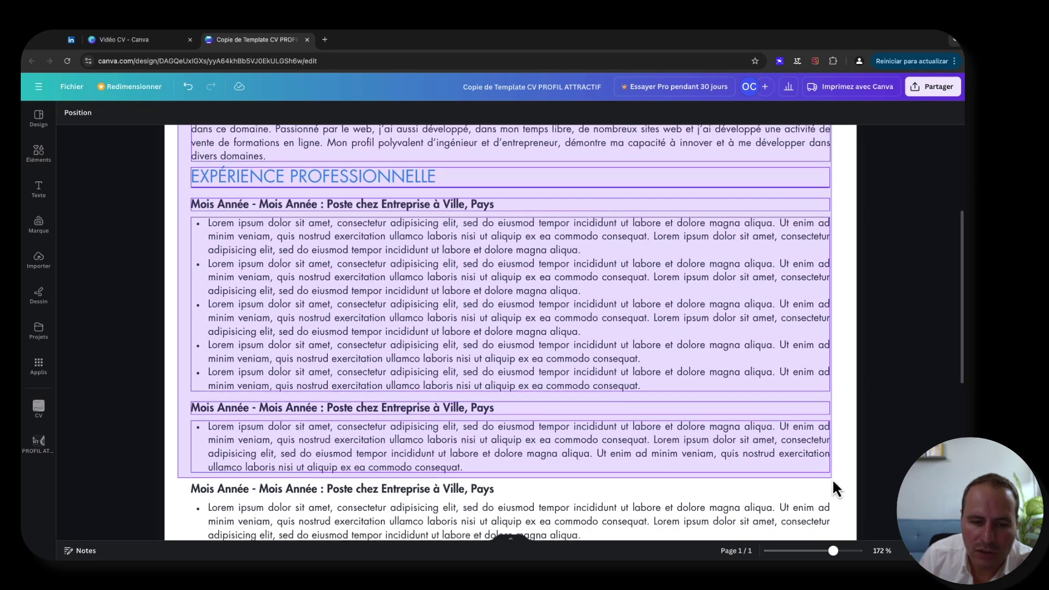
click(643, 392)
scroll(641, 389, down, 1)
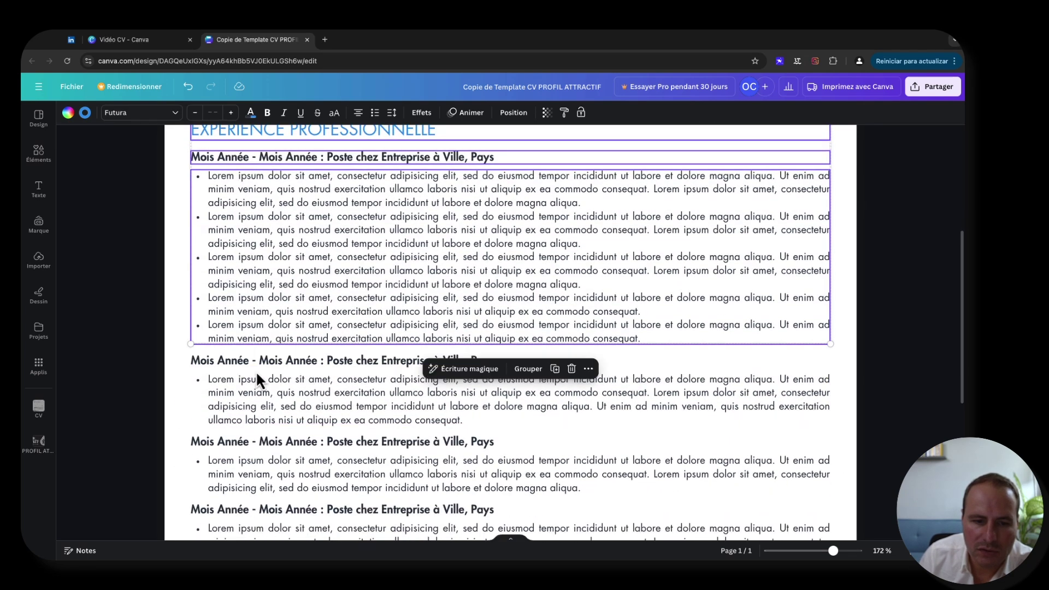
scroll(343, 457, down, 2)
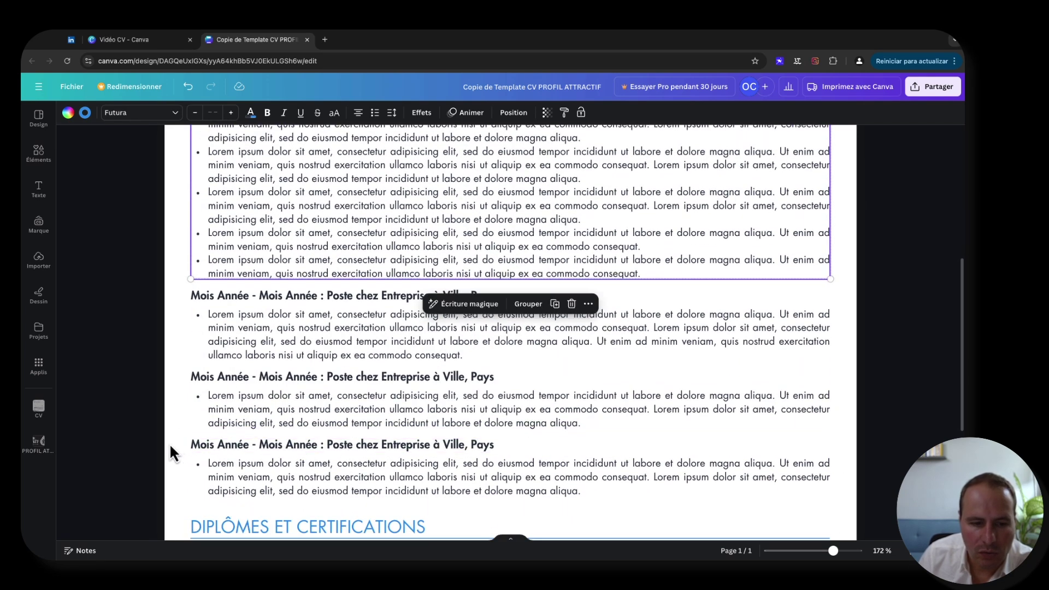
click(495, 445)
scroll(493, 444, down, 1)
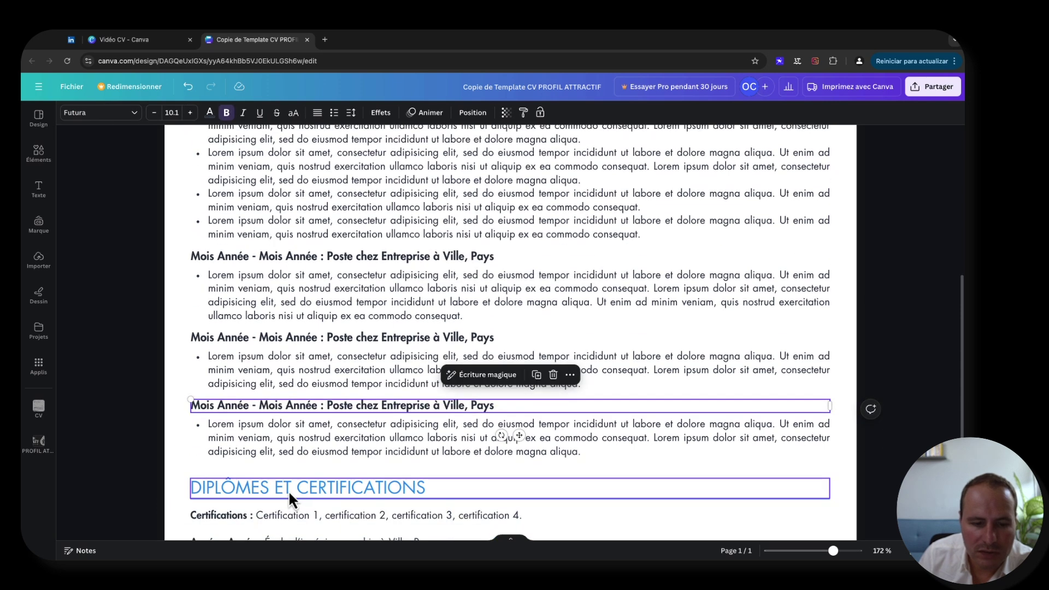
scroll(295, 486, down, 2)
scroll(299, 480, up, 2)
click(283, 276)
click(325, 357)
click(344, 410)
scroll(337, 358, up, 8)
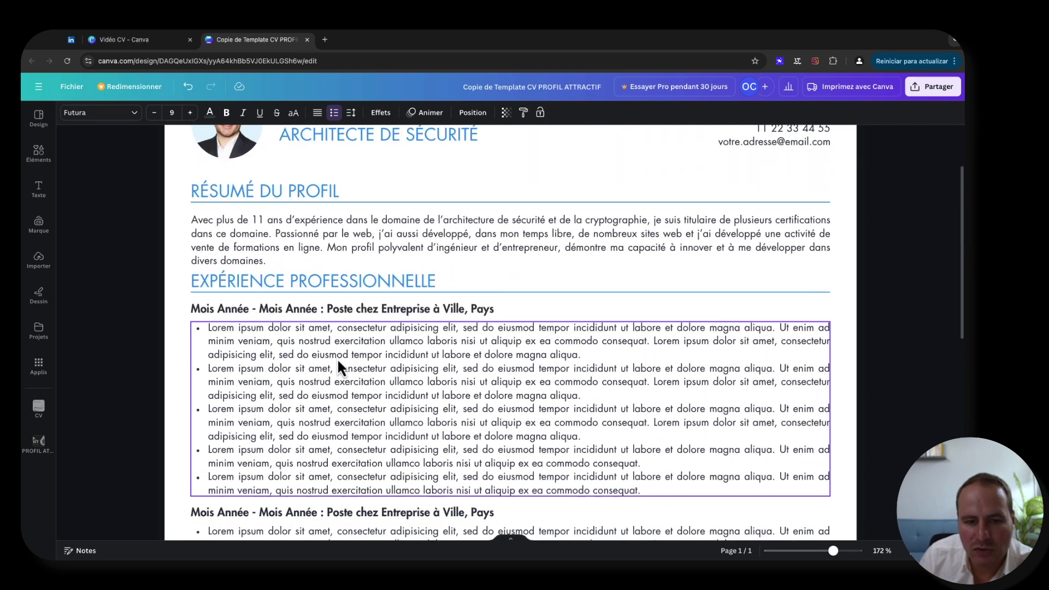
click(409, 365)
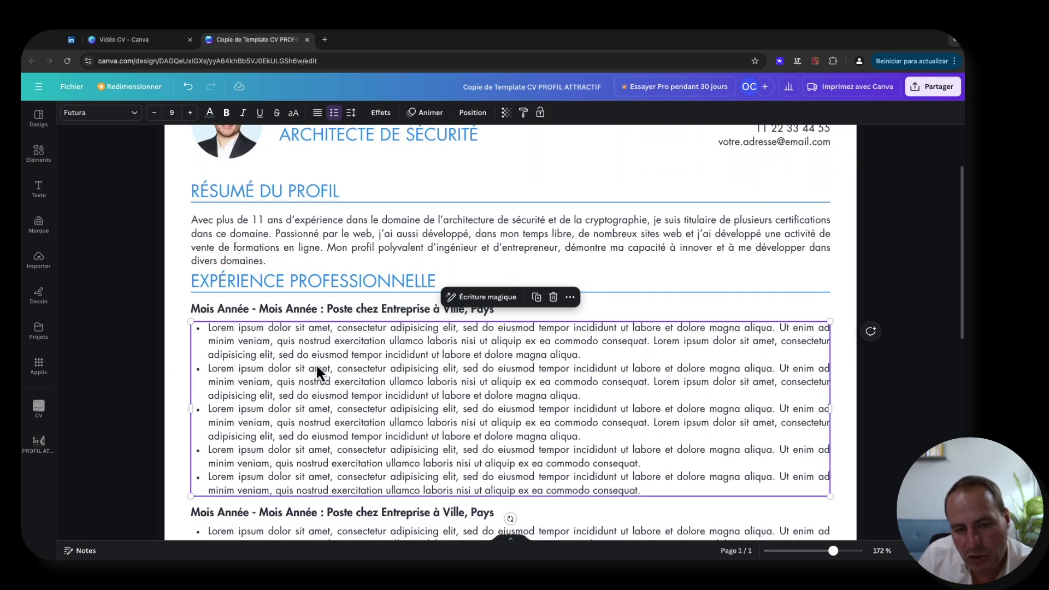
scroll(317, 367, down, 3)
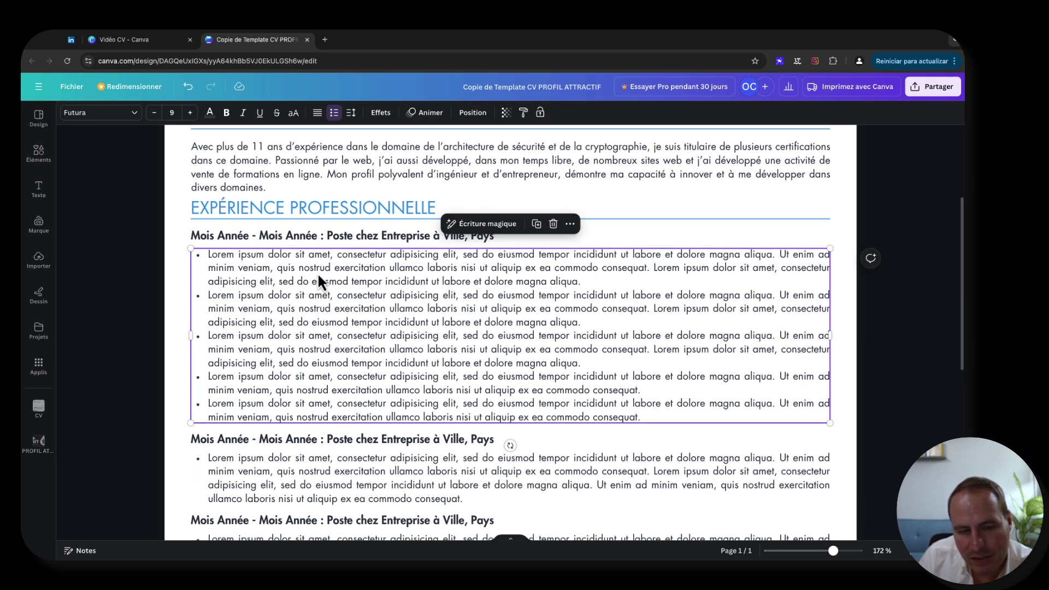
scroll(366, 306, down, 5)
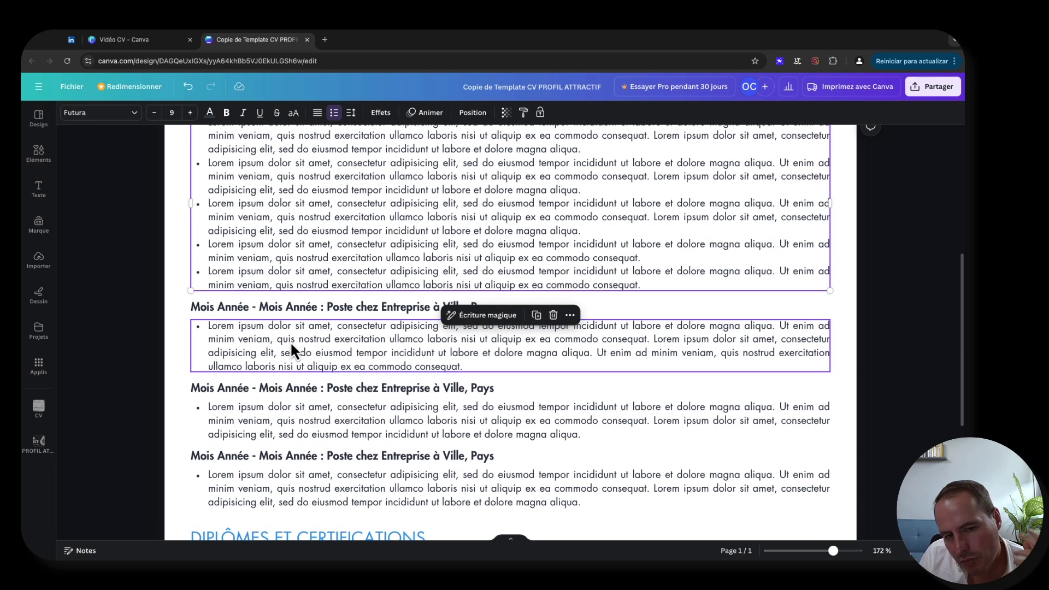
click(118, 342)
scroll(122, 339, down, 2)
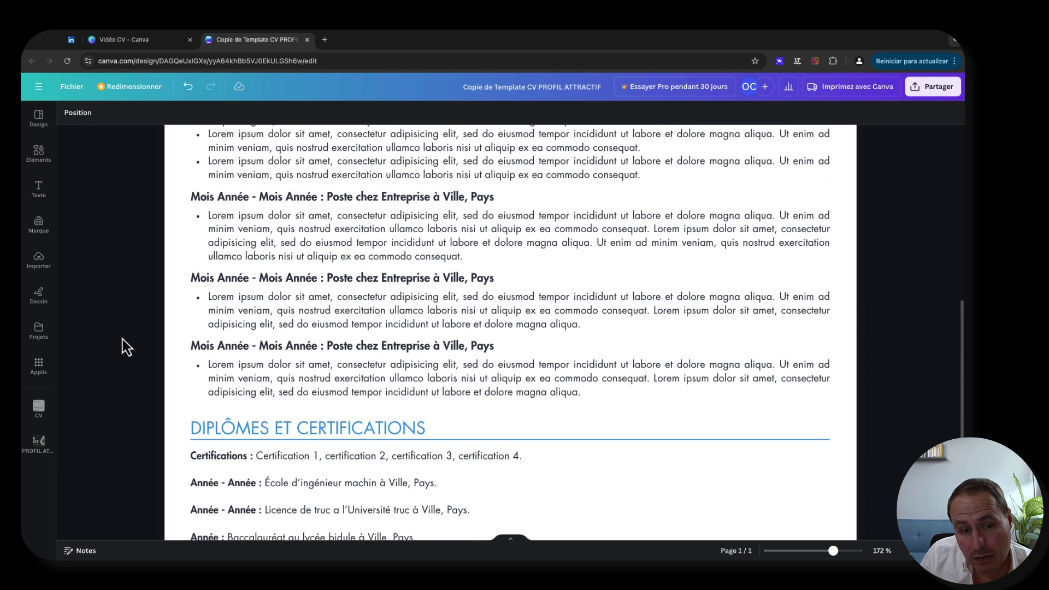
scroll(123, 339, up, 3)
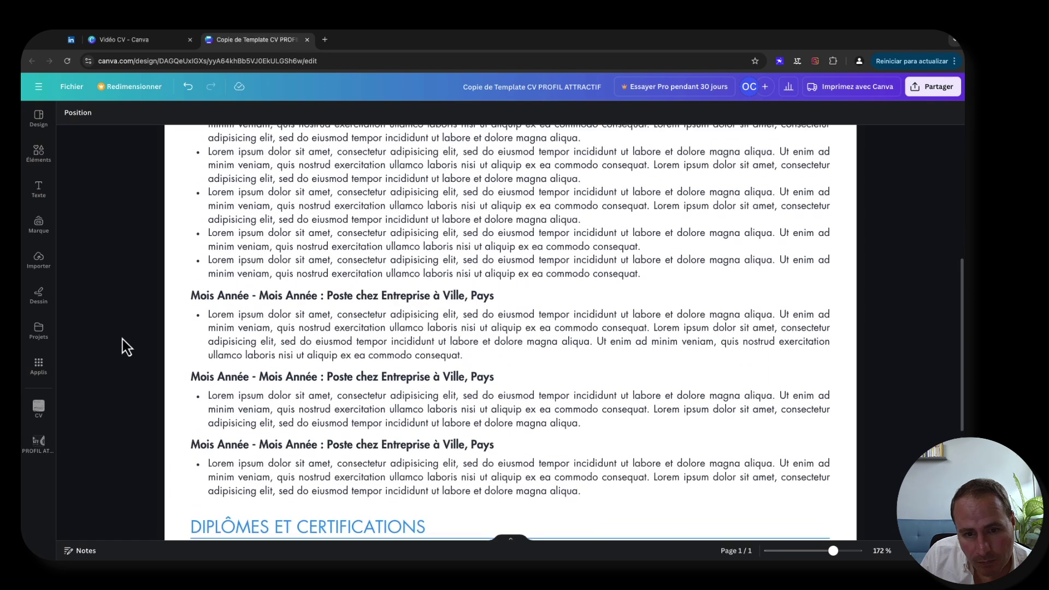
scroll(122, 339, up, 3)
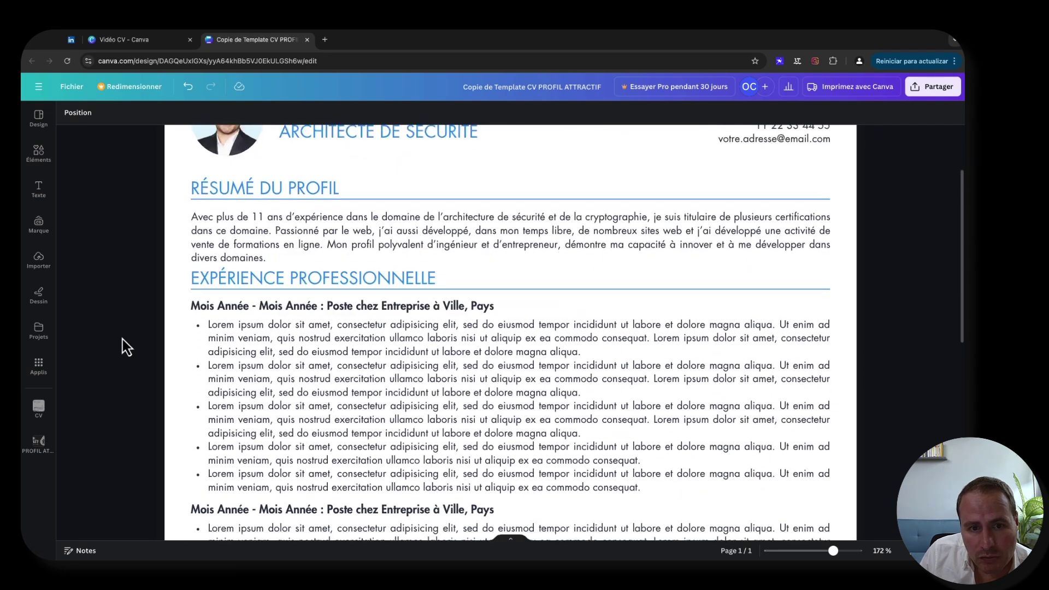
scroll(244, 324, down, 1)
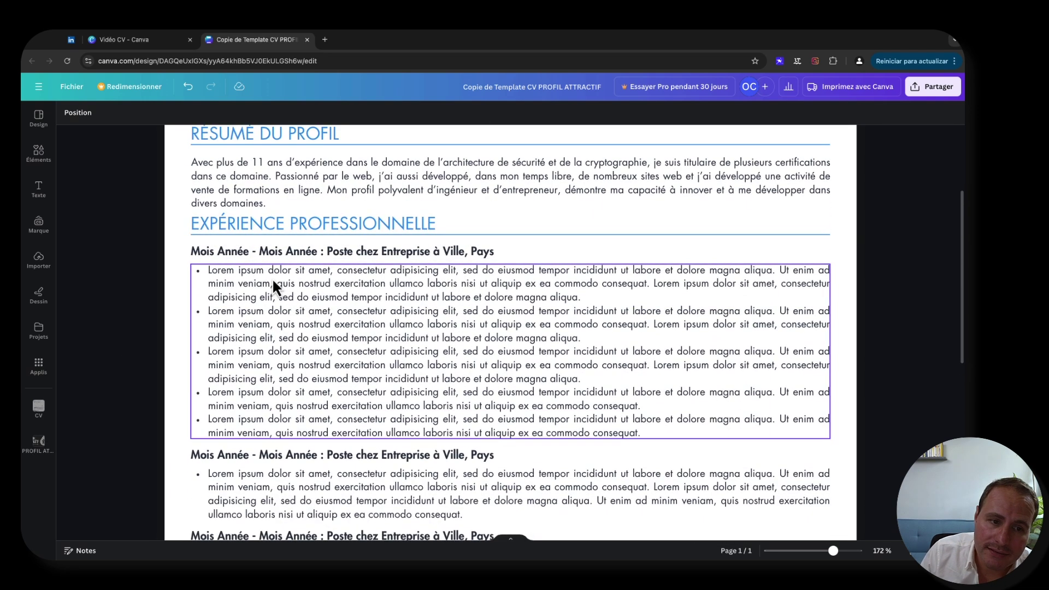
click(238, 251)
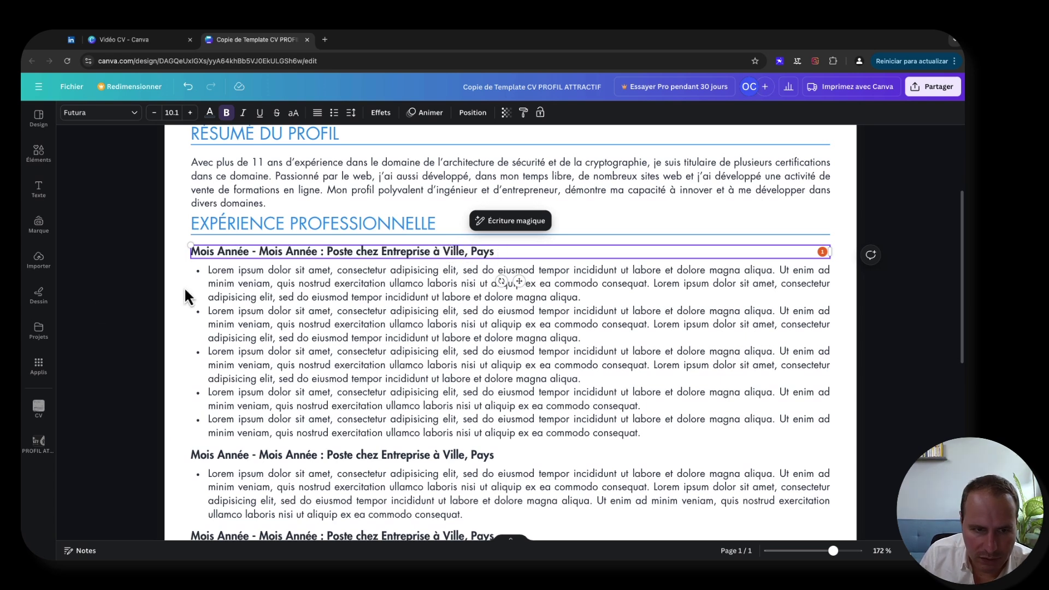
click(143, 297)
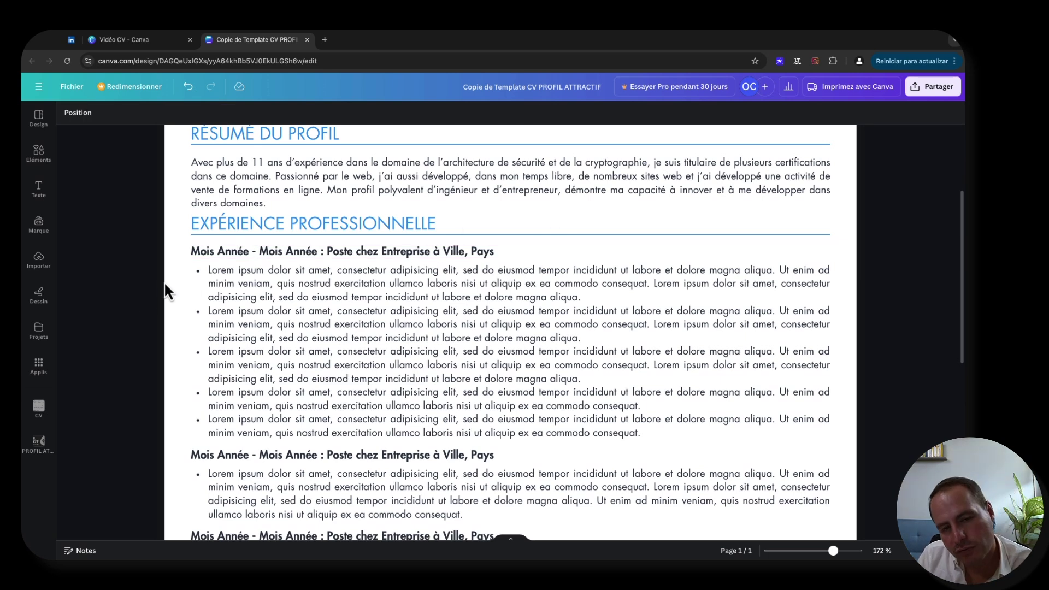
scroll(166, 282, down, 2)
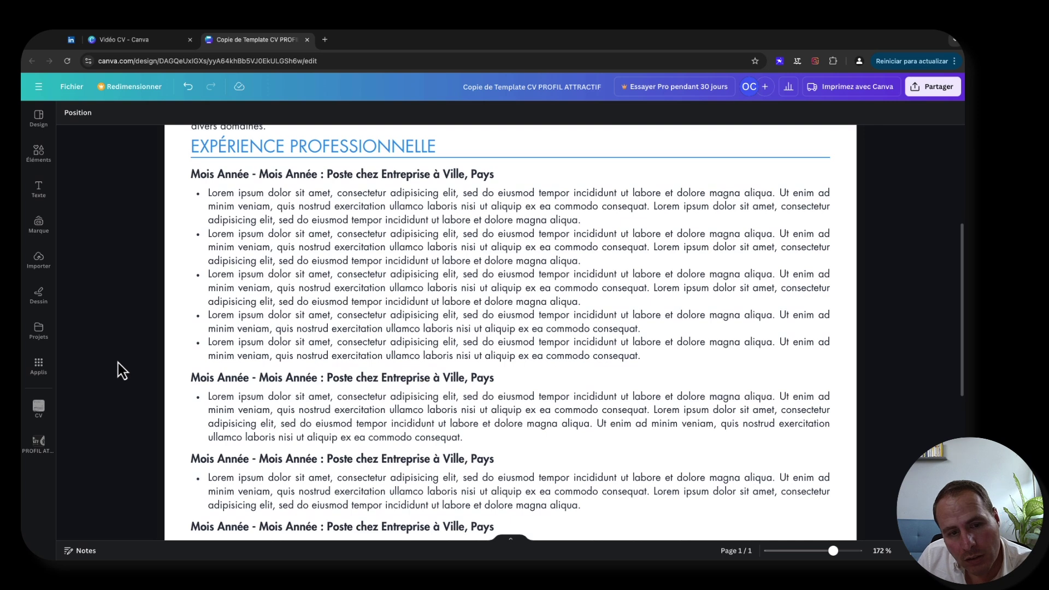
scroll(118, 363, down, 2)
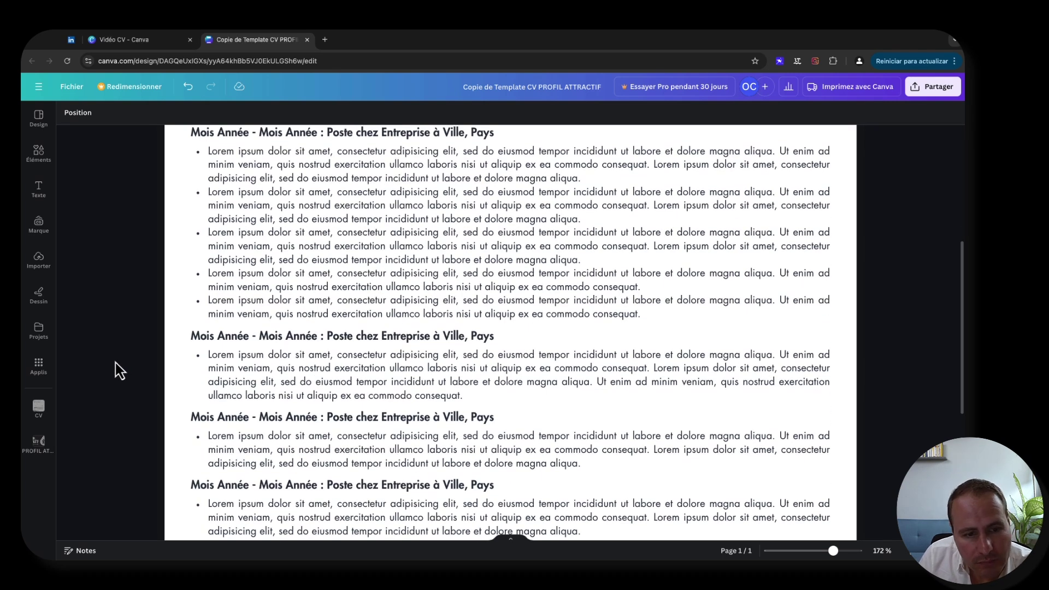
scroll(122, 359, down, 3)
scroll(123, 360, up, 5)
scroll(123, 360, up, 2)
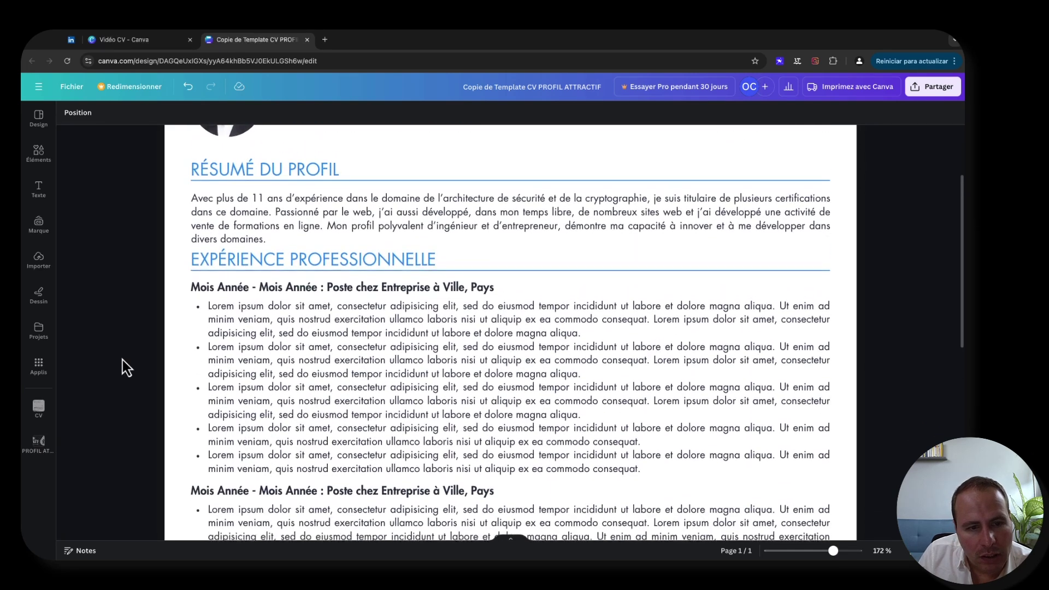
- Set the first job heading's dates to 'Novembre 2012 - Aujourd'hui'
click(211, 293)
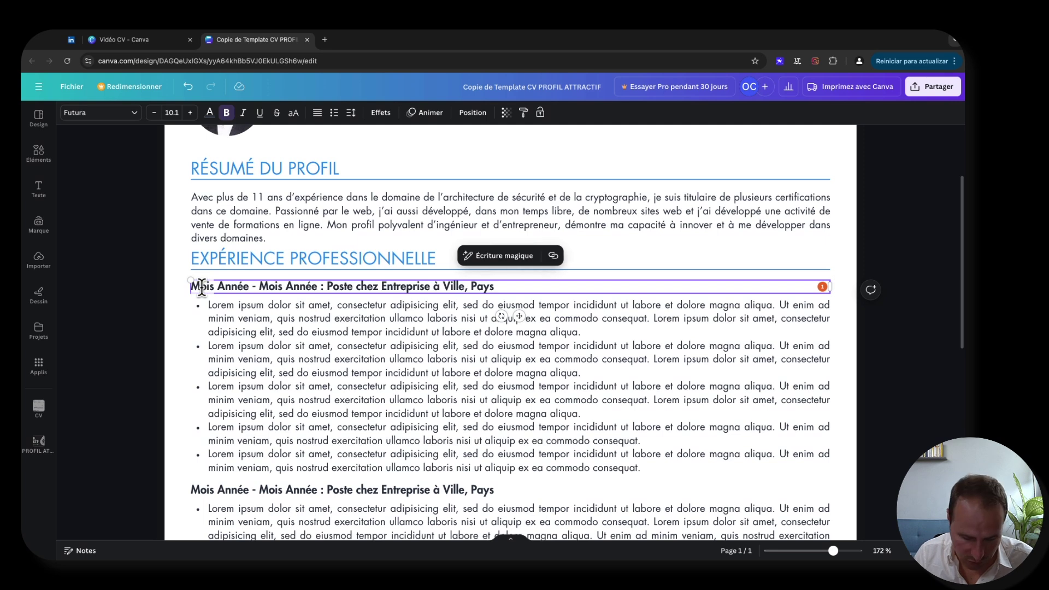
double_click(202, 287)
text(Novembre )
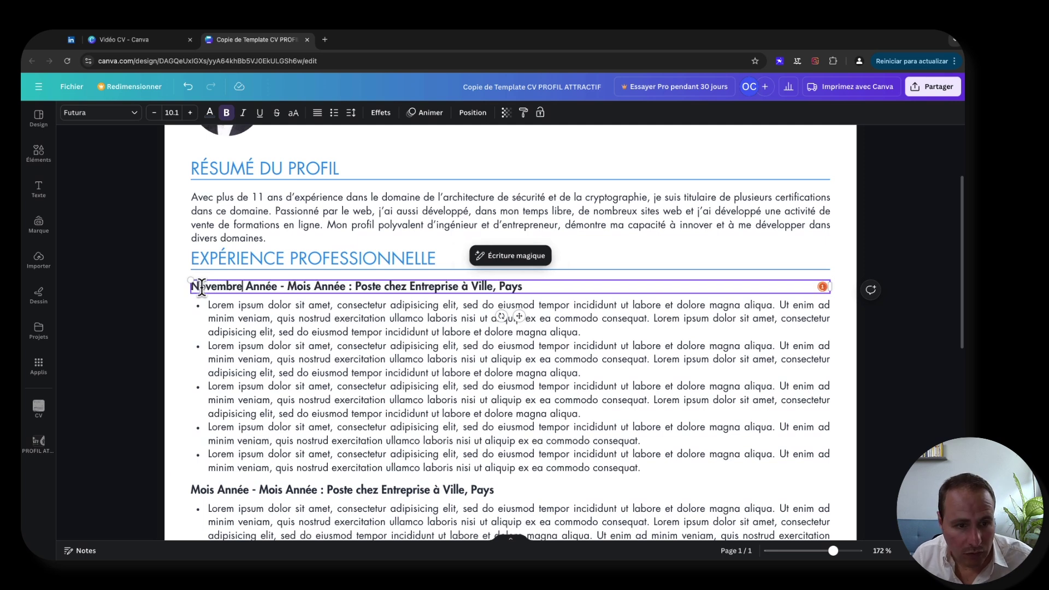
text(2012)
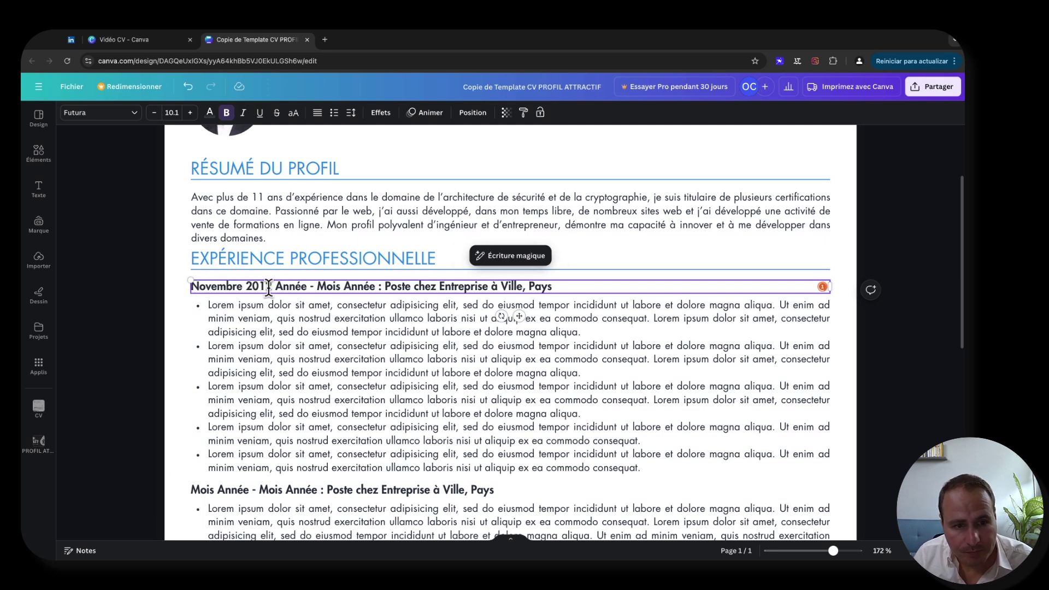
double_click(290, 287)
key(BackSpace)
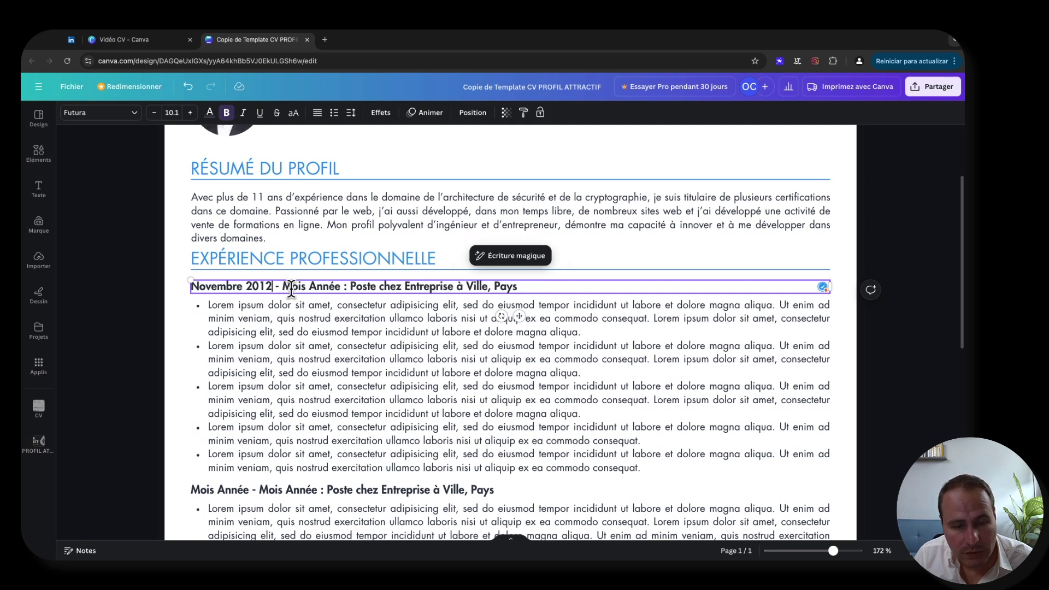
click(309, 288)
drag(340, 288, 281, 288)
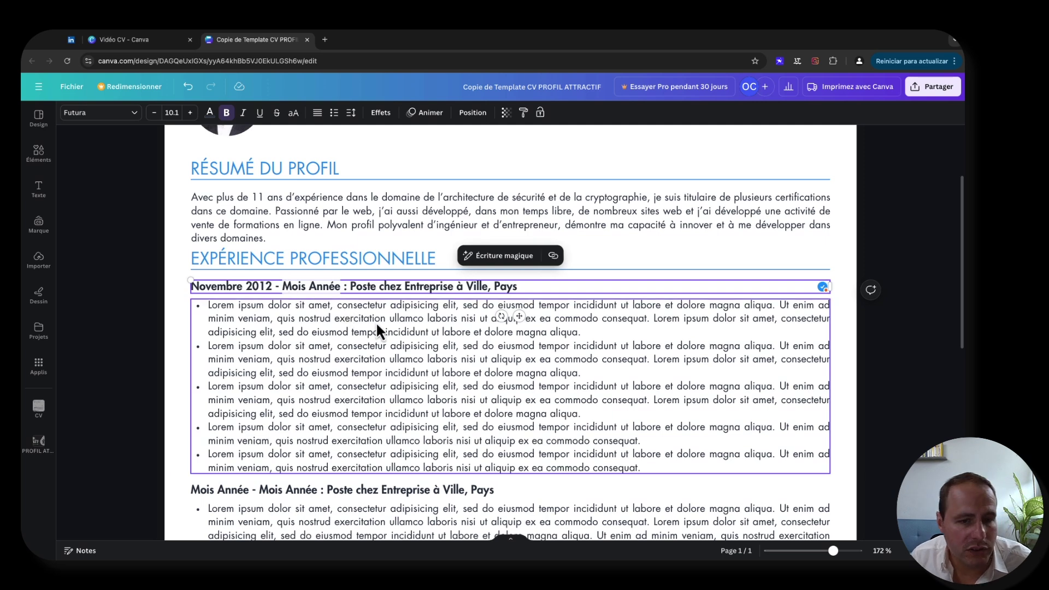
text(Aujourd')
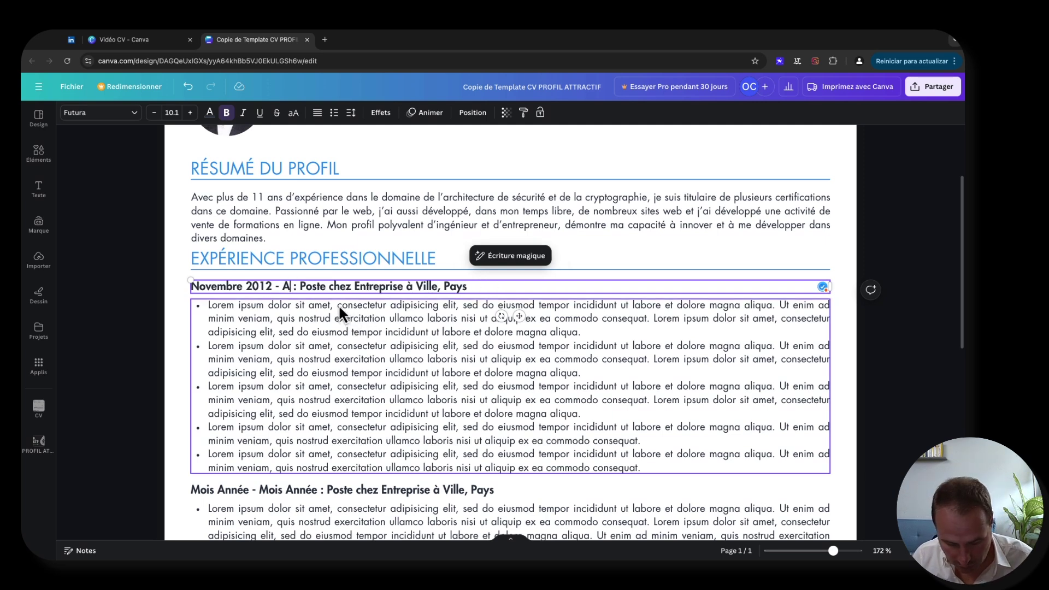
text(hui)
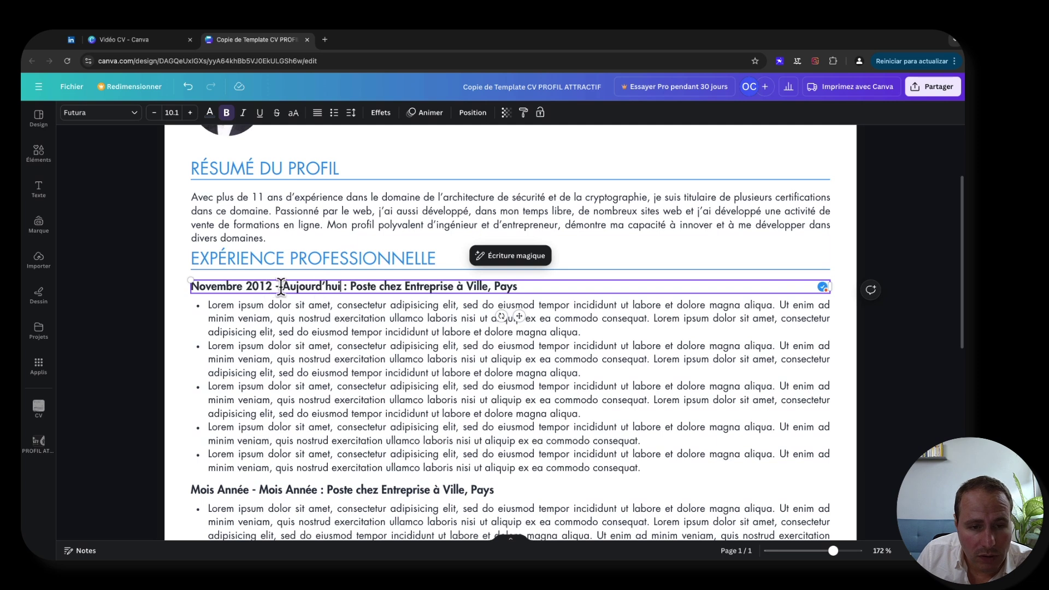
- Replace the job placeholder with 'Architecte de sécurité chez XXXX Holding à Mexico, Méxique'
click(402, 285)
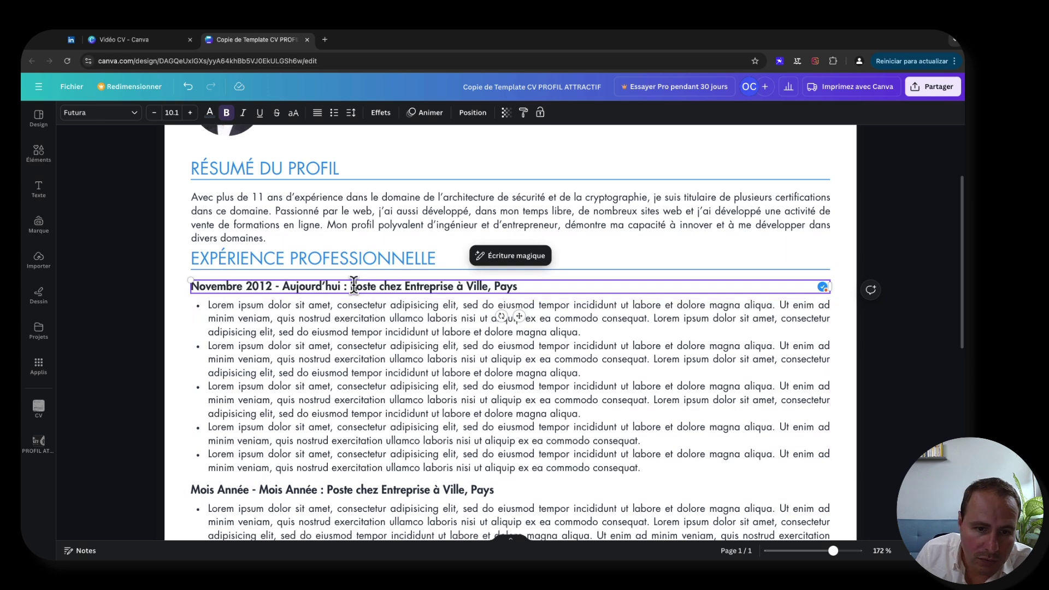
click(491, 287)
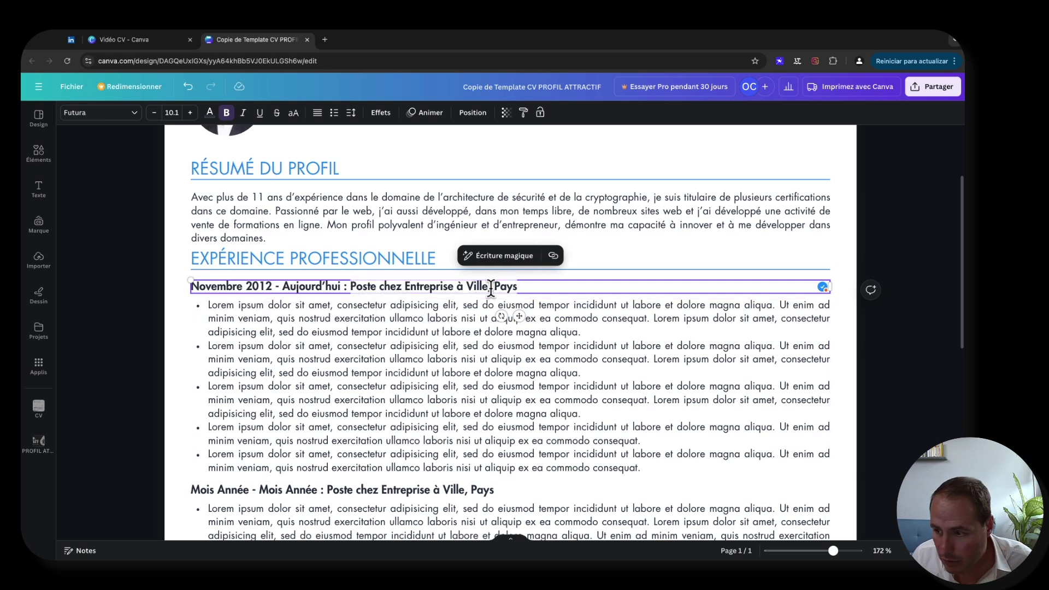
text(Archite)
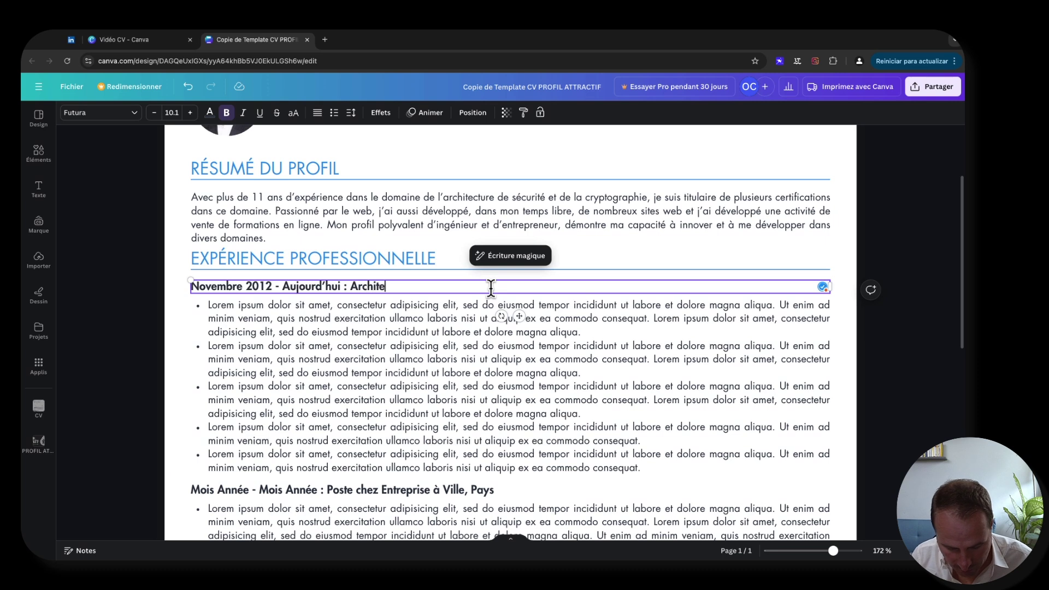
text(cte )
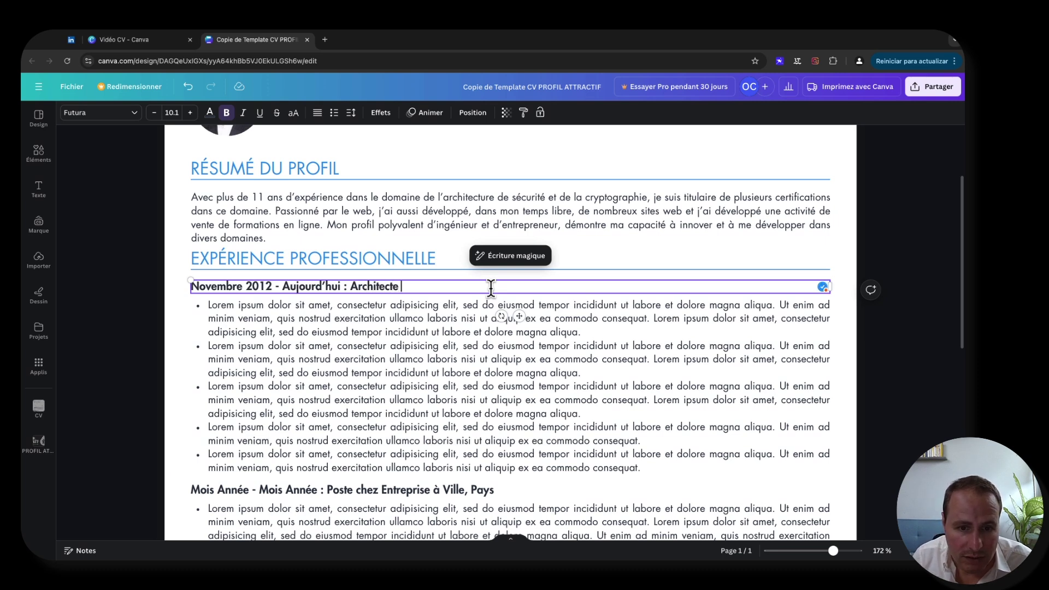
text(de sécurp)
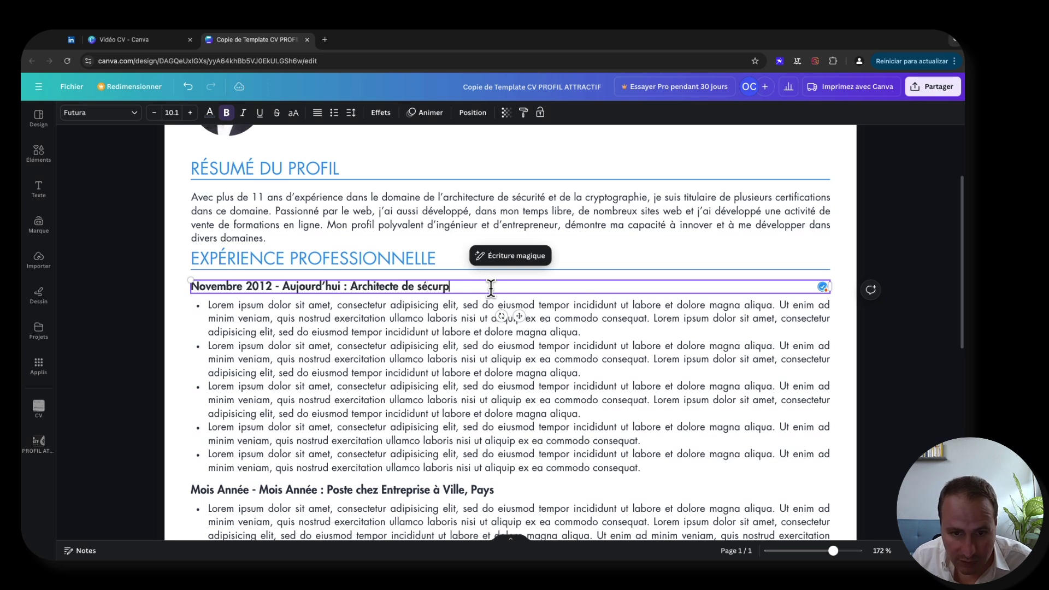
key(BackSpace)
text(i)
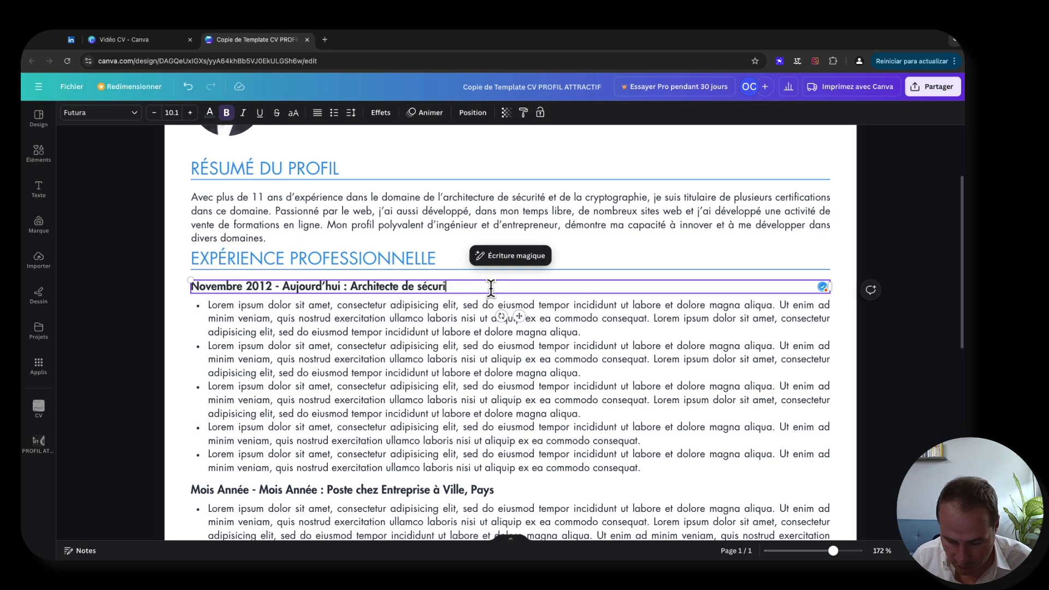
text(té che)
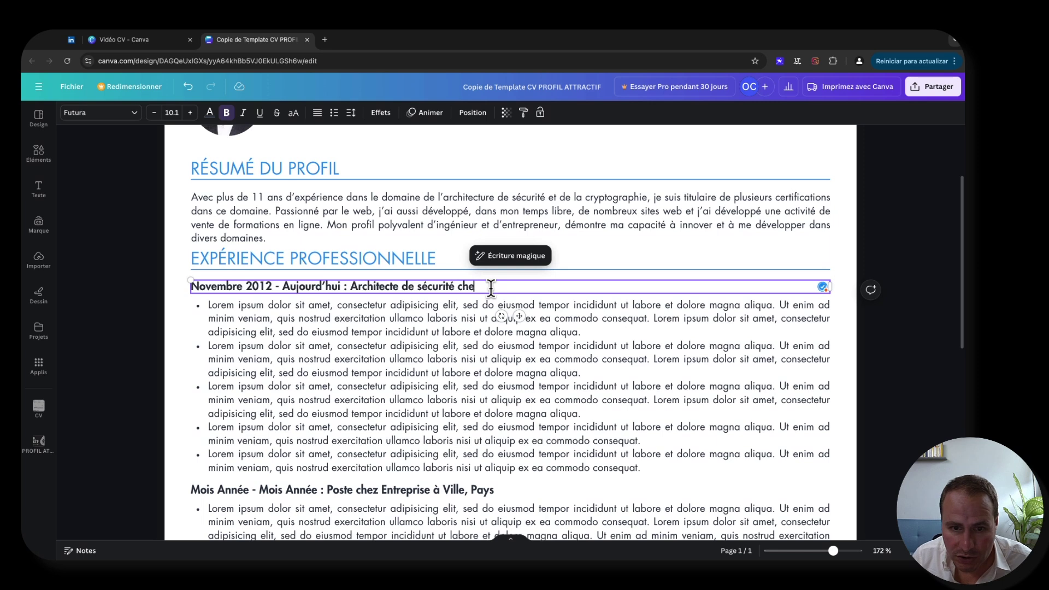
text(z XXX)
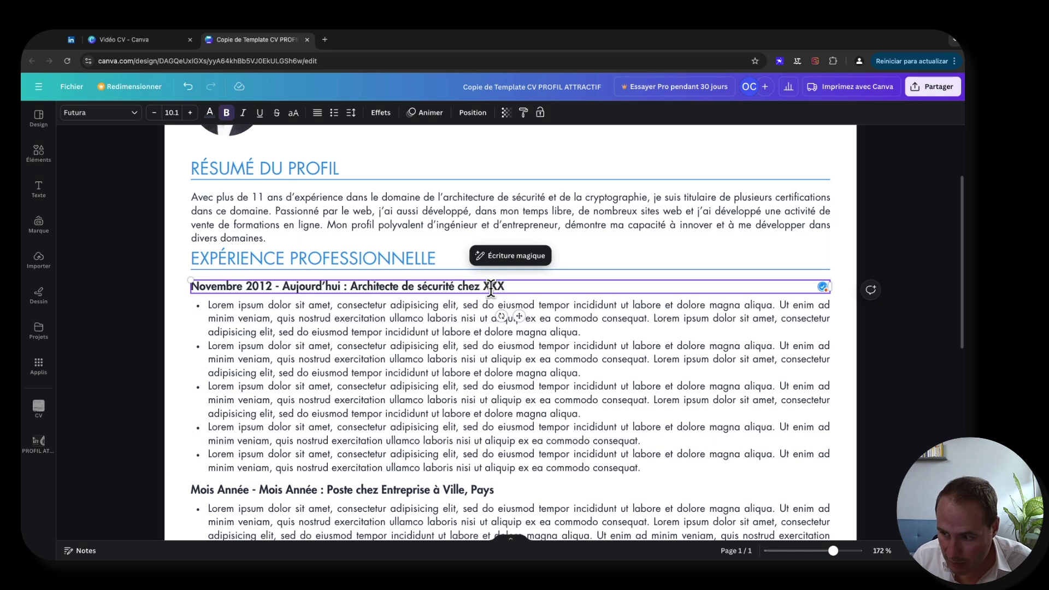
text(X Holding,)
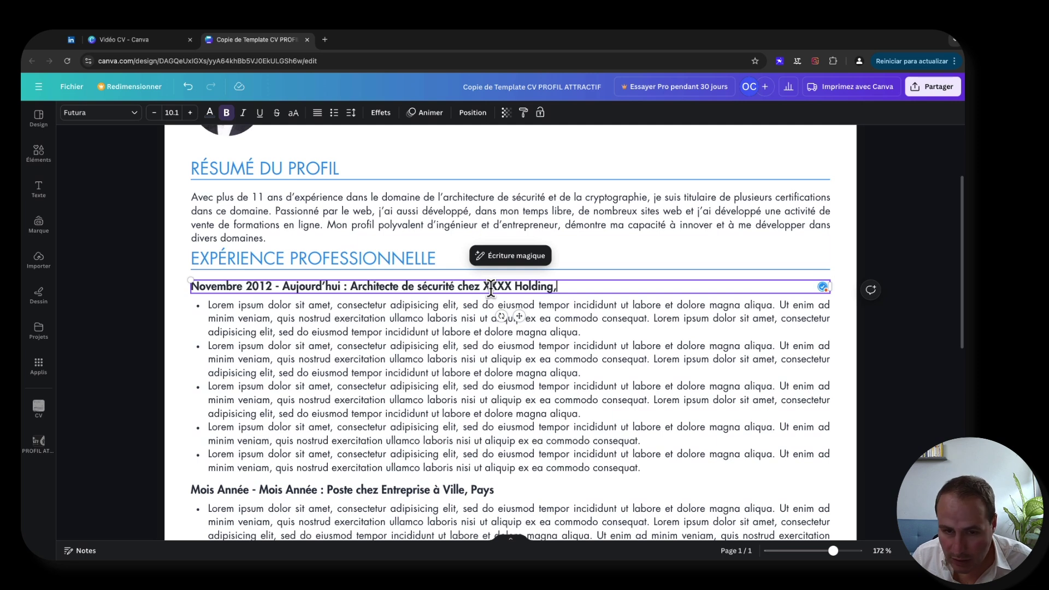
key(BackSpace)
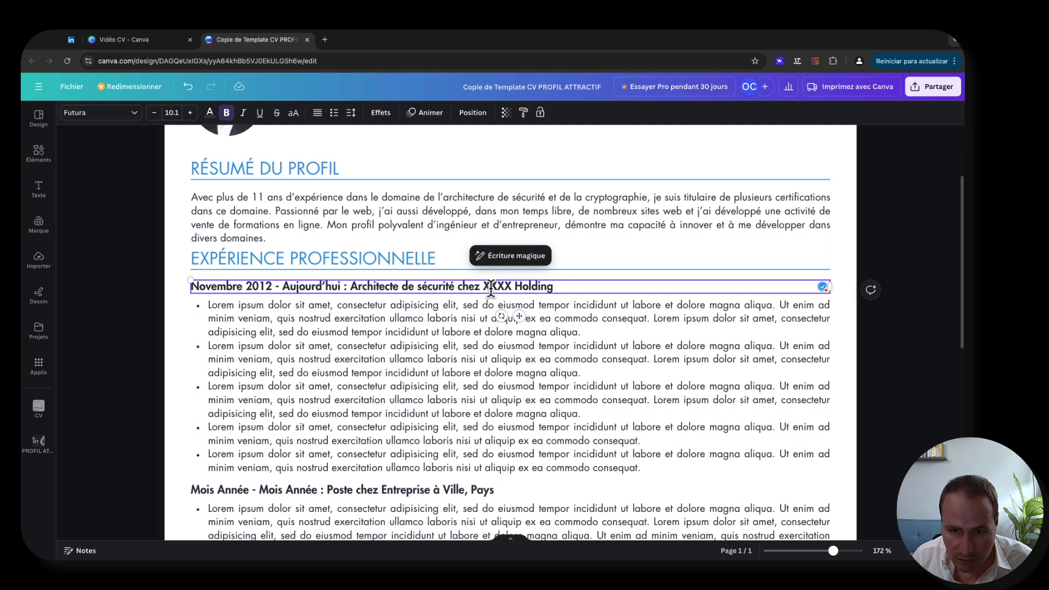
text(à)
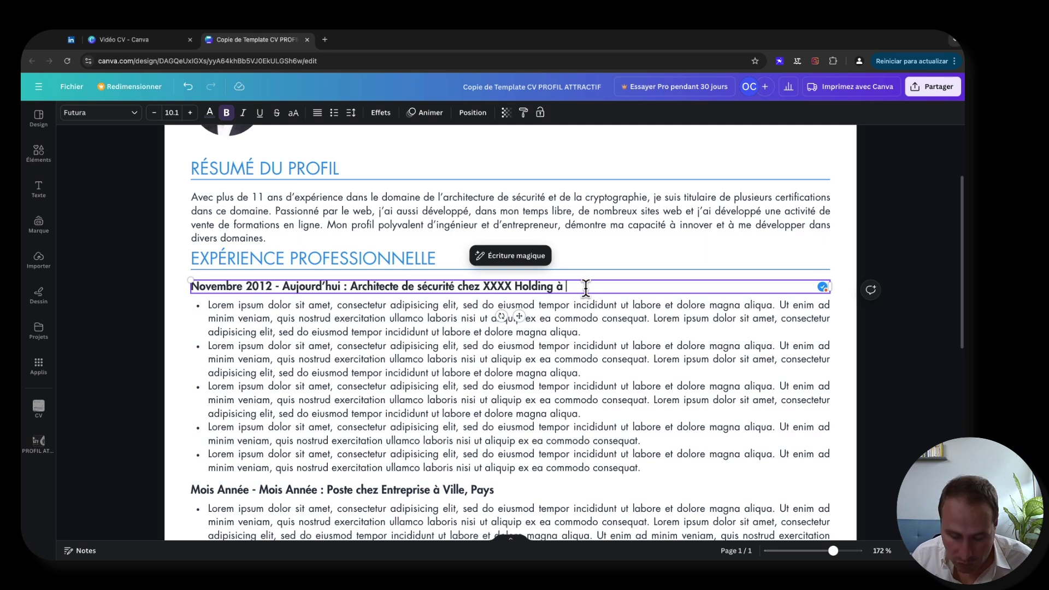
text(Mexico, )
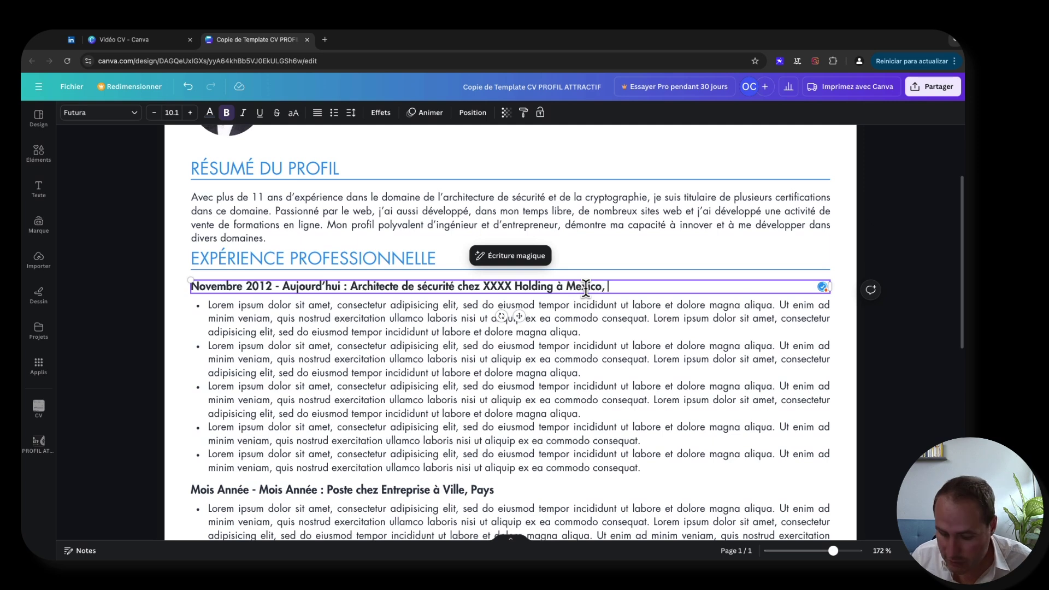
text(Méxique)
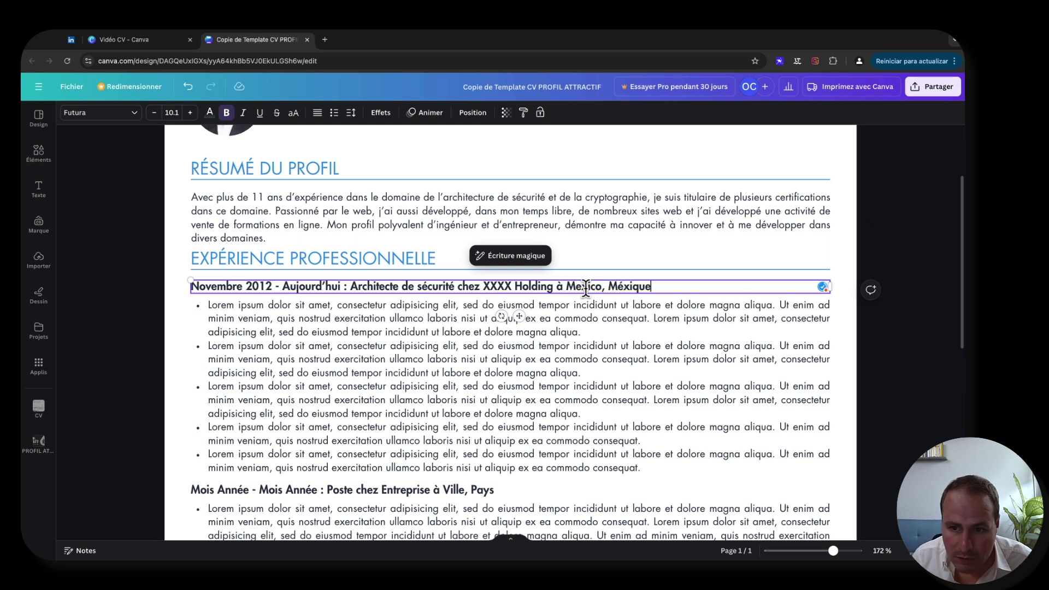
click(115, 342)
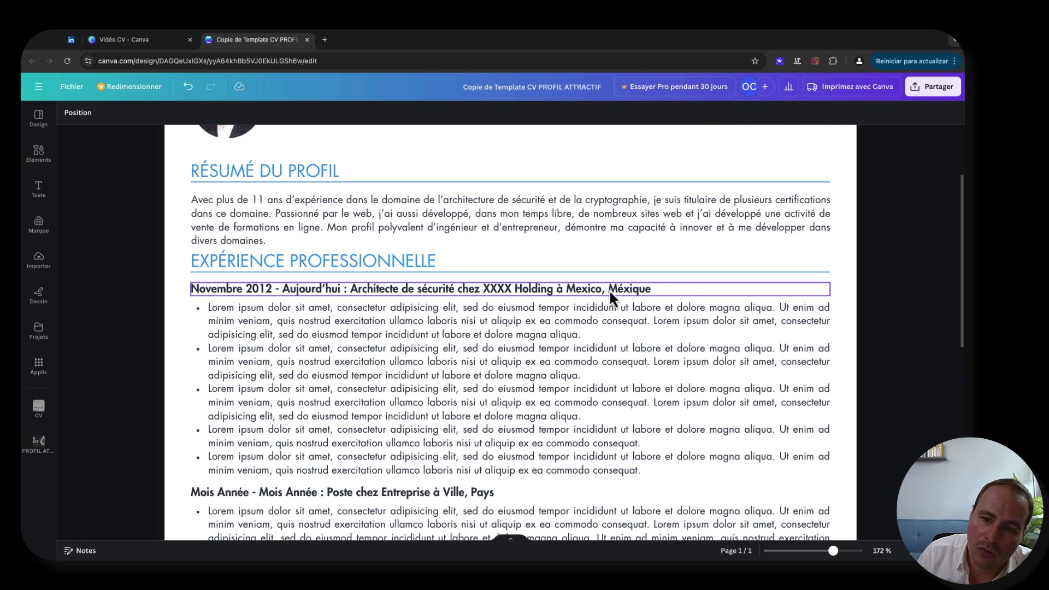
scroll(549, 314, down, 5)
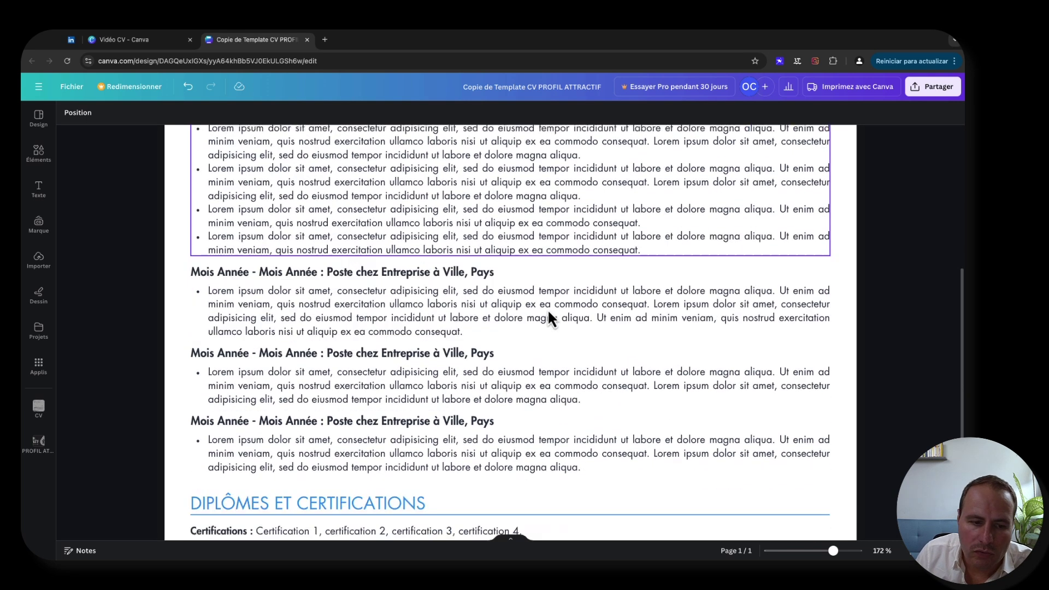
scroll(549, 314, down, 4)
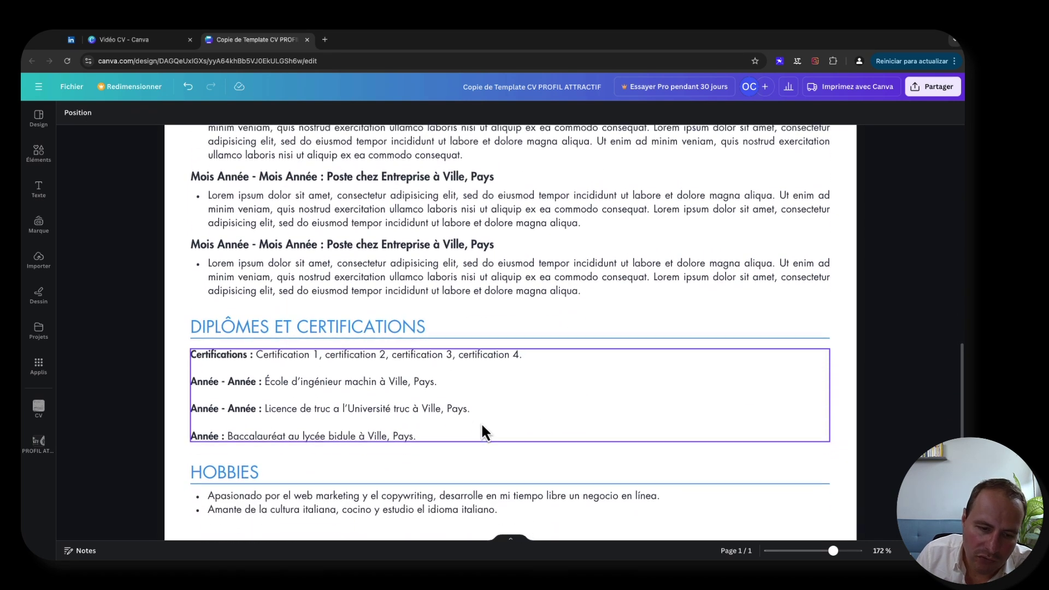
scroll(498, 407, up, 7)
scroll(499, 402, up, 2)
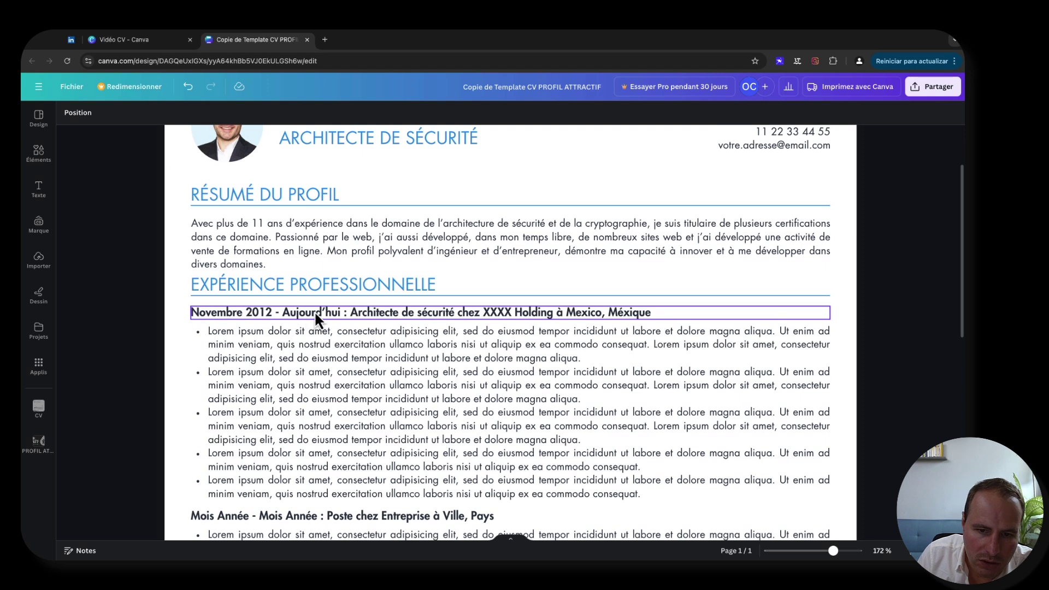
scroll(315, 314, down, 2)
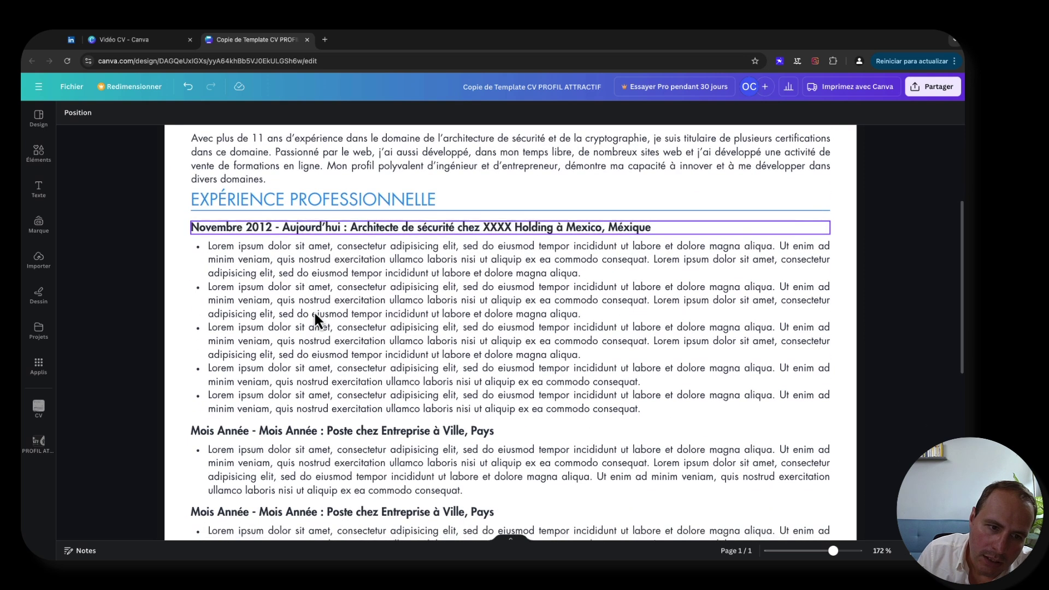
click(261, 273)
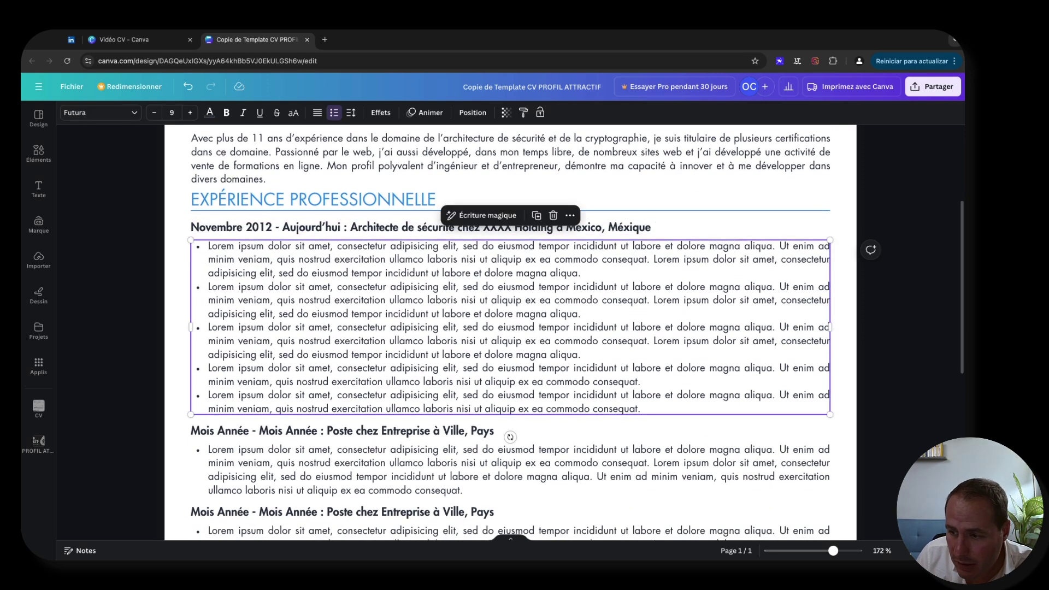
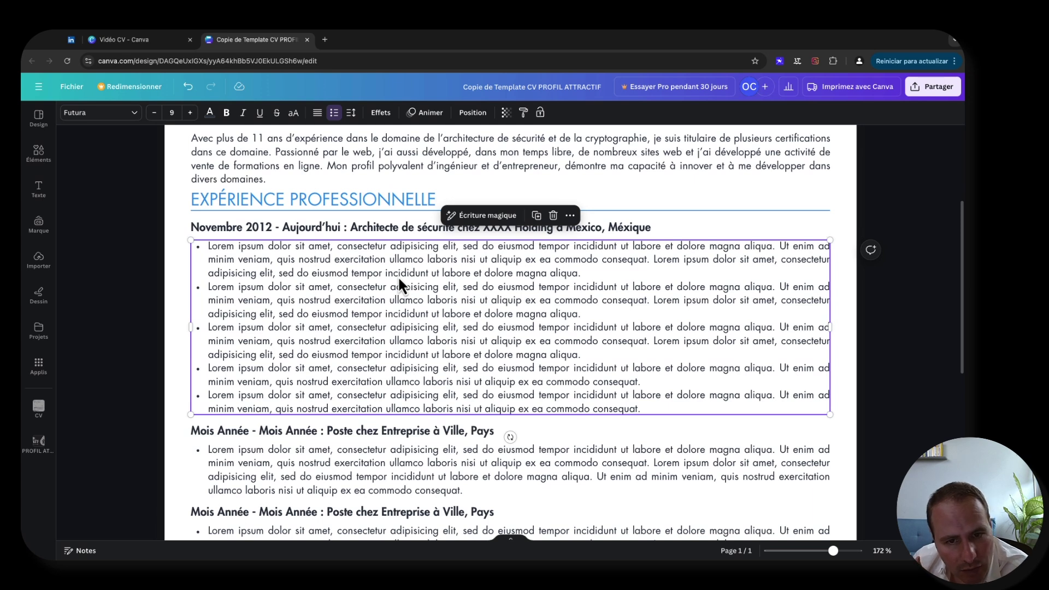
- Erase the placeholder text of the first bullet under the Architecte de sécurité role
click(434, 275)
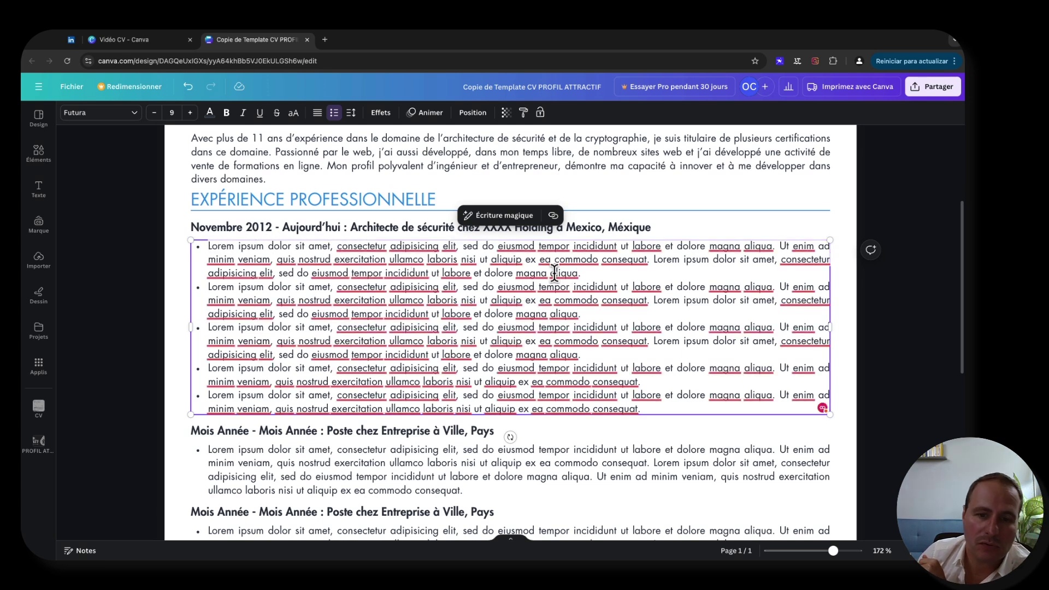
triple_click(584, 276)
key(BackSpace)
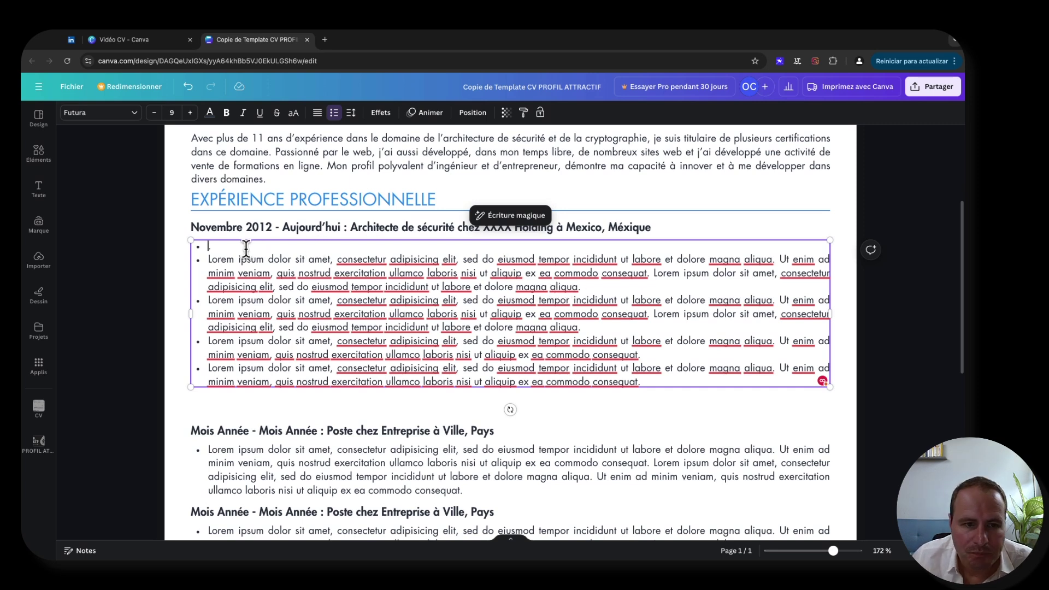
- Type 'J'ai déployé et administré les Vaults pour la région Amérique Latine, générant les r' in the first bullet
scroll(247, 249, up, 3)
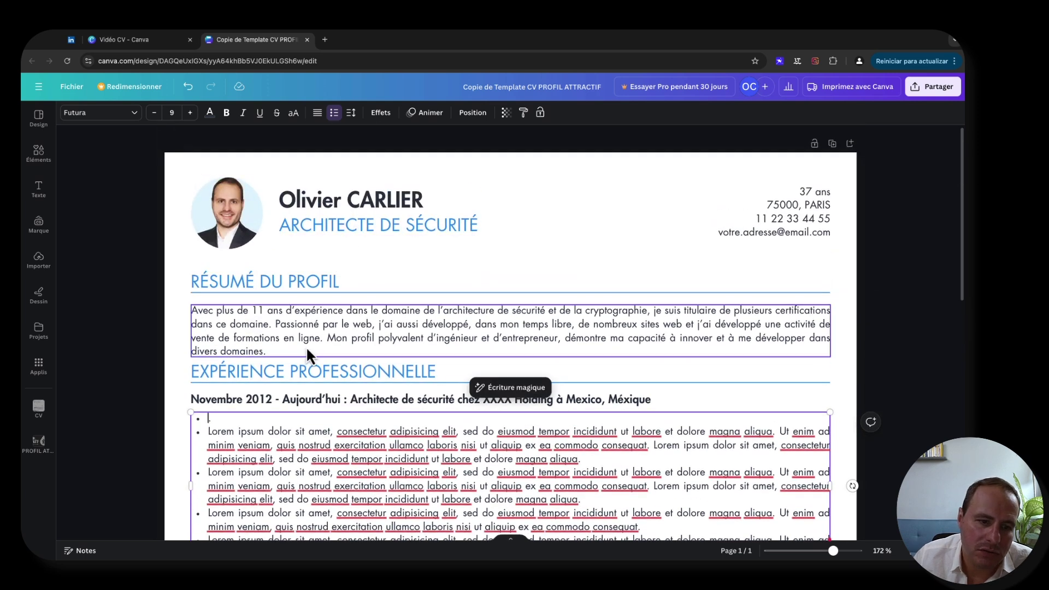
scroll(295, 339, down, 2)
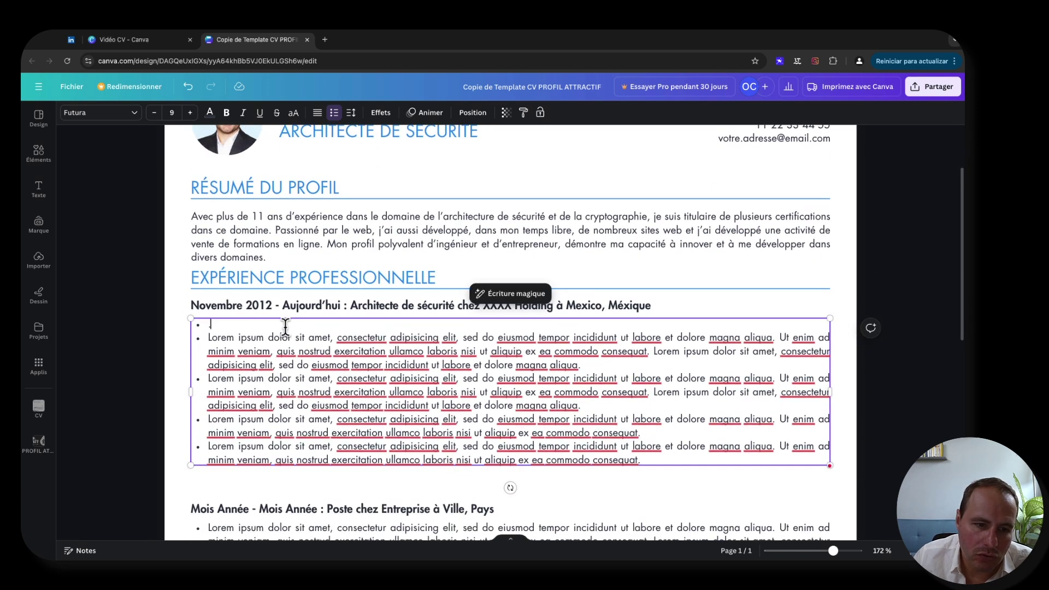
click(286, 326)
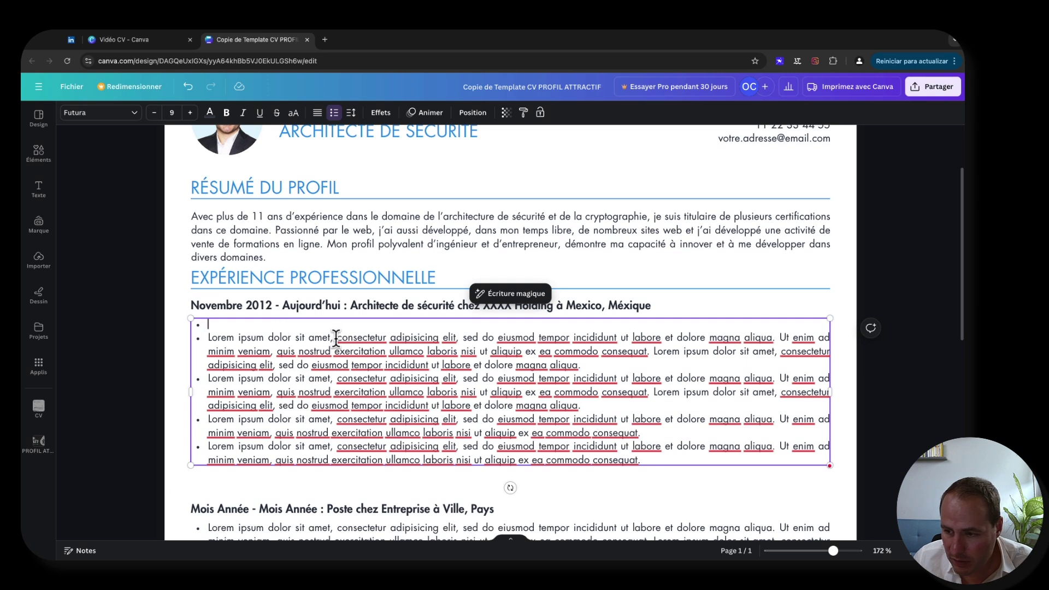
scroll(336, 339, down, 1)
text(J'ai d)
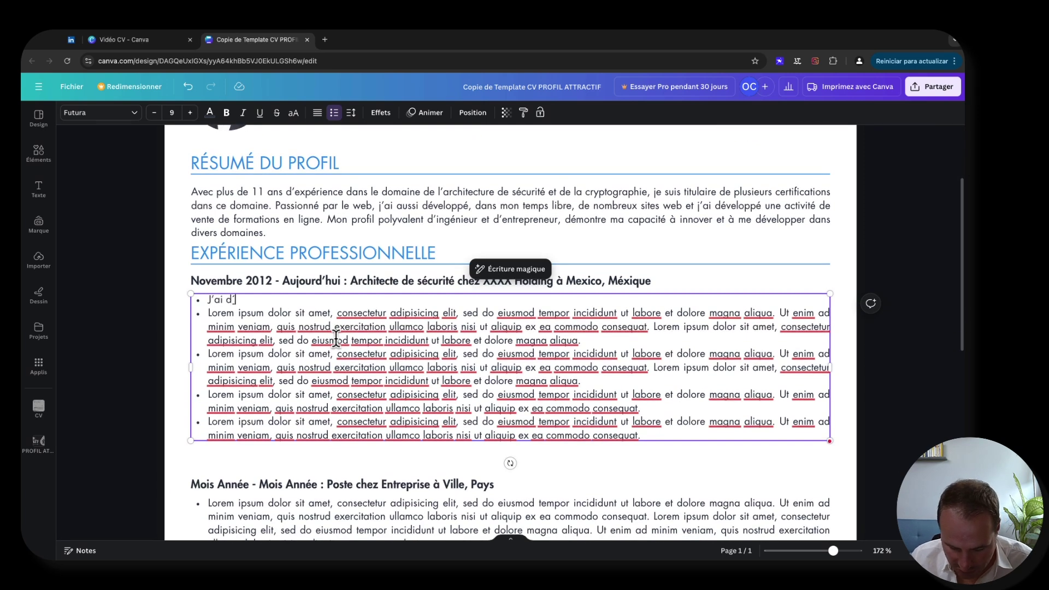
text(éployé)
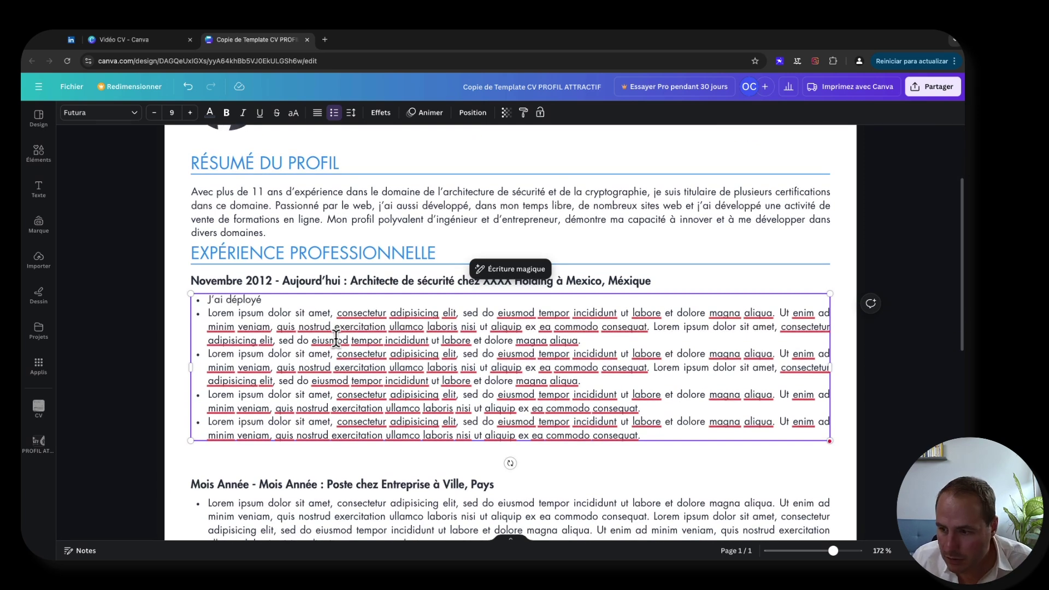
text( et adminis)
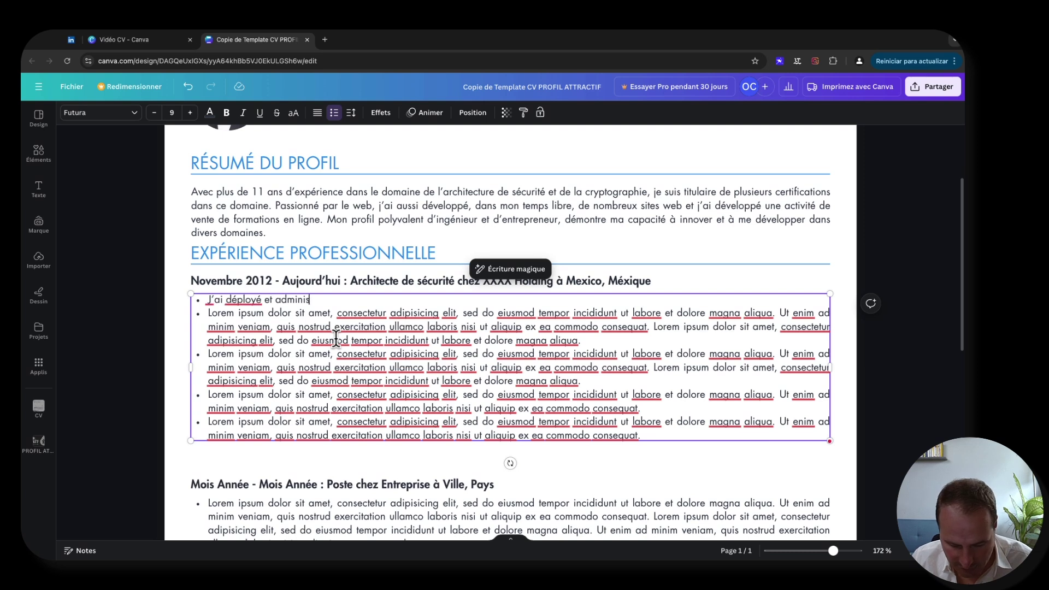
text(tré les Vaults)
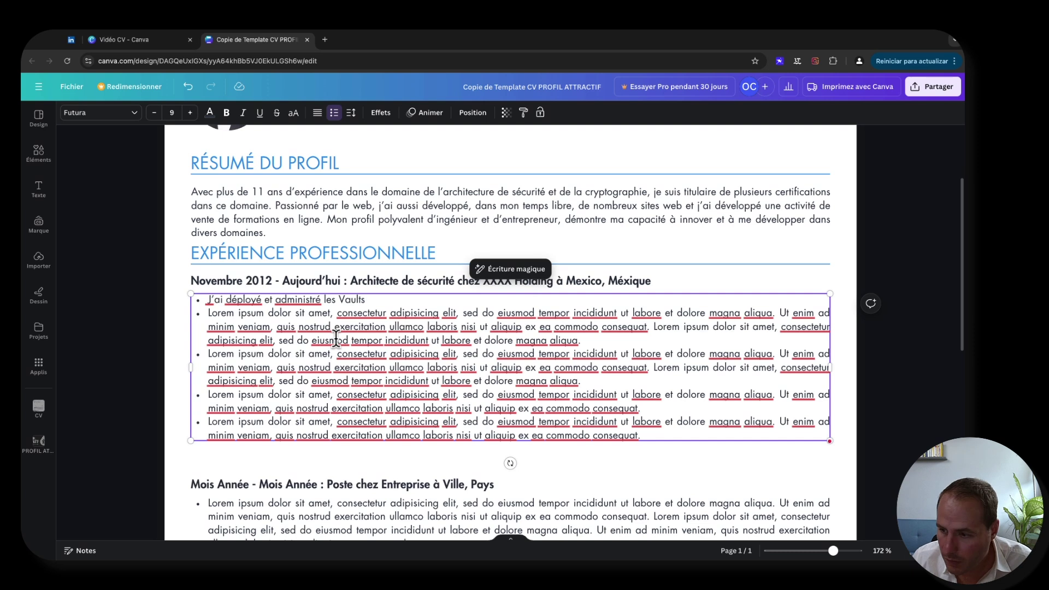
text(pour la)
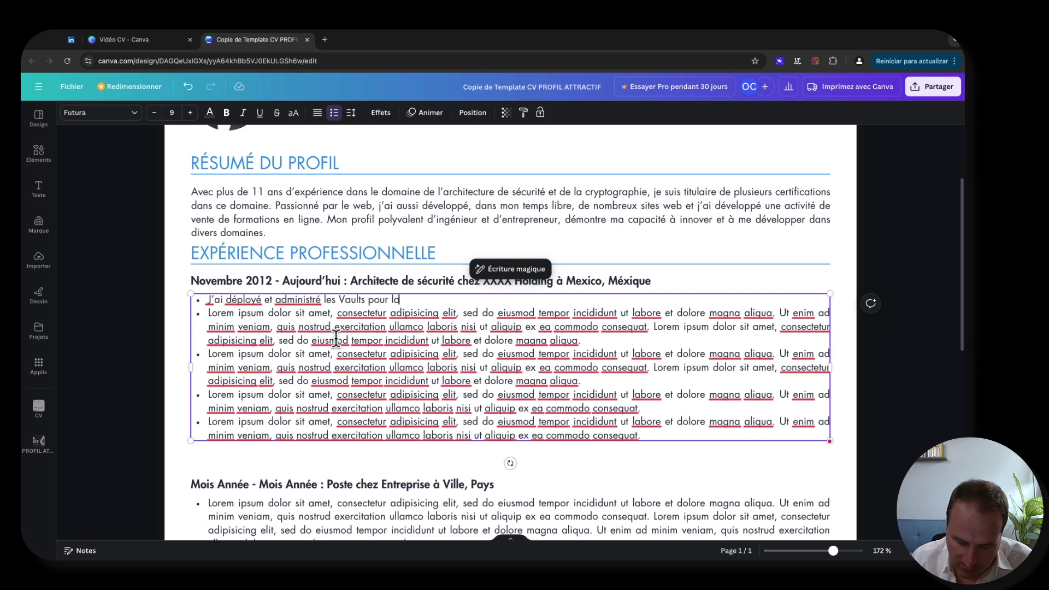
text( région Amérique Latine, générant)
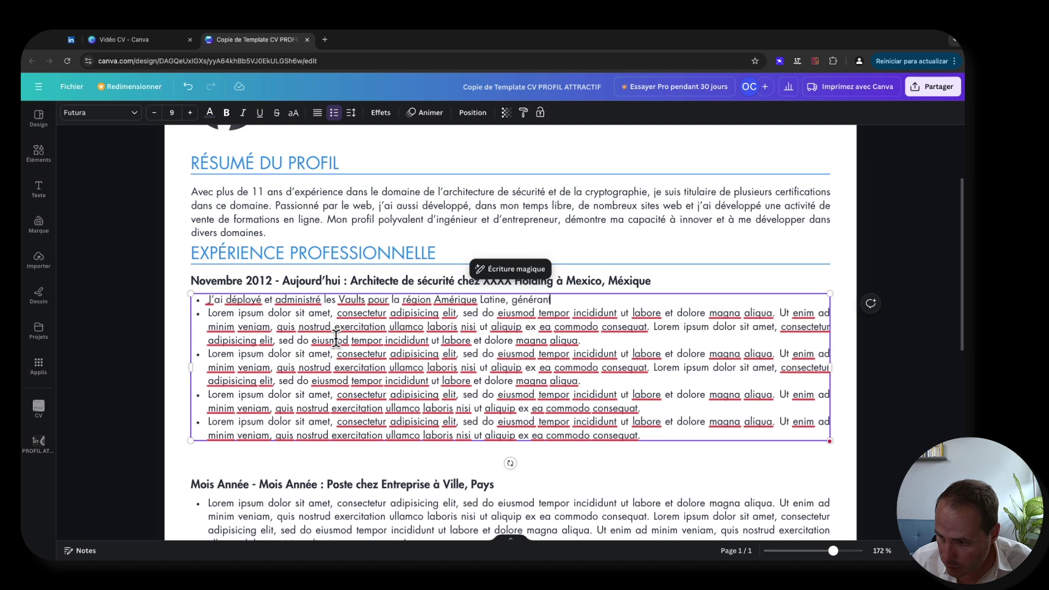
text( les re)
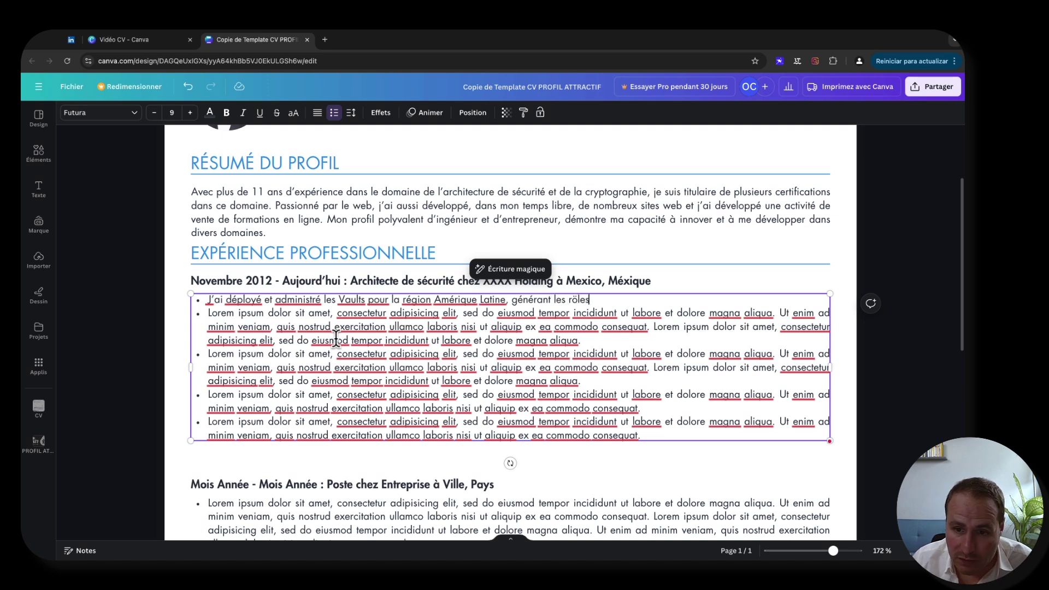
key(BackSpace)
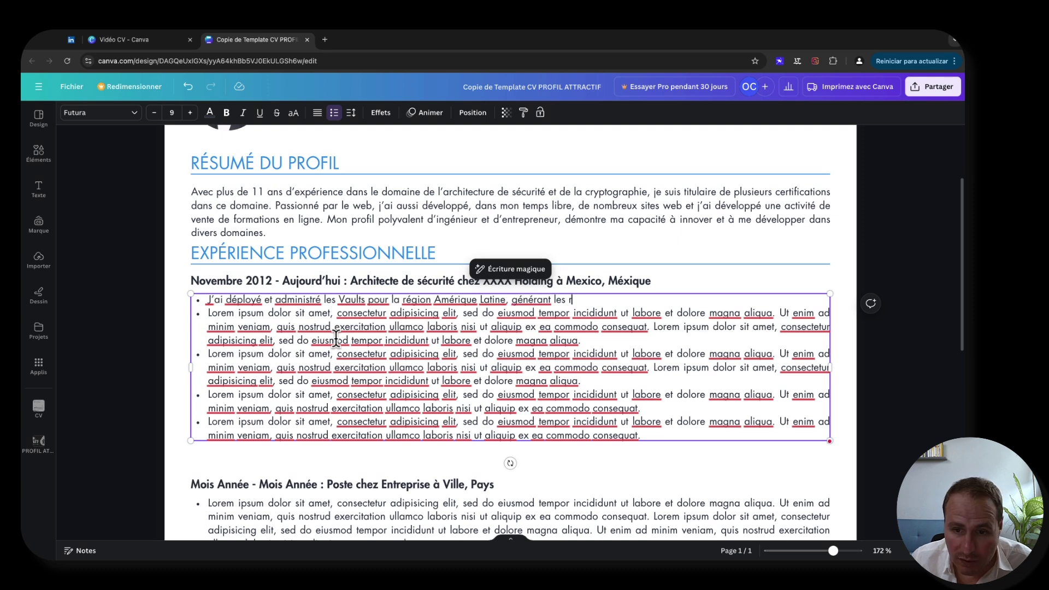
- Continue the first bullet with the roles and policies that let the bank's applications access secrets
key(Escape)
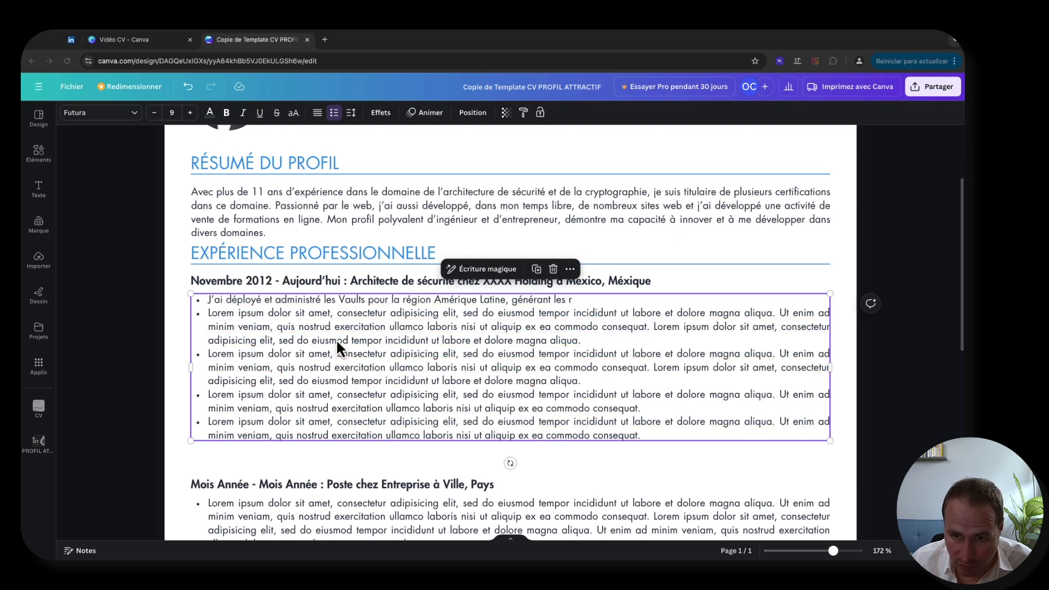
click(584, 300)
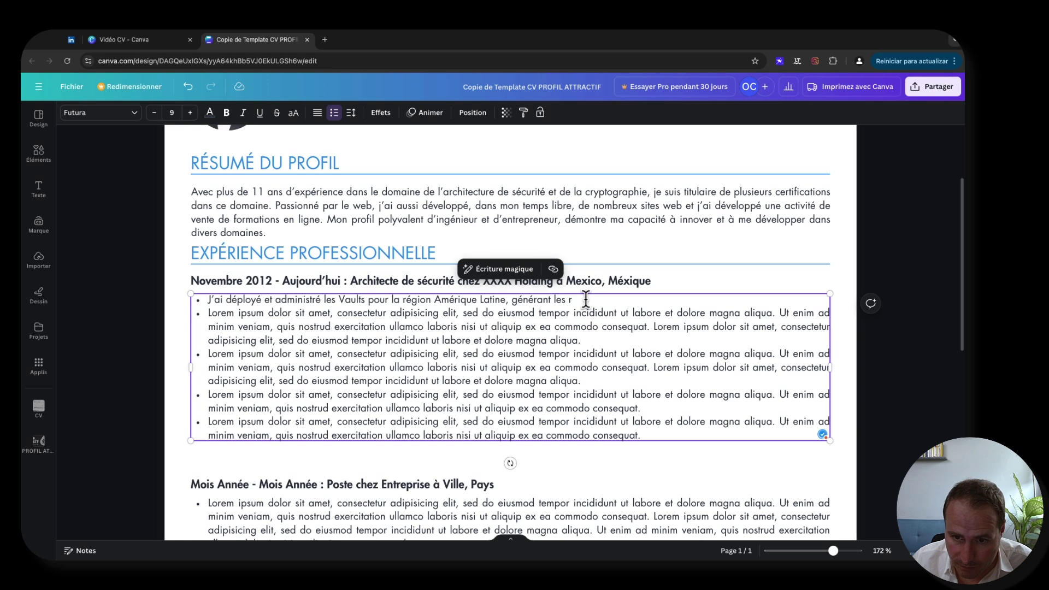
text(«d)
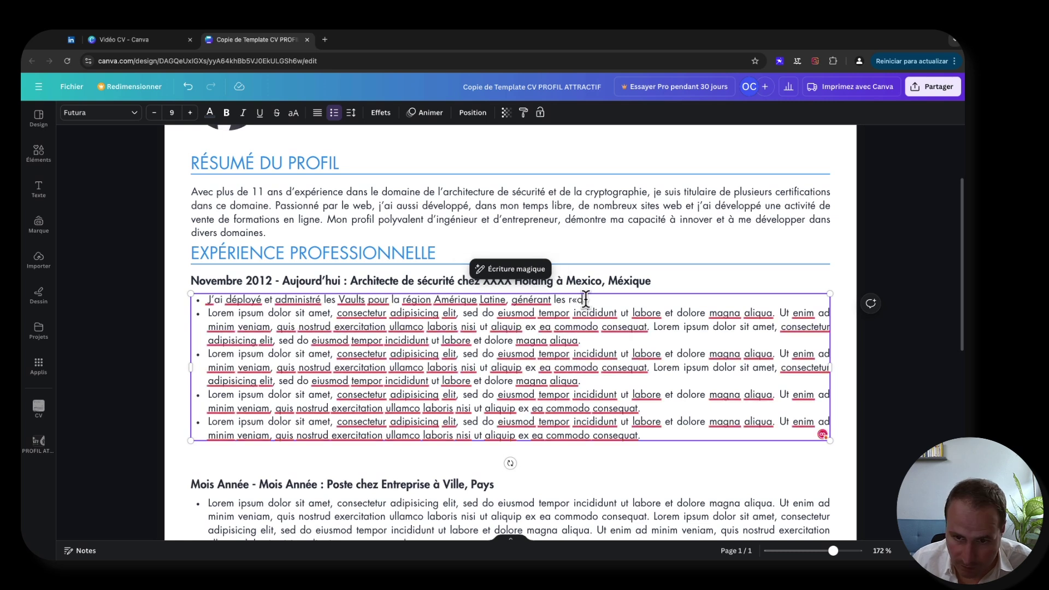
key(BackSpace)
text(oles)
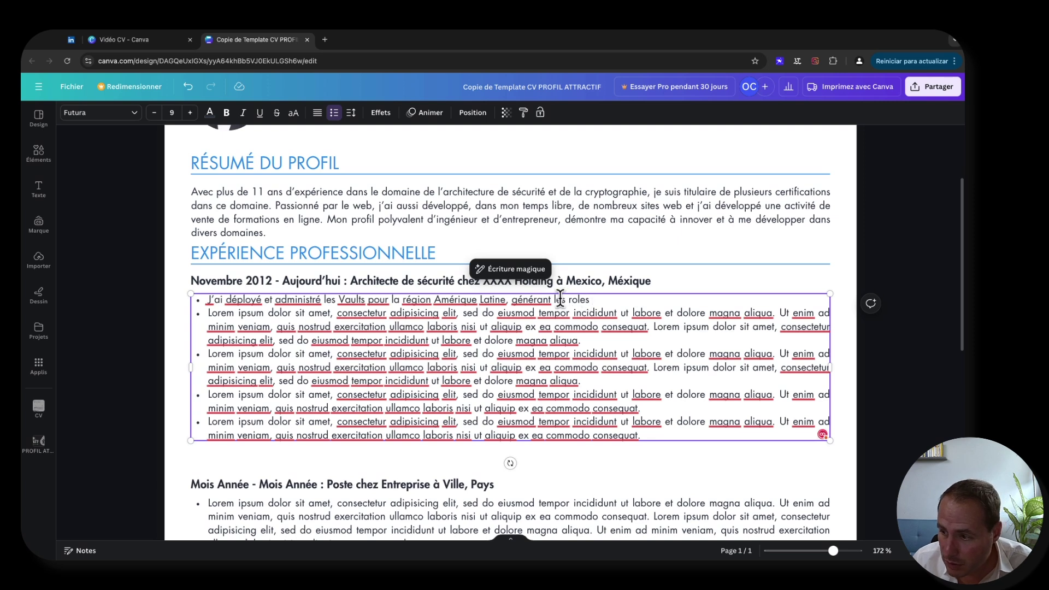
text( et les politiques qu)
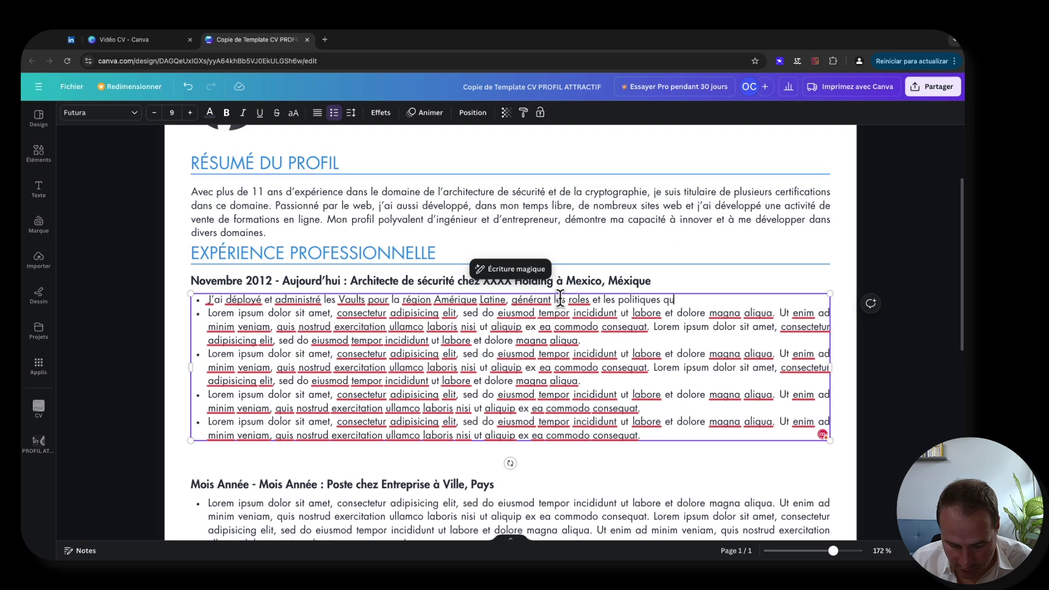
text(i permettent au)
text(x appli)
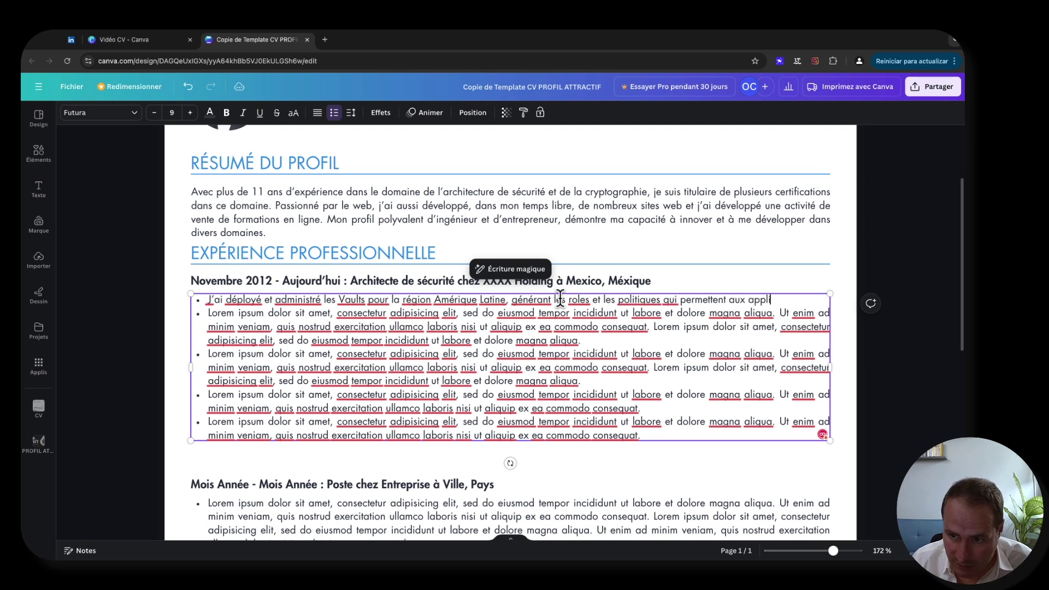
text(cations de la banque)
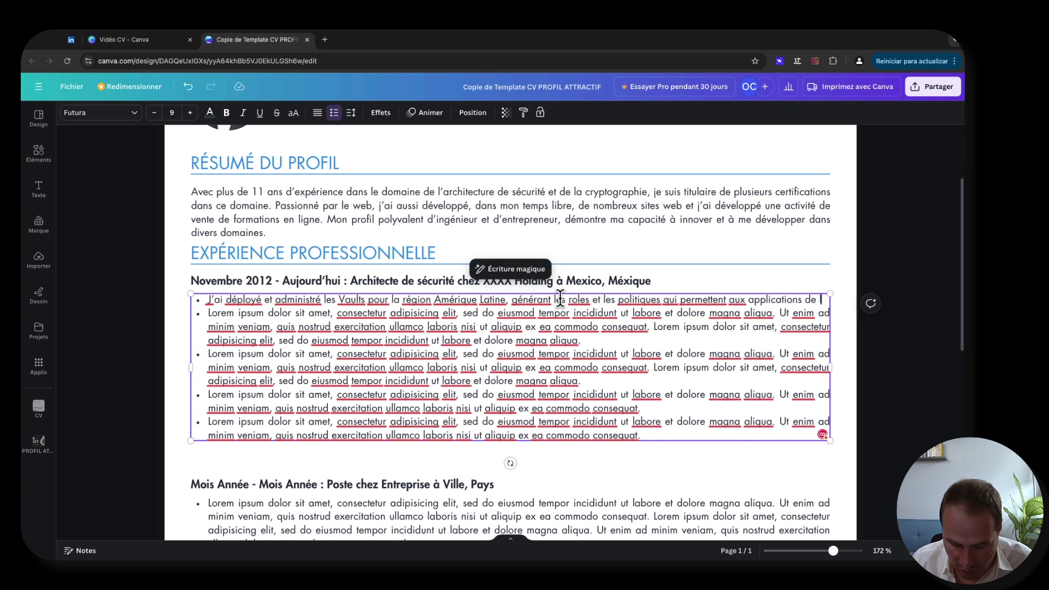
text( d'a)
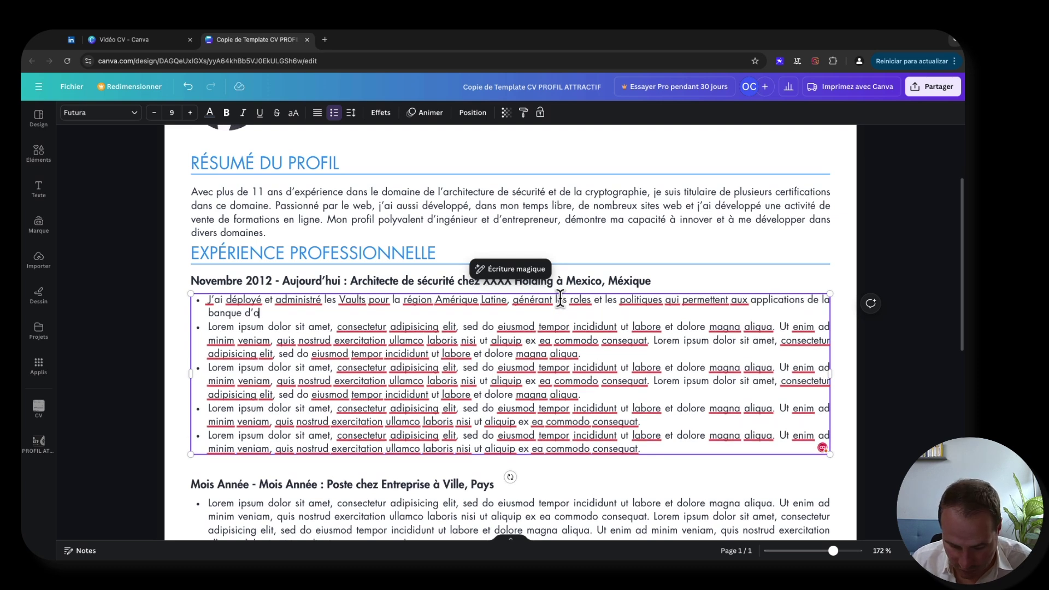
text(ccéder )
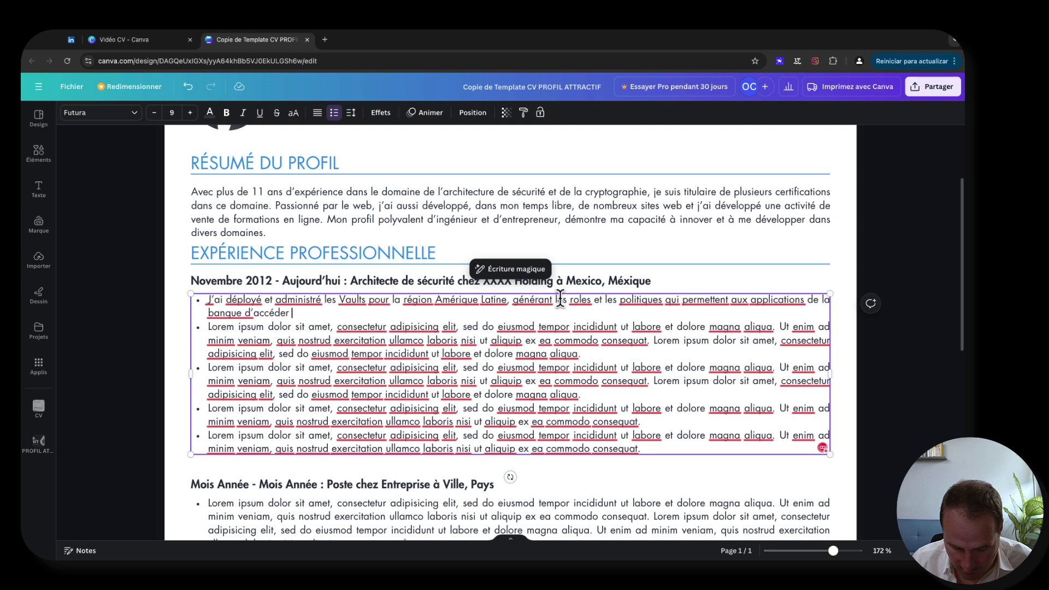
text(en toute)
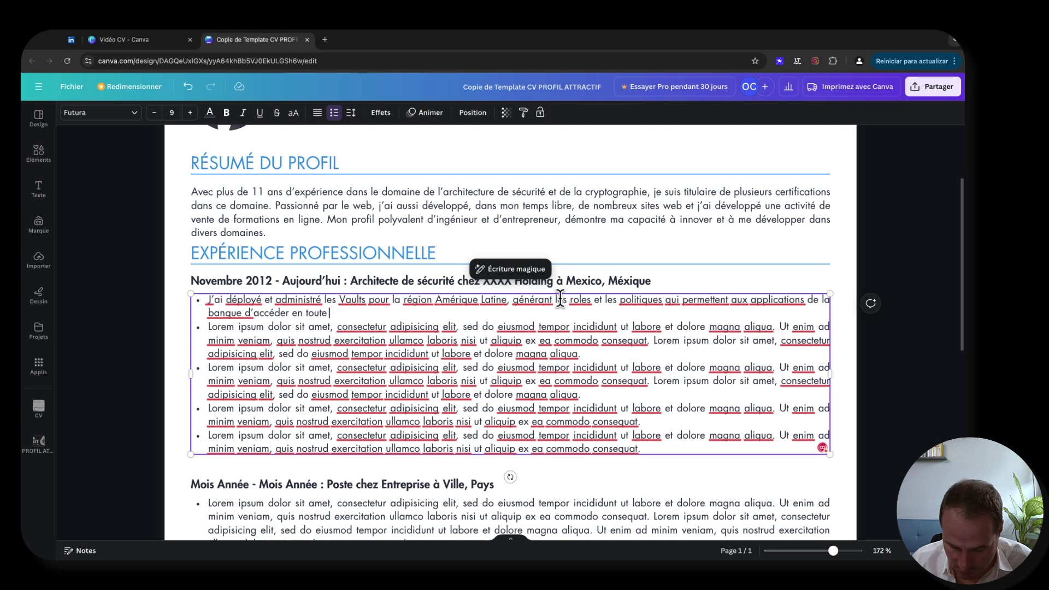
text( sécurité )
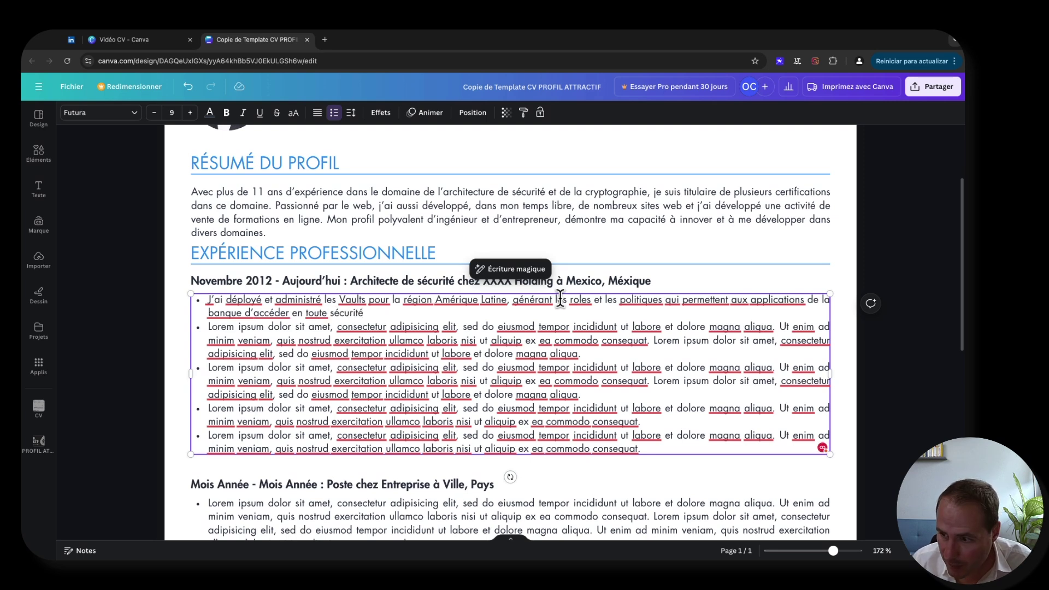
text(à leurs)
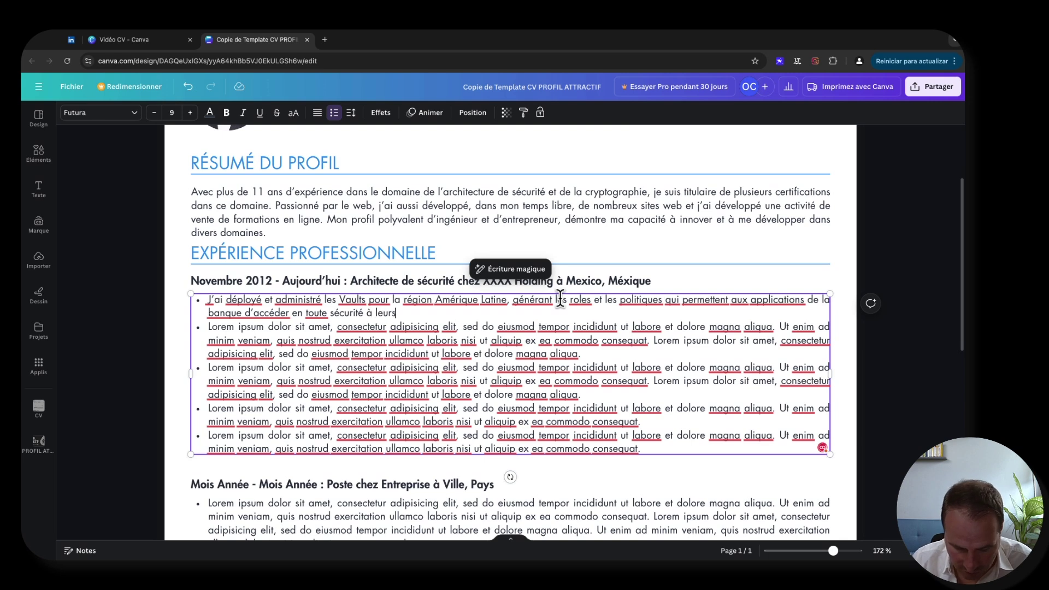
text( secrets)
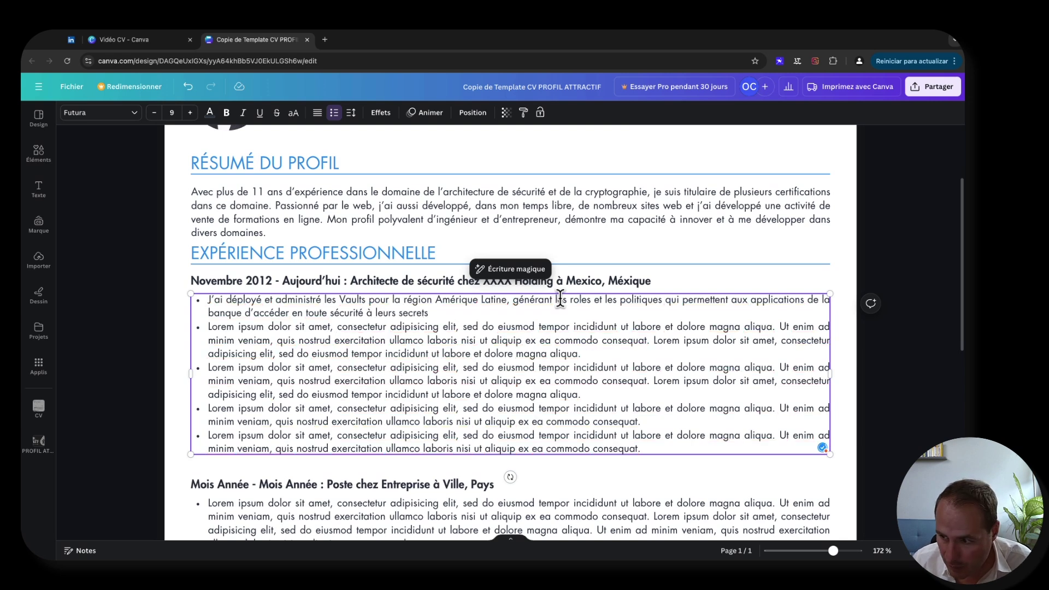
text(, renfor)
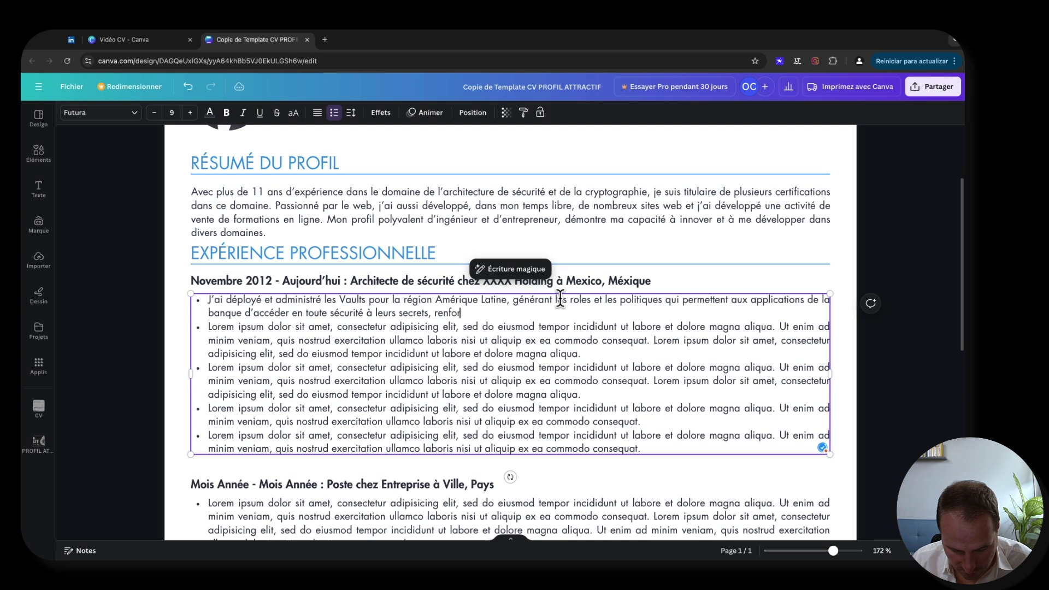
text(can)
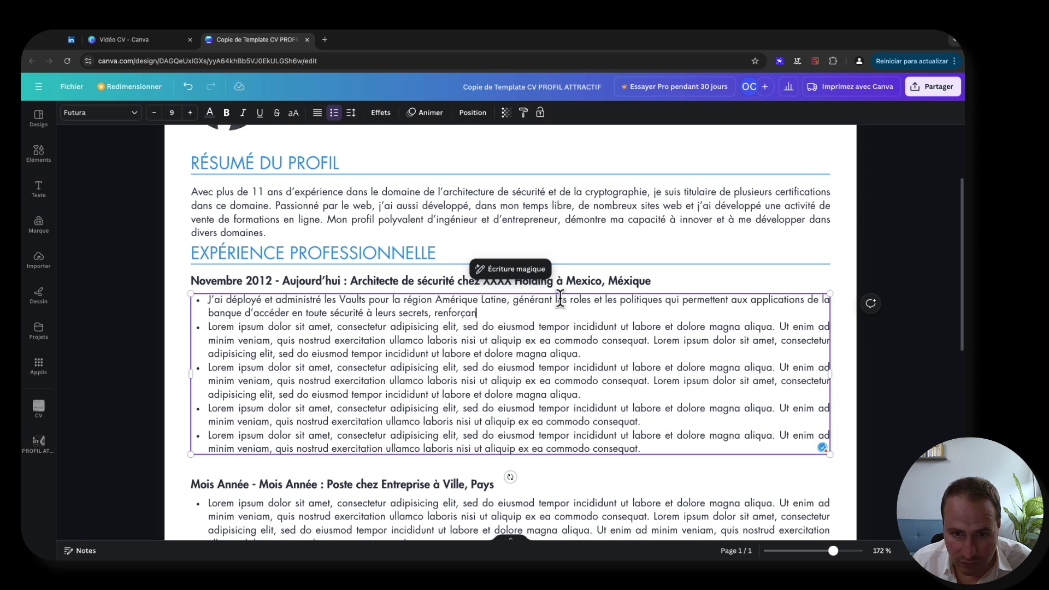
text(t ainsi l'ar)
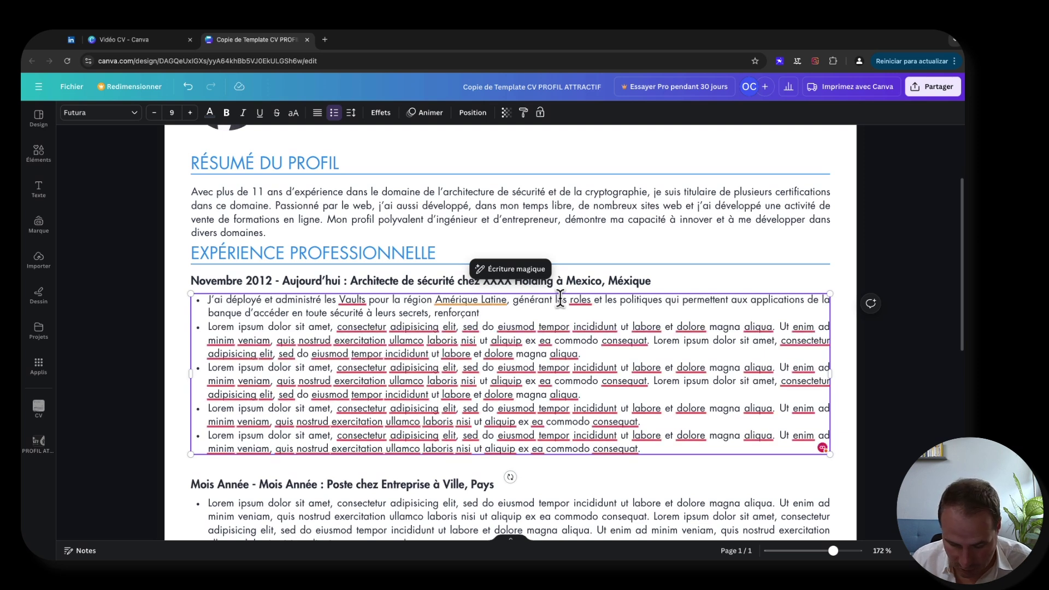
text(chitecture)
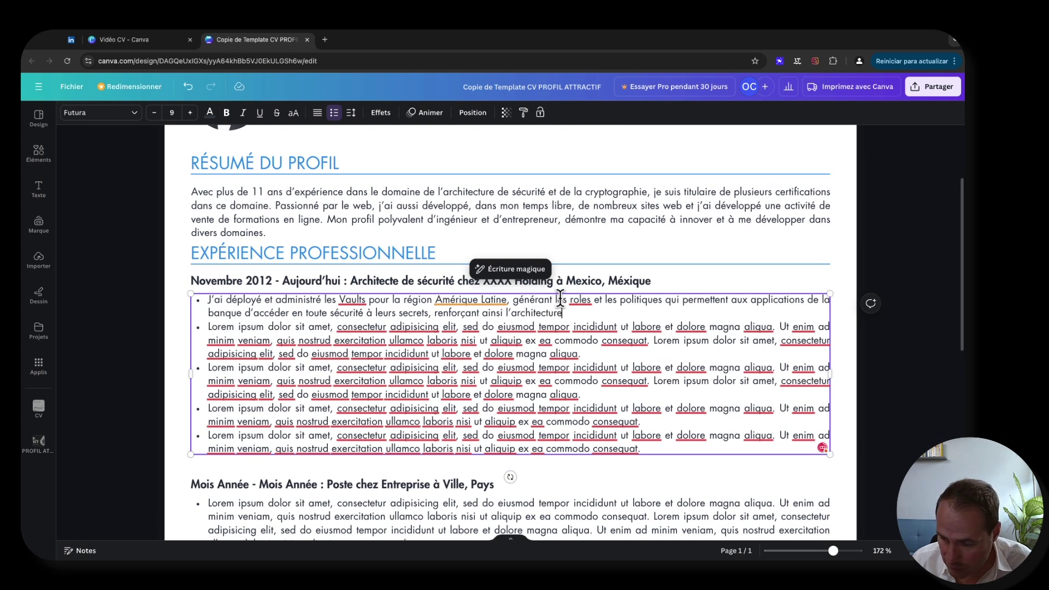
- Correct the spelling of 'infrastructure' and end the bullet with 'de sécurité de XXXX.'
key(BackSpace)
key(BackSpace)
key(BackSpace)
key(BackSpace)
key(BackSpace)
key(BackSpace)
key(BackSpace)
key(BackSpace)
key(BackSpace)
key(BackSpace)
key(BackSpace)
text(ffas)
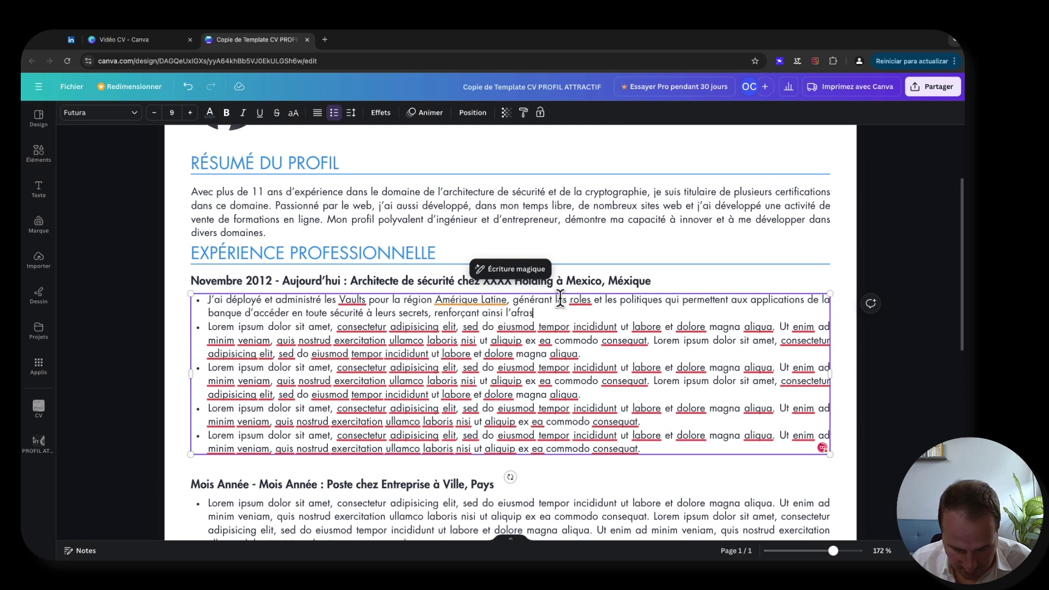
text(tructure)
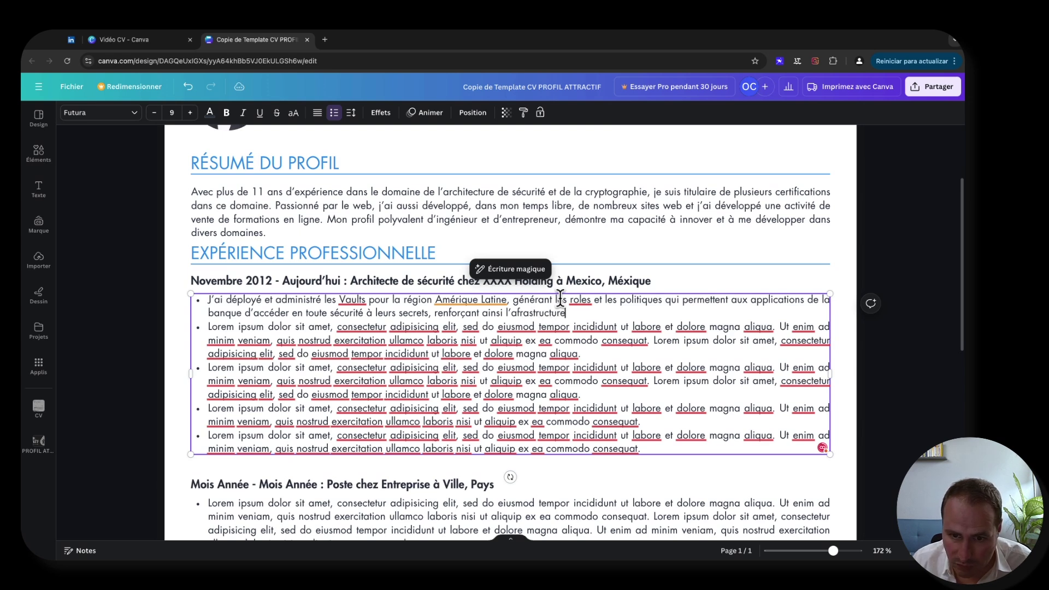
click(512, 313)
click(533, 331)
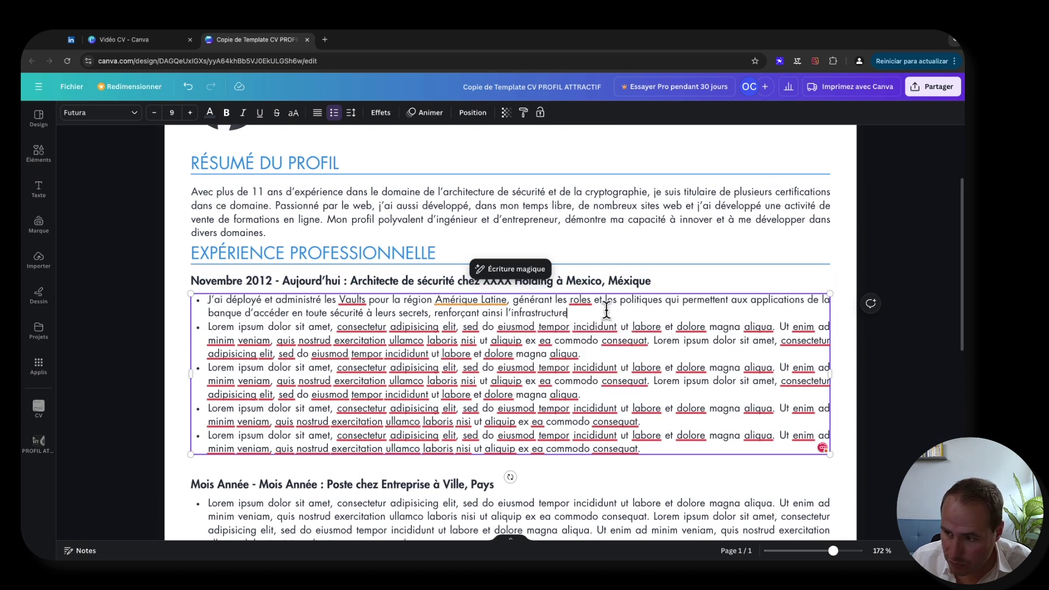
text(de sécu)
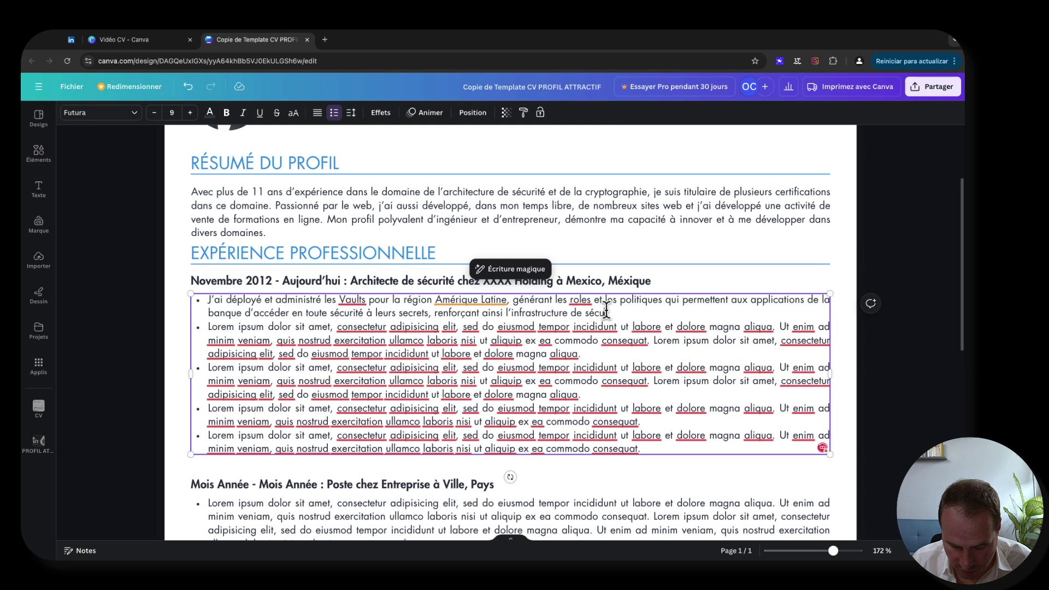
text(rité de XXXX)
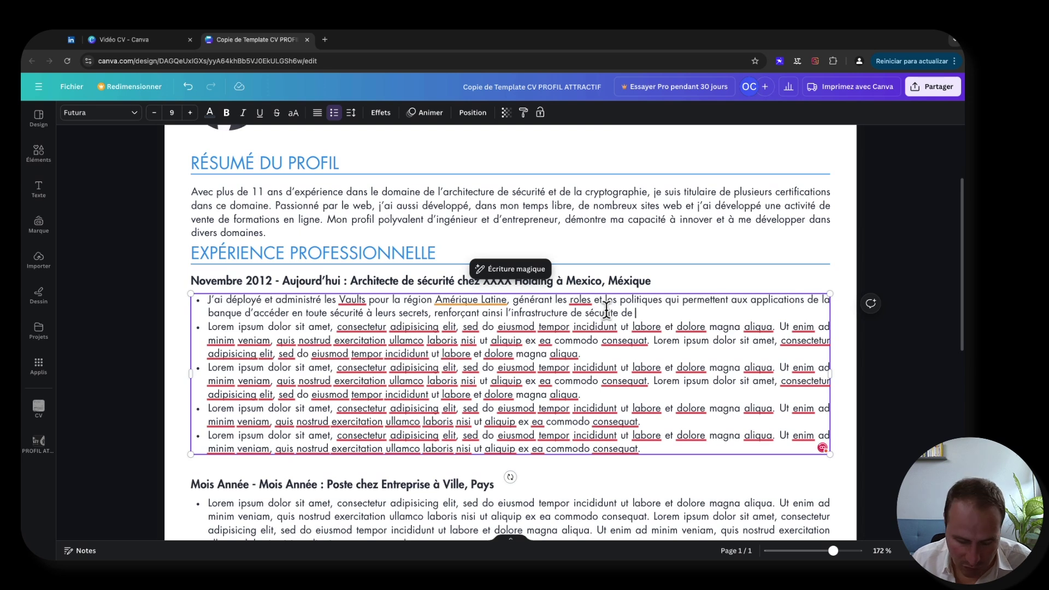
text(.)
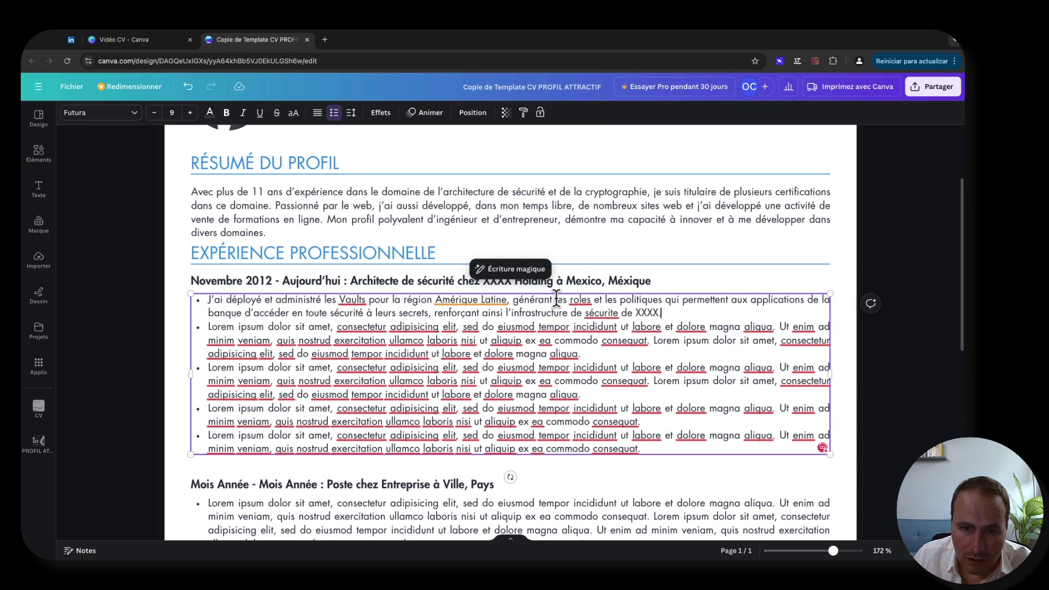
- Correct 'roles' to 'rôles' and 'sécurite' to 'sécurité' in the first bullet, then deselect the text
click(580, 301)
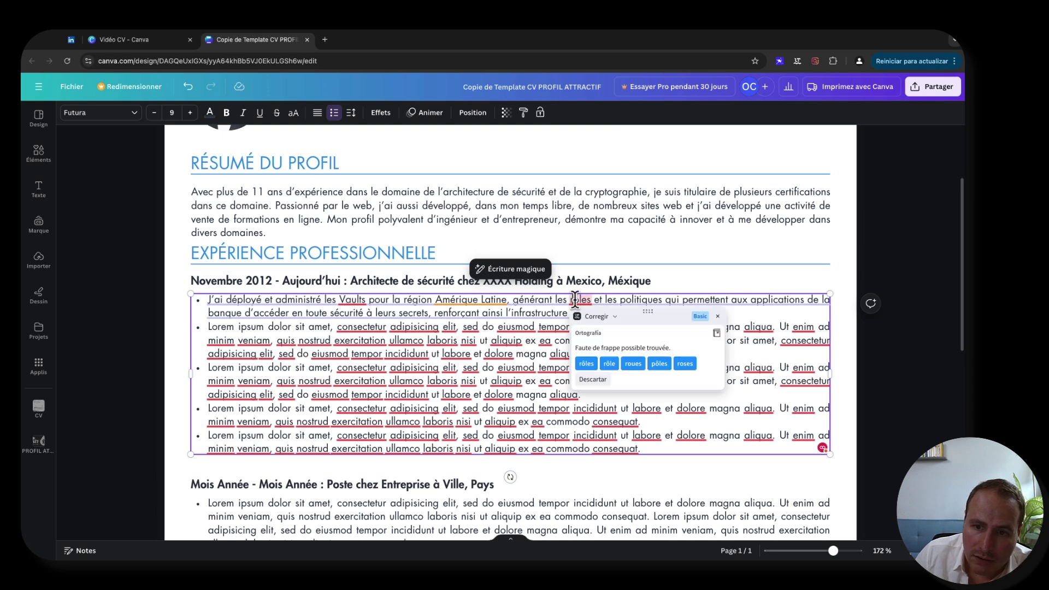
click(589, 361)
click(616, 316)
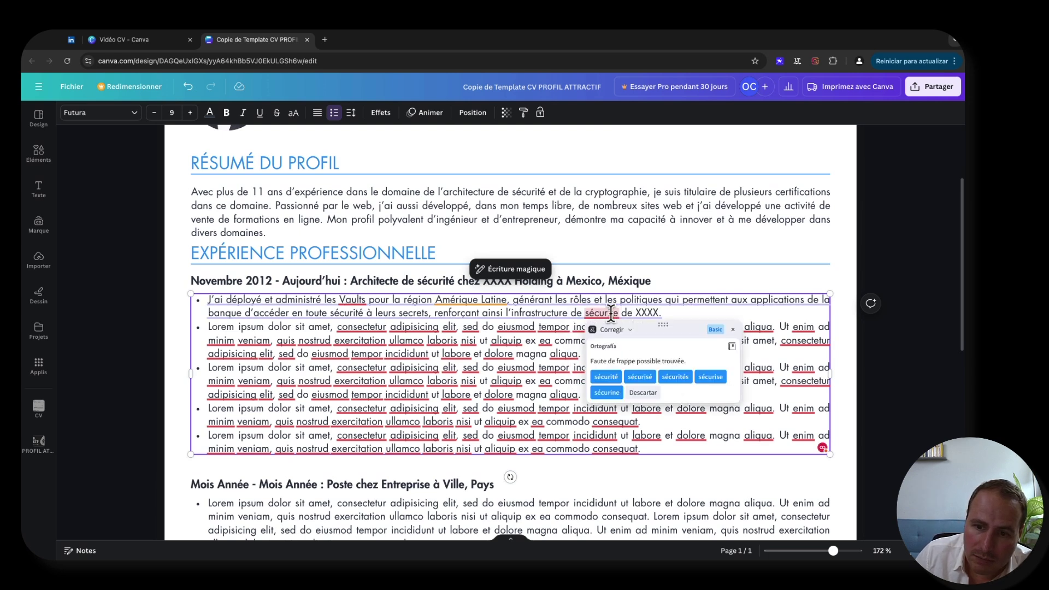
click(702, 313)
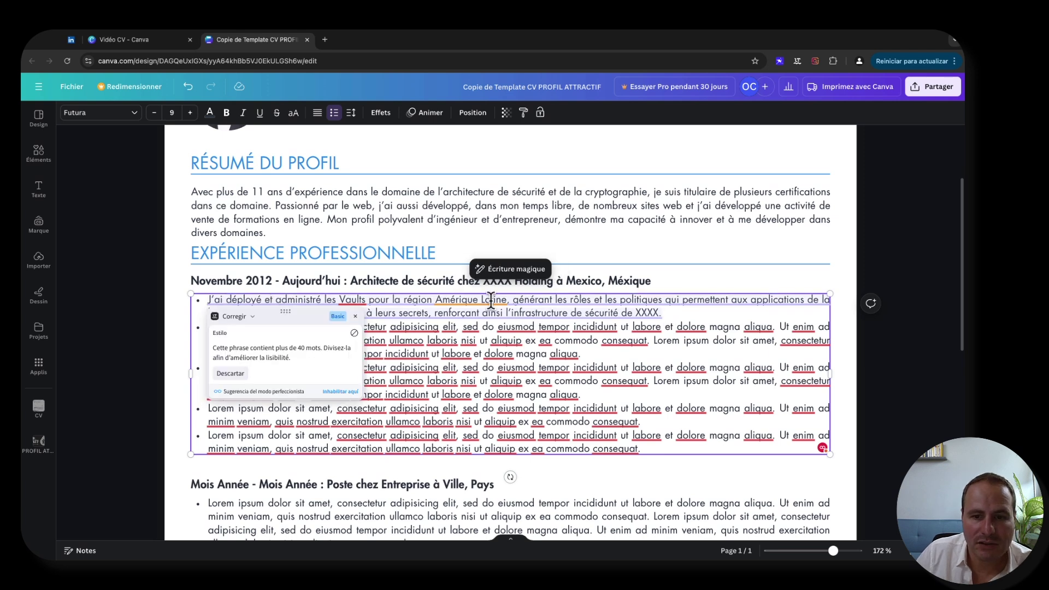
click(685, 312)
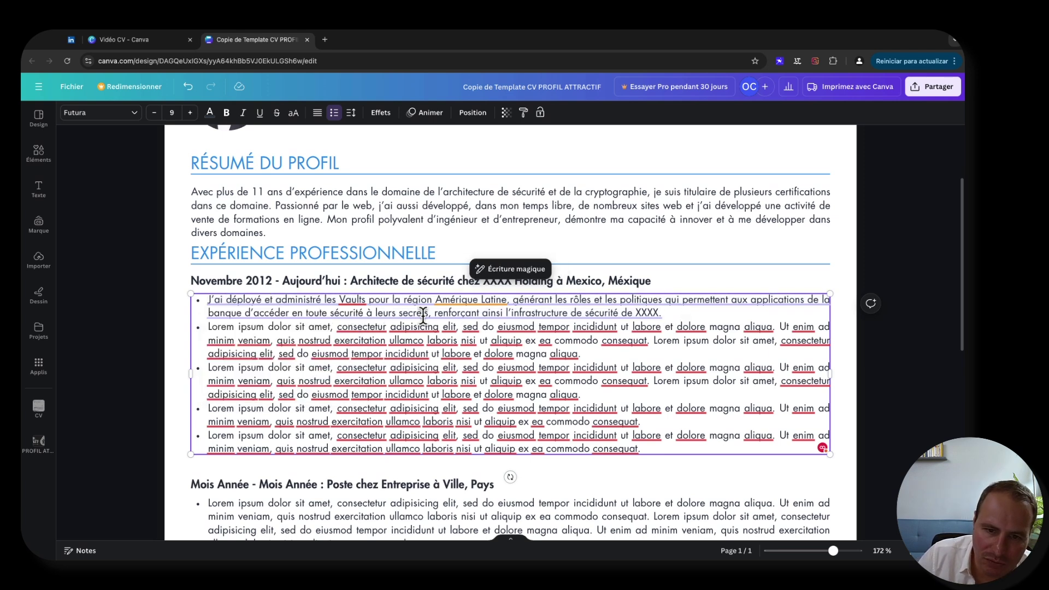
click(649, 312)
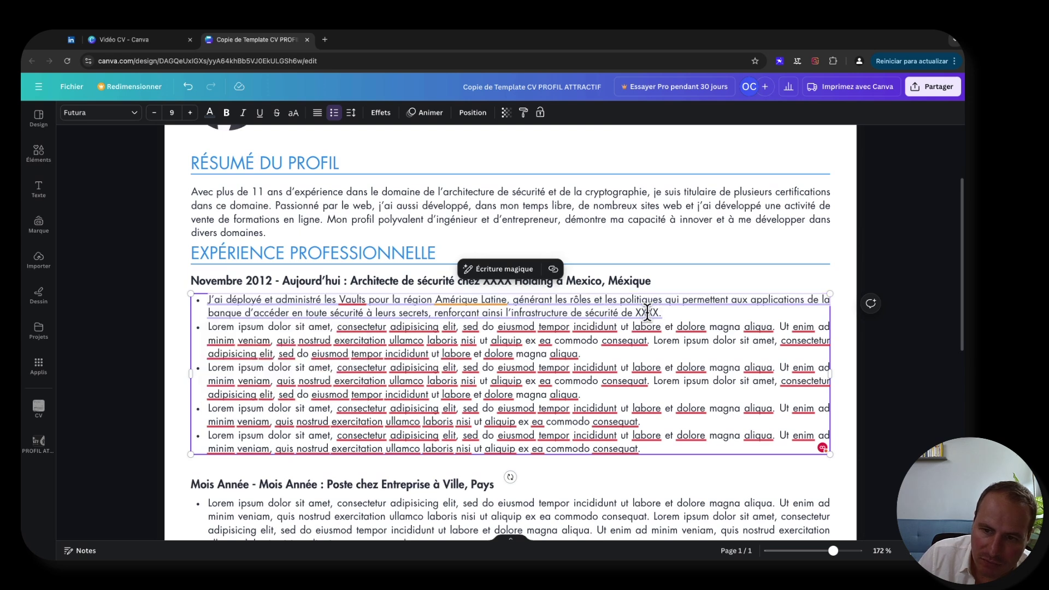
click(685, 312)
click(437, 313)
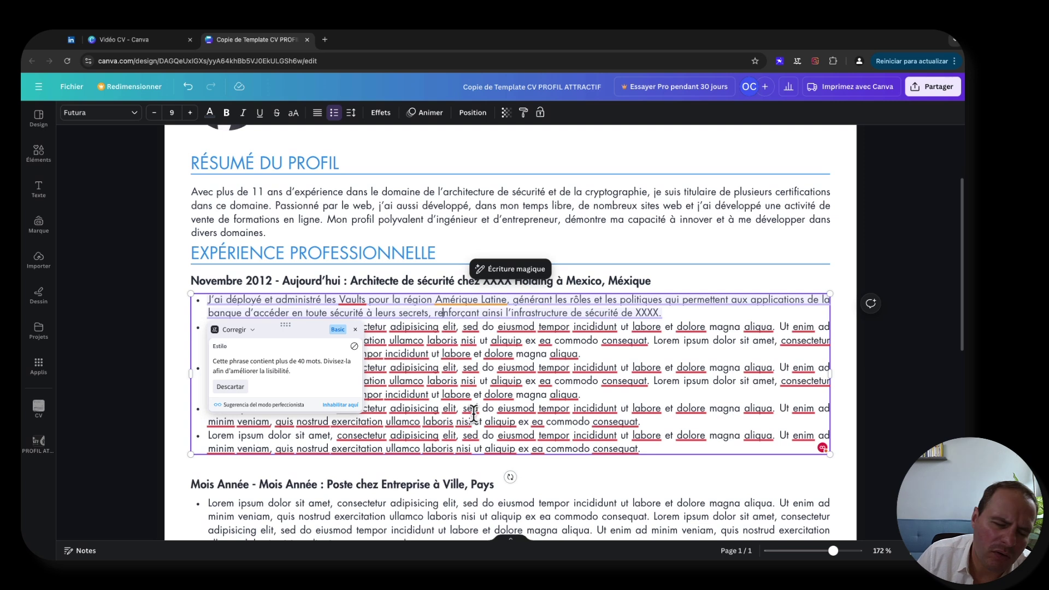
click(172, 366)
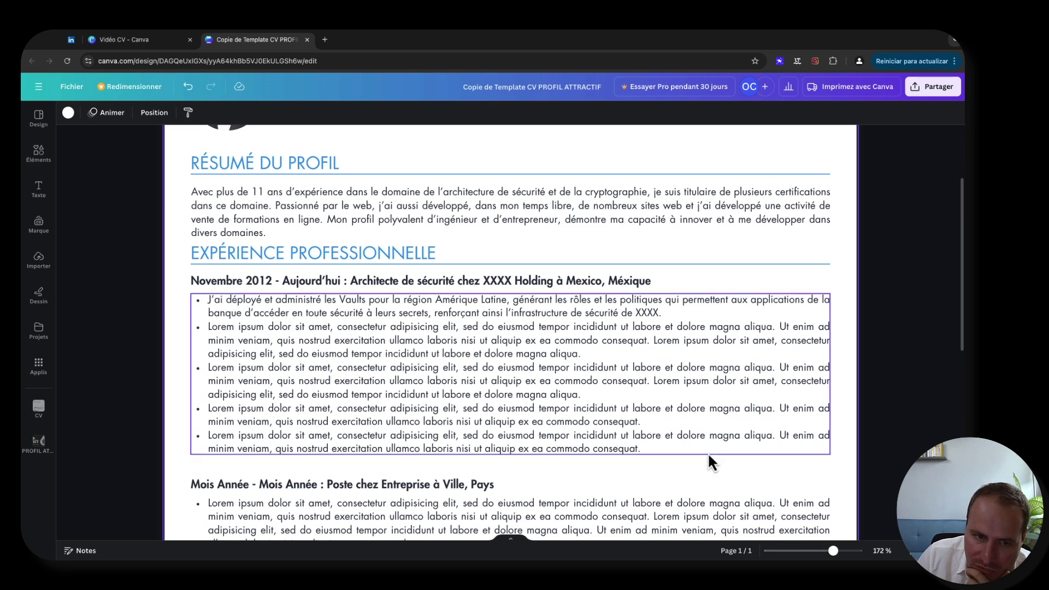
- Delete the Lorem ipsum paragraph of the second bullet under Architecte de sécurité
click(498, 329)
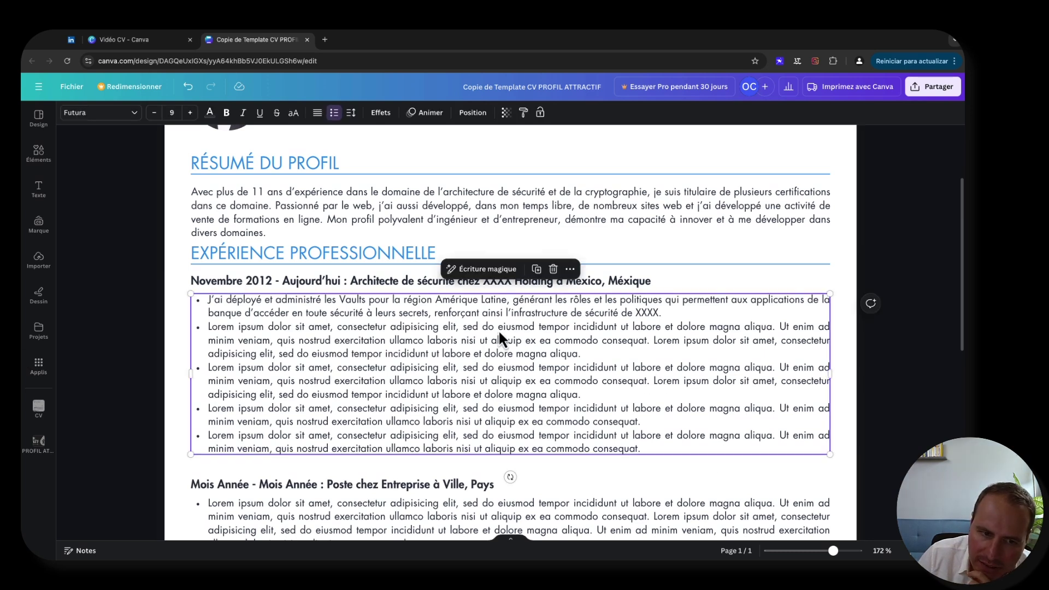
triple_click(246, 338)
key(BackSpace)
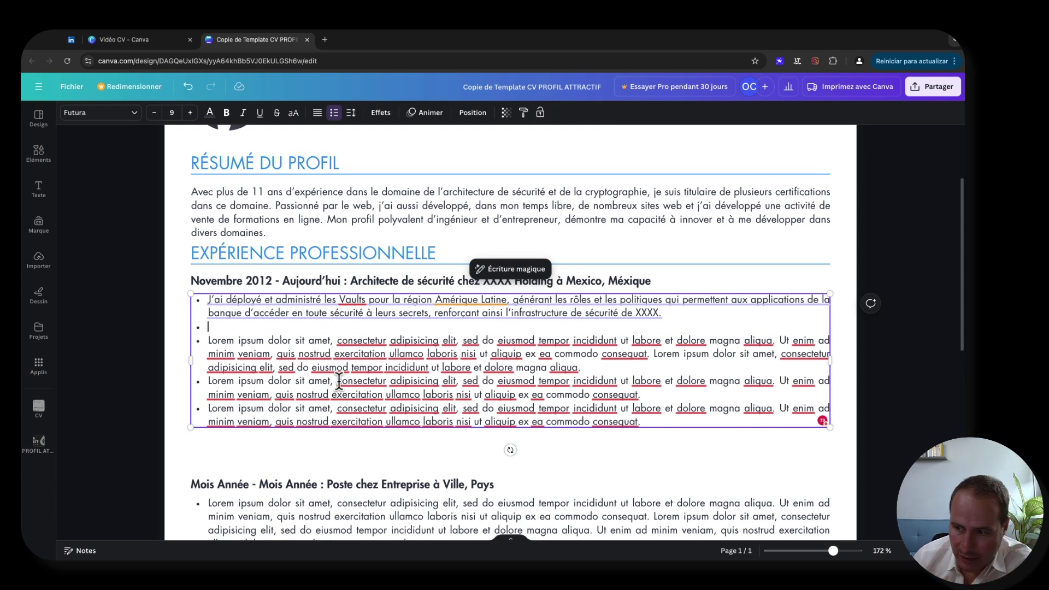
- Write the second bullet about installing global cryptographic components across the bank's cloud architectures (propre et AWS)
text(J'ai installé)
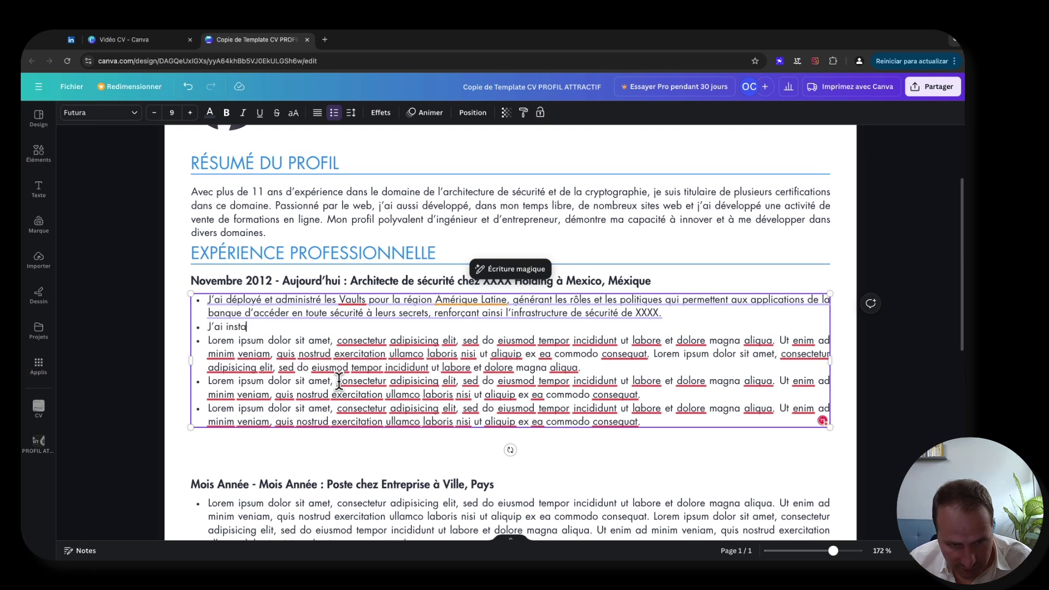
text( et )
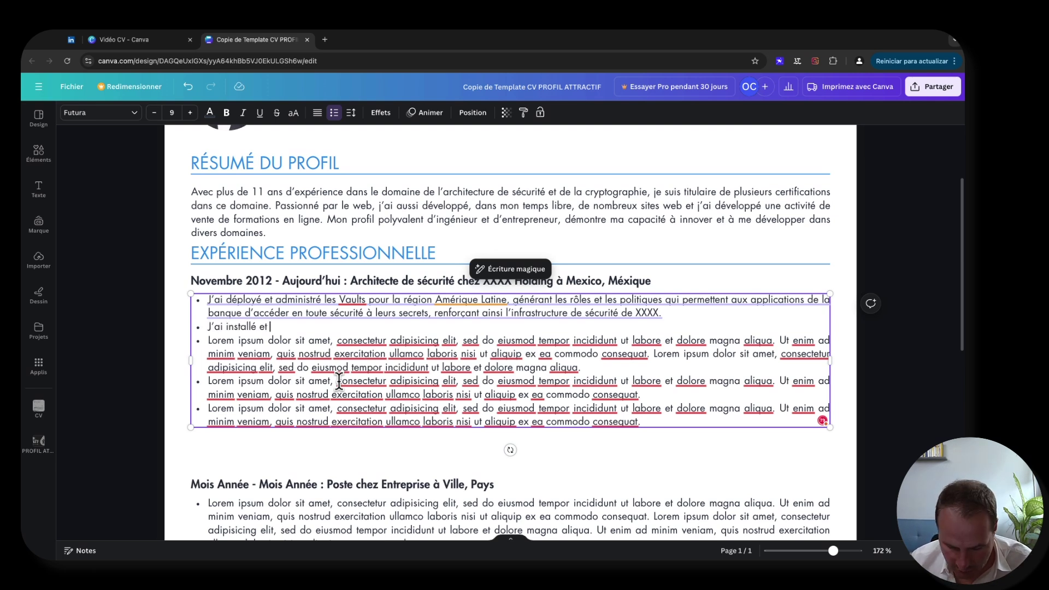
text(maintenu les composants)
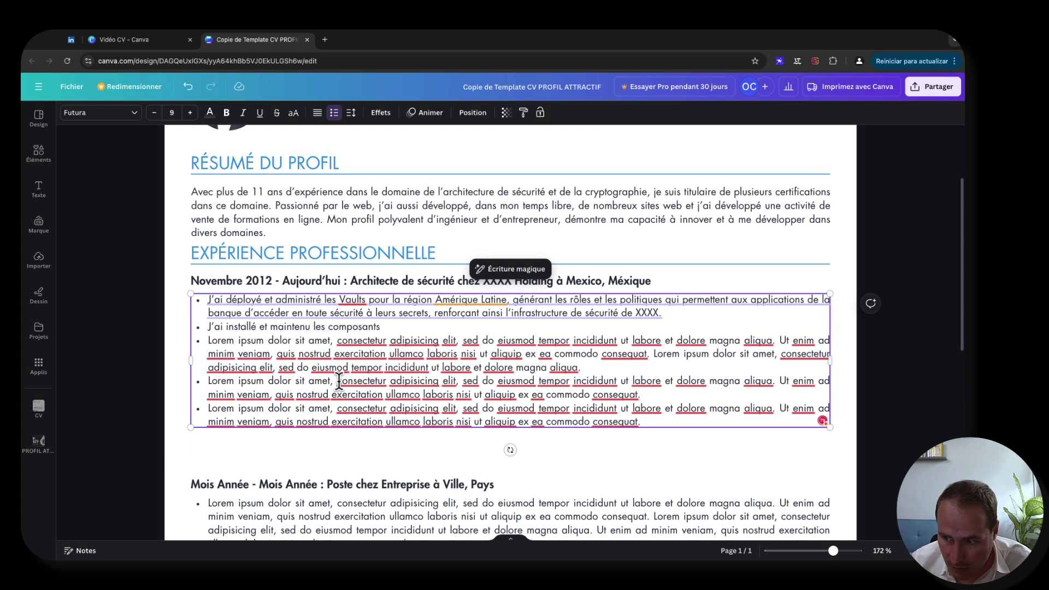
text( crypto)
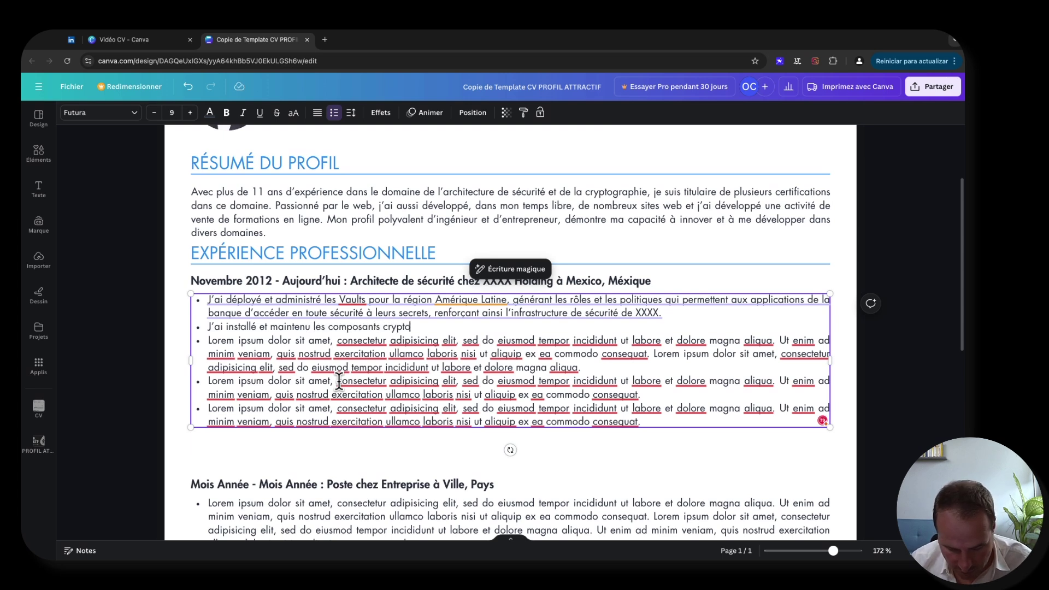
text(graphiques globaux)
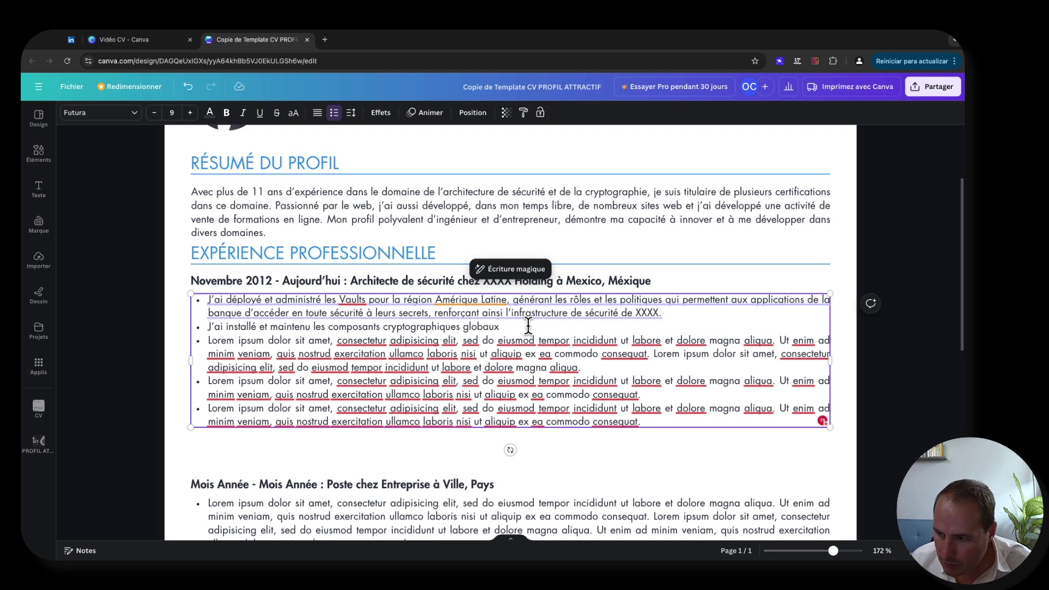
text(dans les d)
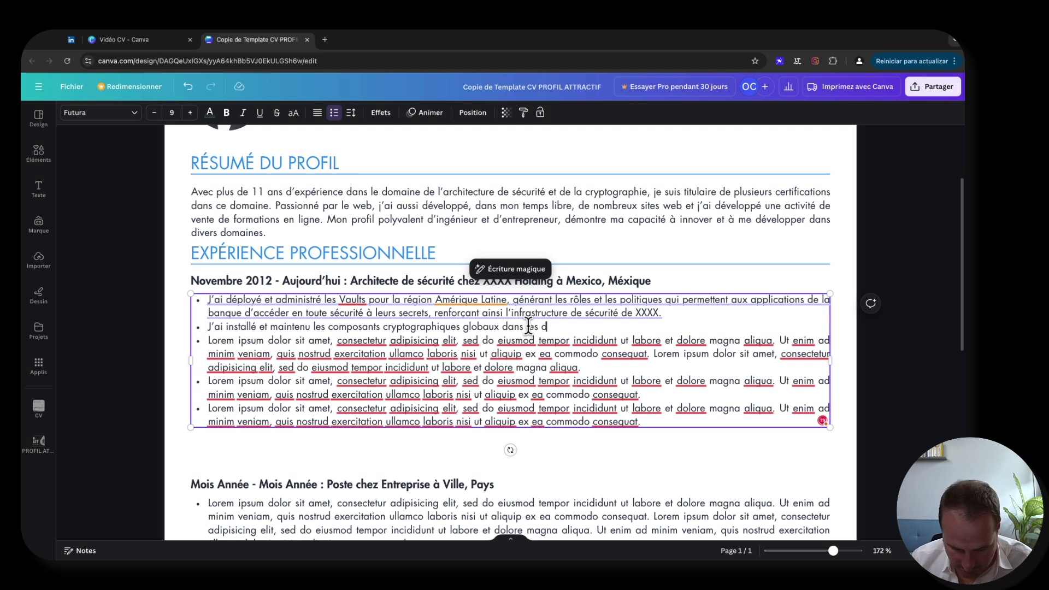
text(ifférentes a)
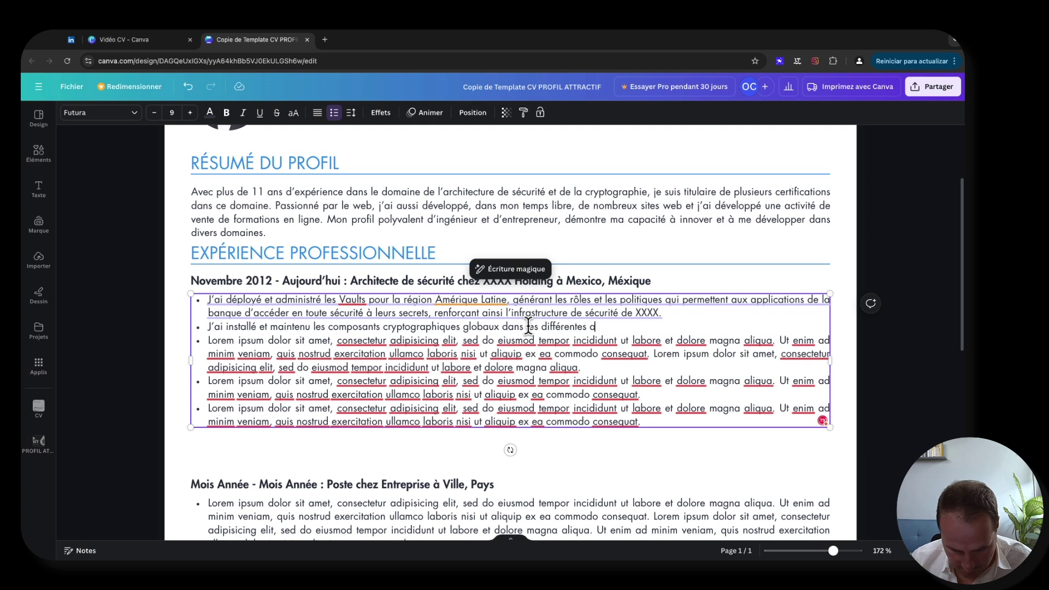
text(ctchitectures)
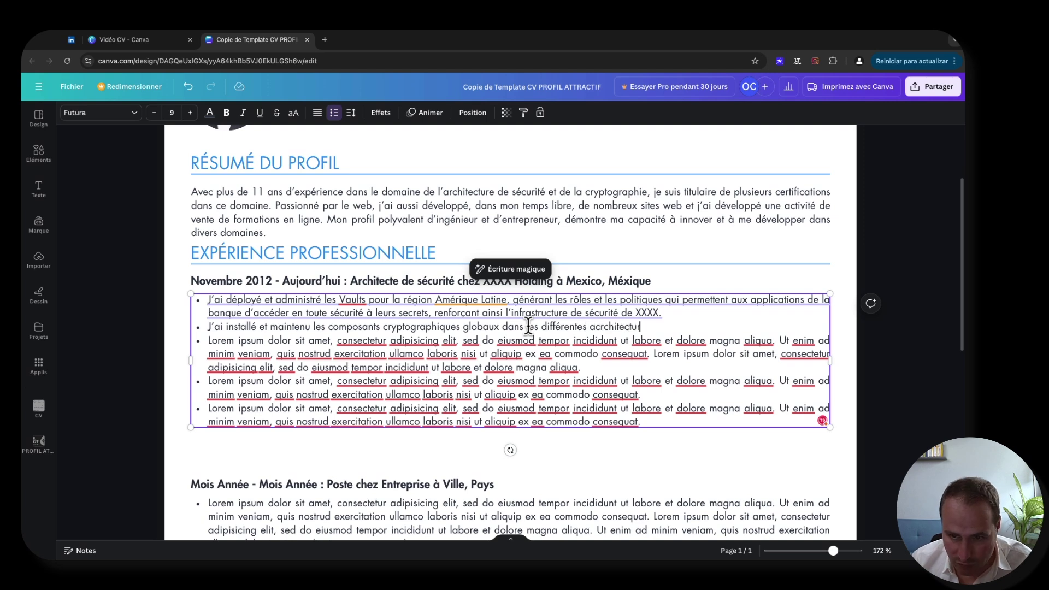
click(598, 327)
key(BackSpace)
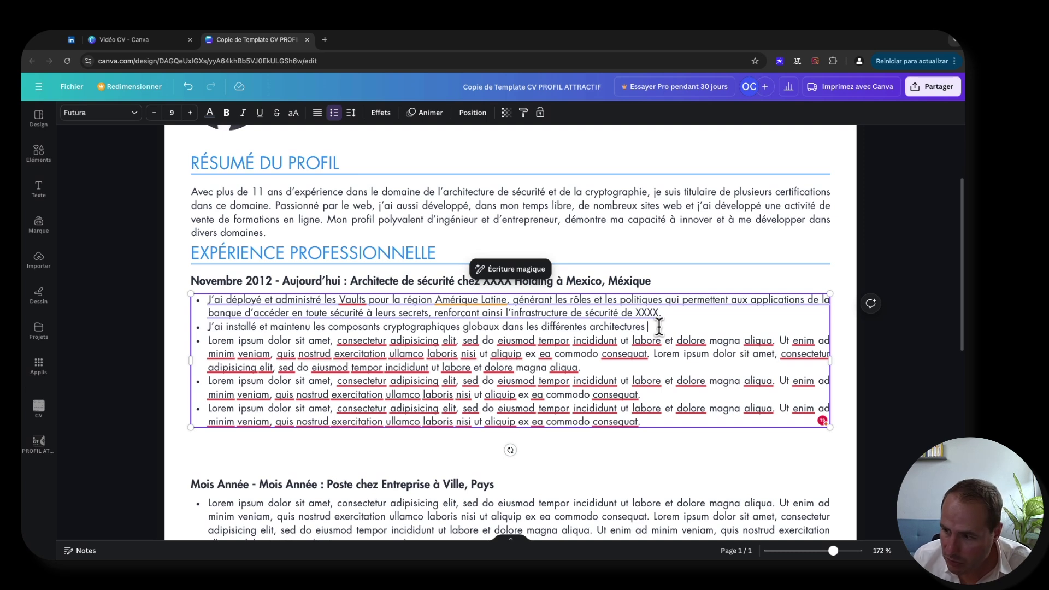
text(cloud)
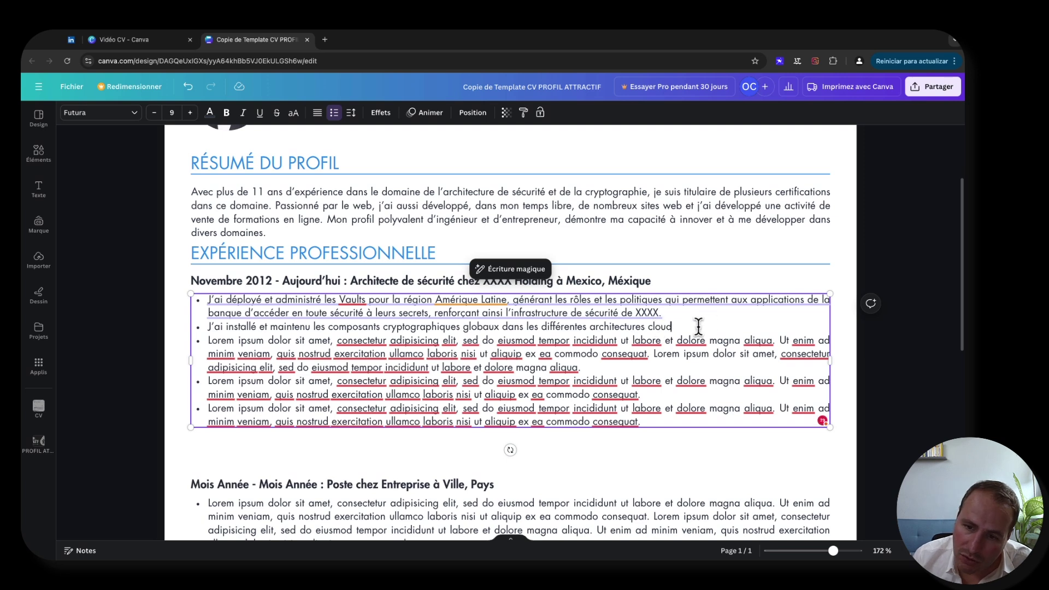
text( de la banque)
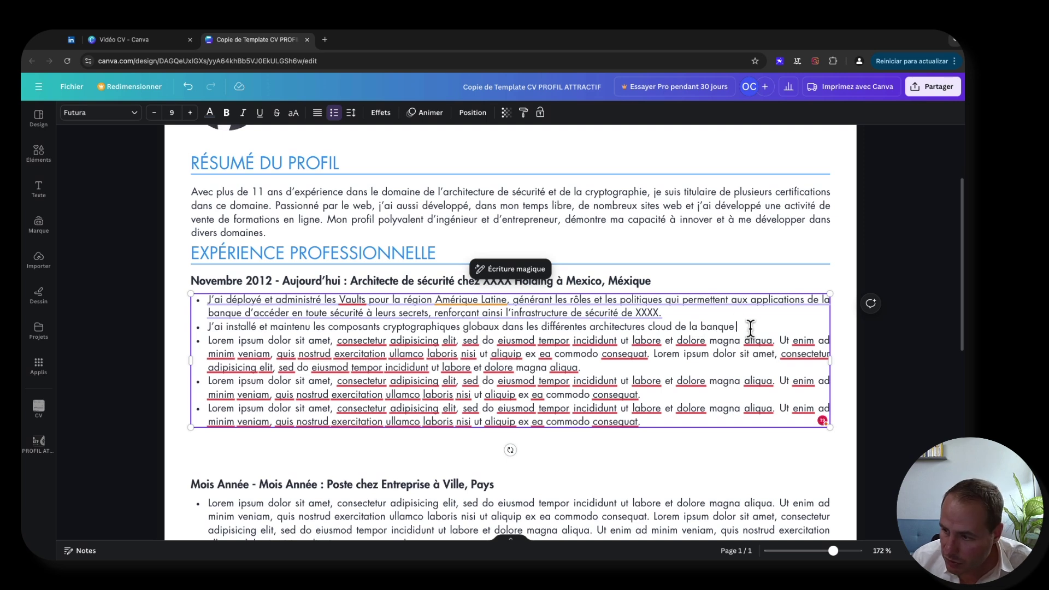
text( ()
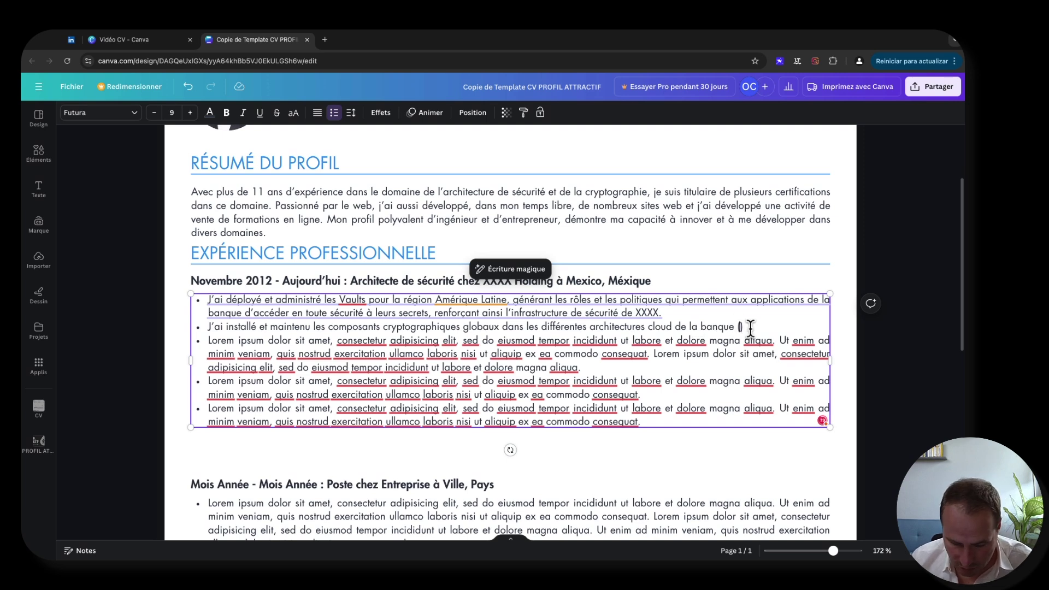
text(pri)
text(pre et AWS)
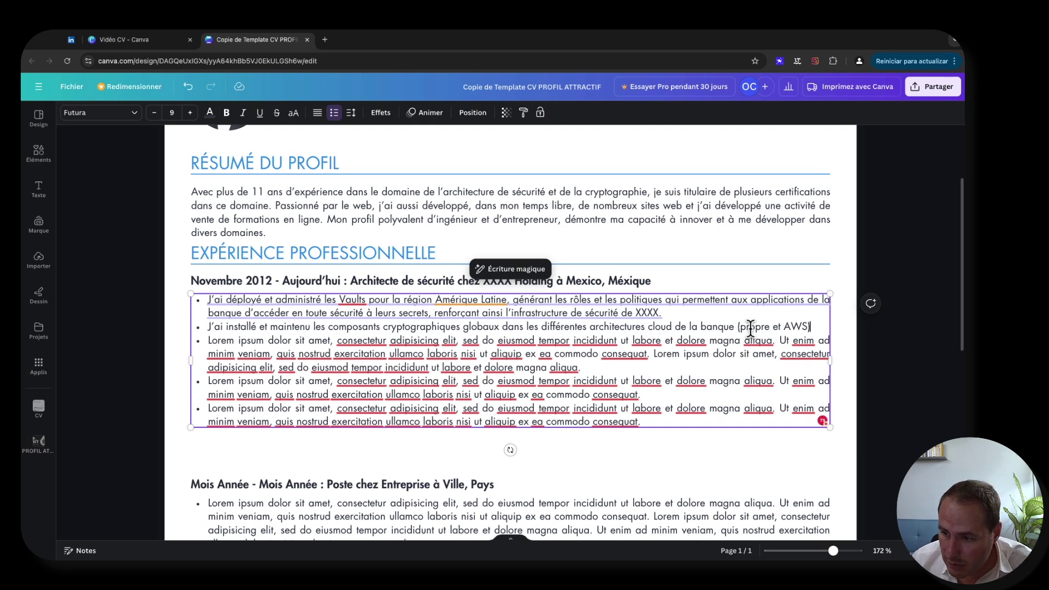
- Add 'dans la région latino-américaine' and the 500+ cryptographic configurations encrypting banking applications' data
text(dasns)
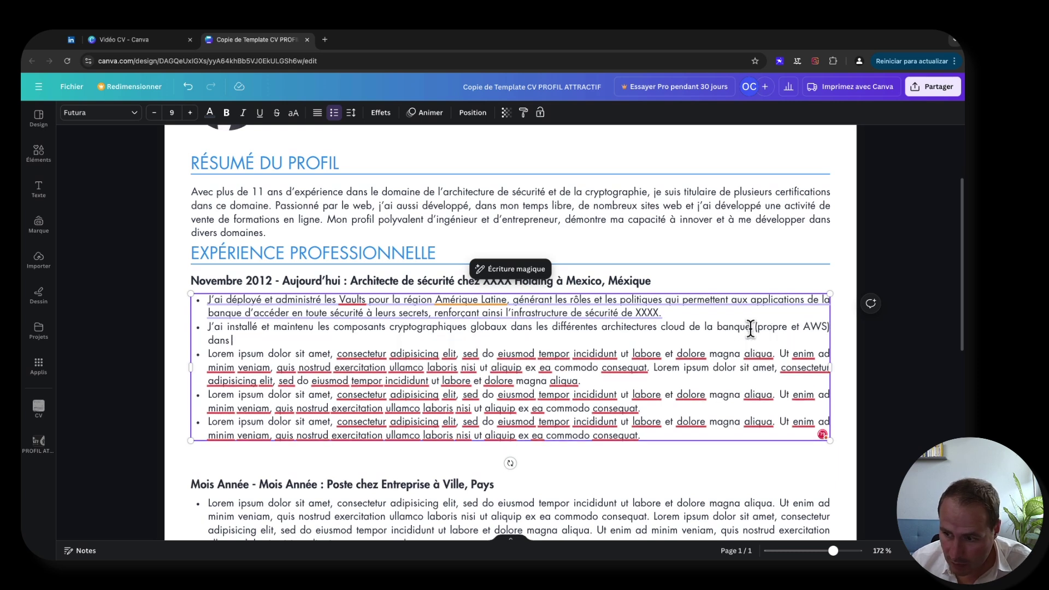
text( la région)
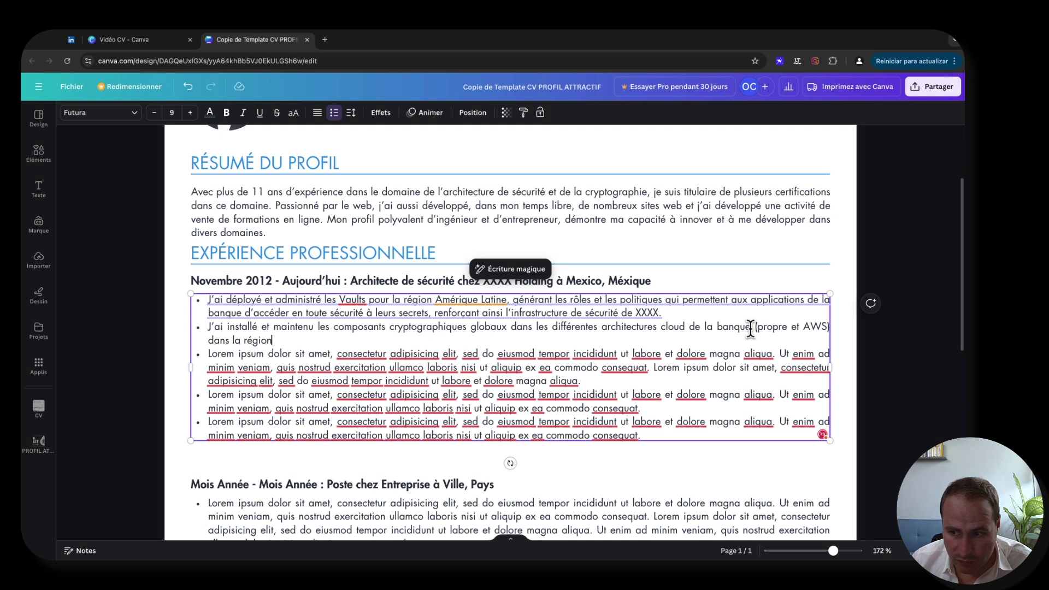
text( la)
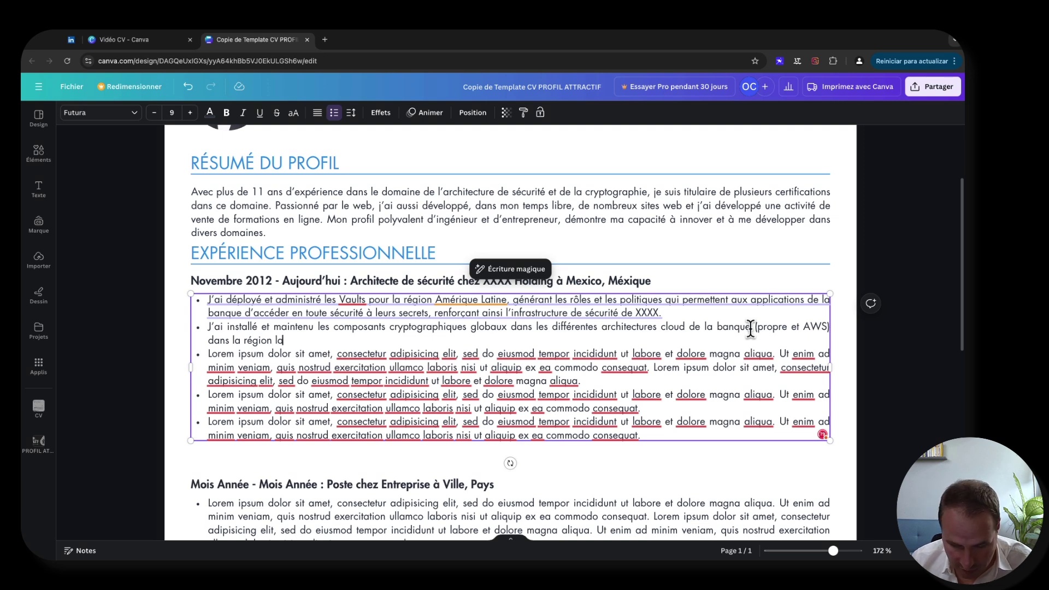
text(tino-américaine)
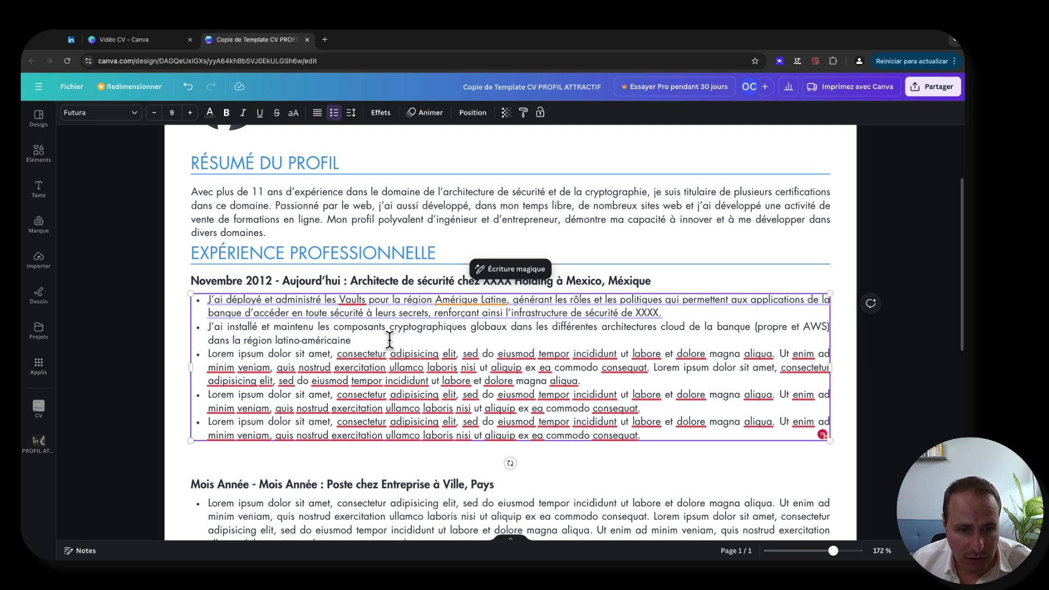
text(et j'ai gén)
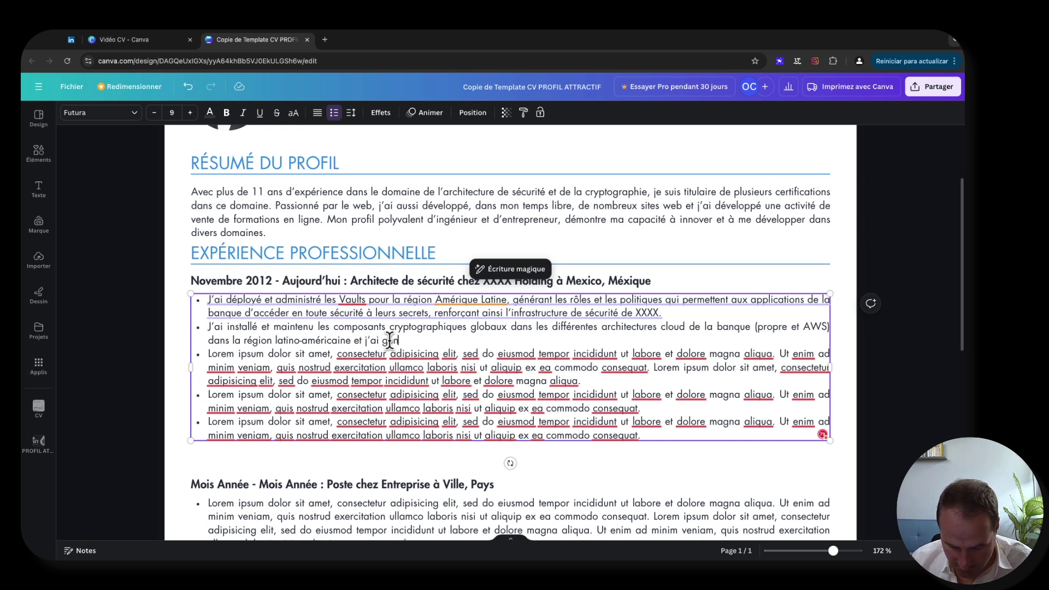
text(éré)
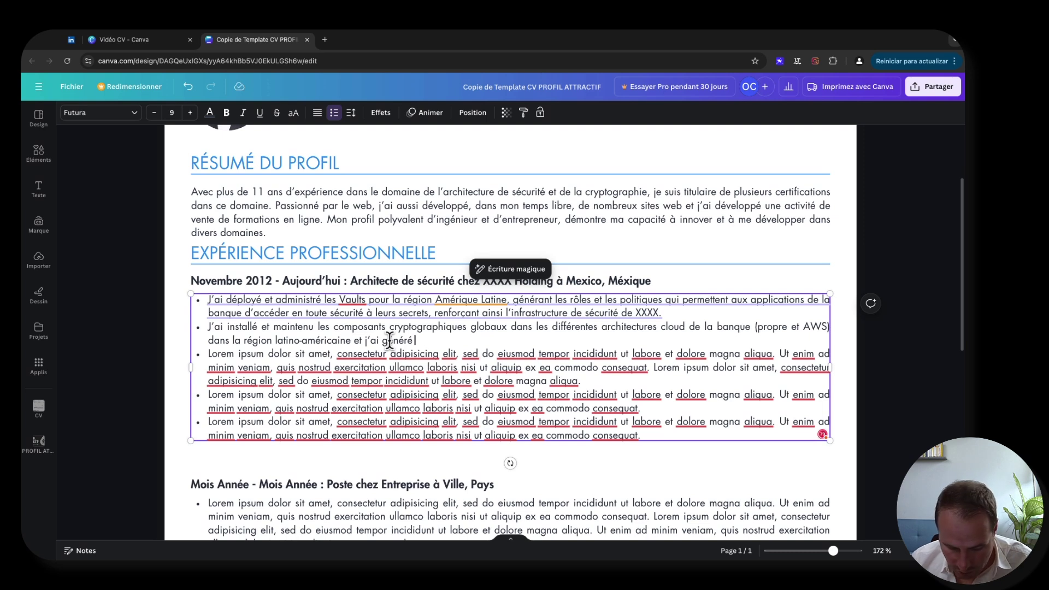
text( plus de 500)
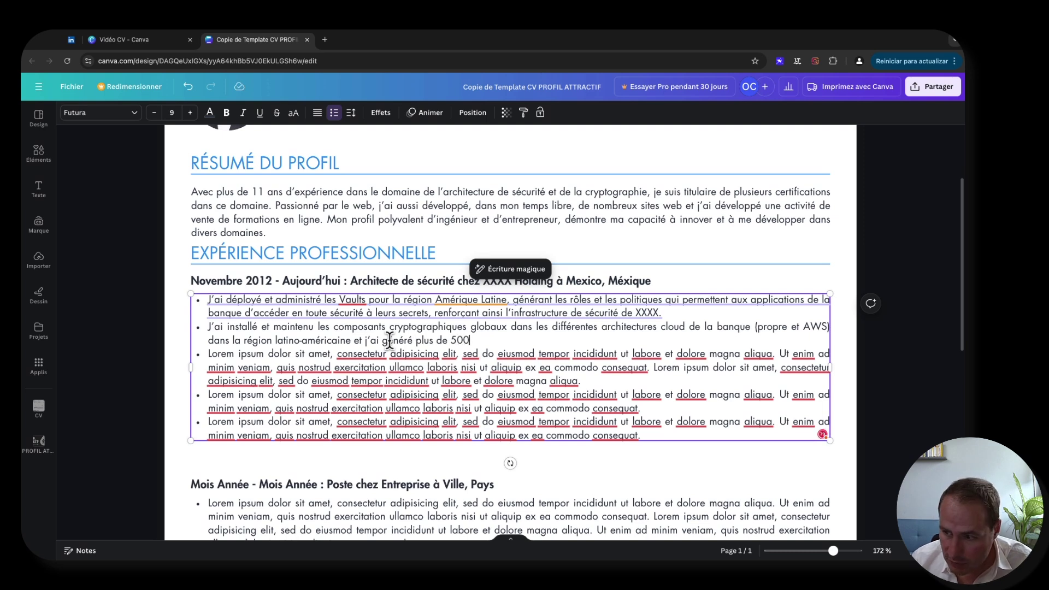
text( configur)
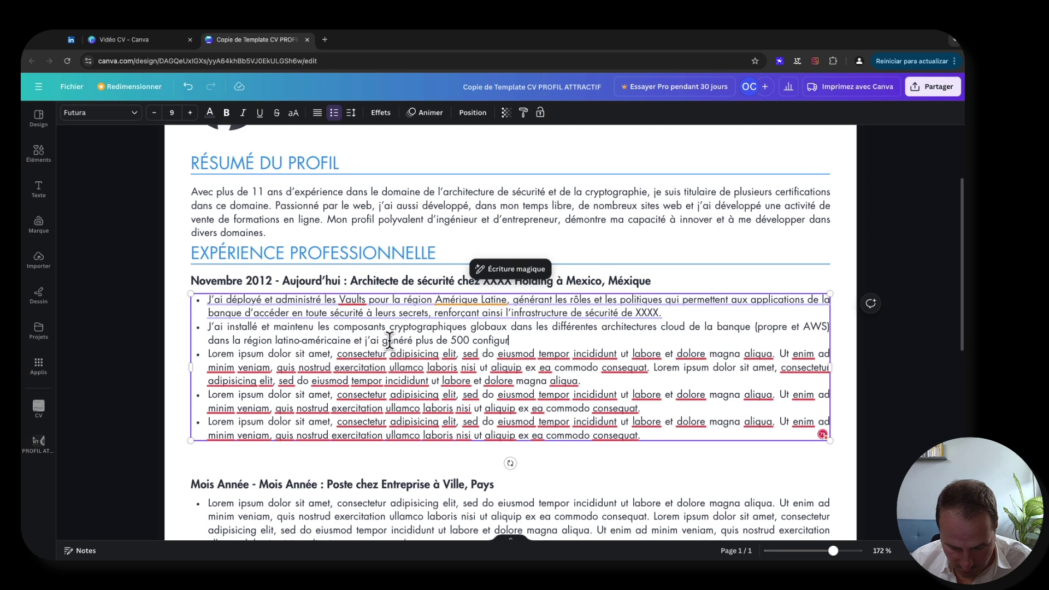
text(ations cry)
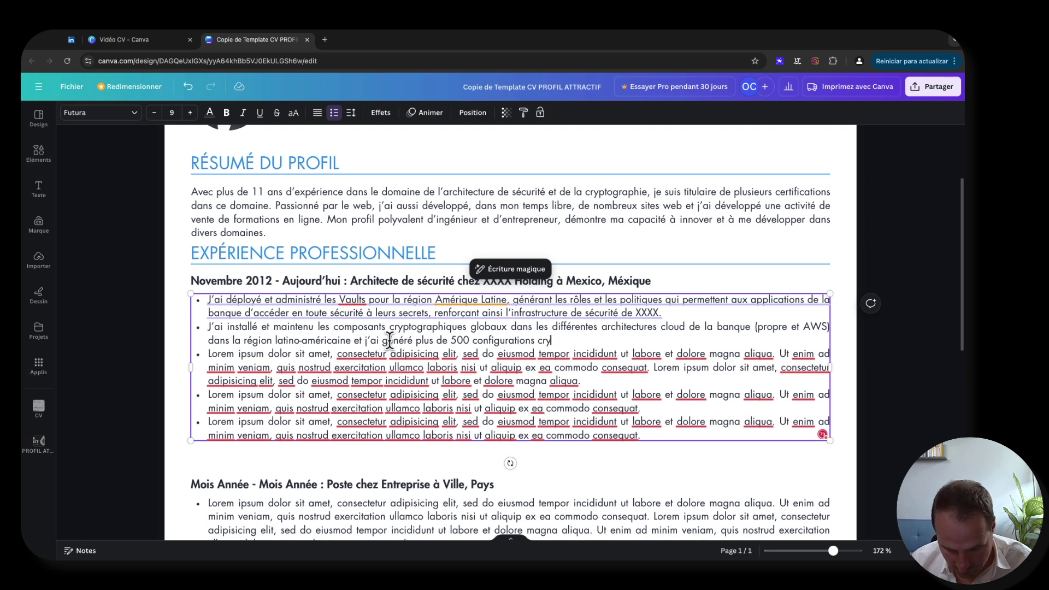
text(ptographiques)
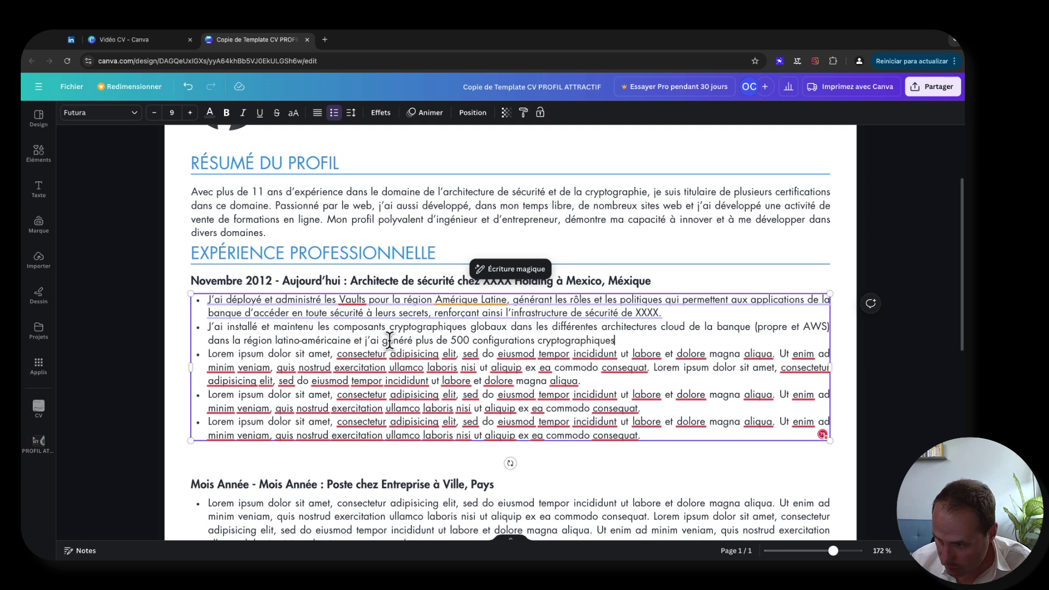
text(, qui as)
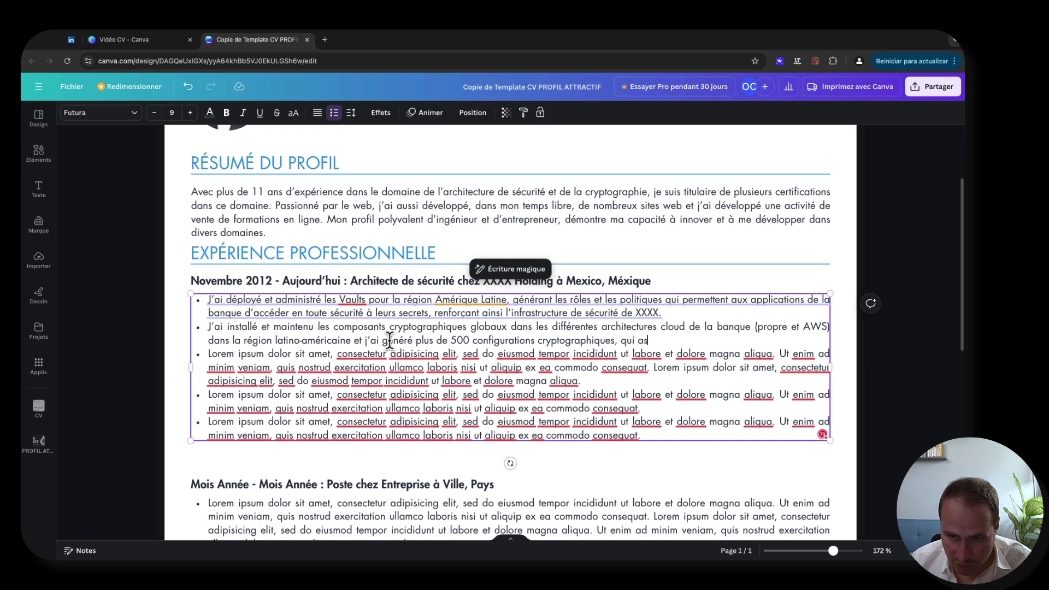
text(surent)
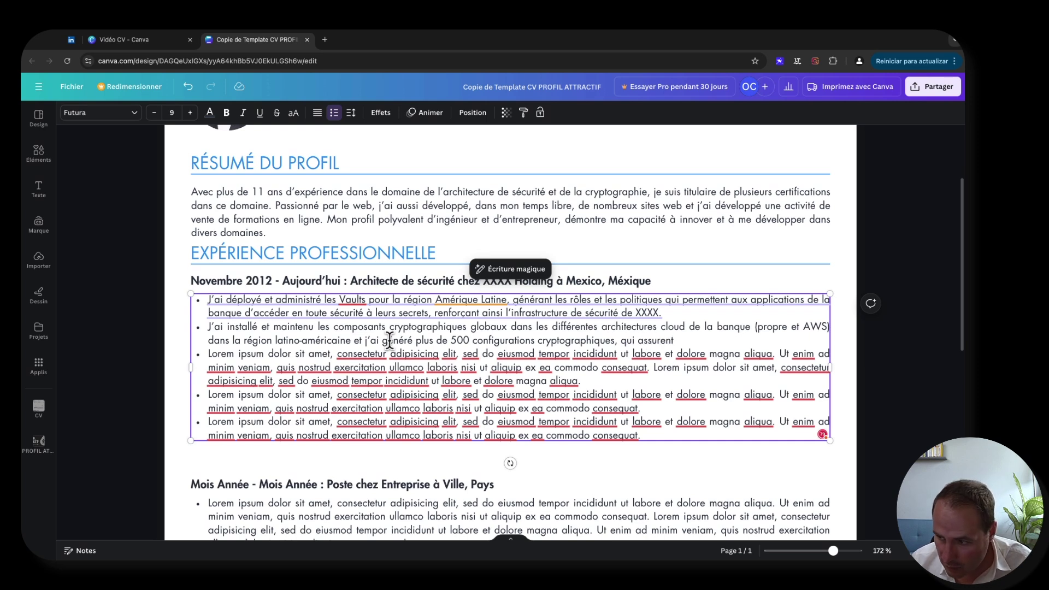
text( le cryptage)
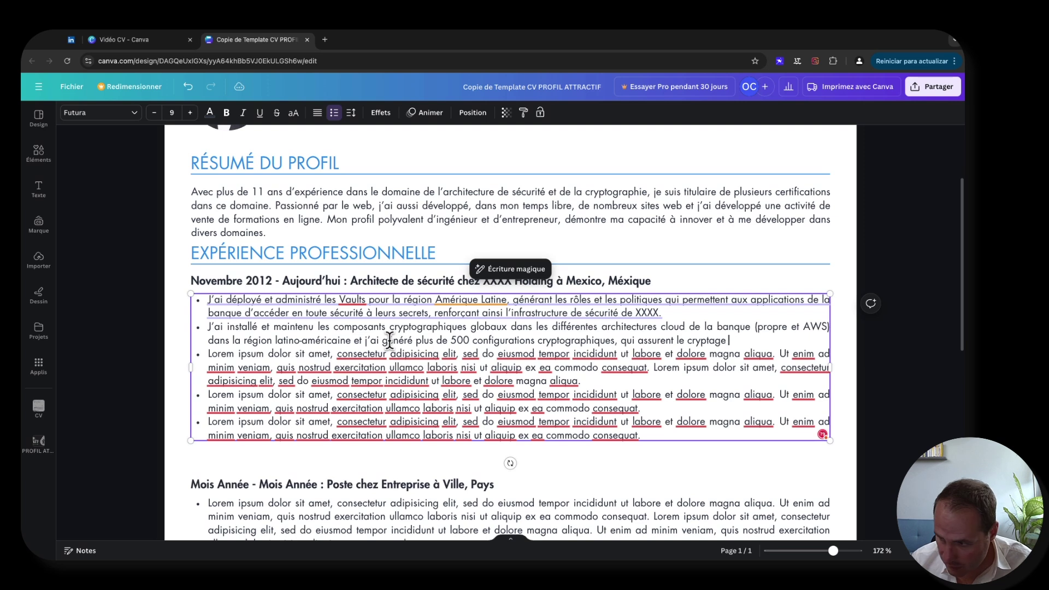
text( des données s)
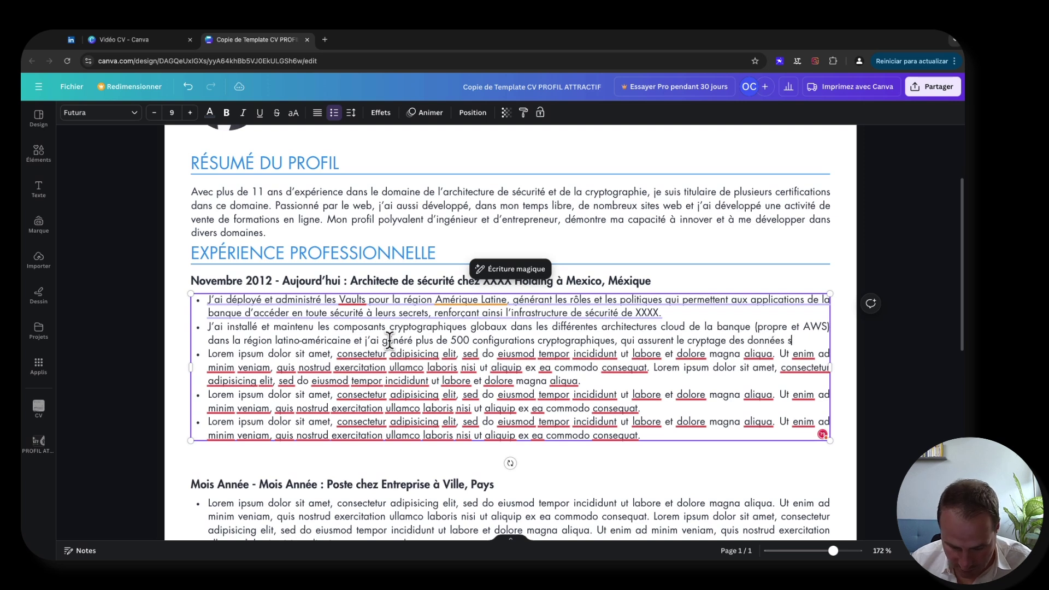
text(ensibles)
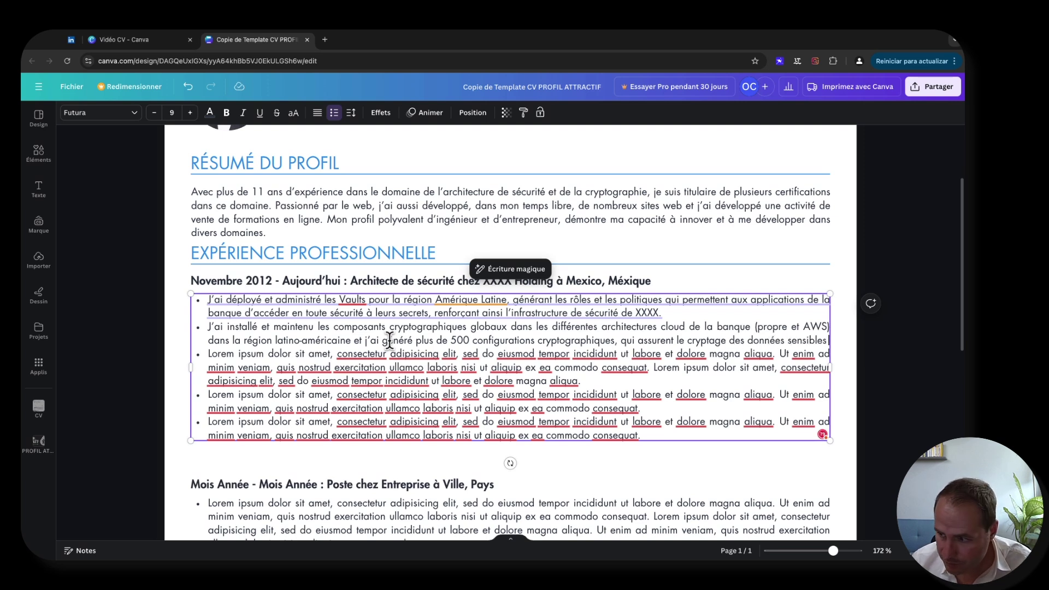
text( des différents)
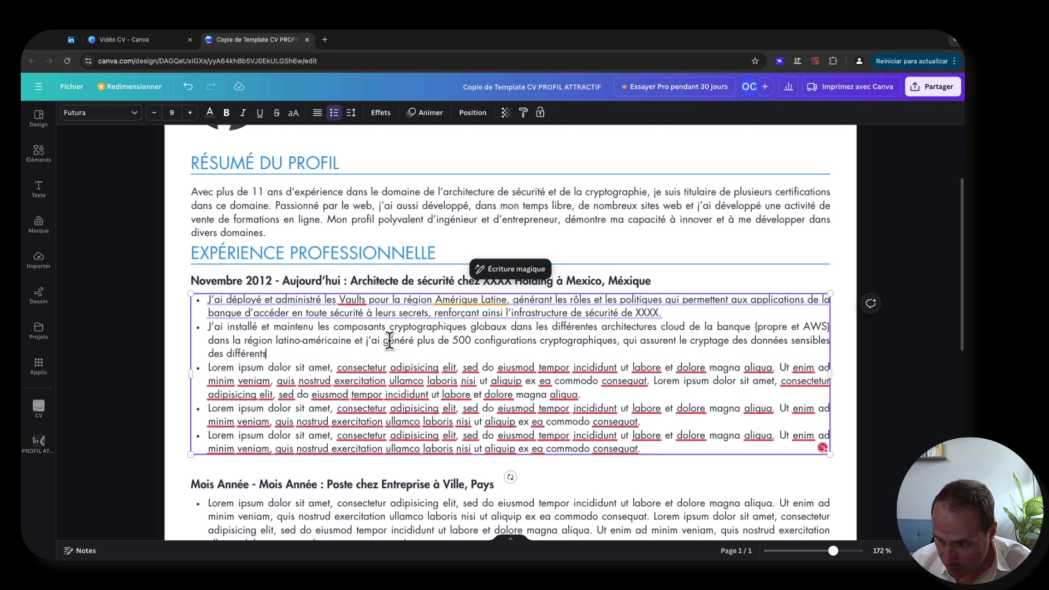
key(BackSpace)
text(es applications)
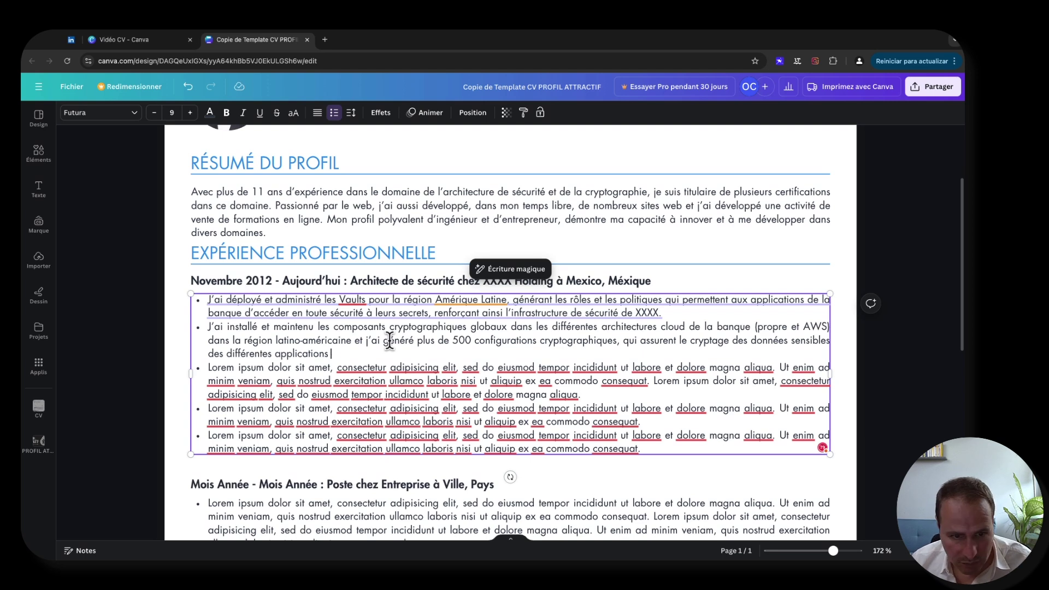
text( bancaires.)
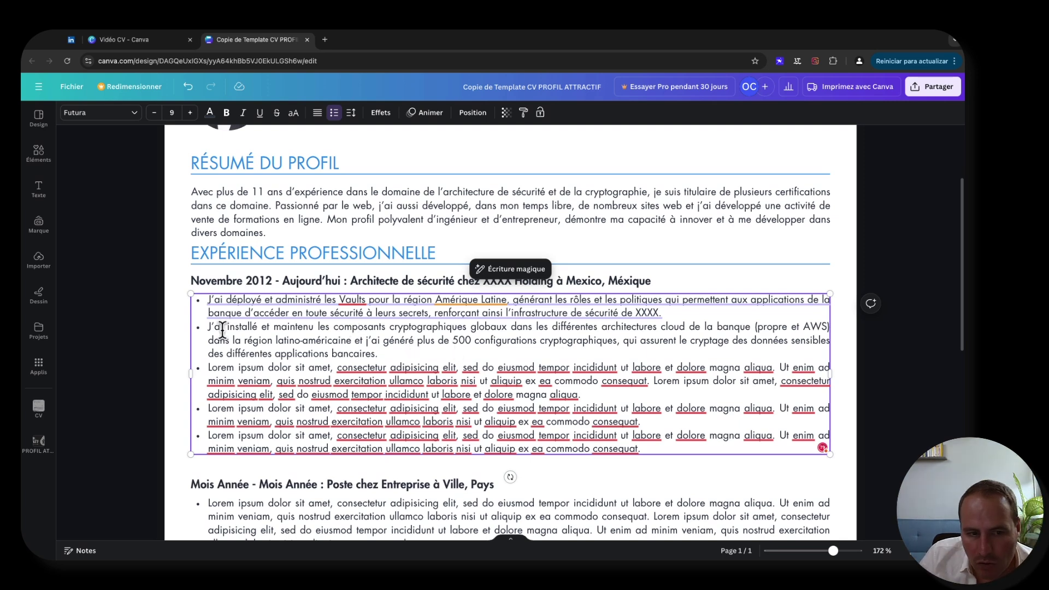
click(458, 339)
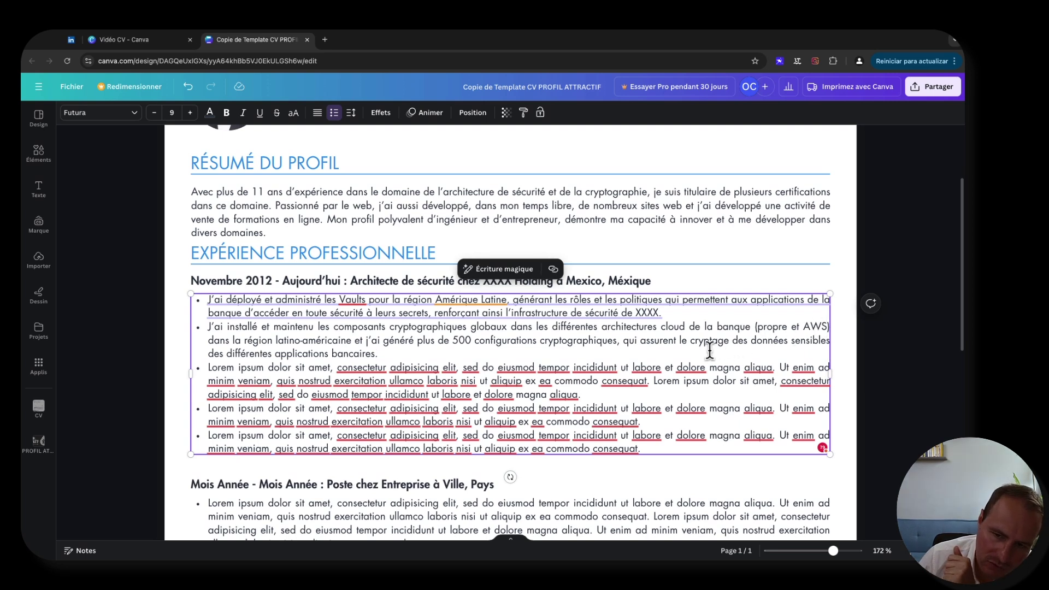
click(407, 357)
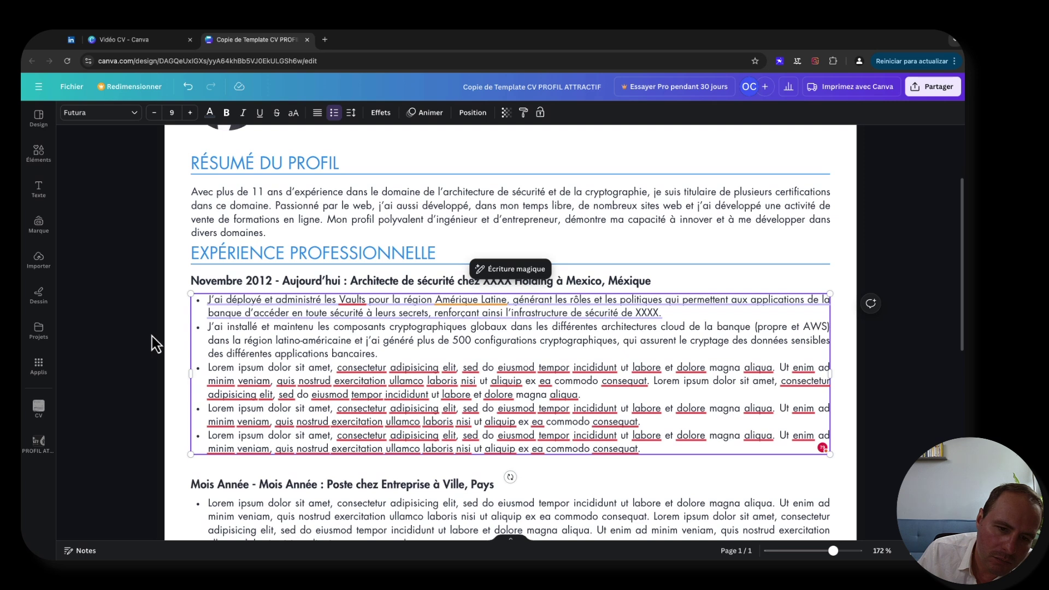
key(Escape)
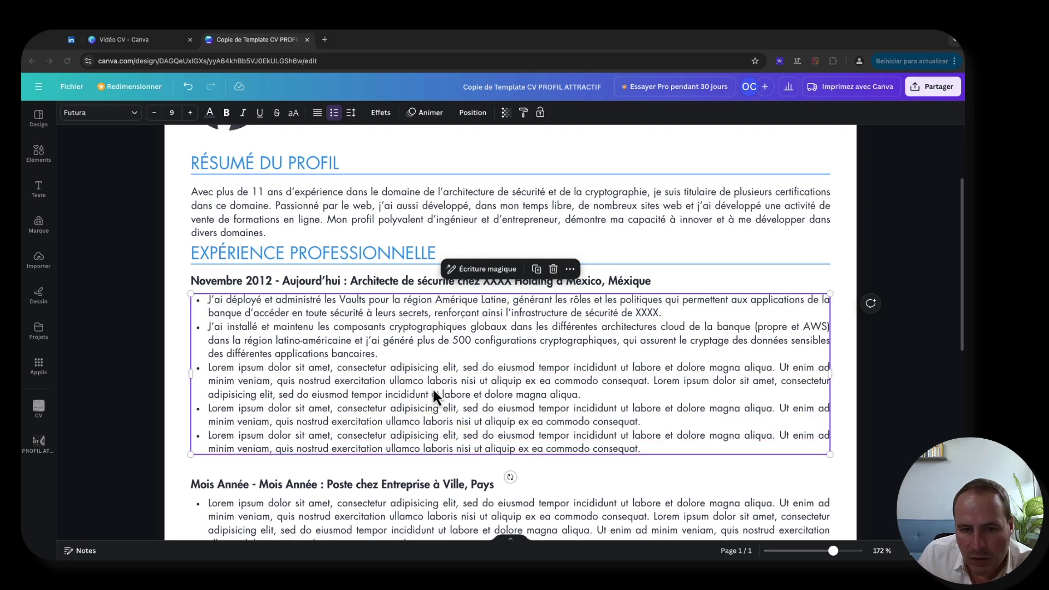
click(400, 353)
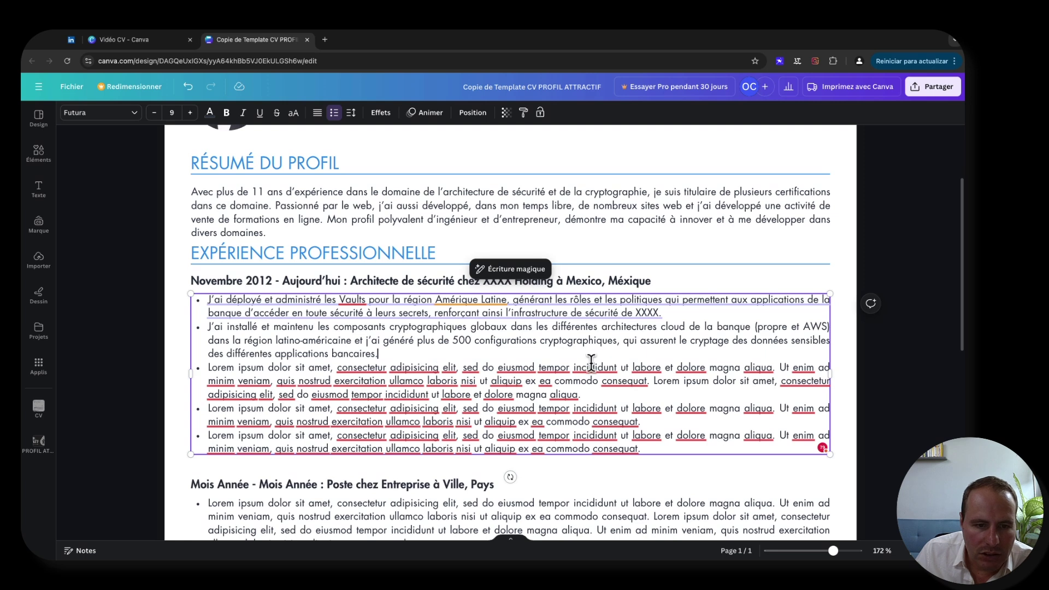
scroll(375, 360, down, 3)
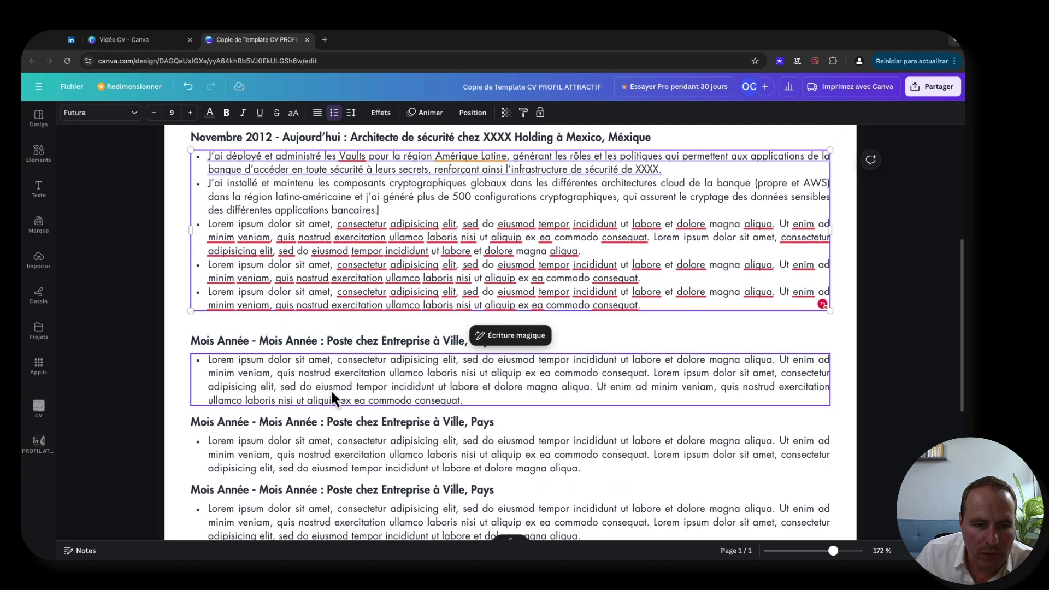
scroll(342, 391, down, 3)
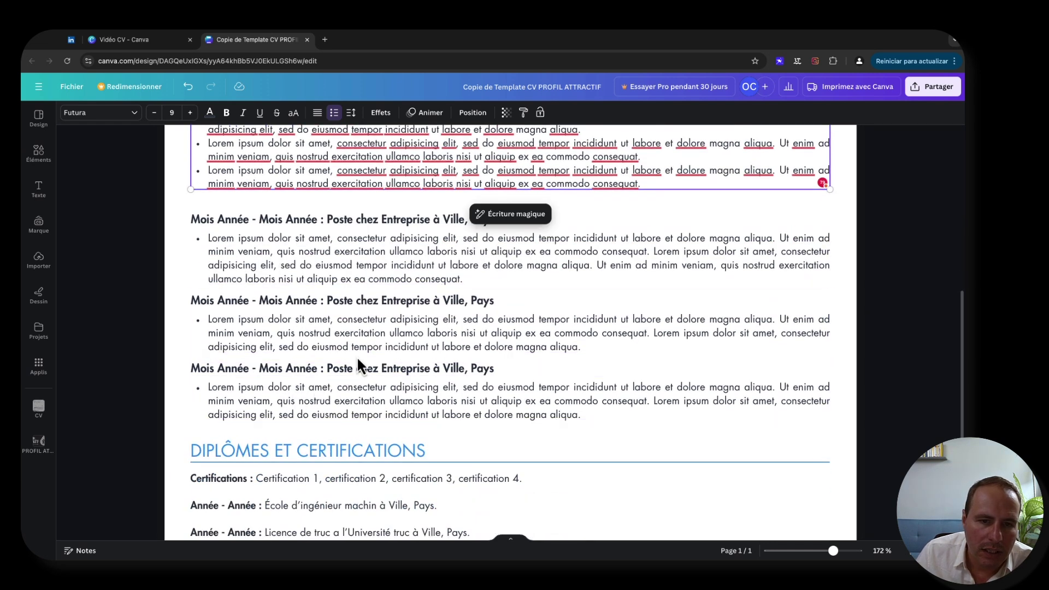
scroll(348, 350, down, 2)
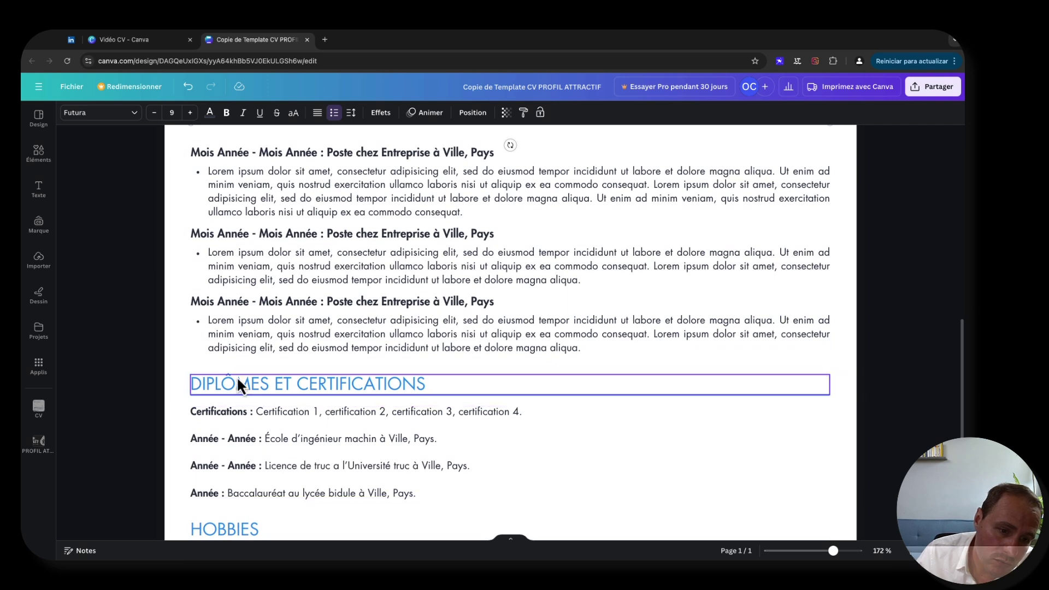
scroll(309, 323, up, 5)
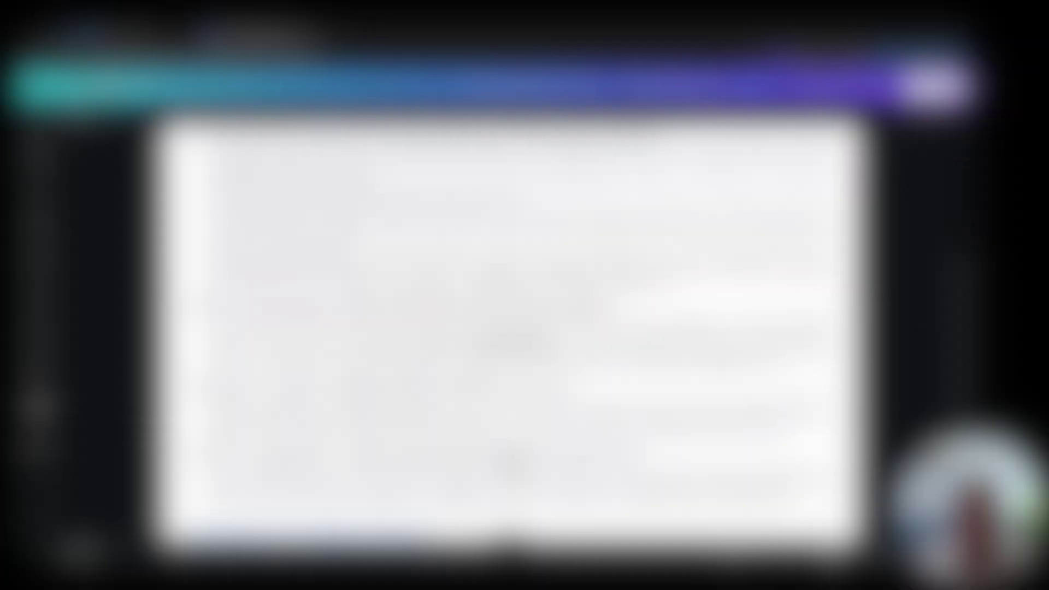
- Scroll up to review the experience section
scroll(385, 402, up, 1)
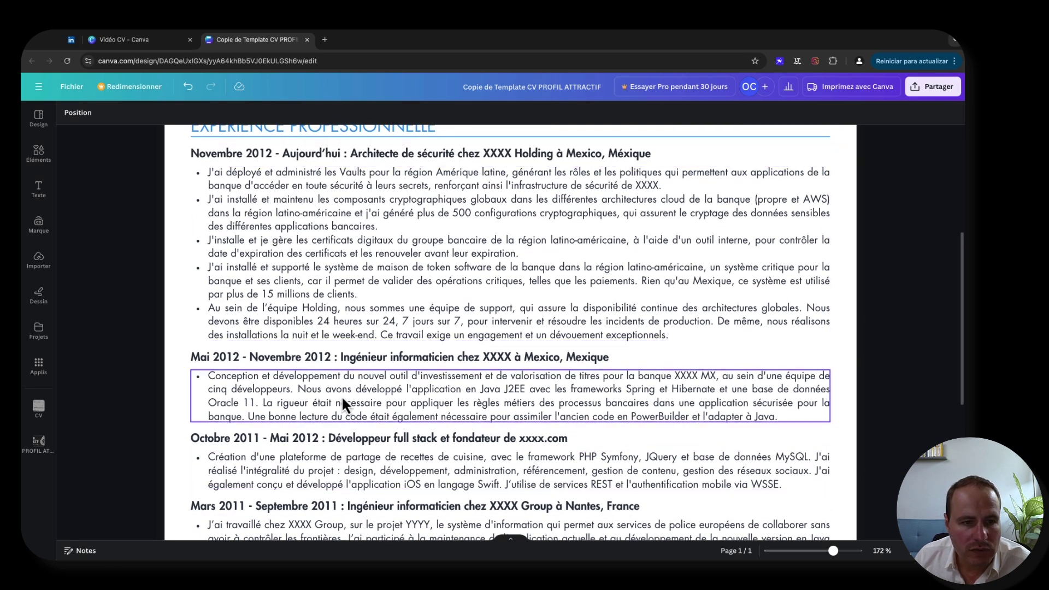
scroll(340, 381, up, 1)
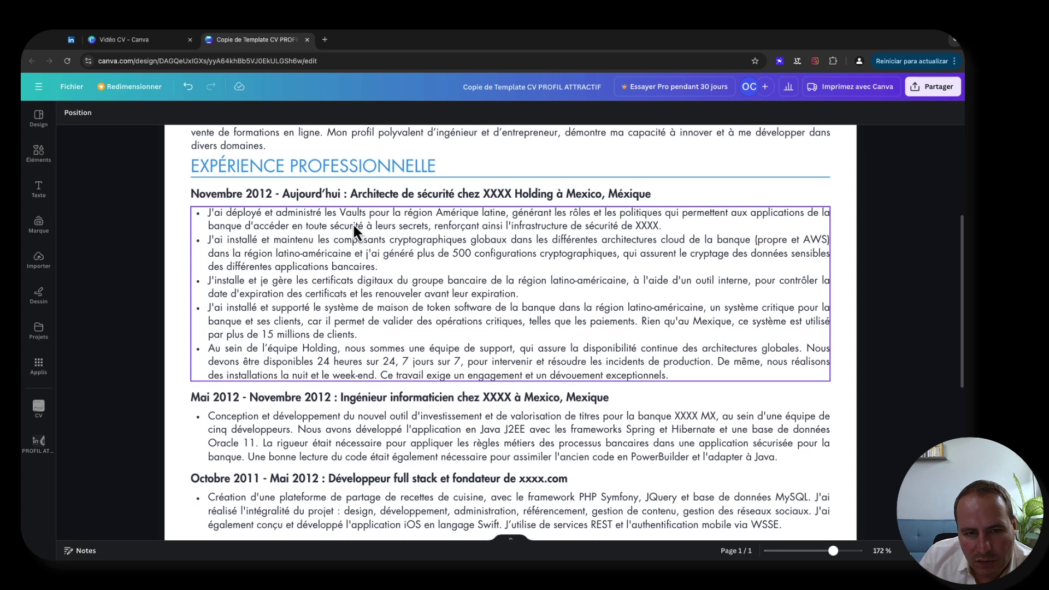
click(308, 333)
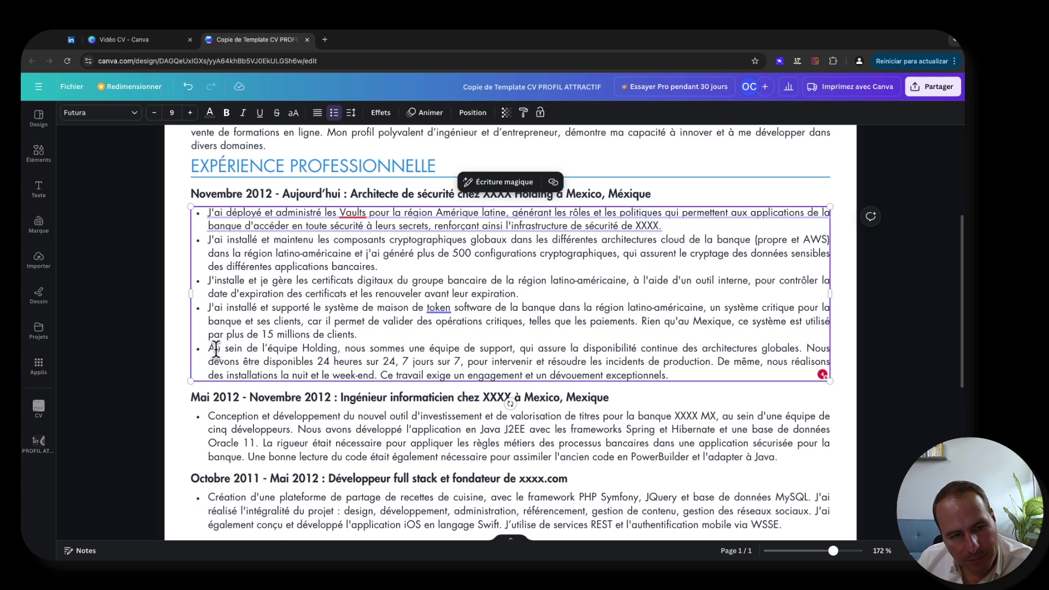
click(155, 332)
scroll(331, 339, down, 2)
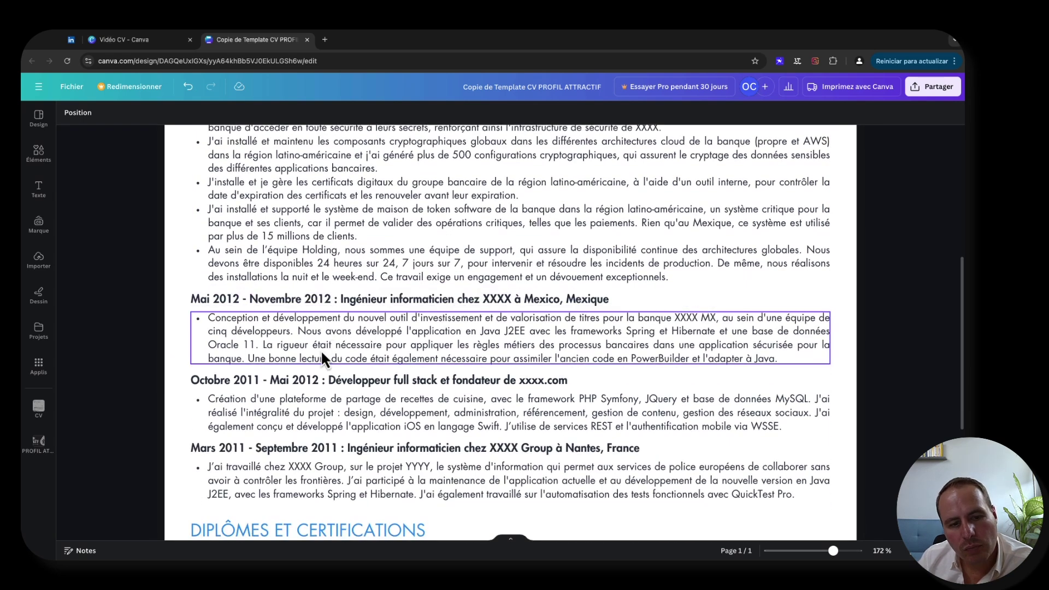
scroll(315, 298, down, 1)
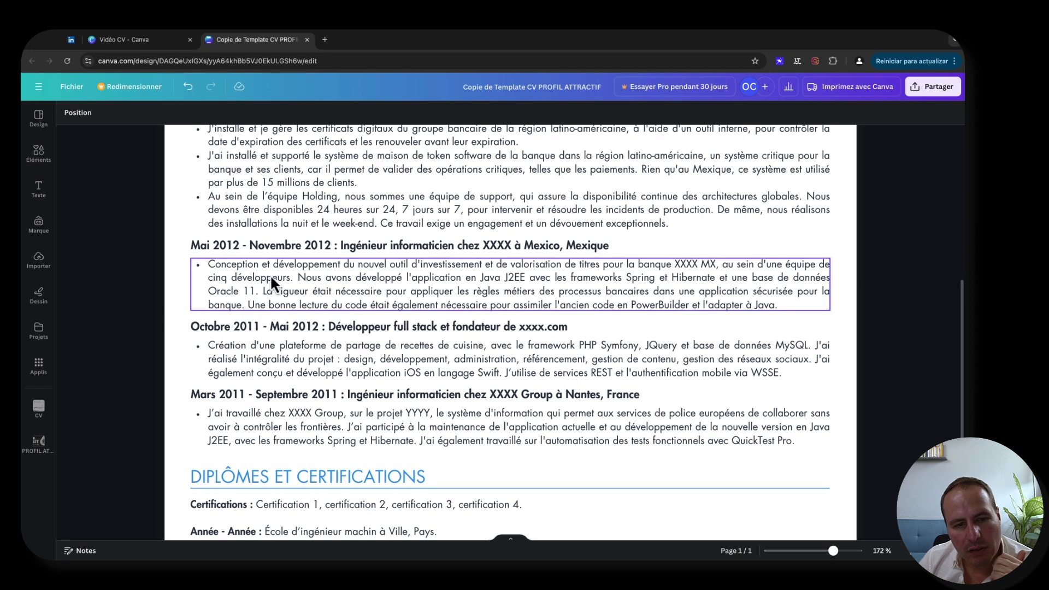
scroll(246, 290, up, 3)
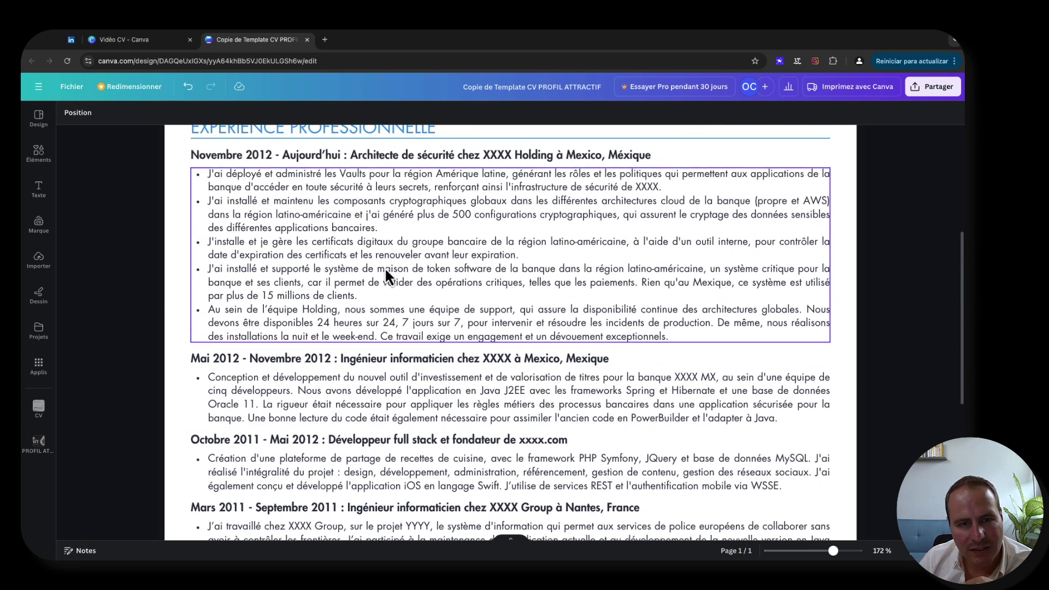
scroll(306, 279, down, 3)
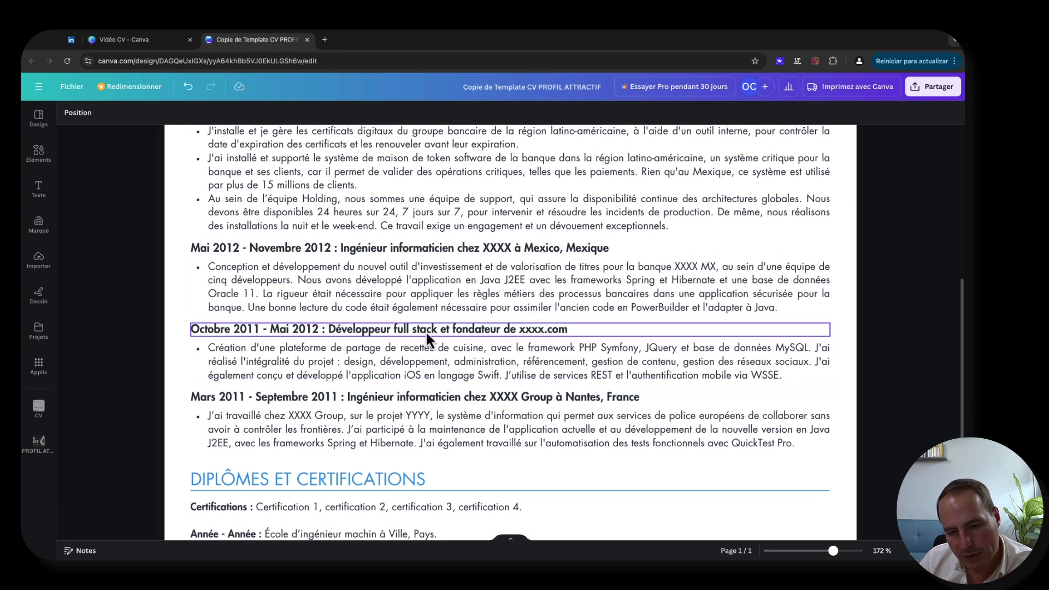
click(451, 332)
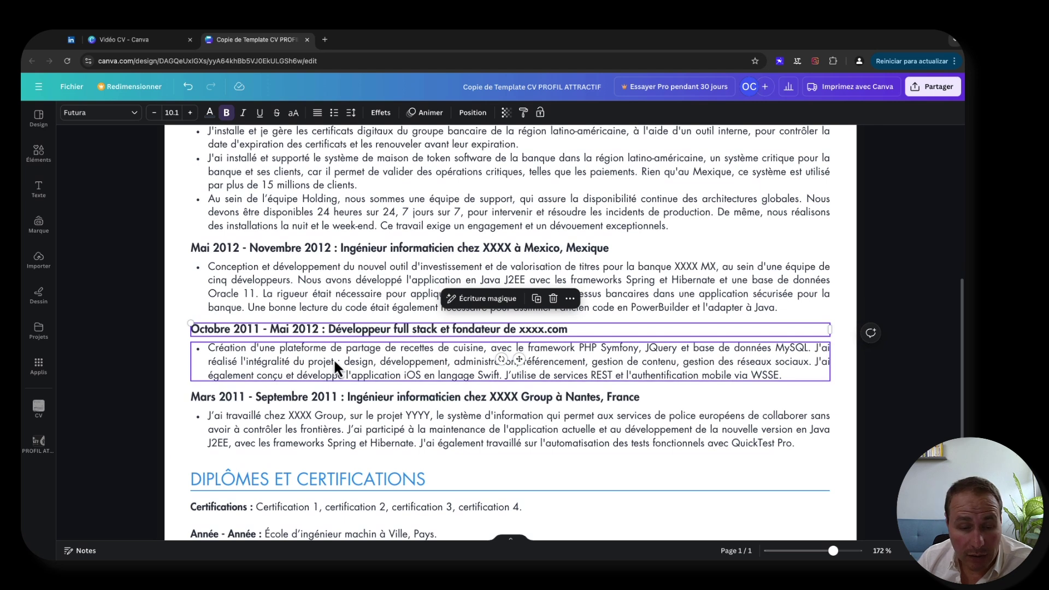
click(245, 347)
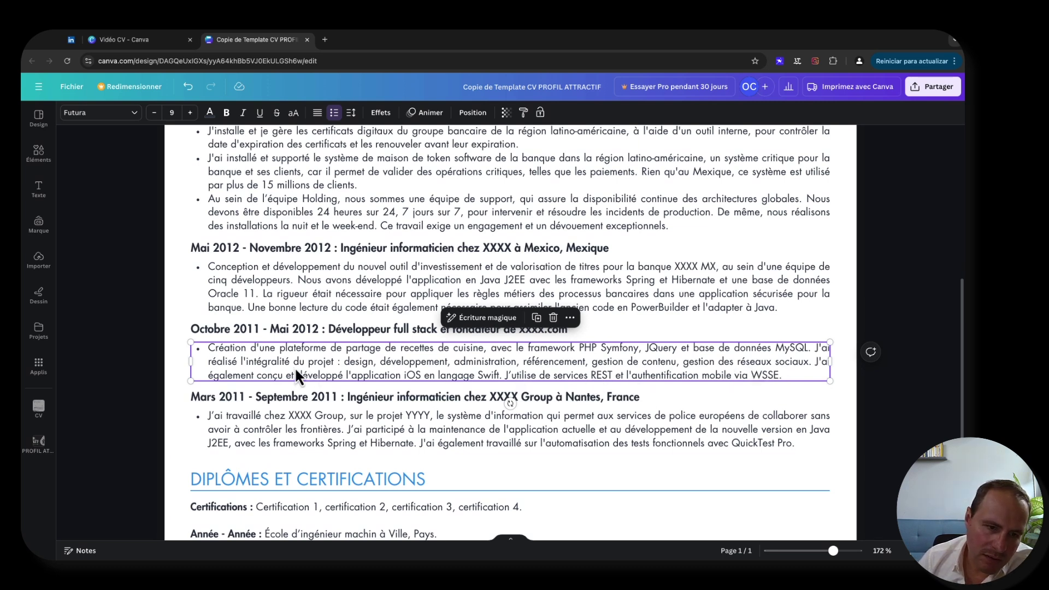
click(137, 361)
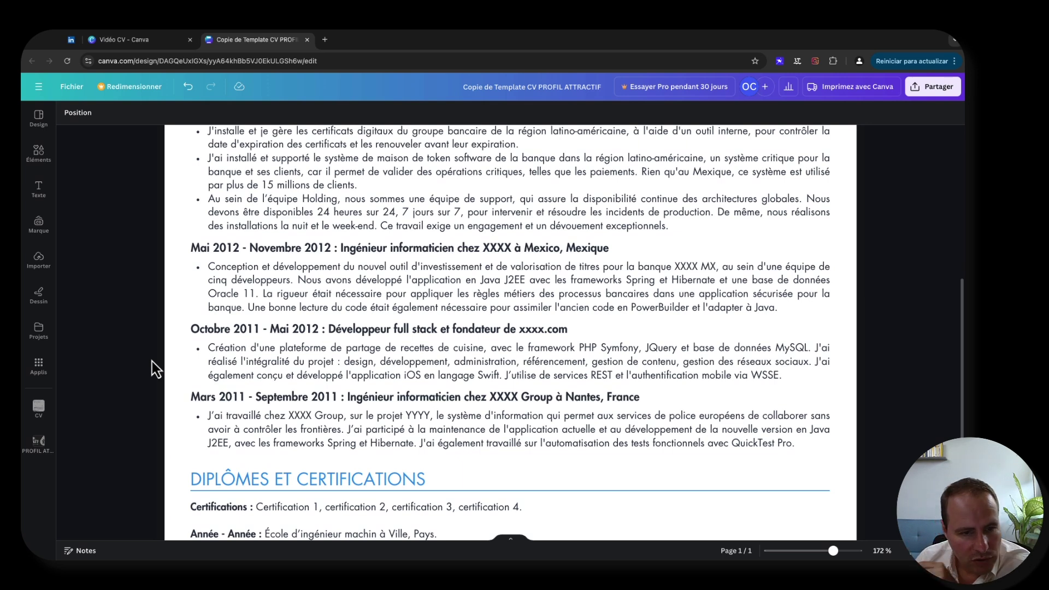
scroll(165, 356, up, 6)
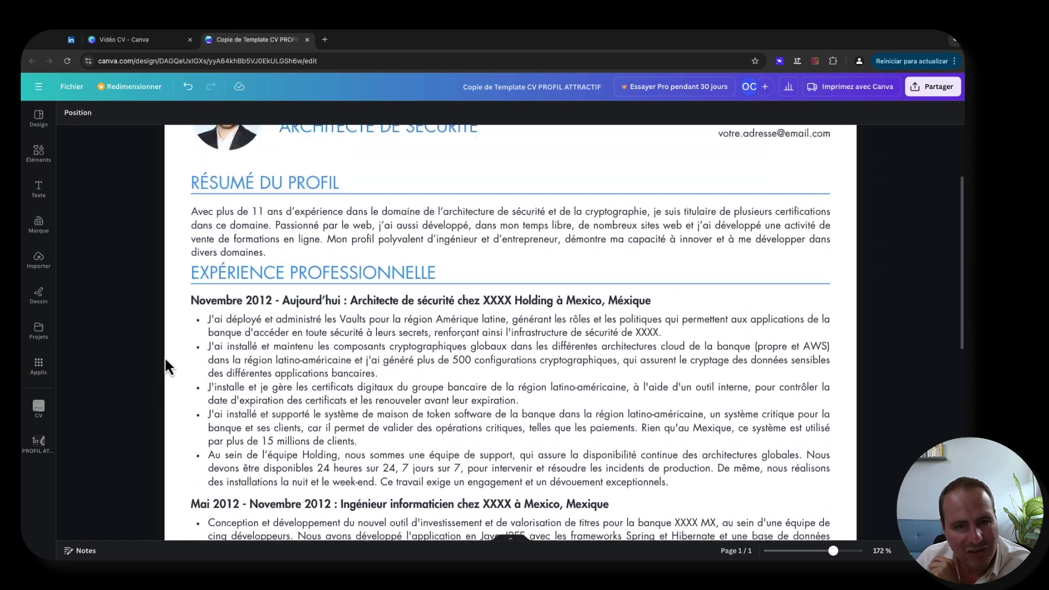
scroll(165, 360, down, 8)
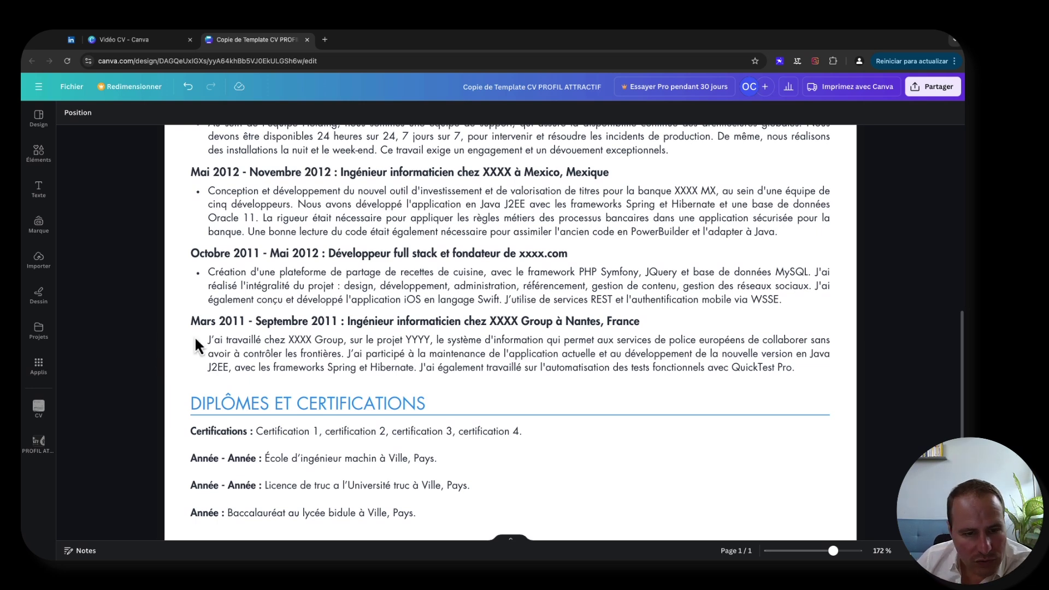
scroll(290, 350, down, 4)
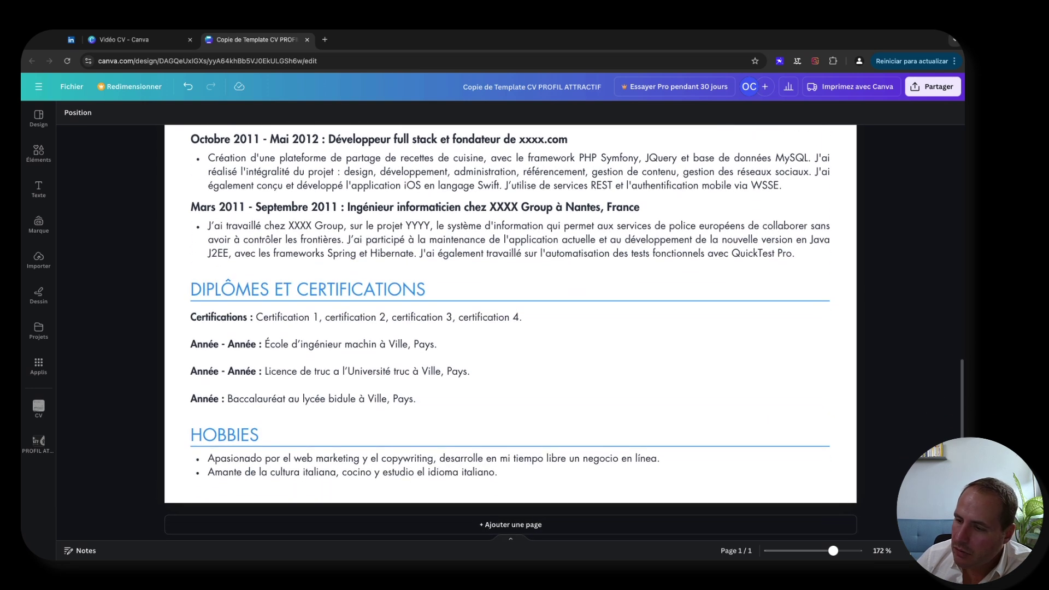
scroll(242, 287, up, 15)
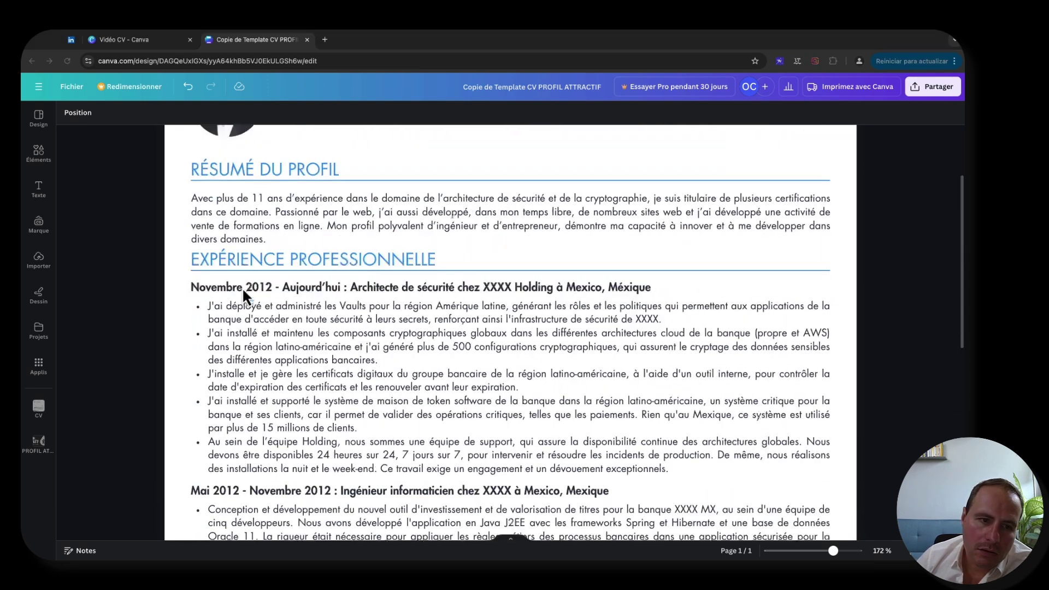
scroll(242, 287, down, 3)
scroll(243, 292, down, 5)
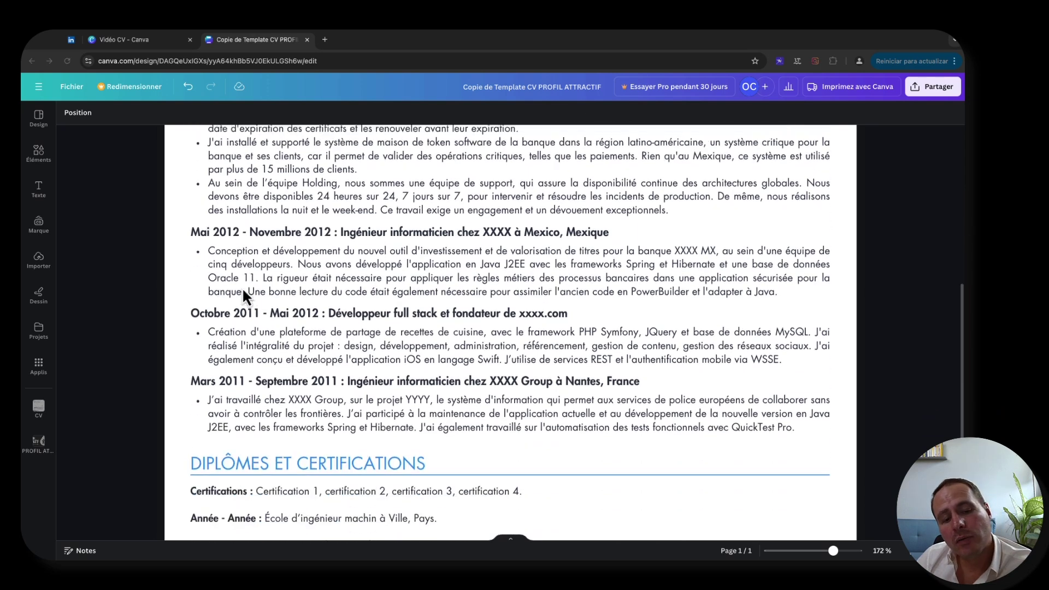
scroll(242, 292, up, 9)
scroll(262, 296, down, 5)
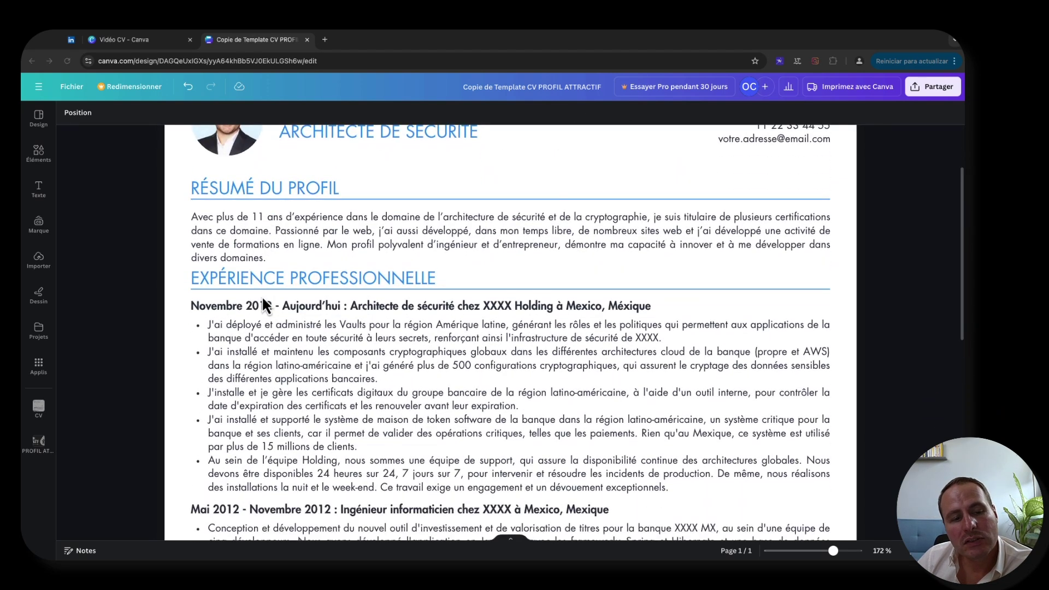
scroll(262, 302, up, 5)
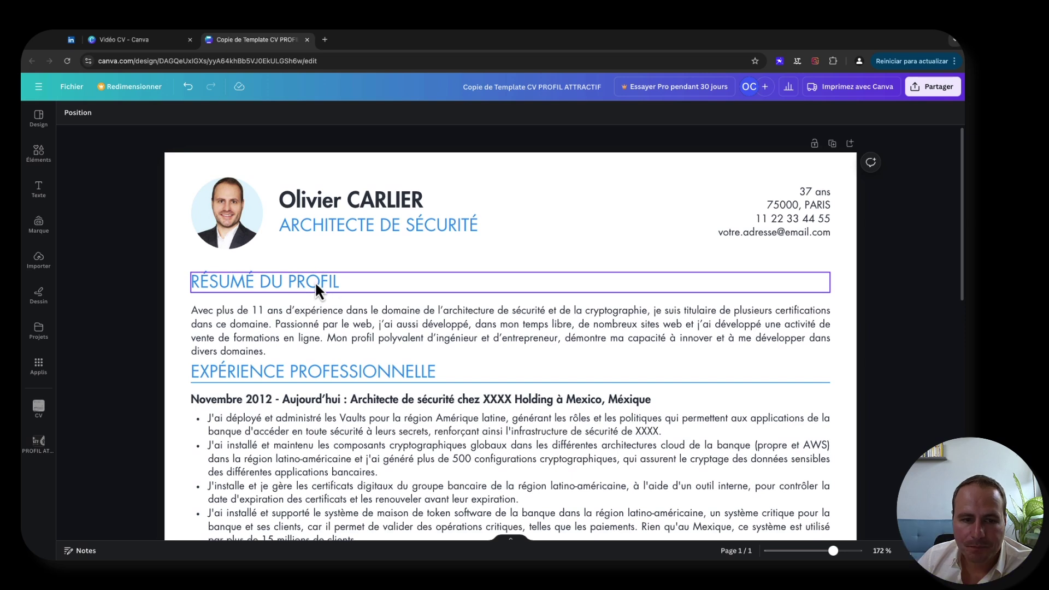
- Select the profile summary and each job description in turn to review the experience layout
click(297, 375)
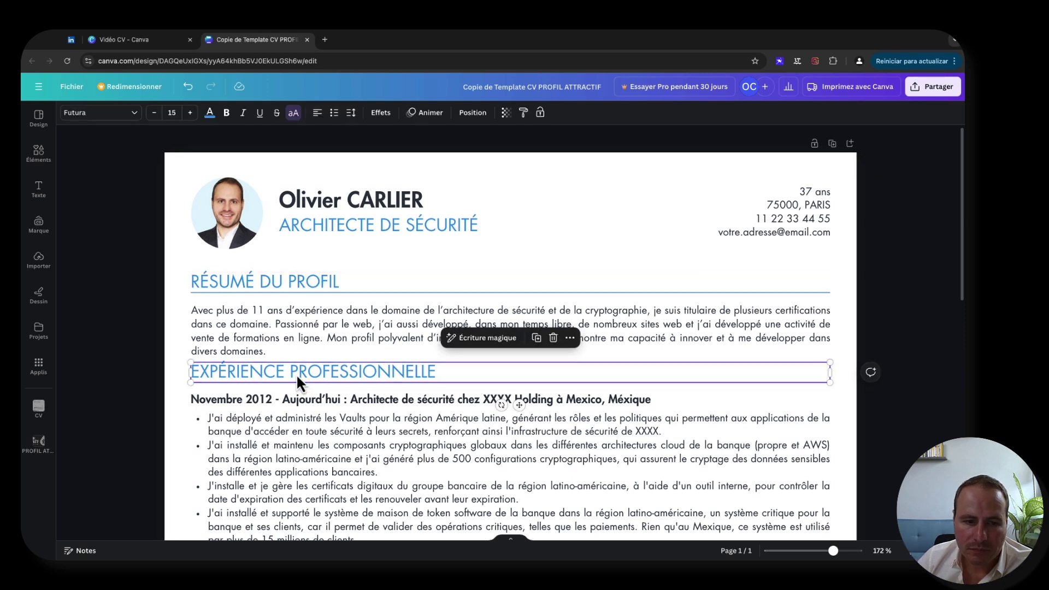
click(283, 327)
scroll(310, 342, down, 2)
click(298, 344)
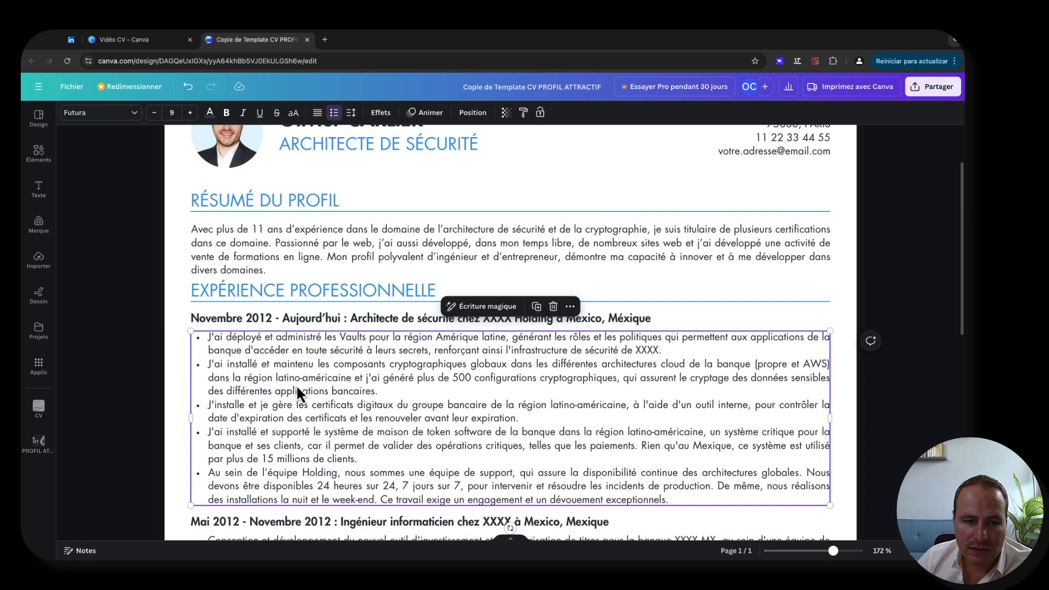
scroll(296, 386, down, 5)
click(290, 360)
click(302, 424)
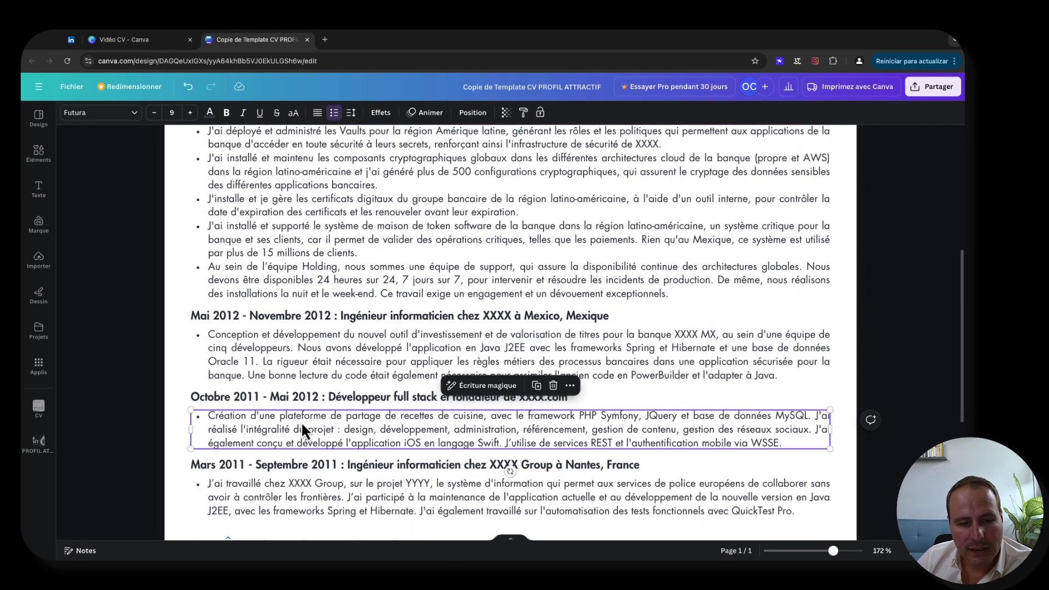
scroll(320, 408, down, 6)
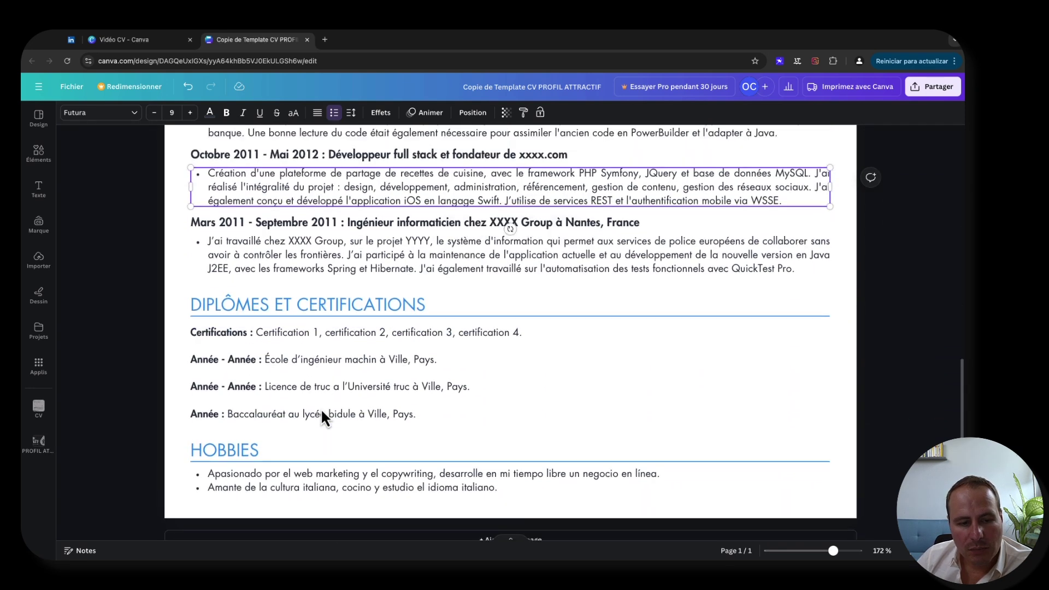
scroll(320, 408, up, 12)
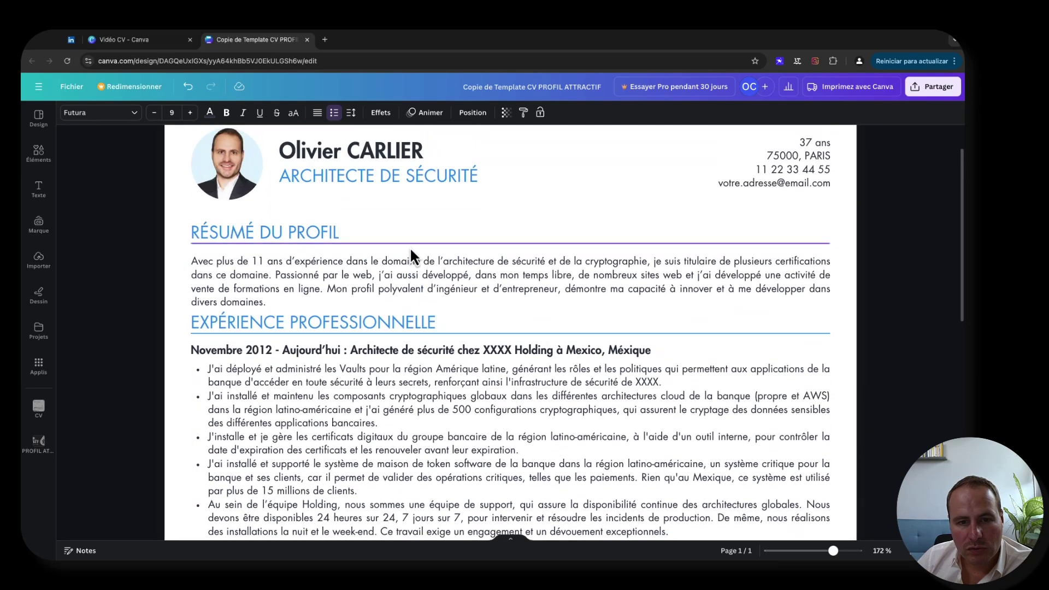
- Try repositioning the RÉSUMÉ DU PROFIL heading, then reselect the current job's bullet list
click(410, 245)
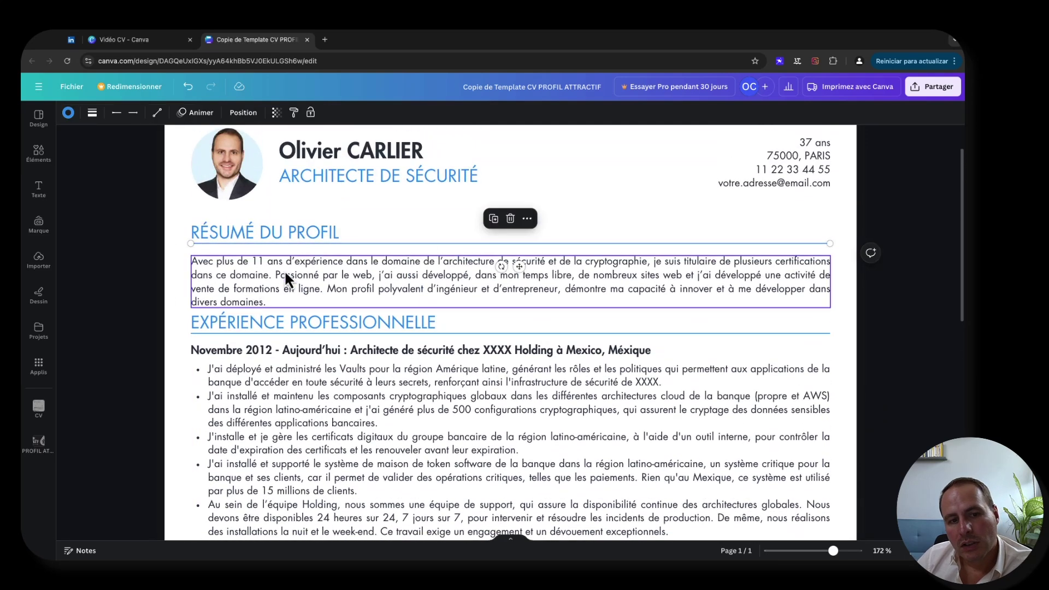
mouse_move(287, 236)
mouse_down()
mouse_move(270, 202)
mouse_move(431, 209)
mouse_move(305, 216)
mouse_move(324, 232)
mouse_move(356, 226)
mouse_move(307, 235)
mouse_up()
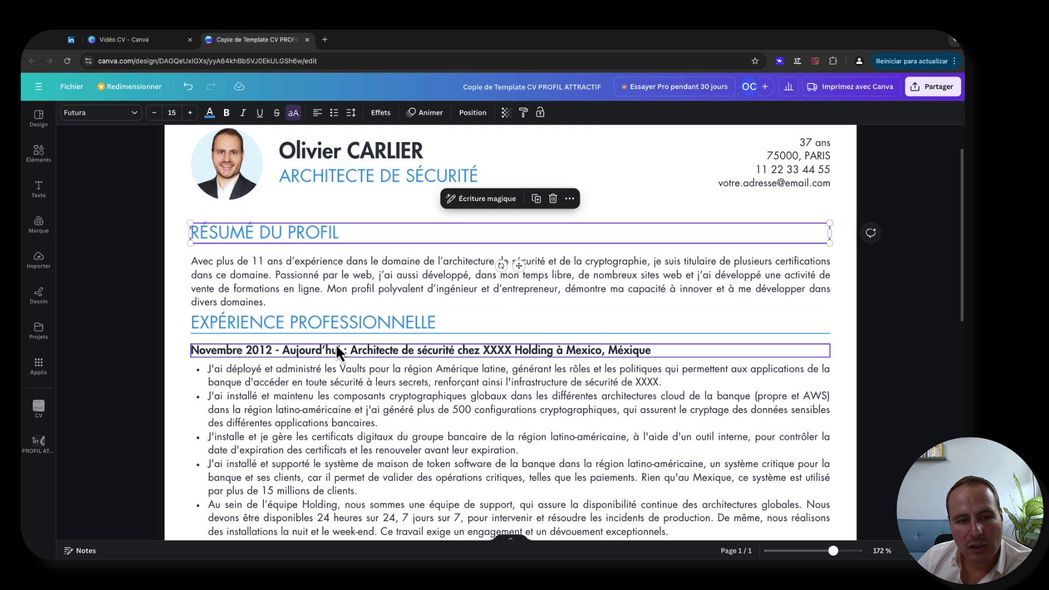
scroll(336, 343, down, 5)
scroll(309, 330, up, 2)
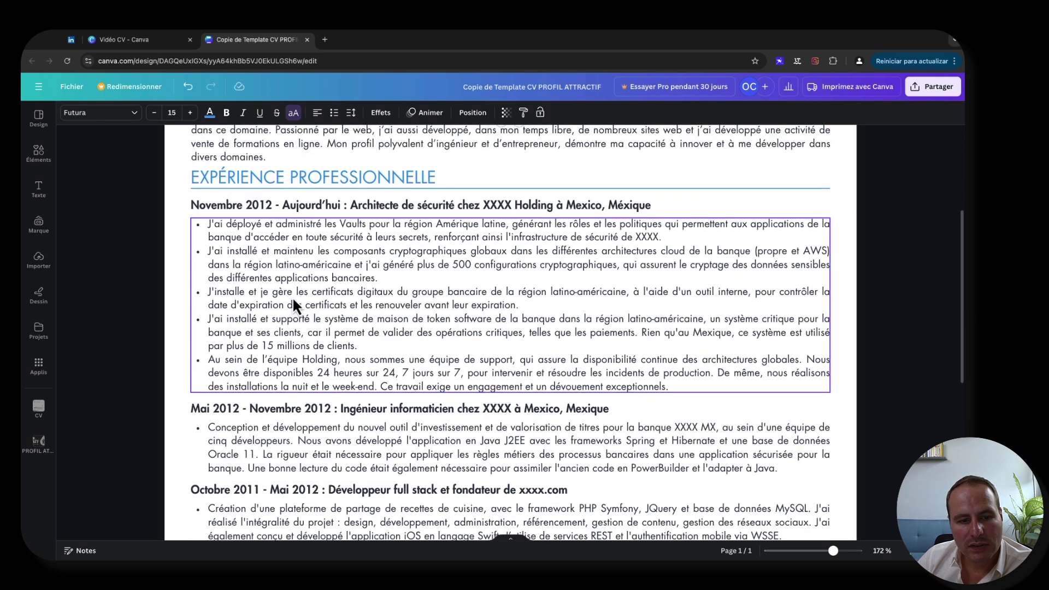
click(300, 345)
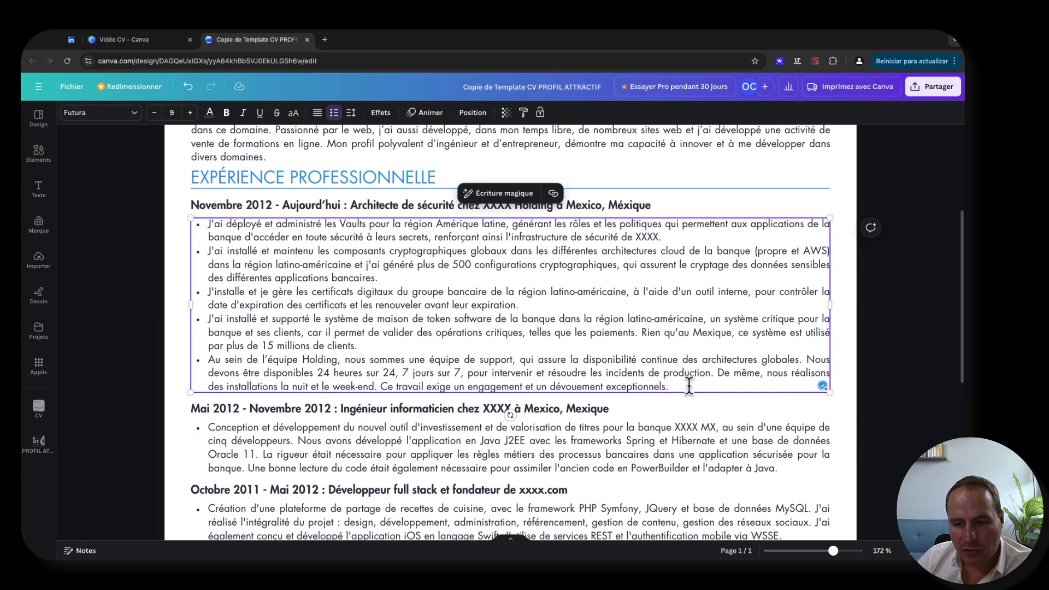
- Delete the last bullet about the Holding support team and its leftover empty line
triple_click(204, 363)
key(BackSpace)
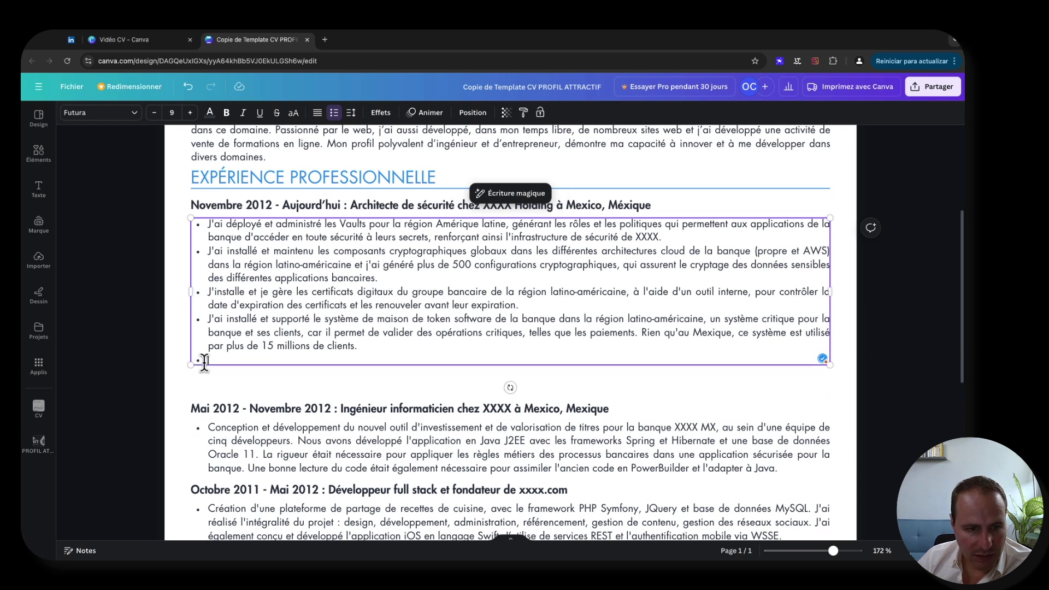
key(BackSpace)
click(128, 345)
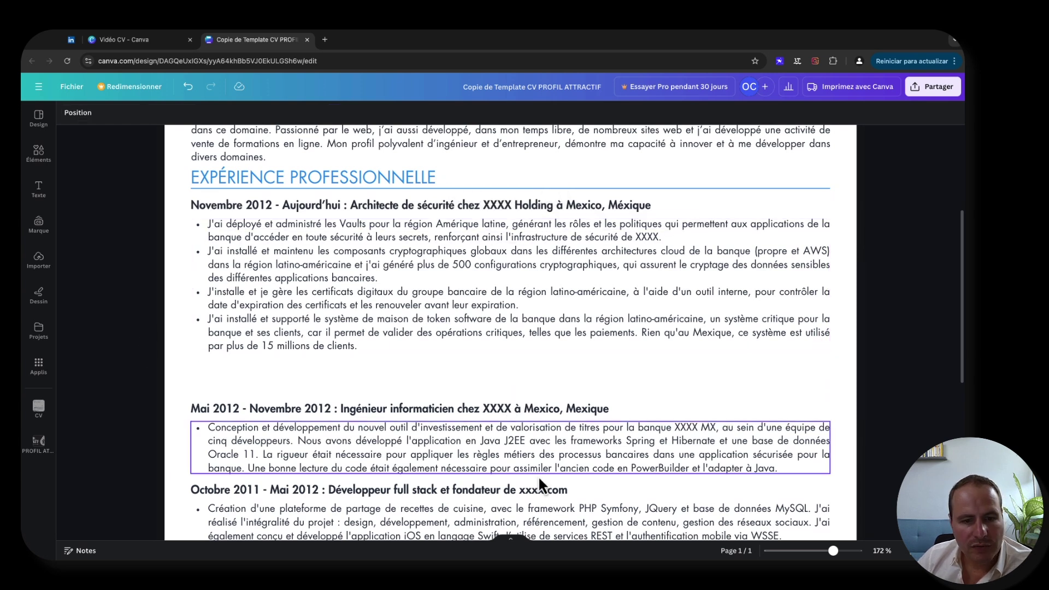
- Select the three earlier job entries together and move them to adjust the gap below the first job
scroll(334, 396, down, 5)
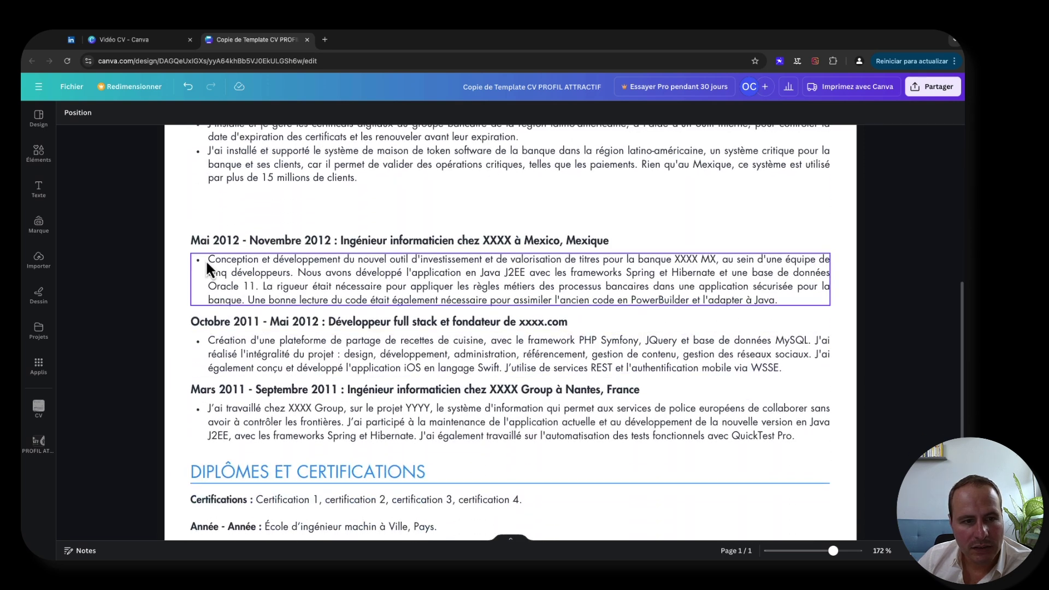
drag(175, 228, 860, 492)
scroll(716, 423, up, 5)
drag(716, 423, 376, 314)
scroll(348, 339, up, 1)
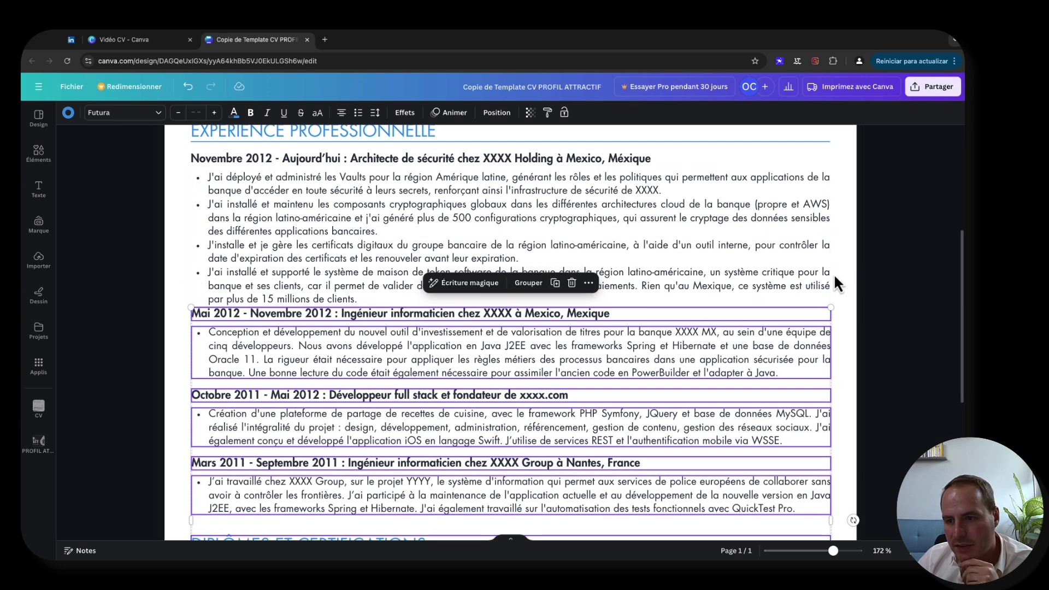
mouse_move(654, 317)
mouse_down()
mouse_move(658, 339)
mouse_move(658, 327)
mouse_up()
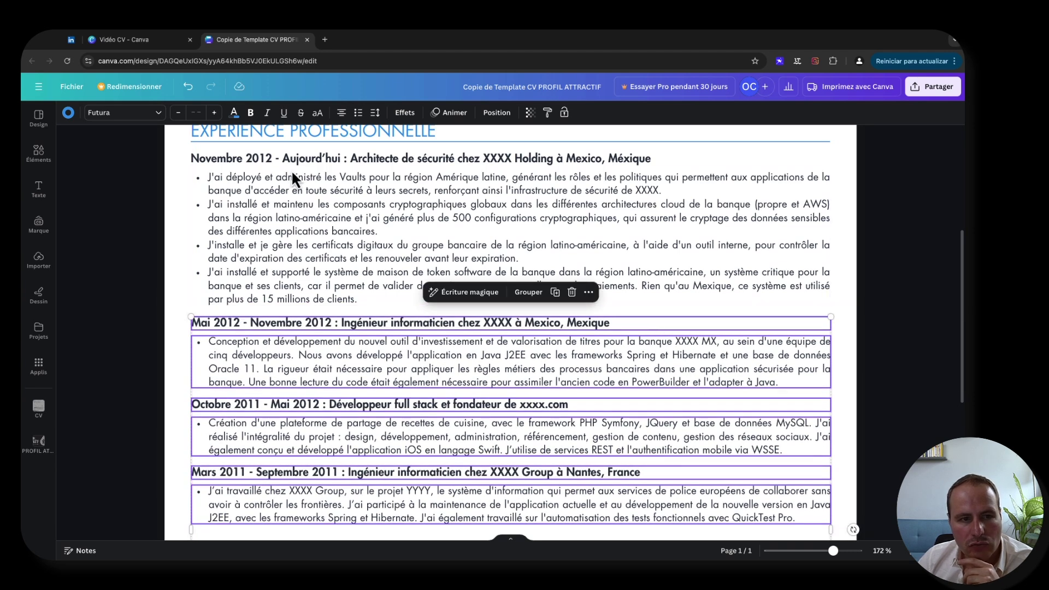
- Shift the first experience block (heading, date line and bullets) slightly down
click(248, 285)
scroll(248, 285, up, 1)
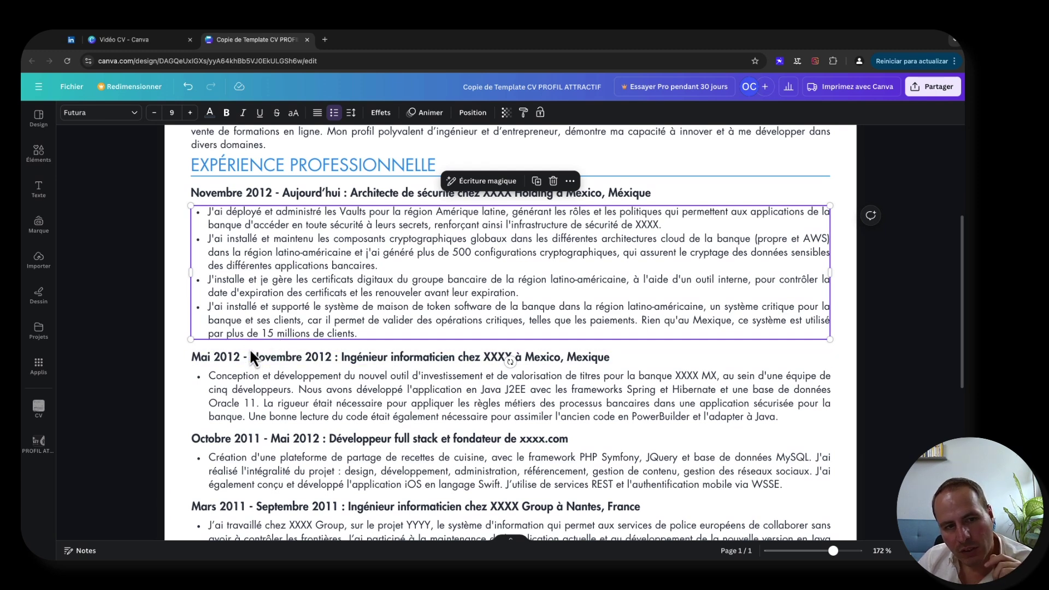
scroll(262, 194, up, 2)
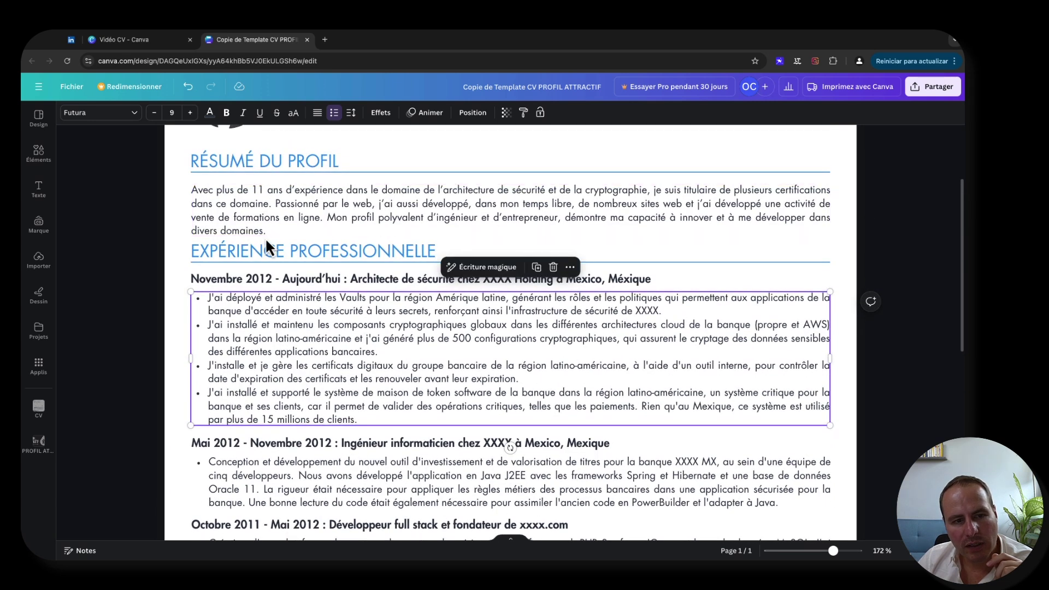
drag(179, 250, 523, 411)
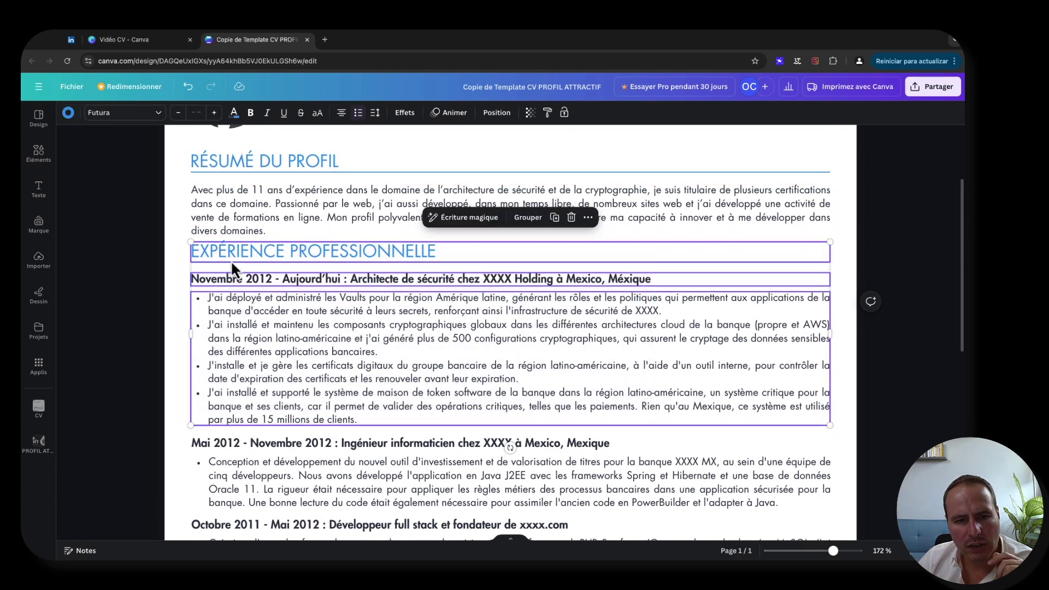
drag(267, 244, 266, 252)
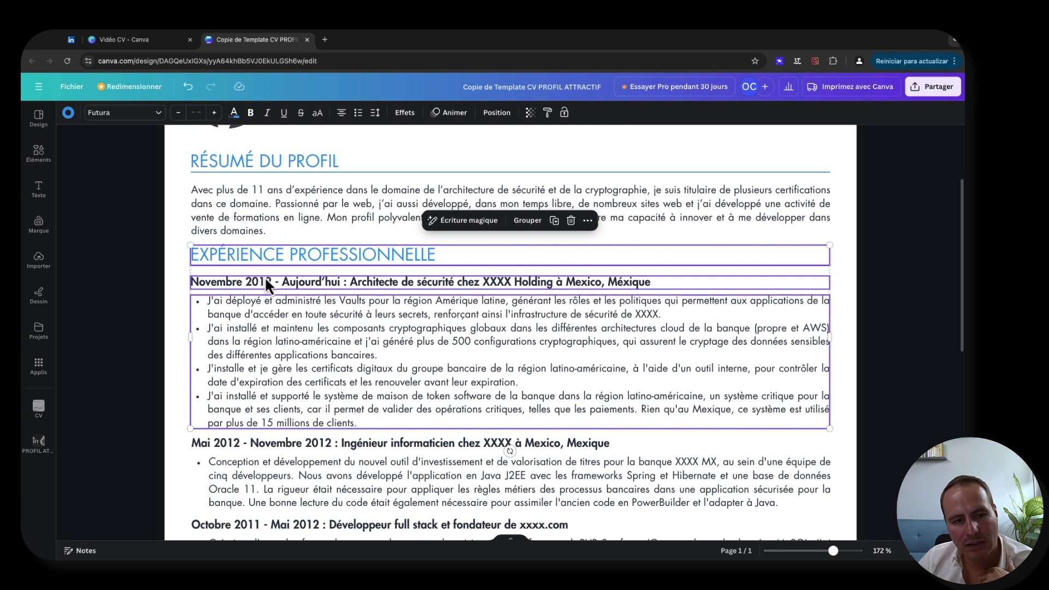
- Select the Diplômes et Certifications and Hobbies text boxes together and drag them a few pixels up
scroll(266, 277, down, 7)
click(279, 291)
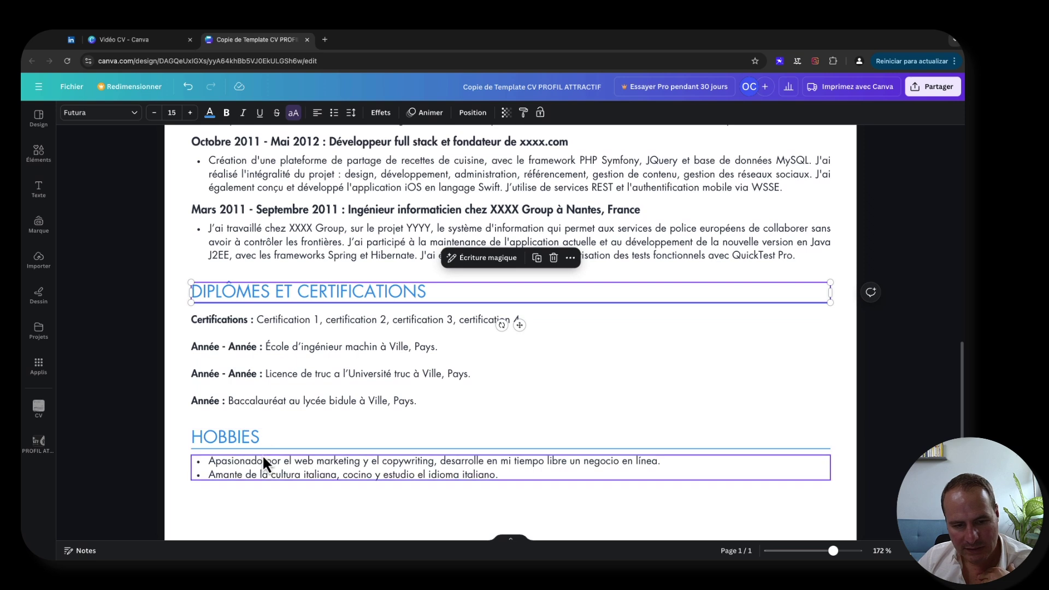
click(200, 438)
shift+click(274, 461)
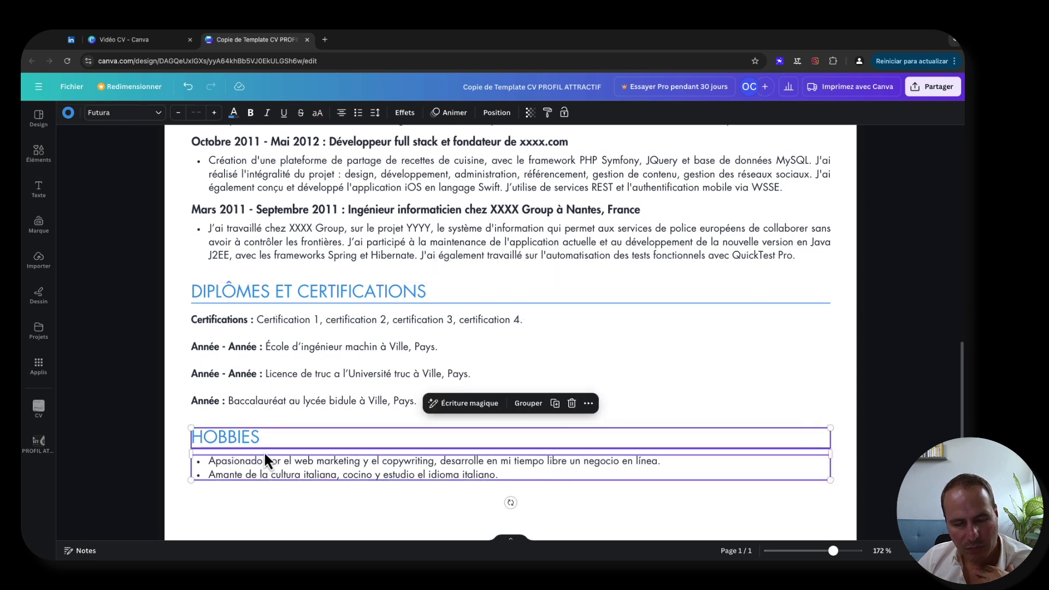
click(185, 347)
scroll(186, 322, up, 7)
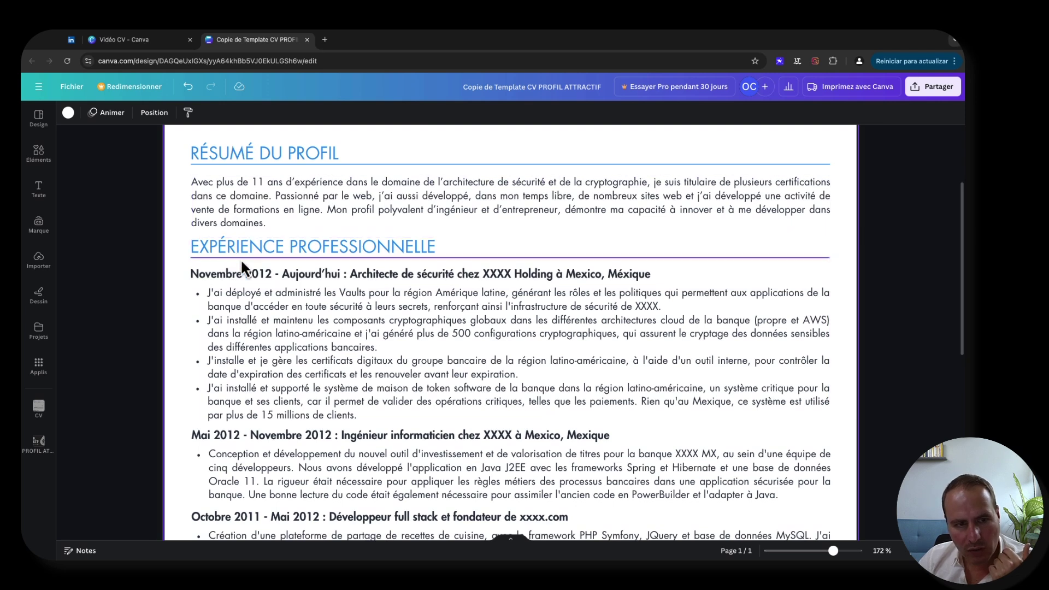
scroll(248, 335, down, 5)
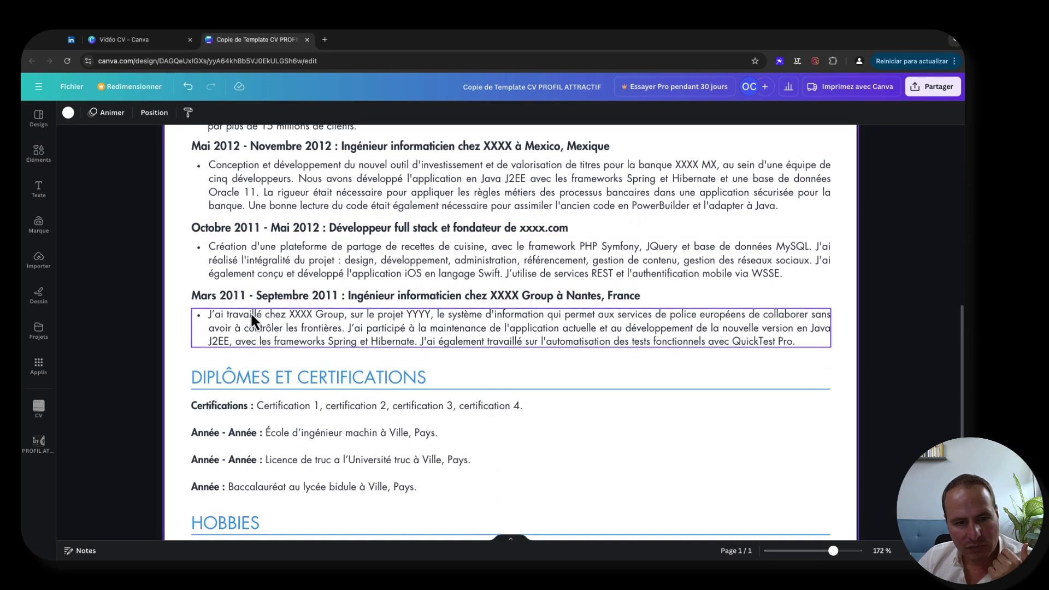
drag(175, 375, 750, 485)
scroll(526, 445, down, 2)
drag(253, 284, 253, 280)
click(171, 269)
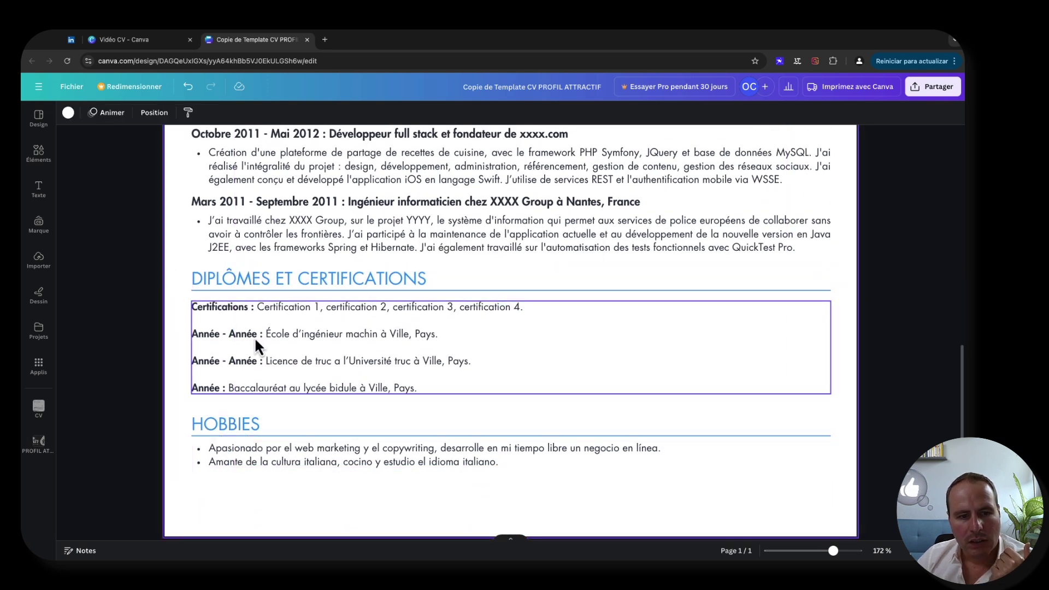
scroll(255, 334, up, 2)
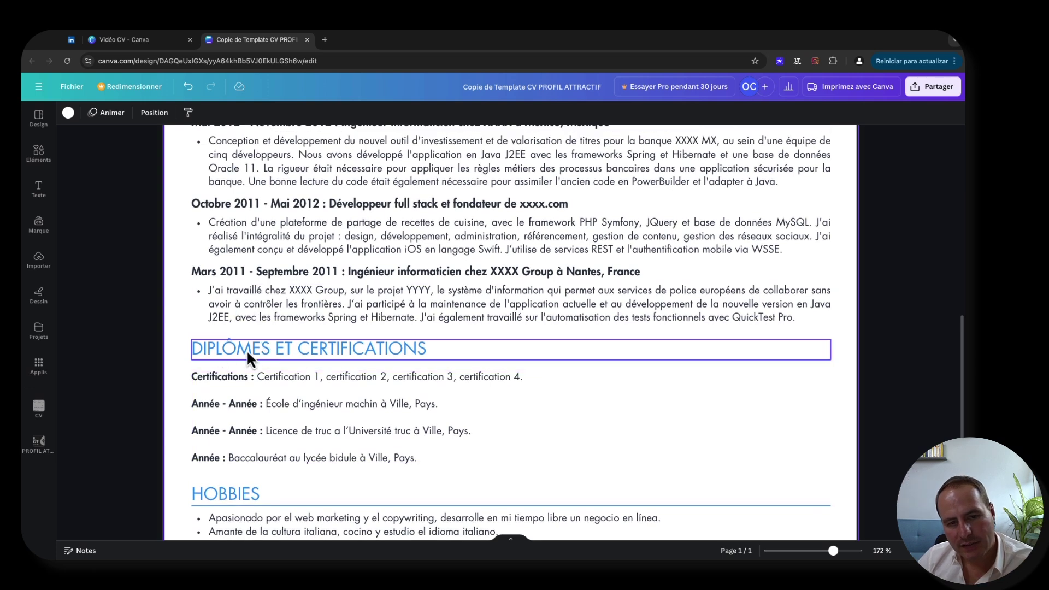
scroll(273, 339, up, 10)
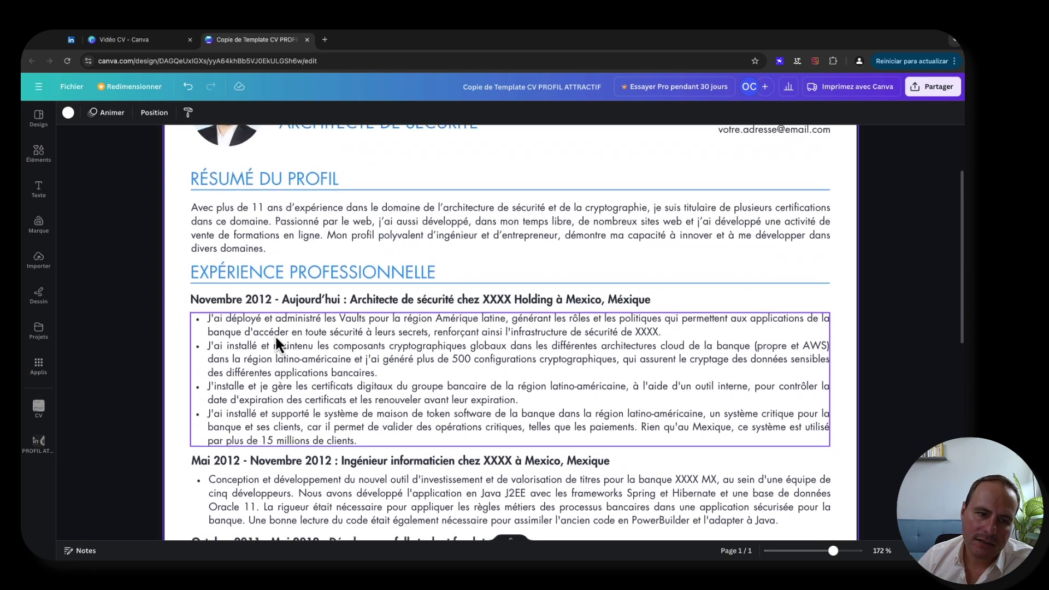
scroll(274, 334, down, 1)
- Move the RÉSUMÉ DU PROFIL heading back onto the text column in its original position
click(289, 264)
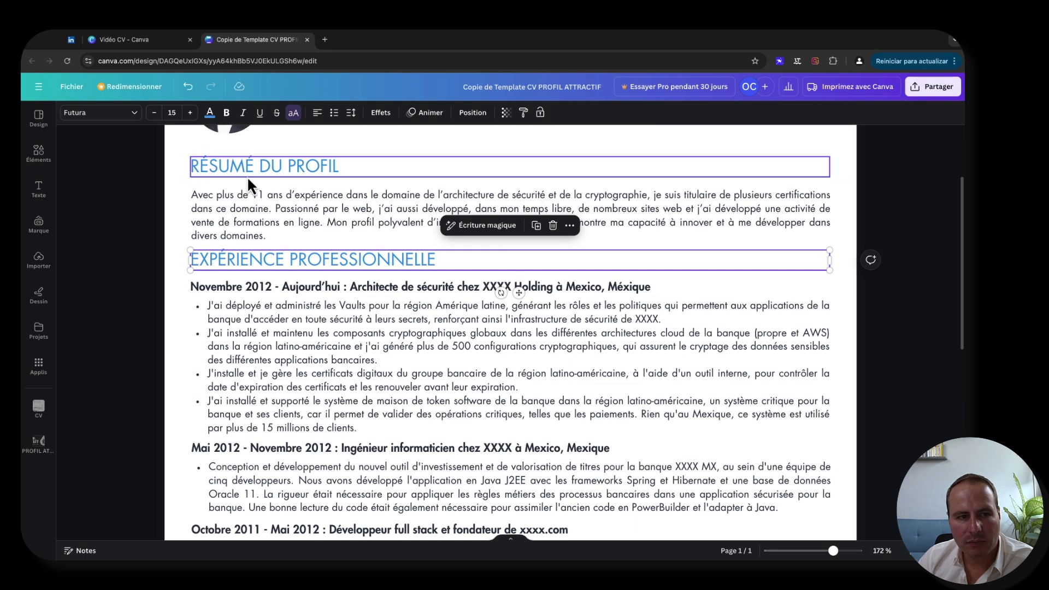
drag(175, 147, 247, 166)
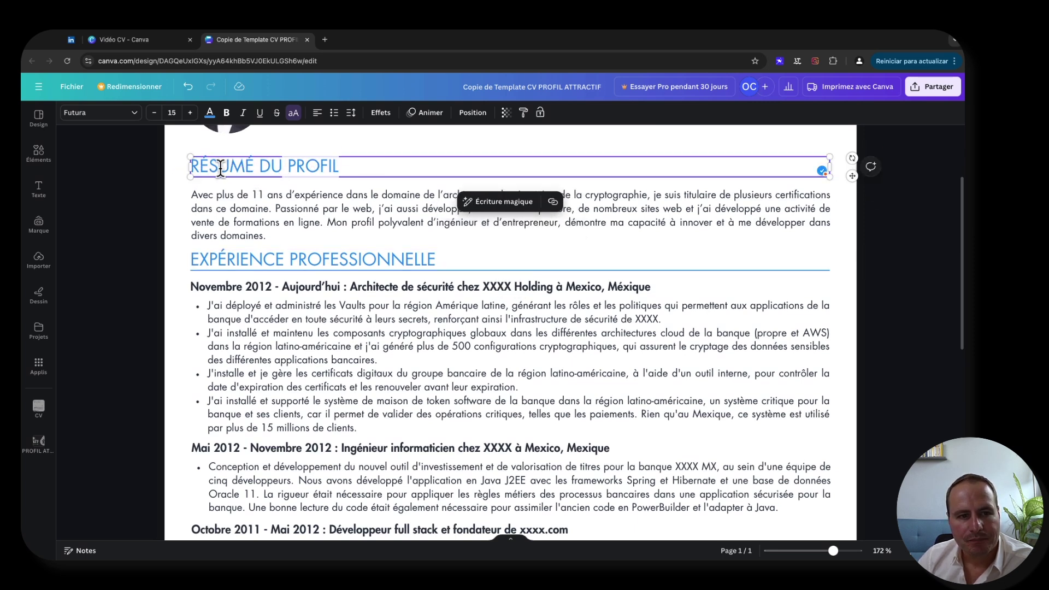
click(172, 167)
drag(219, 165, 245, 152)
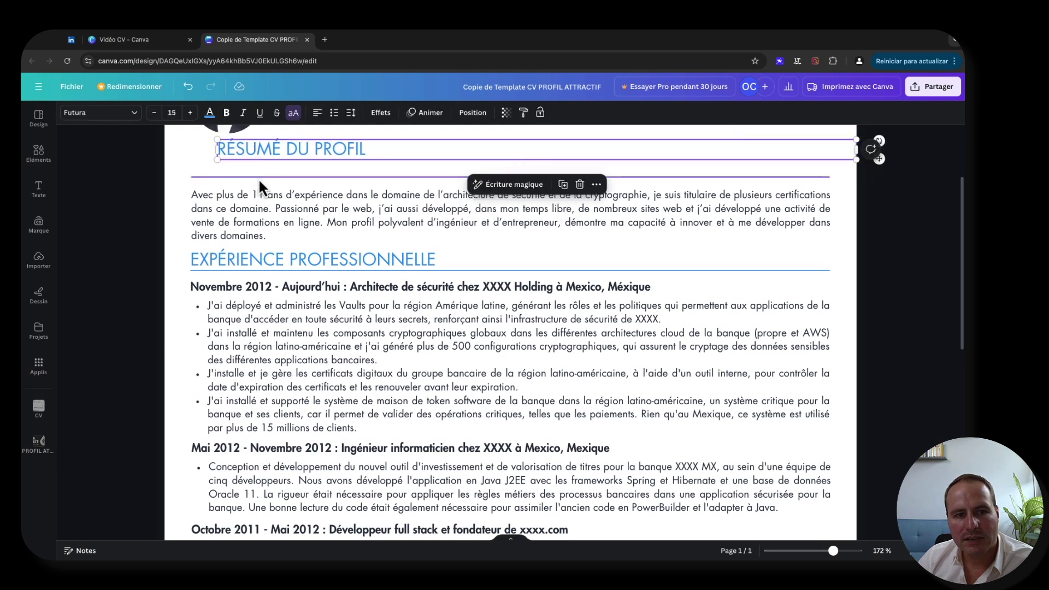
click(185, 159)
key(super+z)
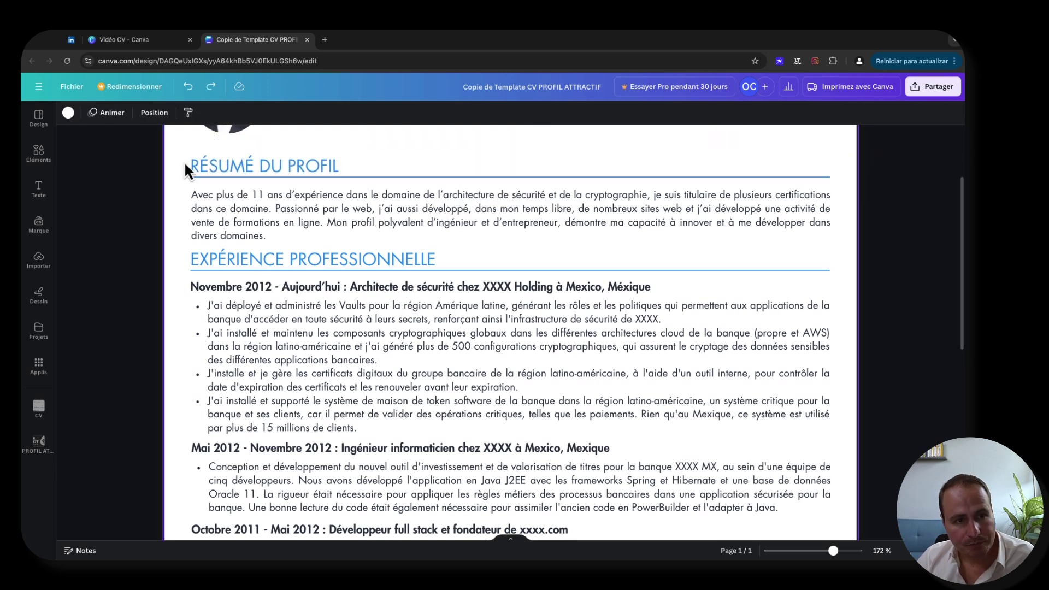
click(231, 175)
drag(230, 172, 272, 166)
click(376, 186)
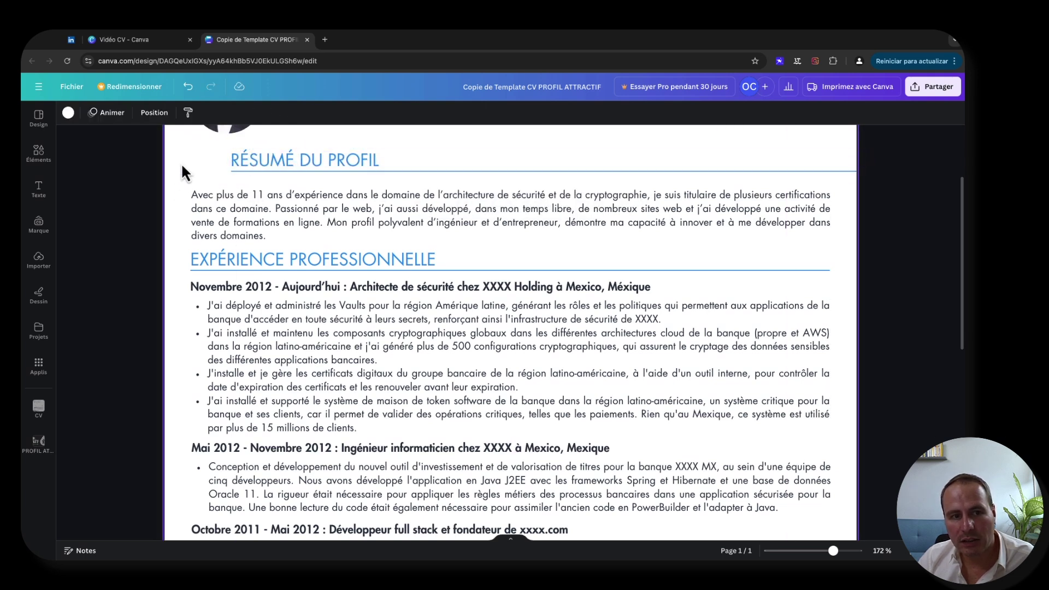
drag(279, 160, 241, 169)
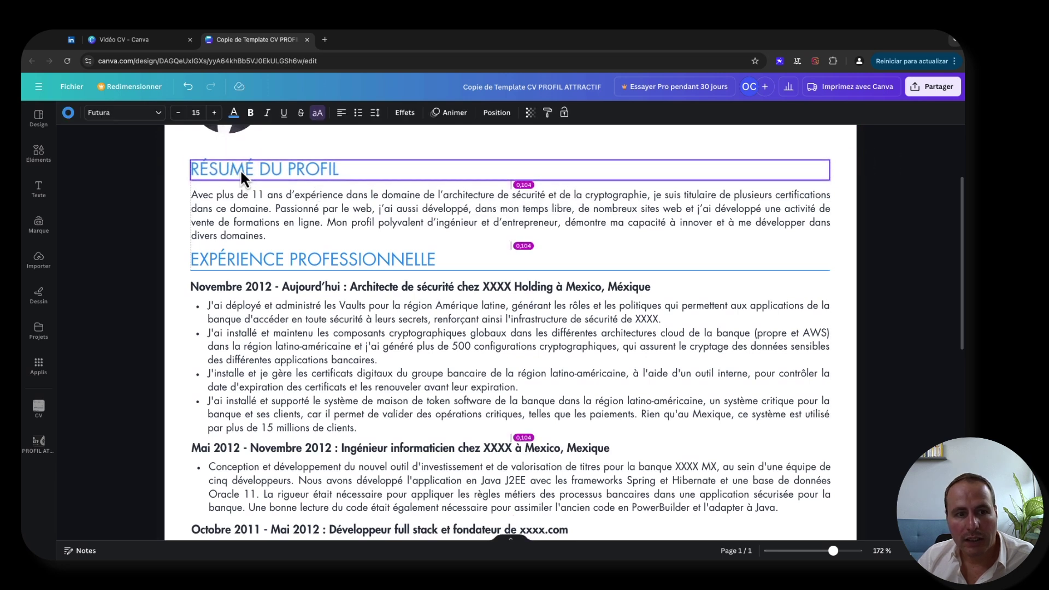
click(148, 173)
- Zoom out to 86% so the whole CV page is visible
scroll(153, 234, up, 3)
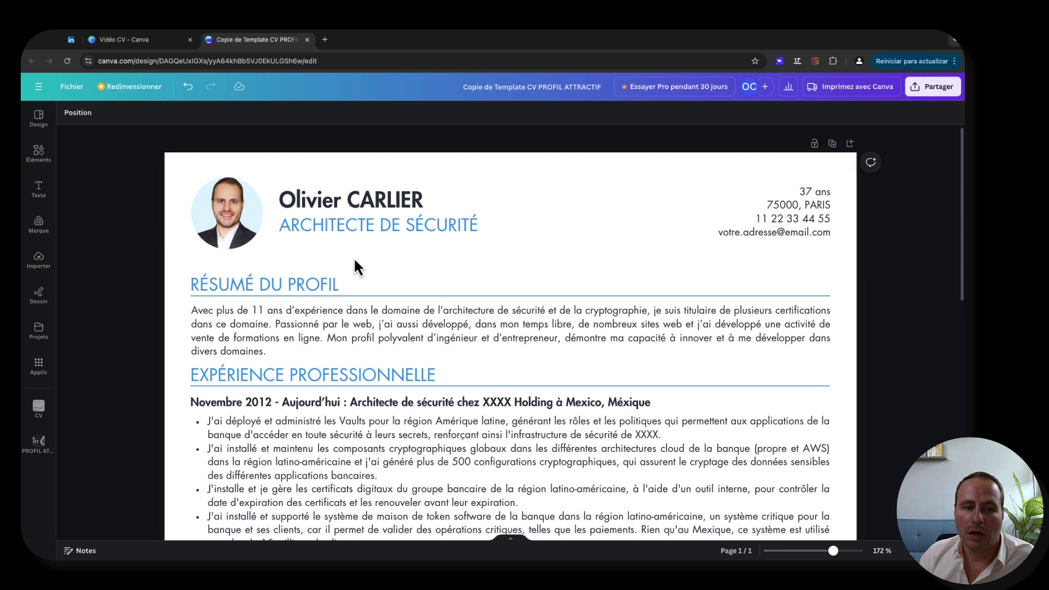
scroll(396, 266, down, 2)
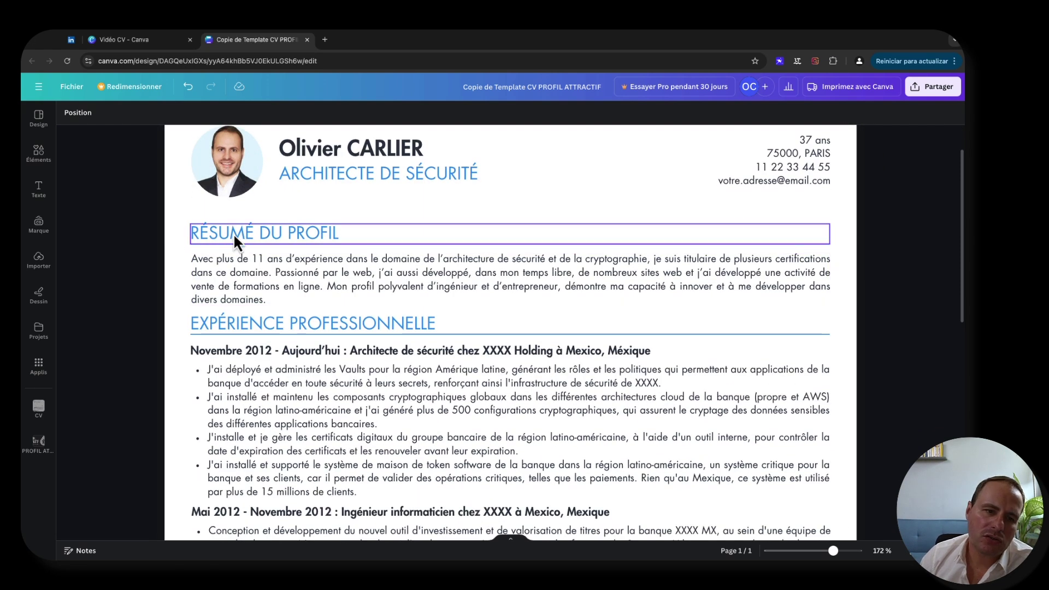
click(284, 271)
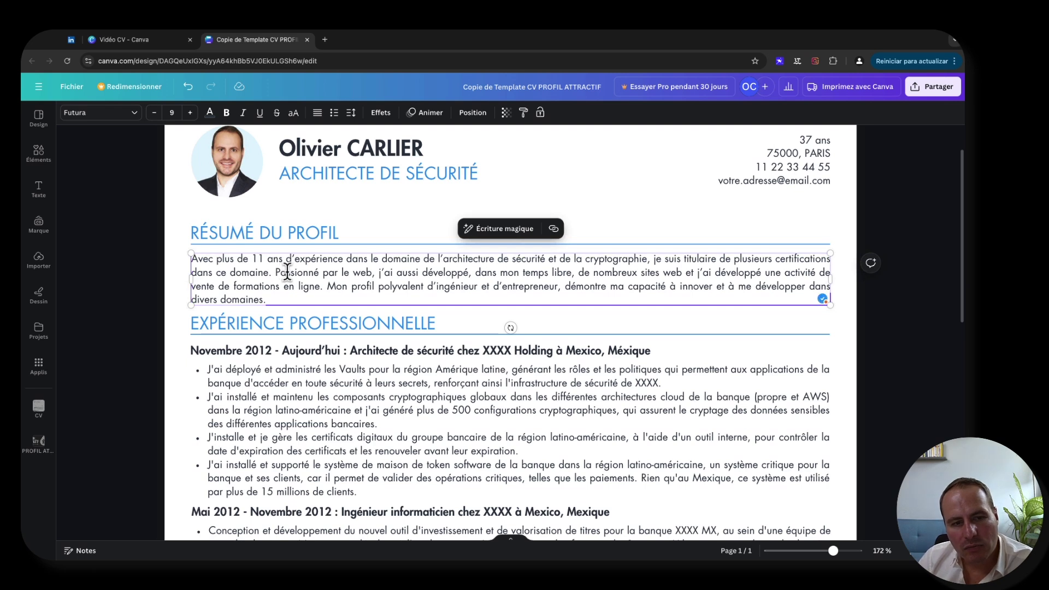
click(178, 273)
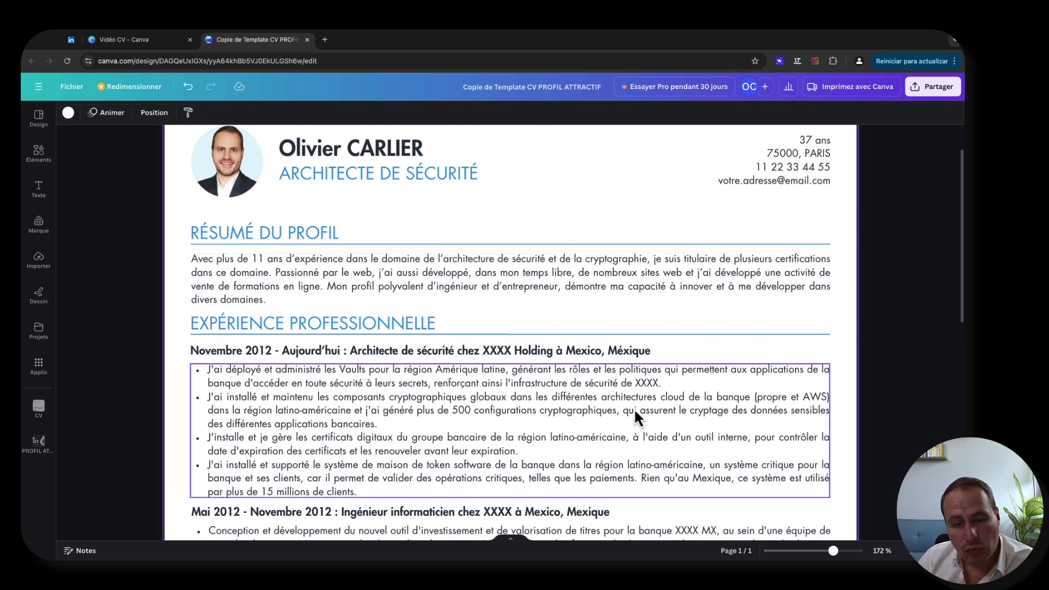
scroll(303, 335, down, 6)
scroll(303, 335, up, 4)
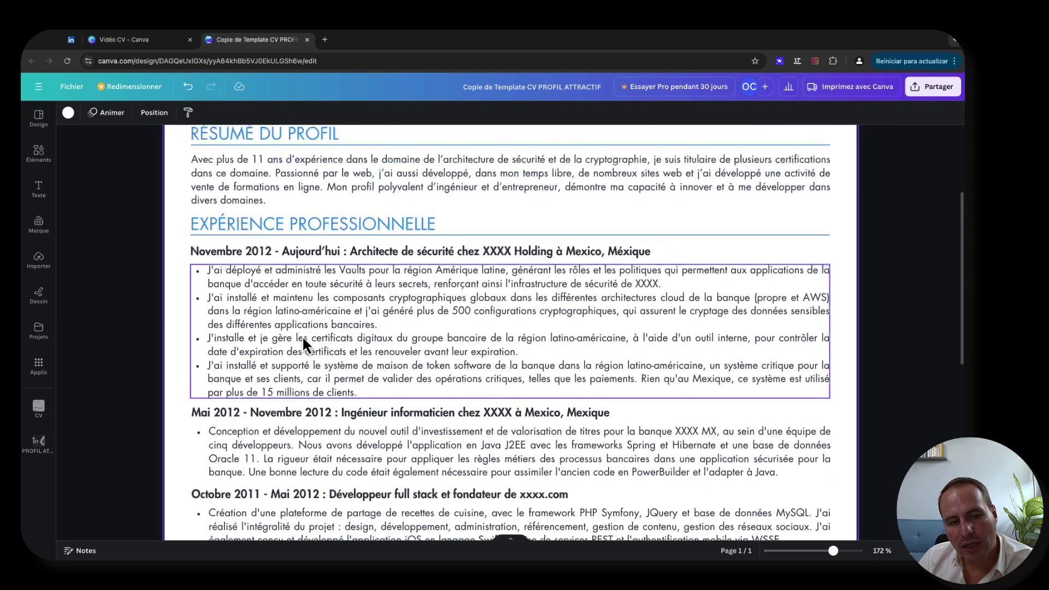
scroll(303, 335, down, 2)
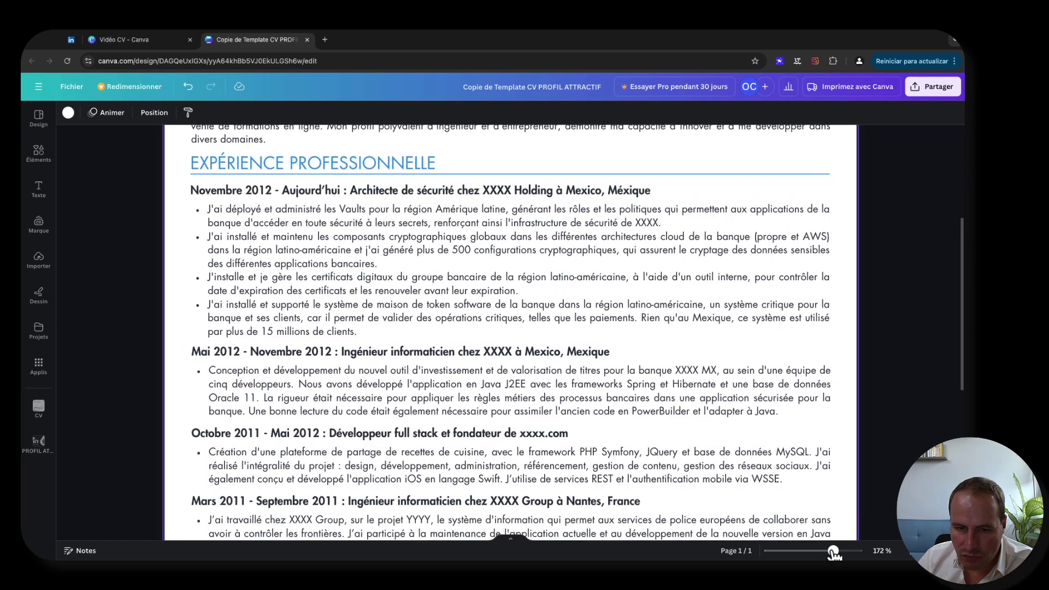
drag(833, 552, 817, 551)
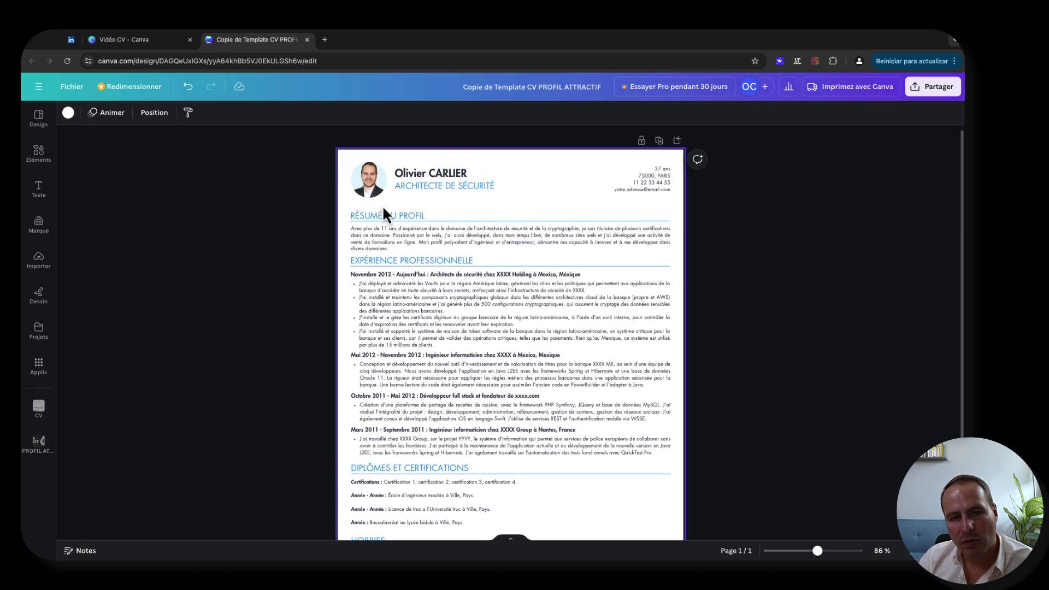
- Shift all CV sections from Expérience Professionnelle downward slightly
drag(345, 193, 369, 207)
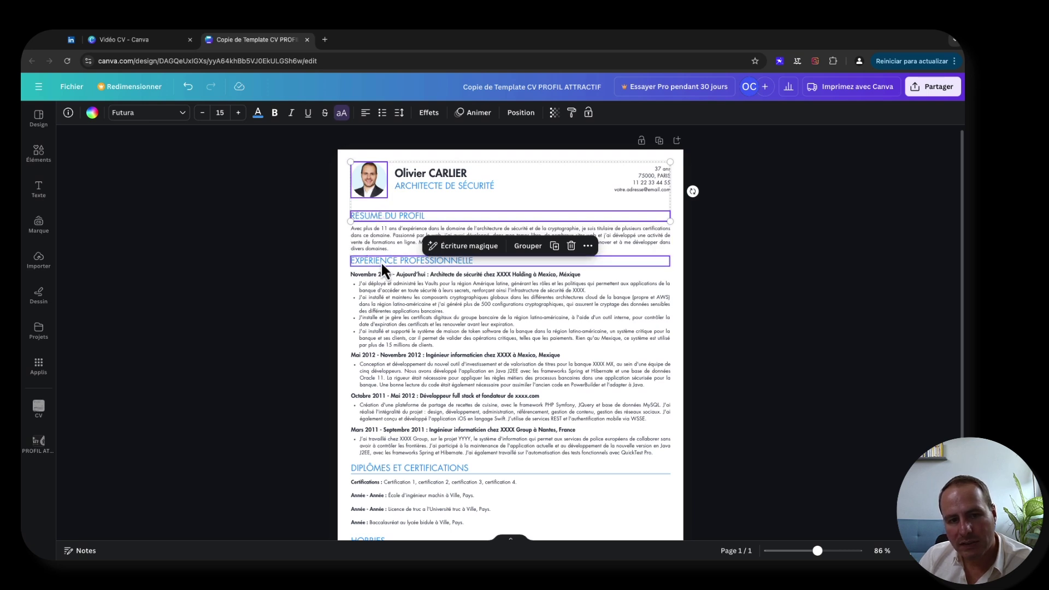
click(345, 264)
drag(349, 261, 575, 365)
scroll(570, 365, up, 2)
drag(436, 264, 435, 270)
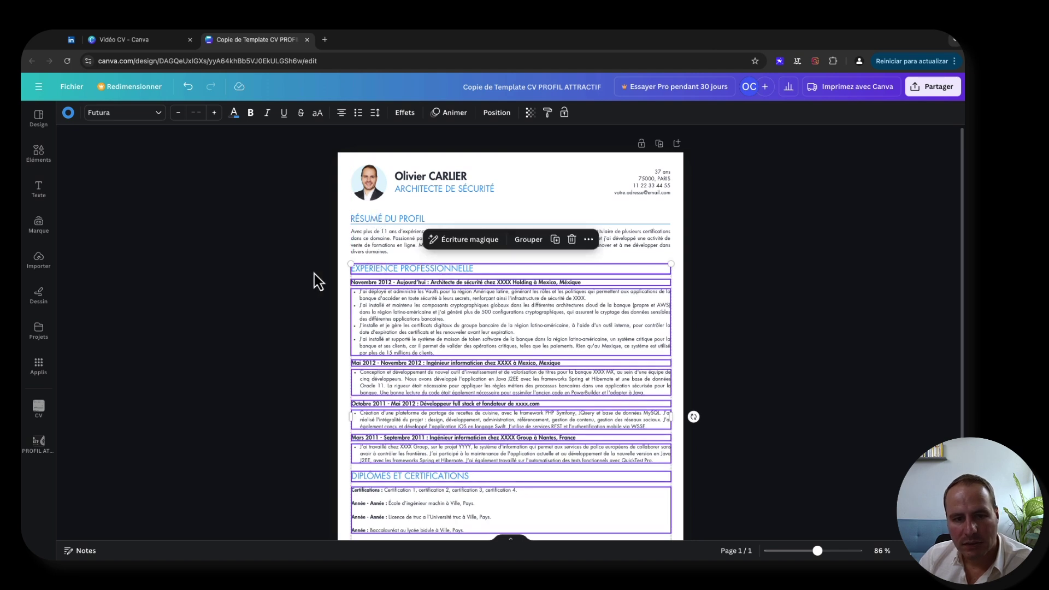
click(313, 274)
- Nudge the Diplômes and Hobbies sections slightly up the page
scroll(395, 420, down, 2)
drag(344, 369, 663, 519)
drag(393, 383, 397, 376)
click(319, 375)
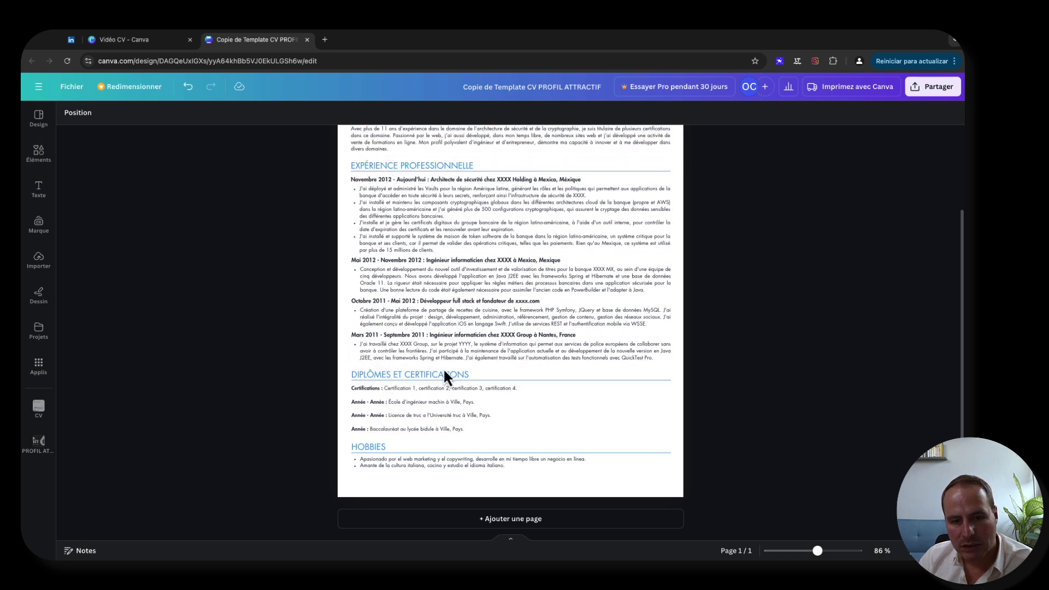
- Select the Hobbies heading and list together with the Diplômes heading and text block
click(415, 409)
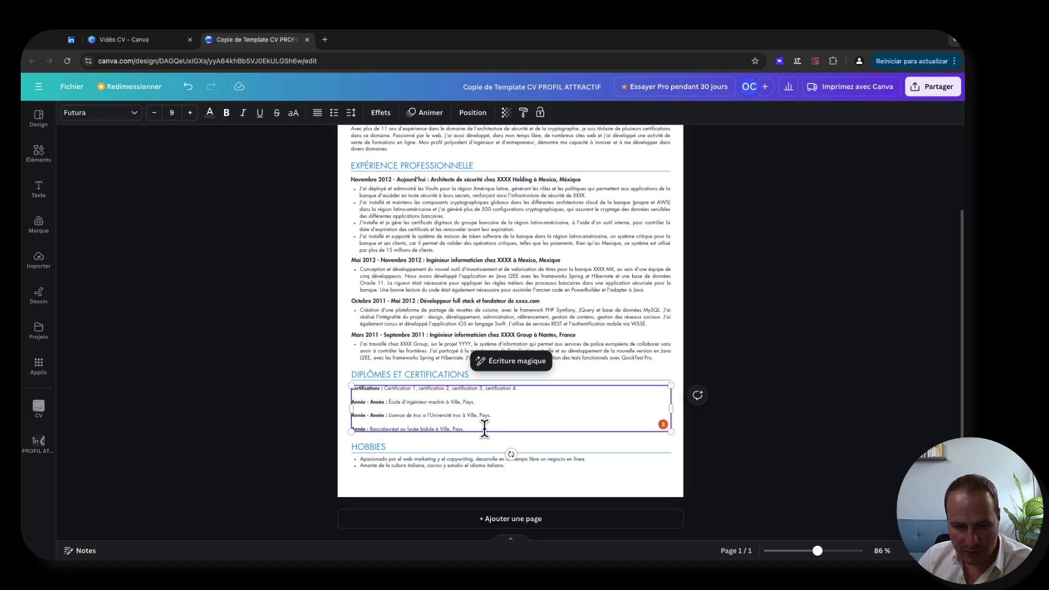
drag(446, 487, 378, 452)
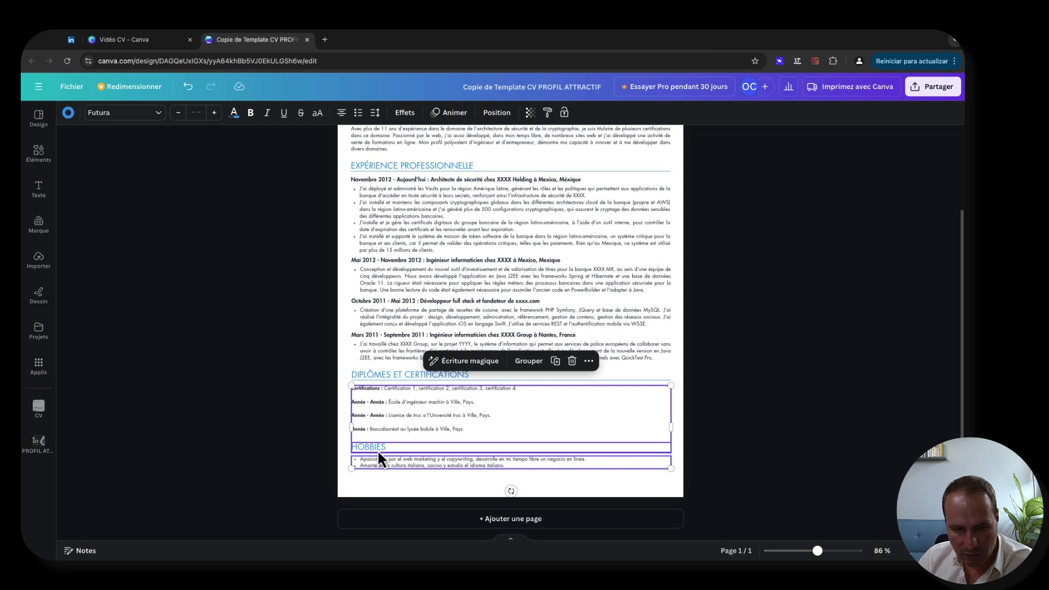
shift+click(478, 416)
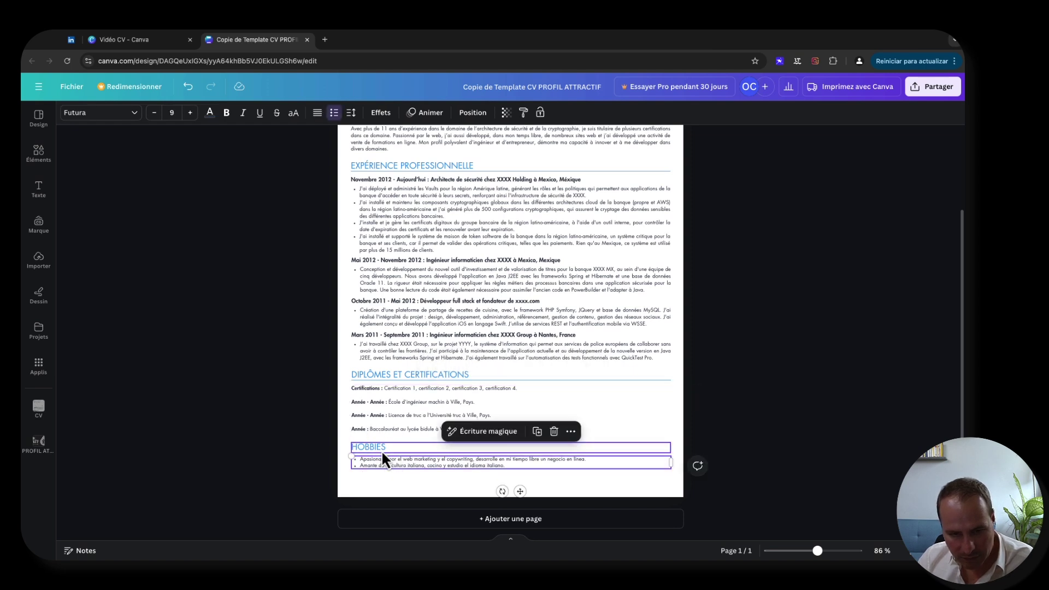
shift+click(391, 463)
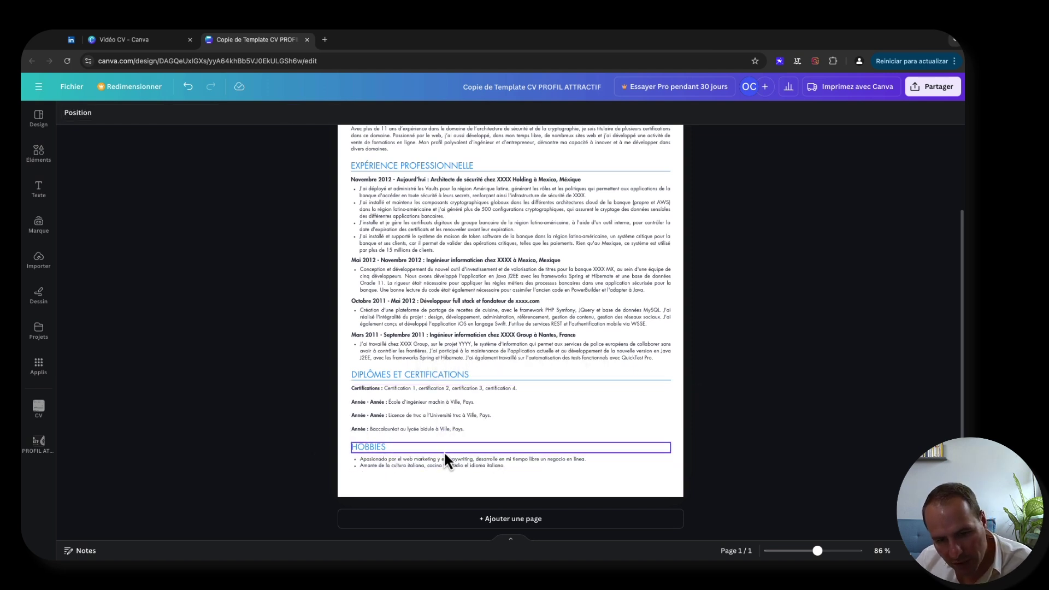
click(429, 465)
shift+click(390, 450)
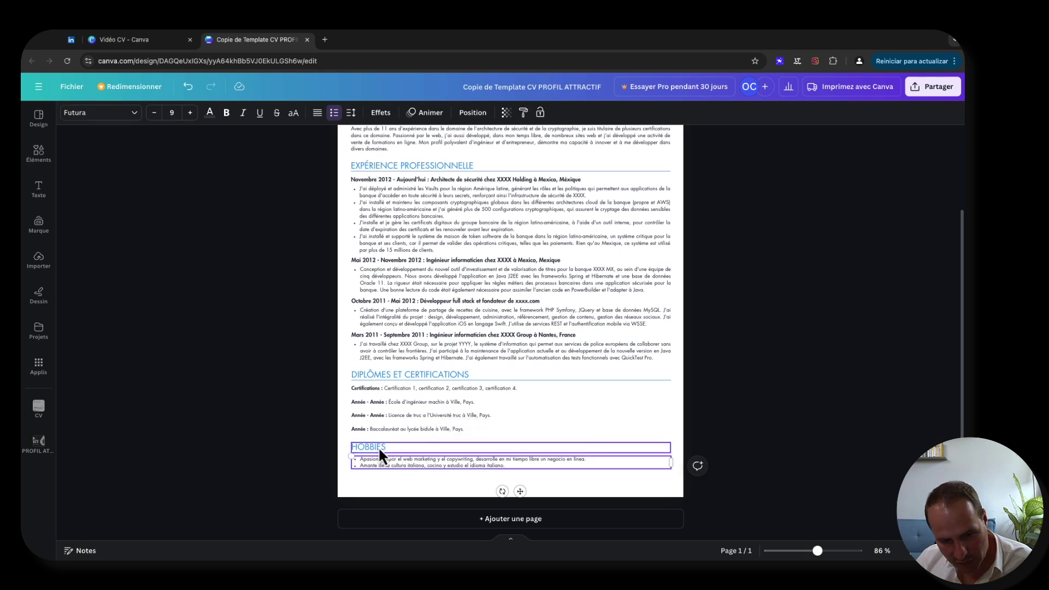
shift+click(380, 447)
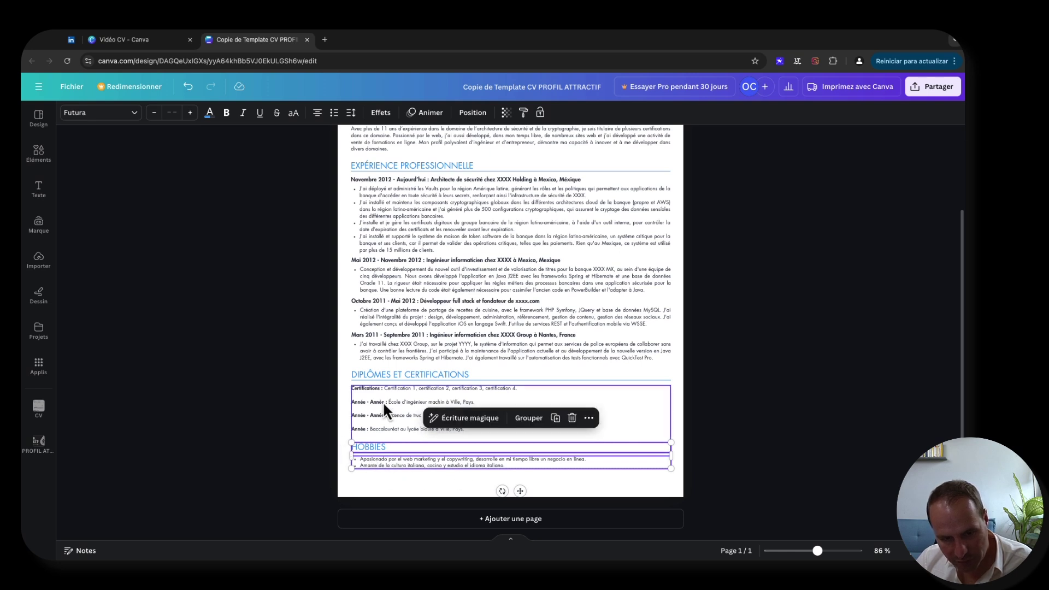
shift+click(349, 374)
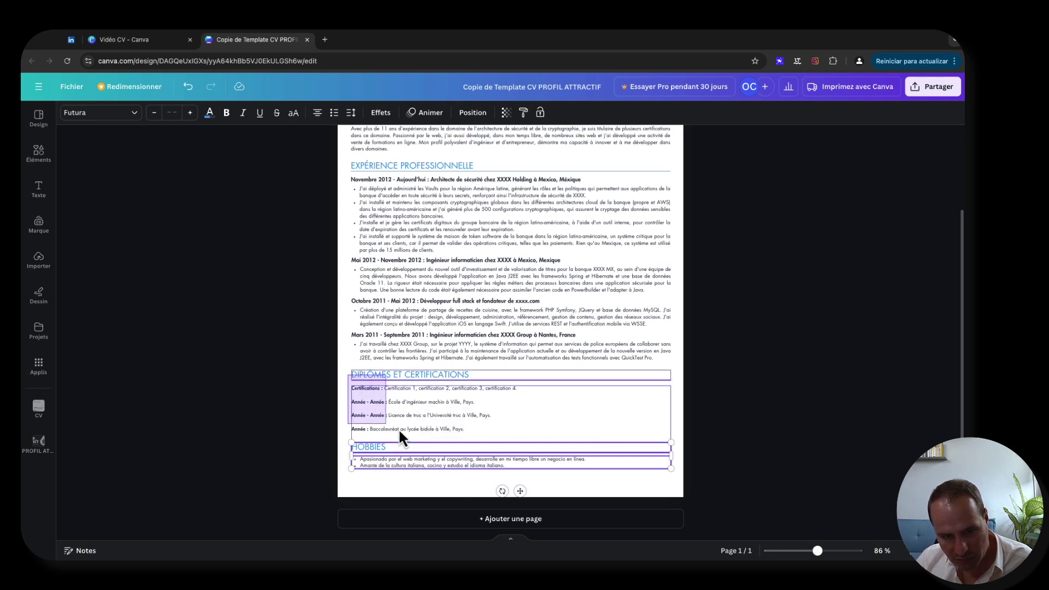
shift+click(461, 434)
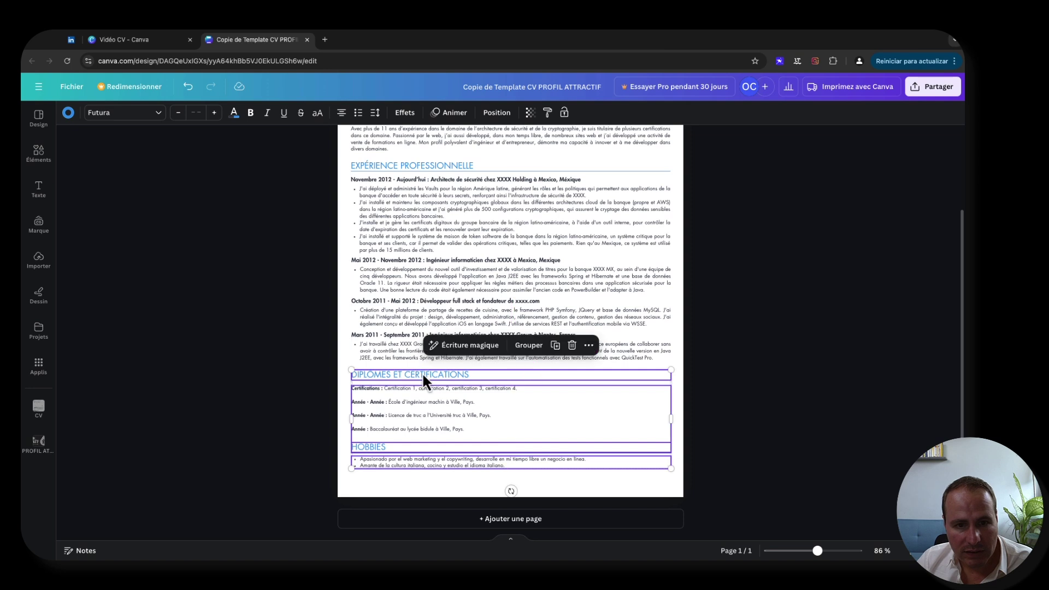
- Nudge every section from Expérience to Hobbies up with Shift+Up
scroll(379, 254, up, 1)
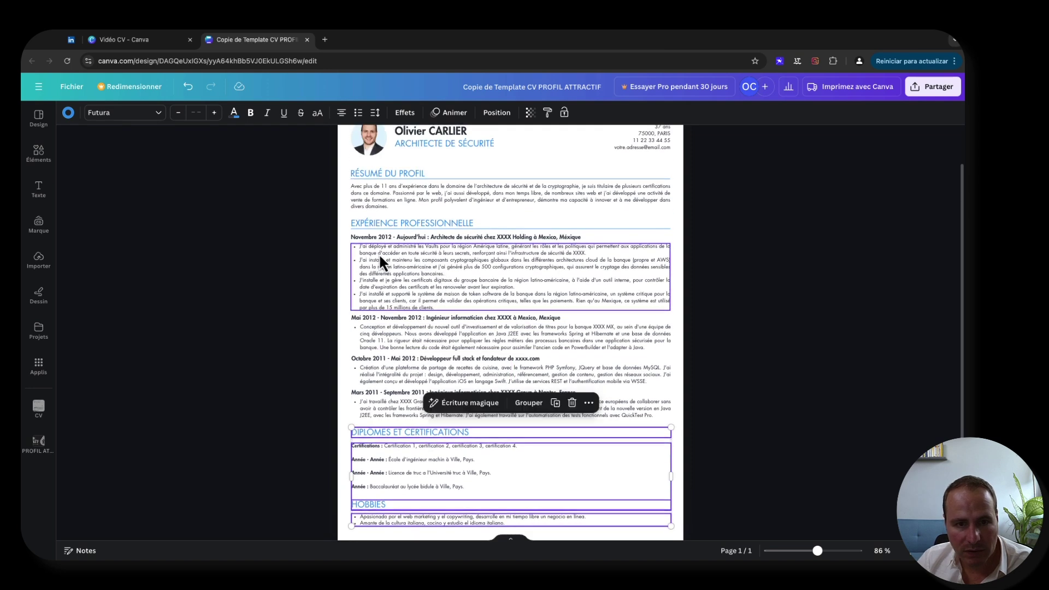
drag(341, 221, 732, 540)
key(shift+Up)
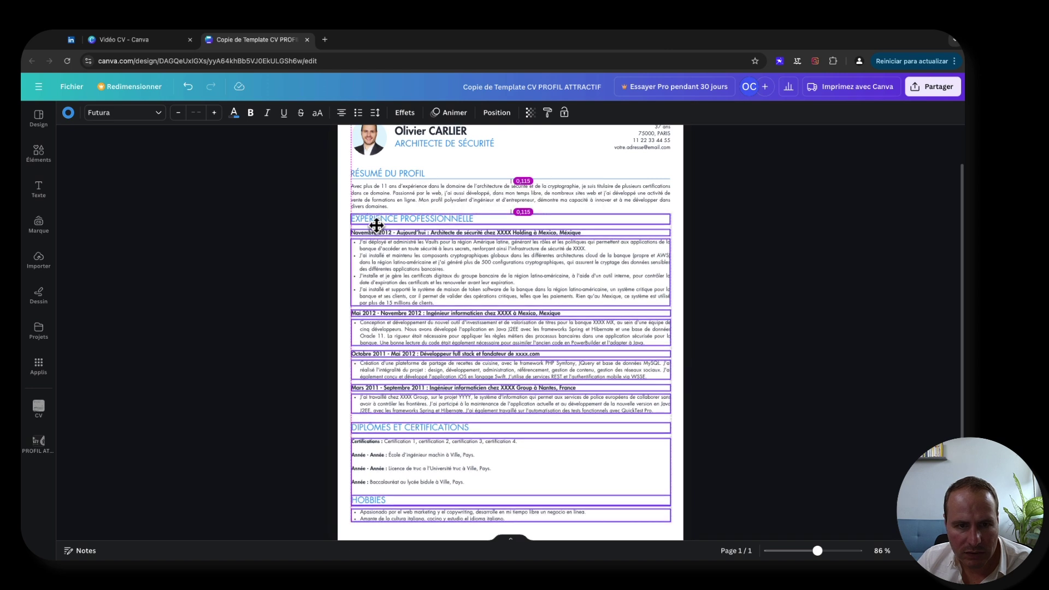
click(334, 233)
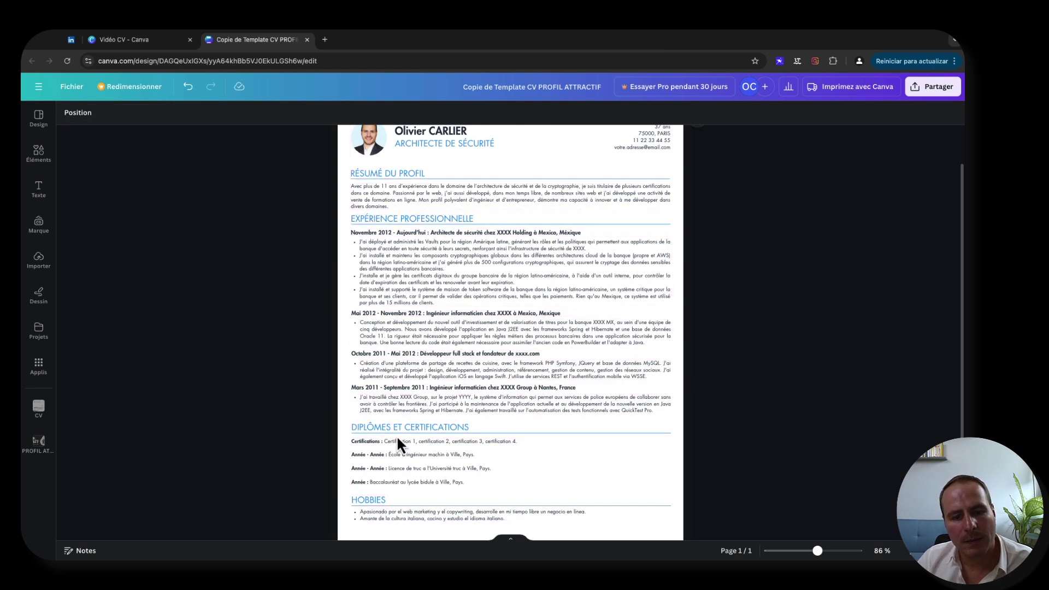
- Move the Hobbies heading and its bullet list lower, below the certifications block
scroll(396, 437, down, 2)
click(401, 415)
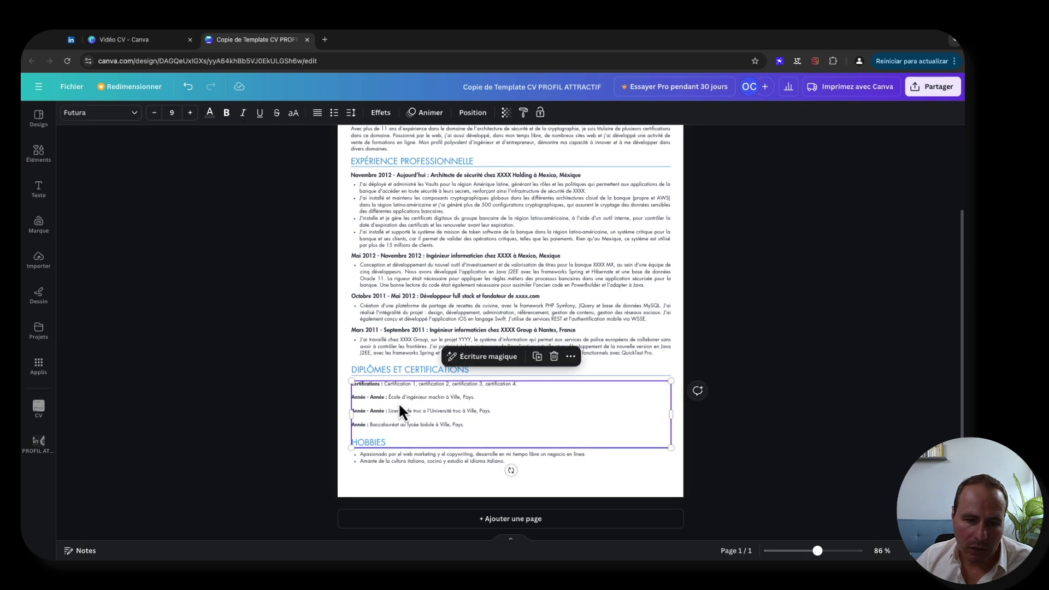
shift+click(405, 461)
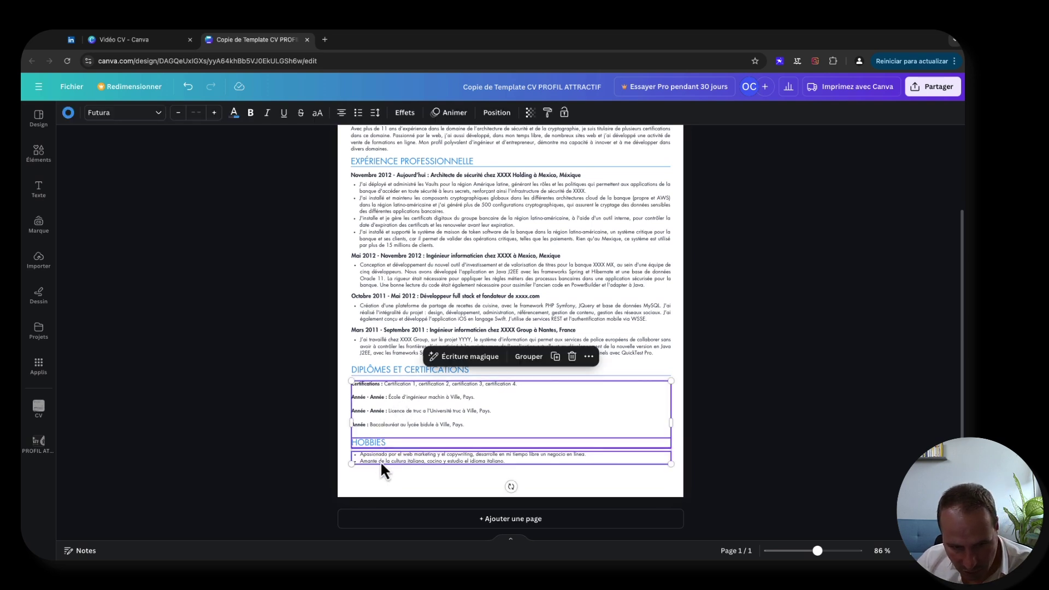
drag(416, 473, 408, 398)
shift+click(402, 424)
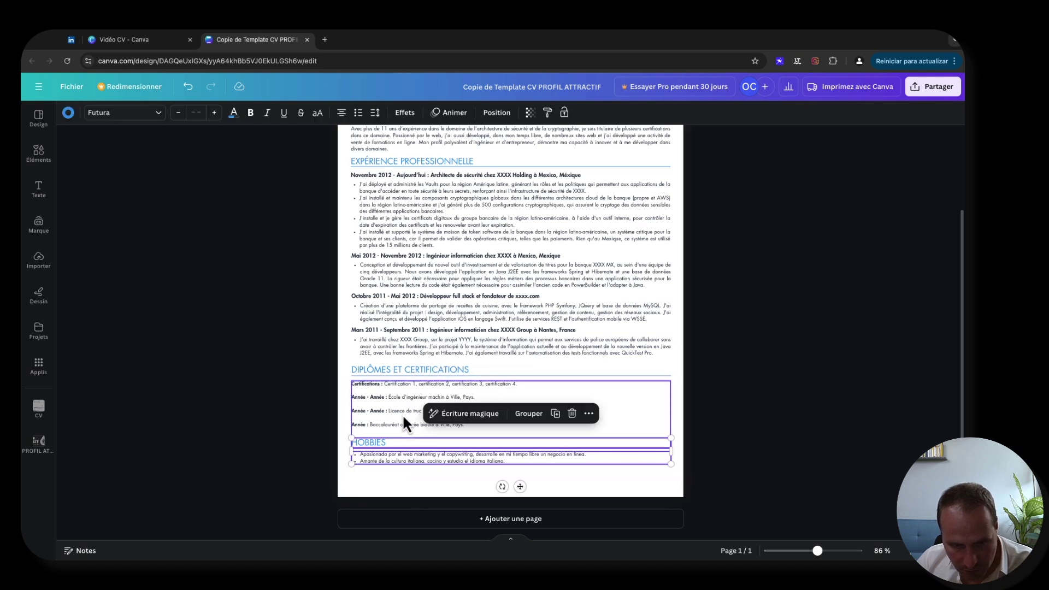
drag(430, 478, 414, 450)
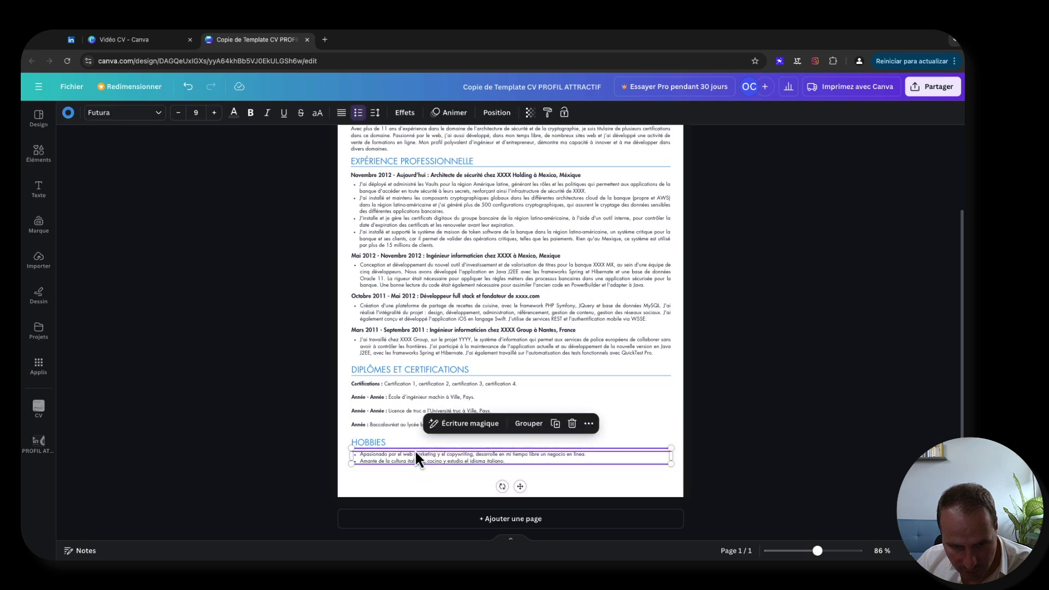
shift+click(404, 446)
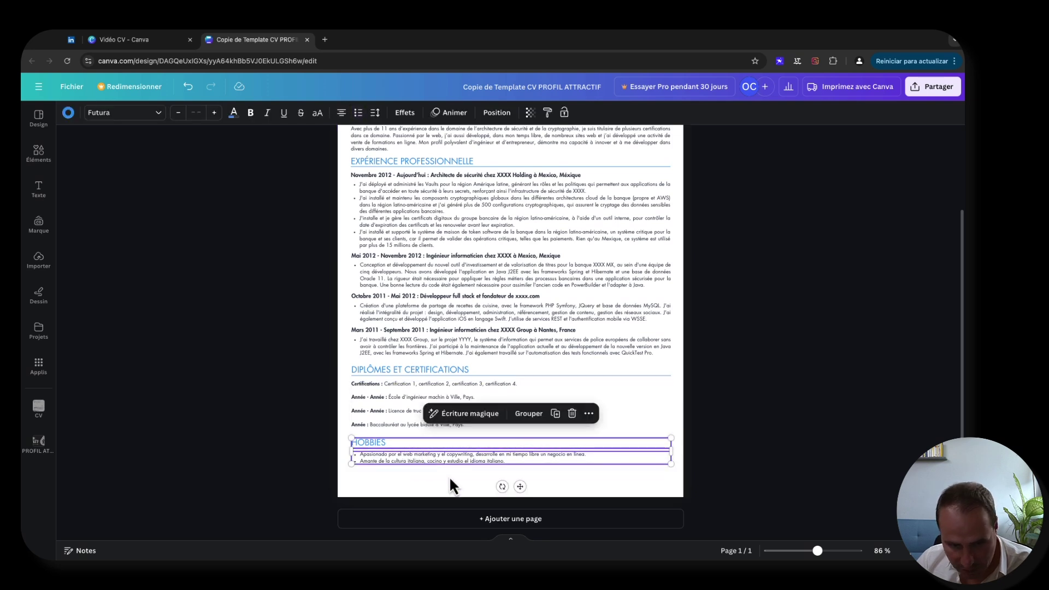
drag(419, 444, 421, 468)
click(403, 421)
drag(345, 464, 386, 457)
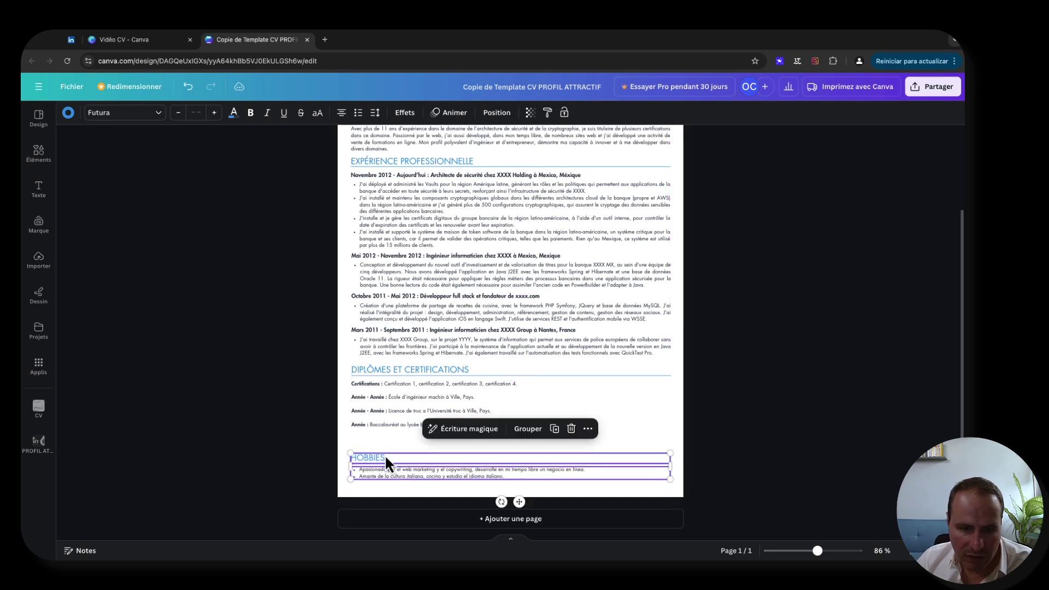
click(388, 439)
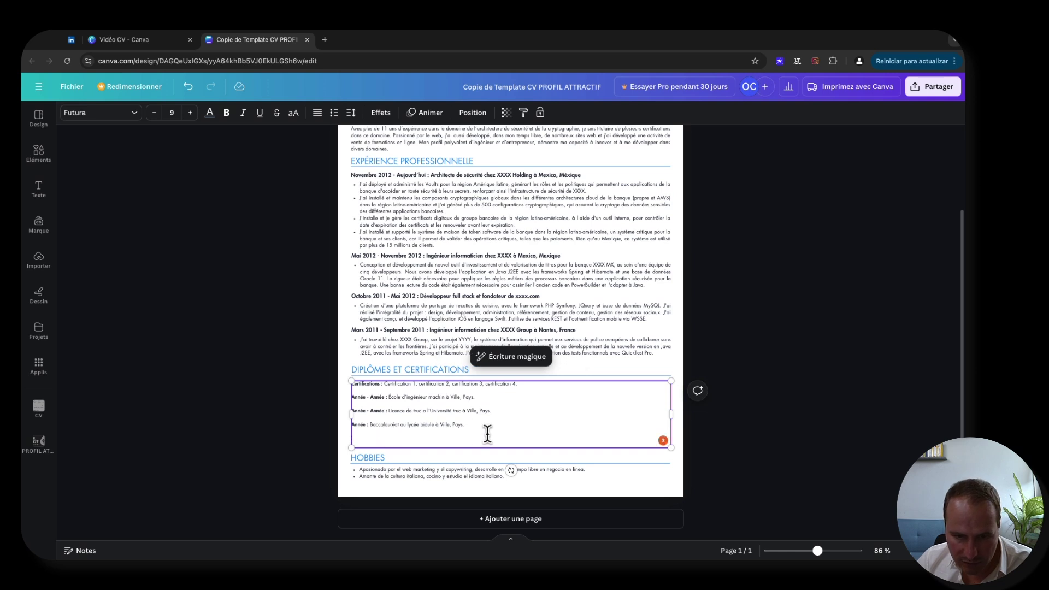
- Add the filler line 'sdsdsdsdsdsdsdsdsds' to the certifications text, followed by an empty line
text(sdsdsdsdsdsdsdsdsds)
click(234, 381)
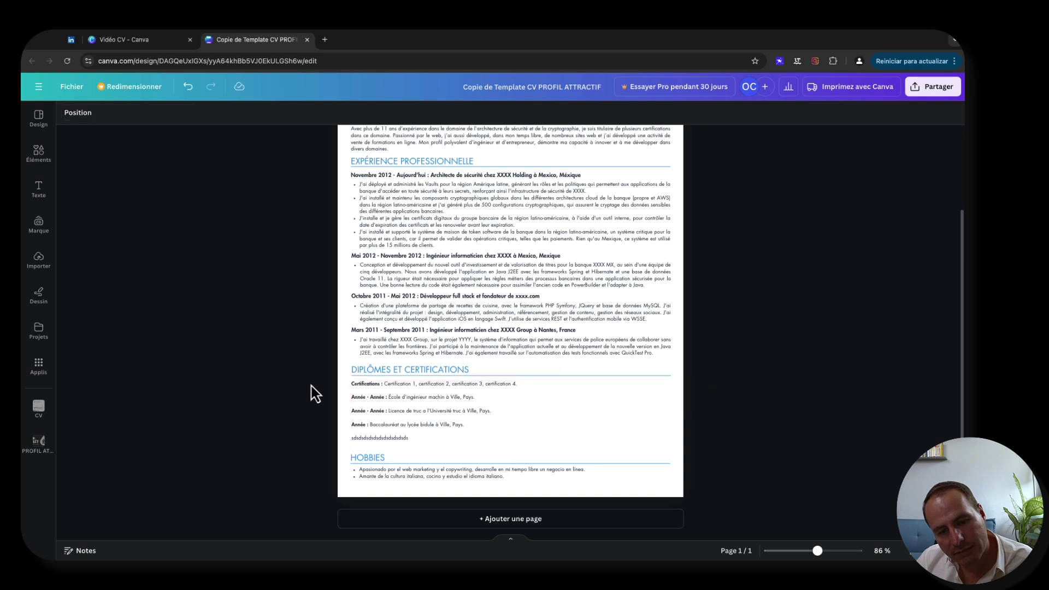
click(449, 414)
click(419, 440)
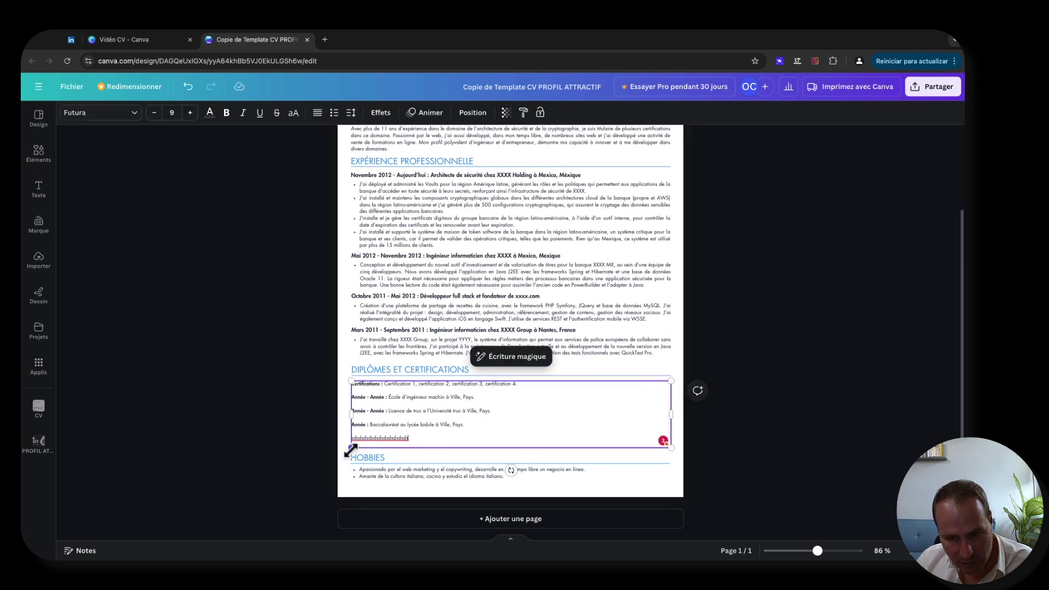
key(BackSpace)
key(Return)
click(297, 428)
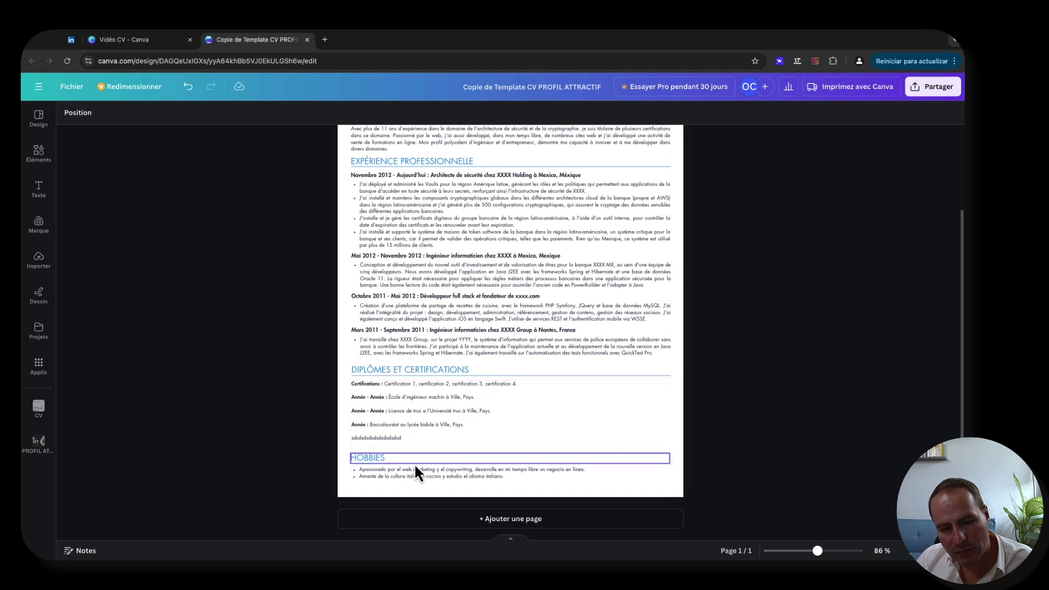
- Reposition the Hobbies heading and list closer beneath the Diplômes entries
drag(343, 457, 414, 455)
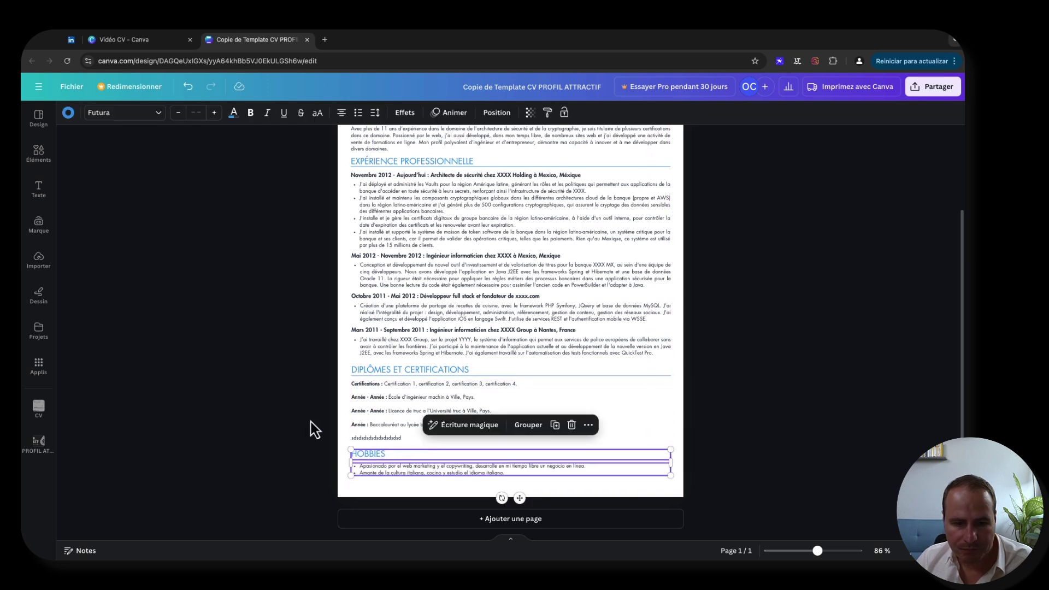
click(312, 429)
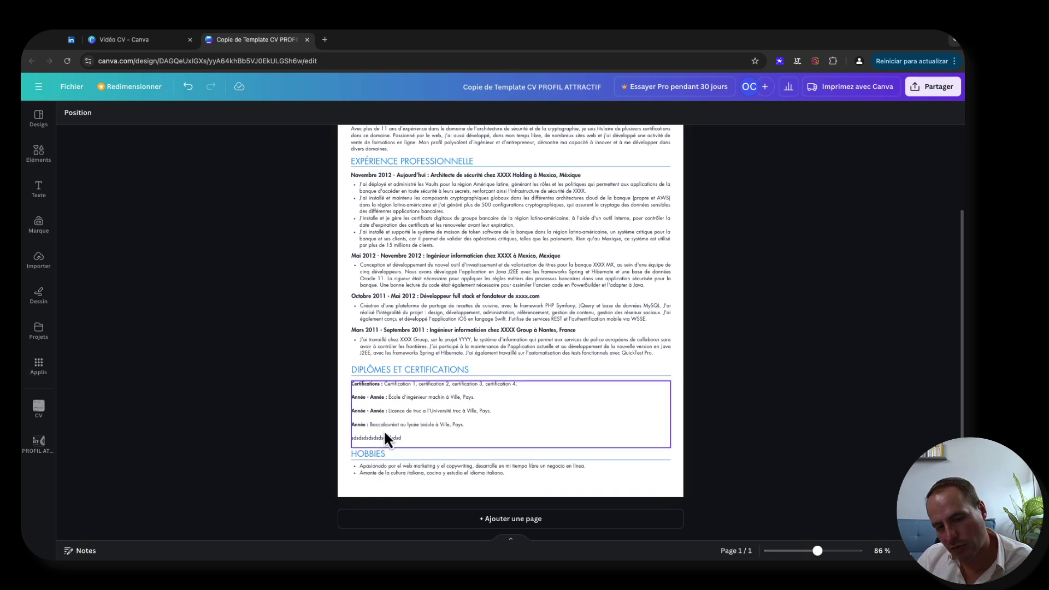
click(410, 438)
click(410, 440)
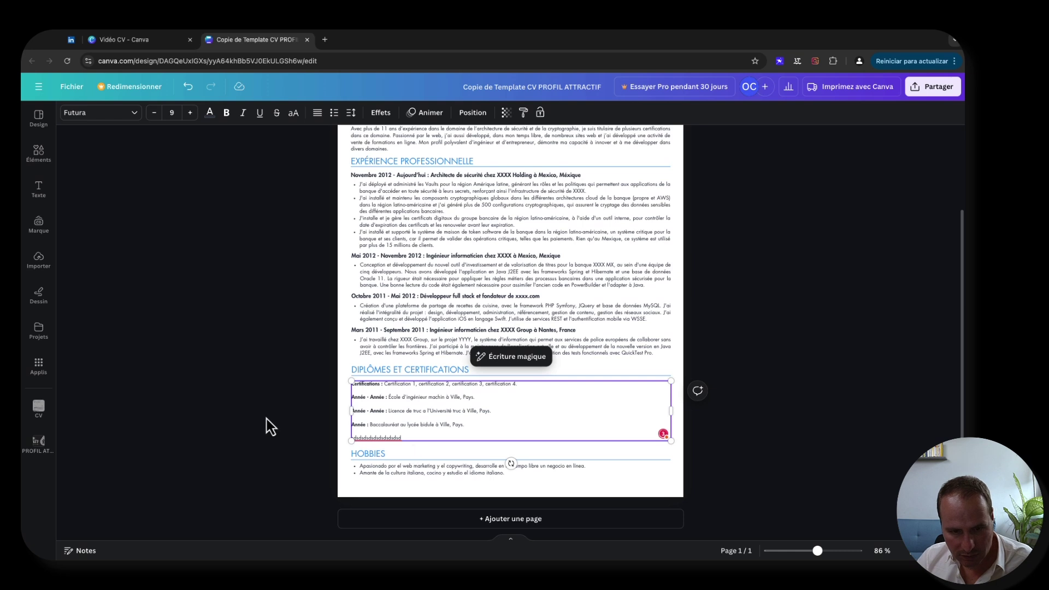
click(264, 424)
click(399, 457)
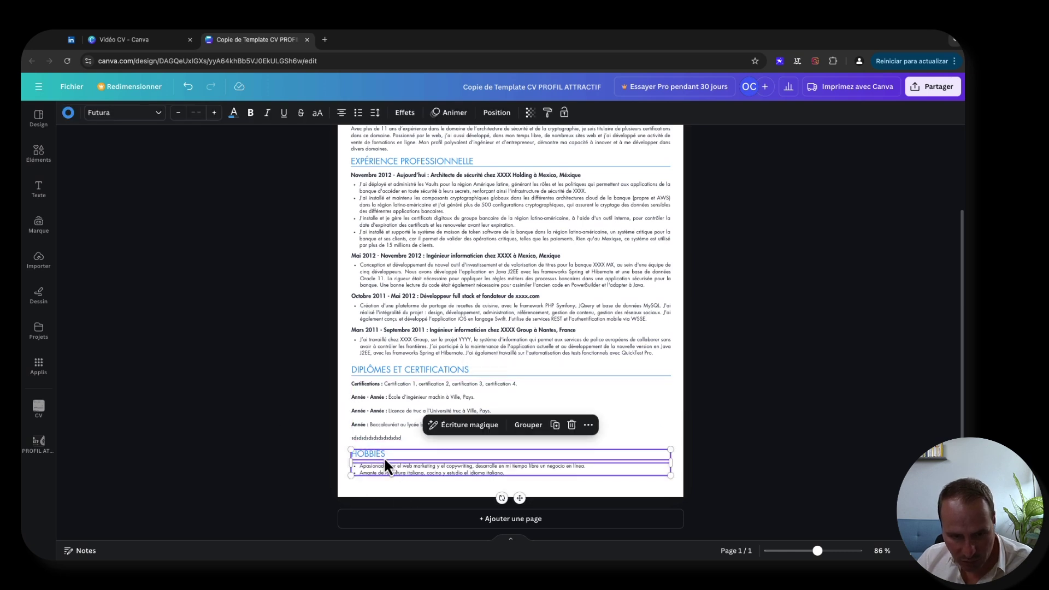
drag(384, 455, 386, 456)
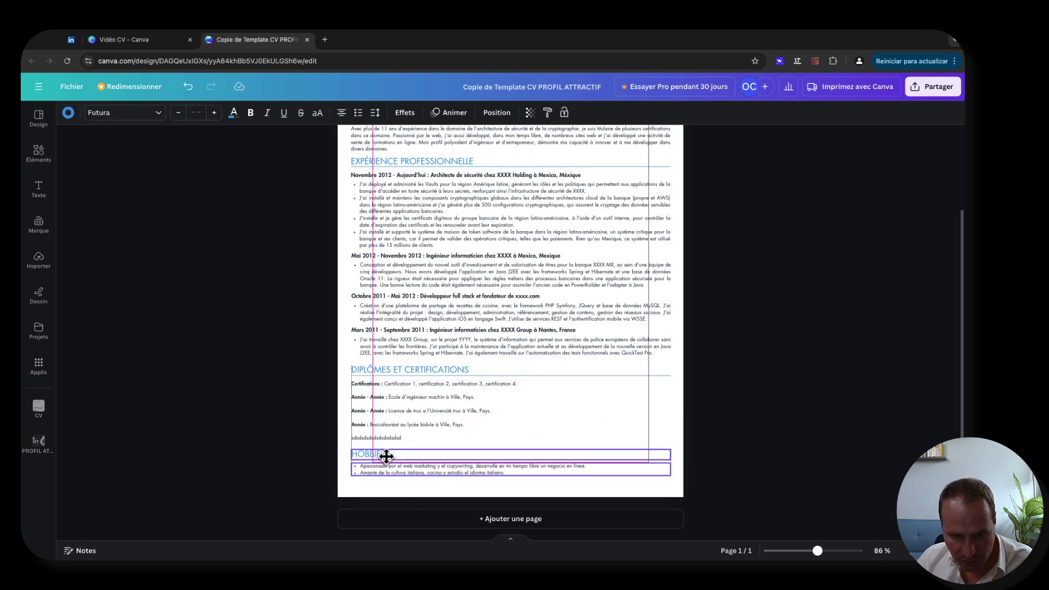
click(322, 423)
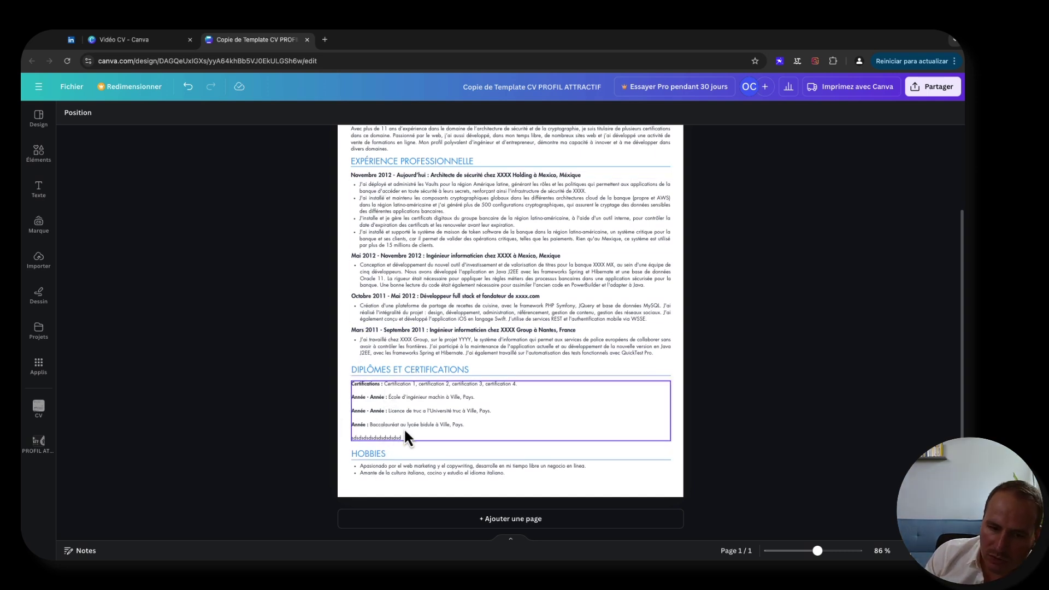
- Zoom in to about 188% and scroll down toward the Diplômes and Hobbies text
scroll(434, 368, up, 2)
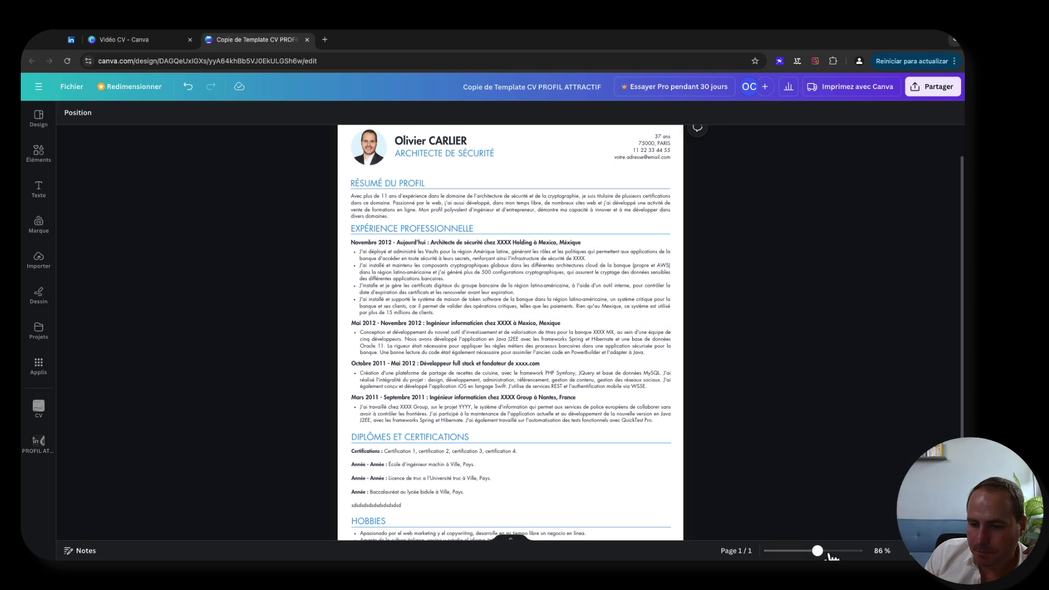
scroll(565, 442, up, 5)
scroll(565, 443, down, 3)
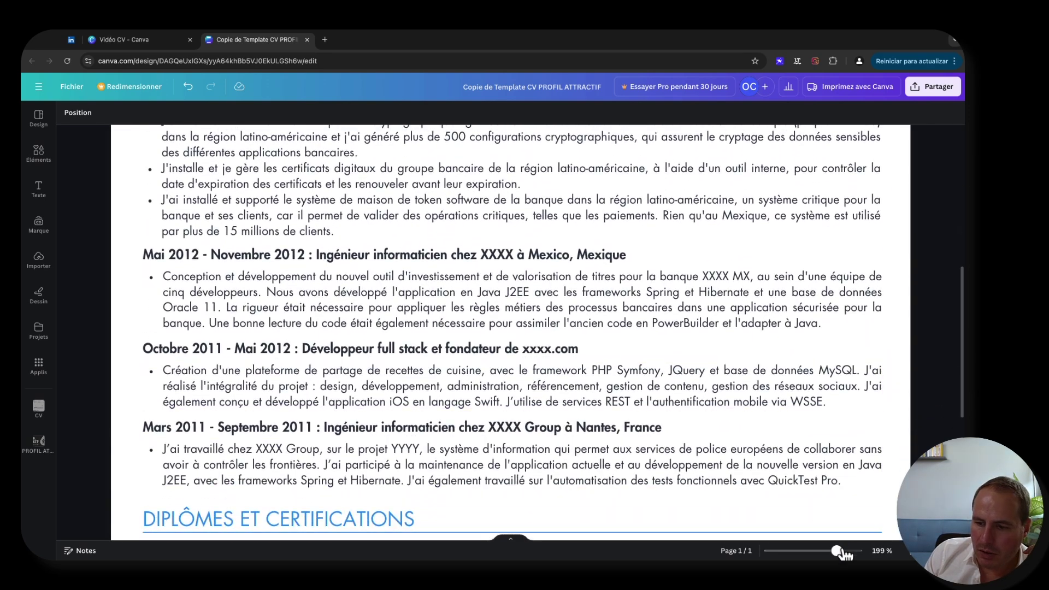
drag(837, 551, 835, 550)
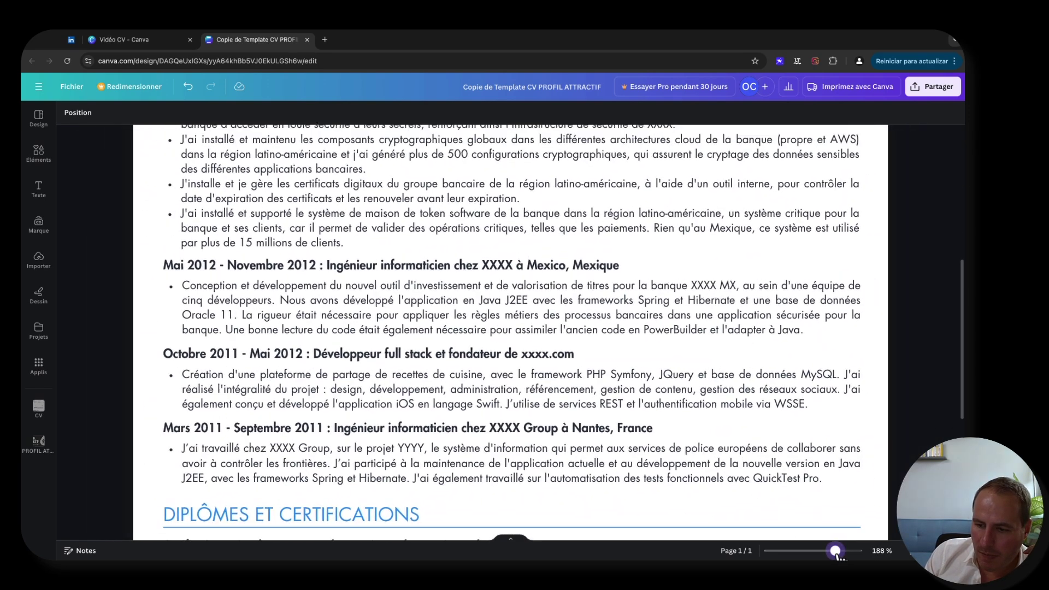
scroll(368, 394, down, 3)
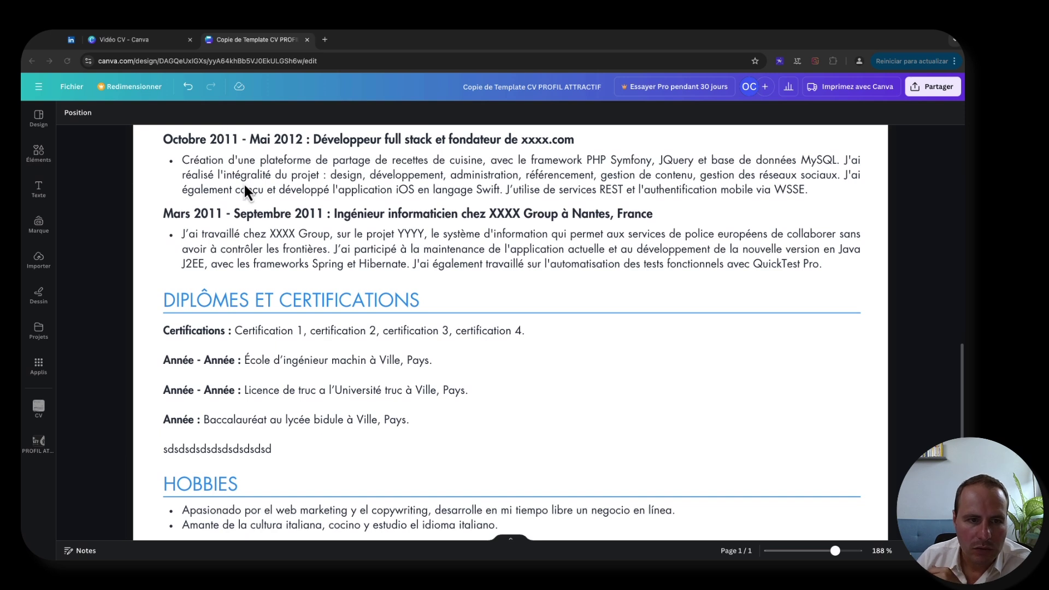
- Scroll the CV to show the Certification 1–4 list, Année entries and Hobbies below
scroll(244, 183, up, 5)
scroll(241, 195, up, 1)
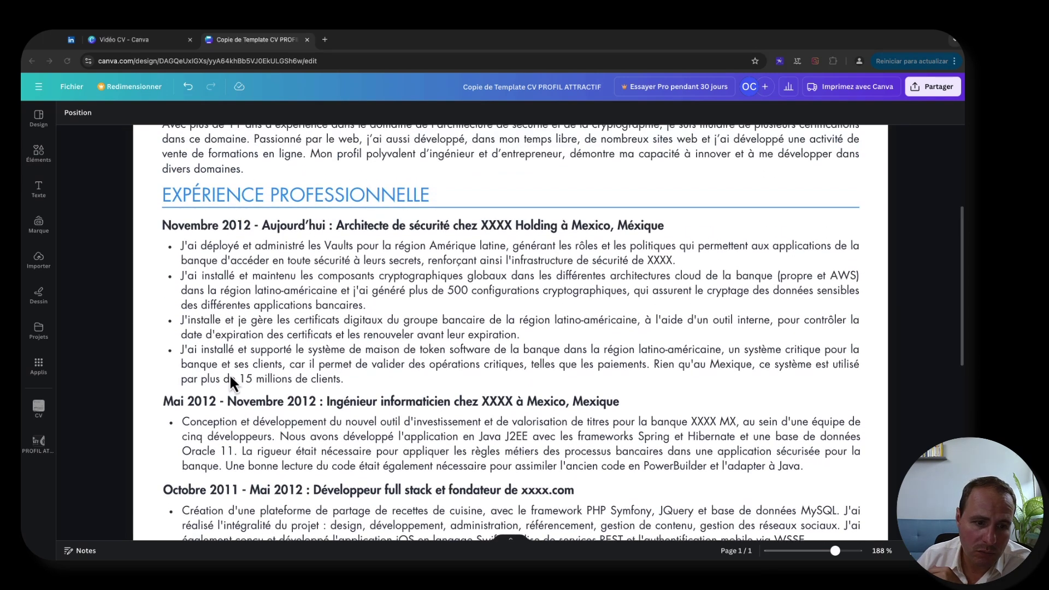
scroll(219, 370, down, 1)
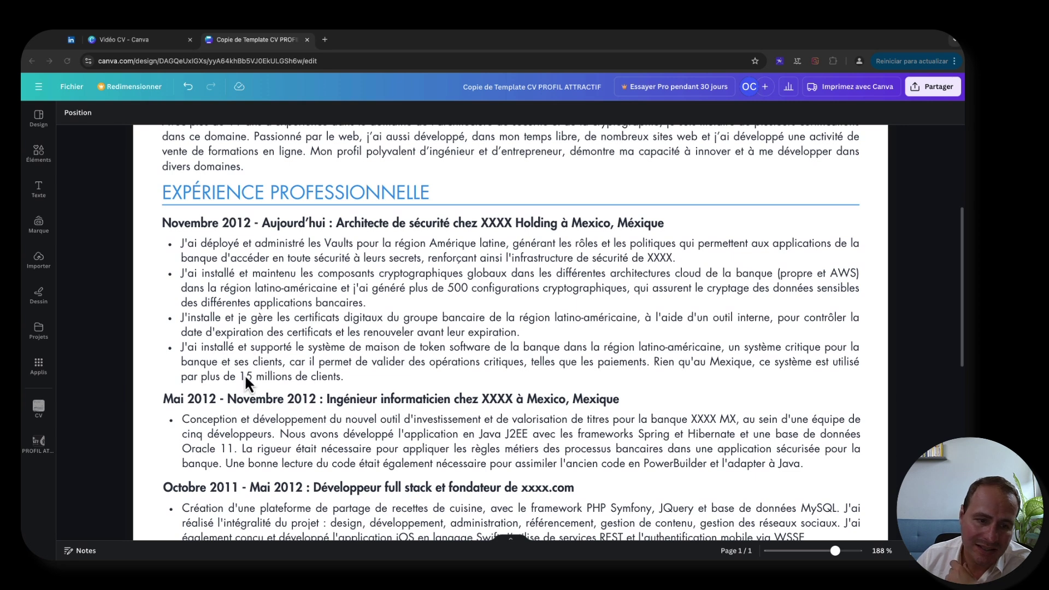
scroll(114, 364, down, 5)
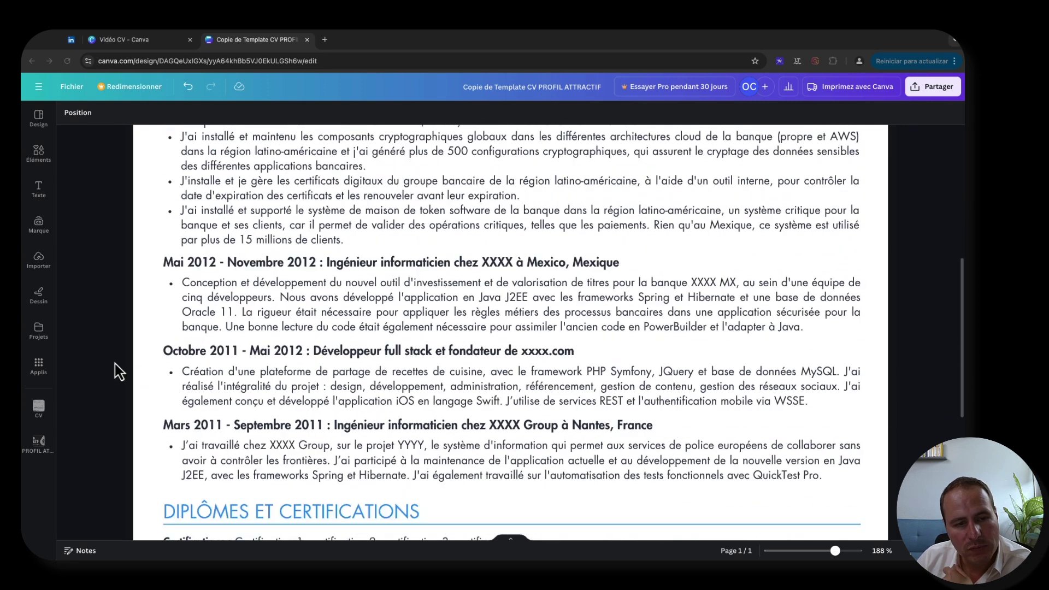
scroll(115, 363, up, 3)
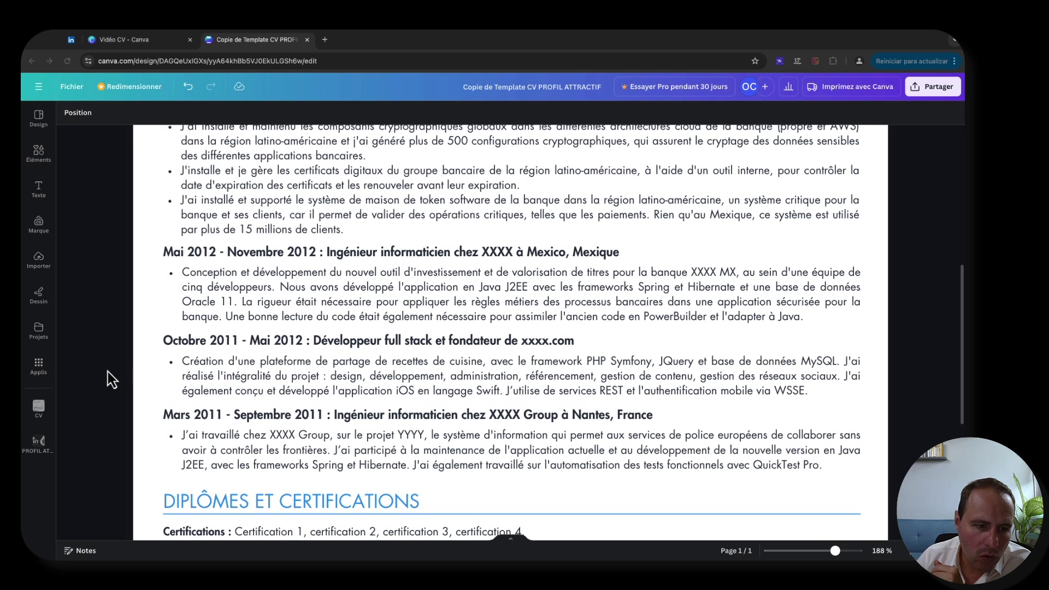
scroll(118, 381, down, 2)
scroll(117, 381, up, 4)
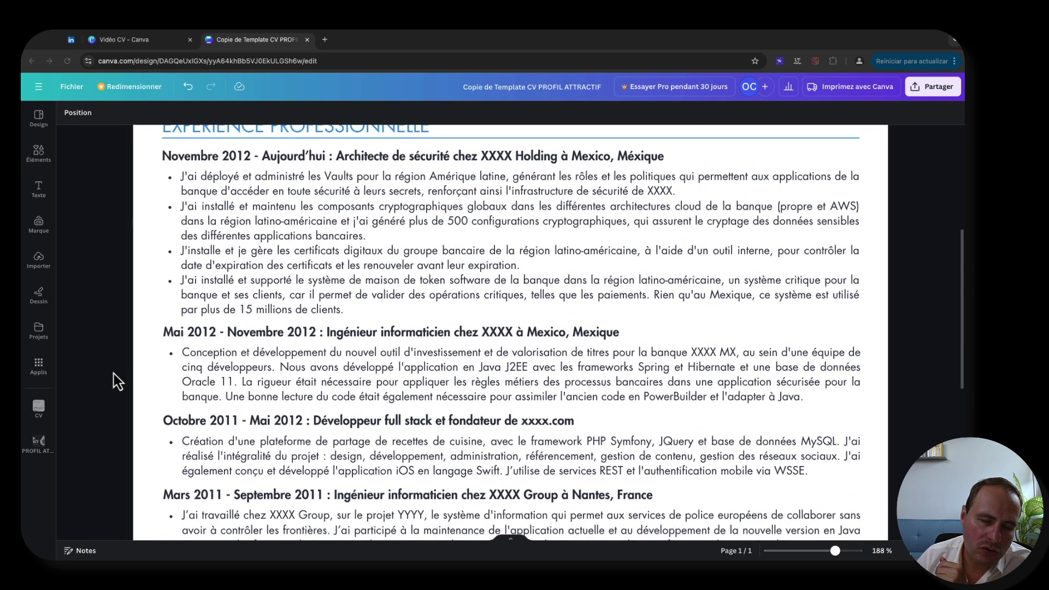
scroll(117, 381, down, 2)
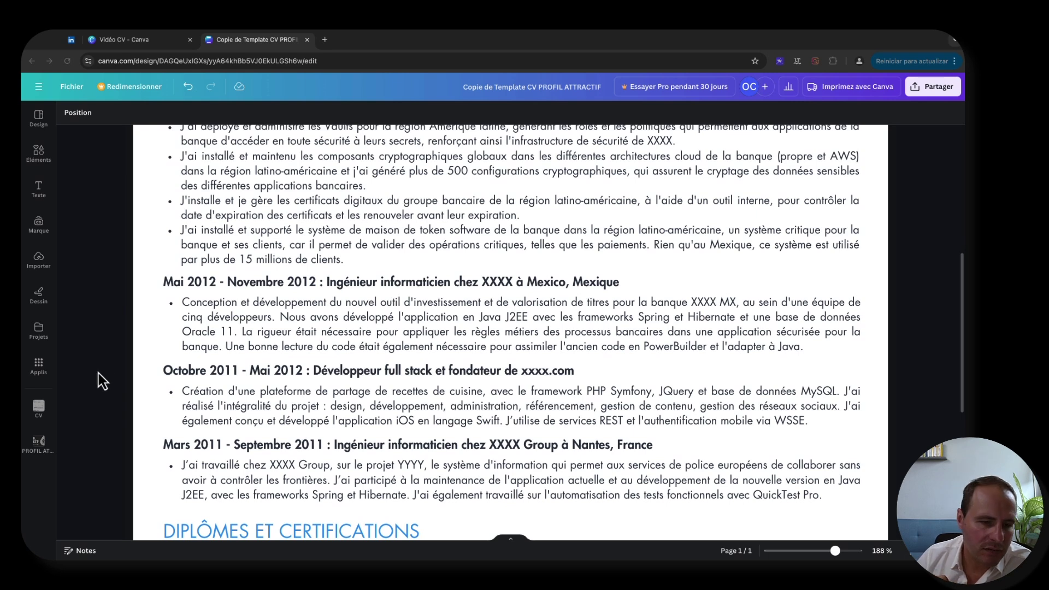
scroll(98, 373, up, 2)
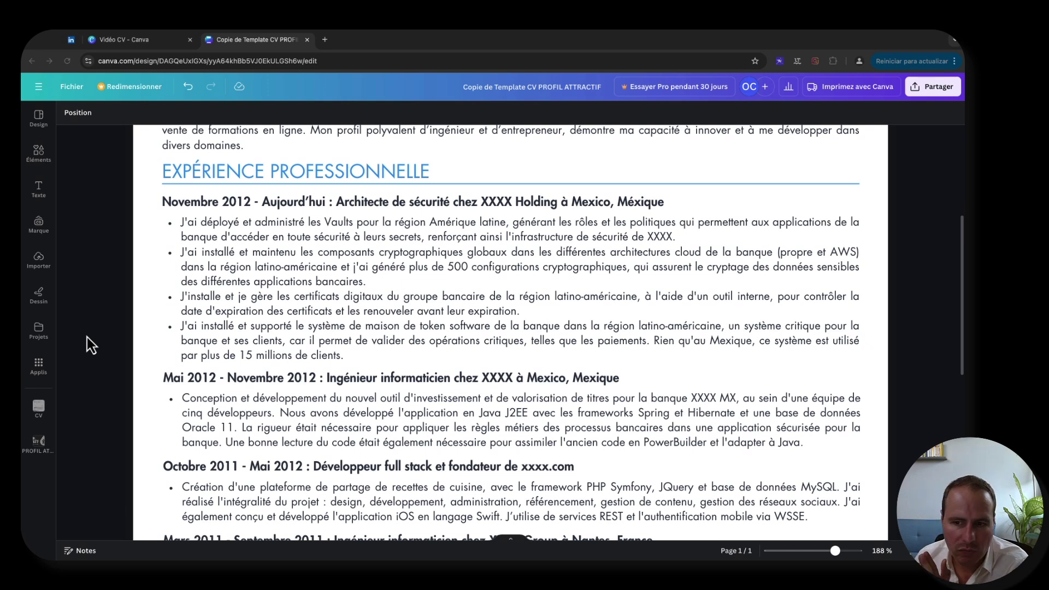
scroll(106, 394, down, 4)
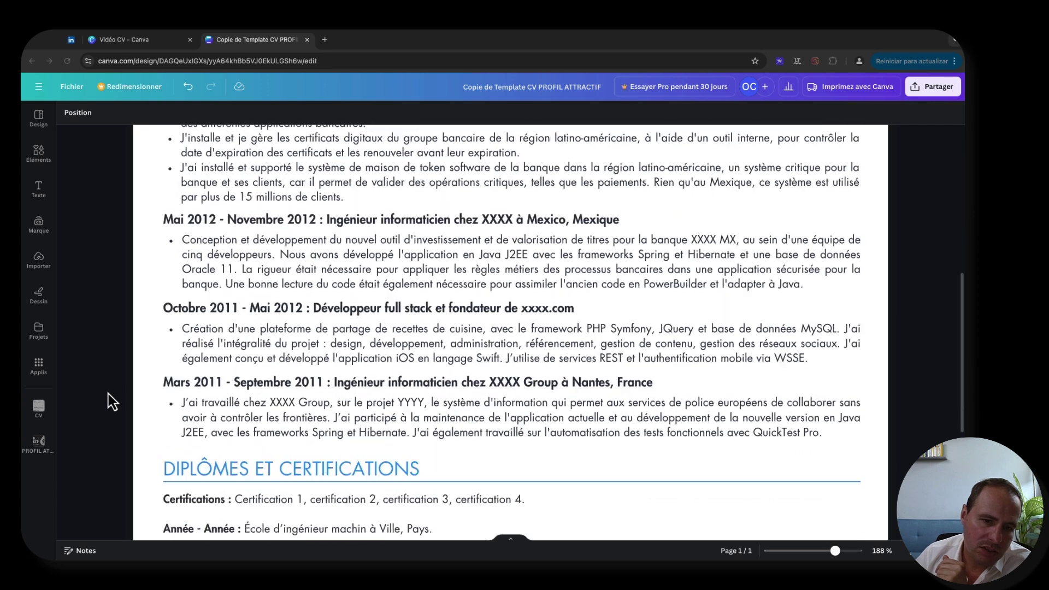
scroll(109, 402, down, 4)
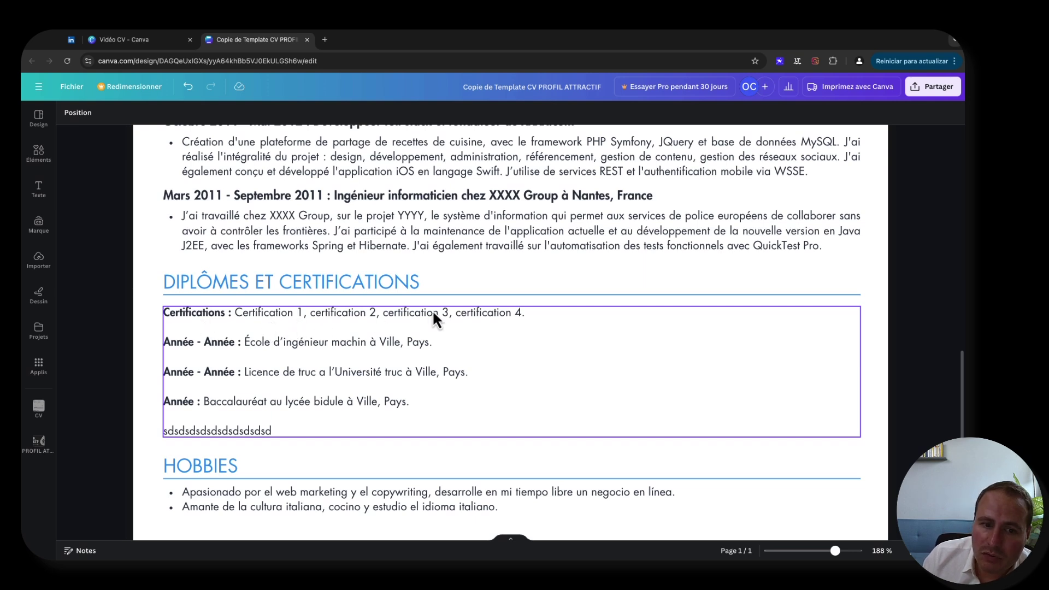
- Overwrite the first placeholders with Communication non violente, Cybersecurity Essentials ISACA and Management 3.0
click(255, 313)
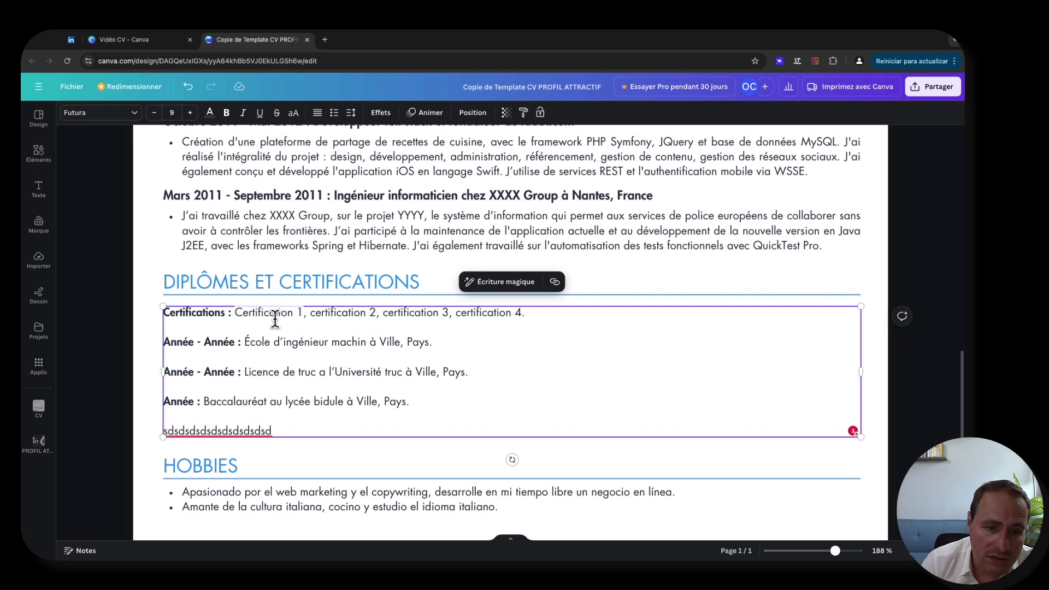
text(Communication)
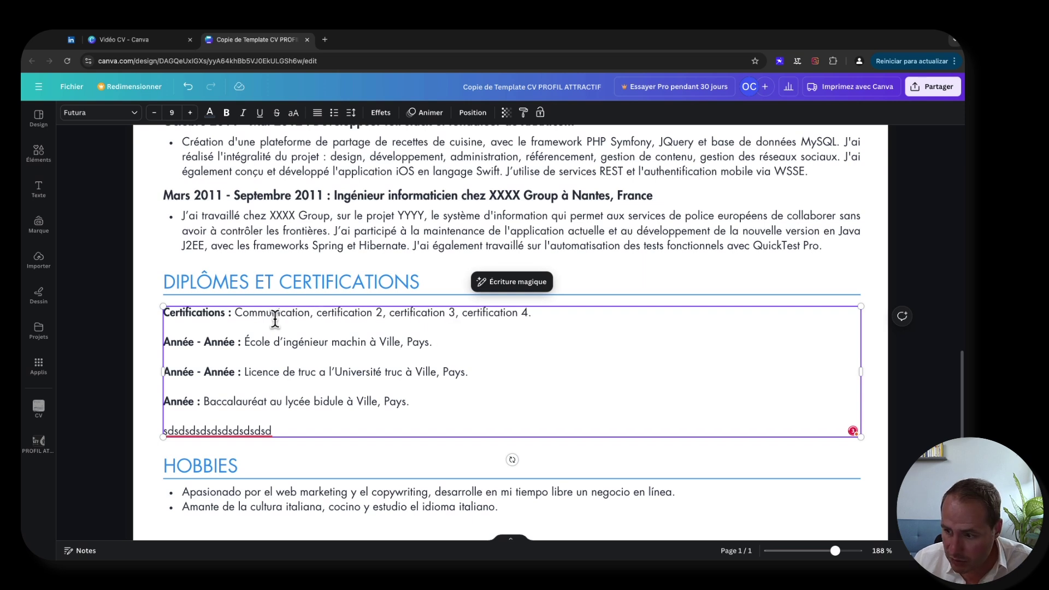
text( non vio)
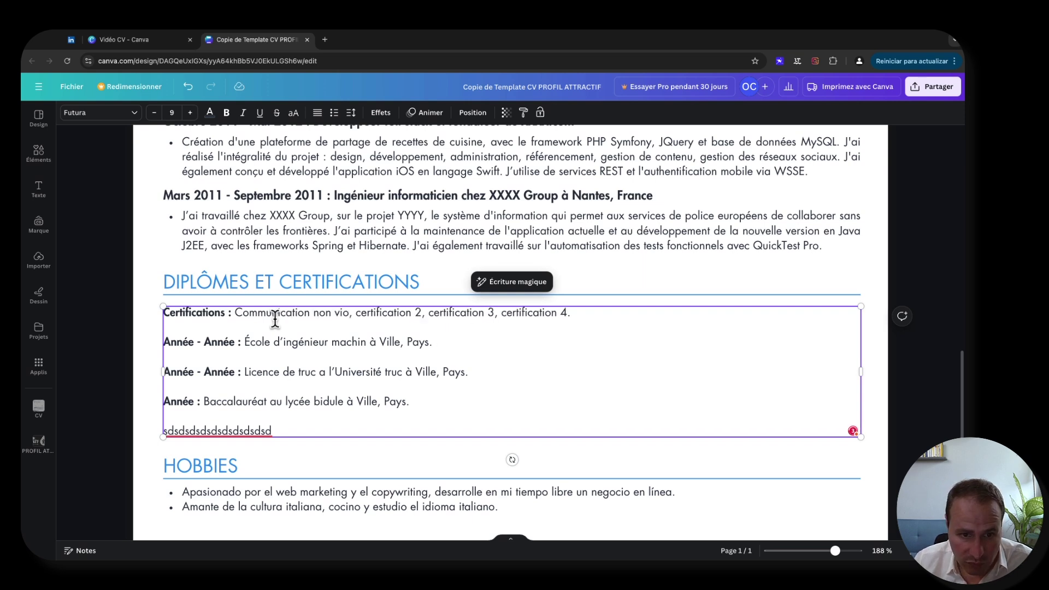
text(lente)
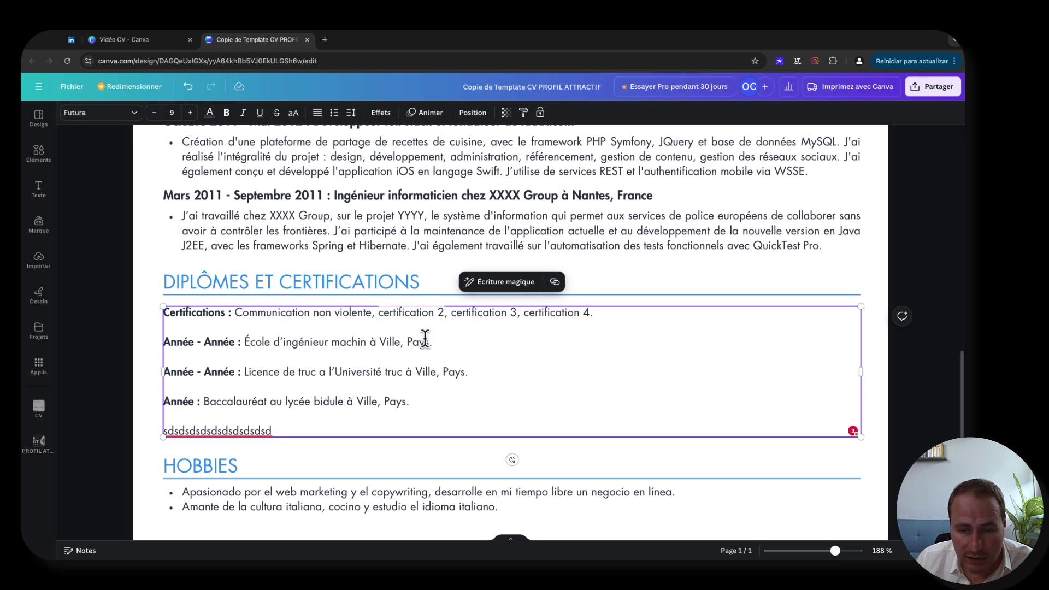
key(alt+shift+Right)
key(alt+shift+Right)
text(Cybersed)
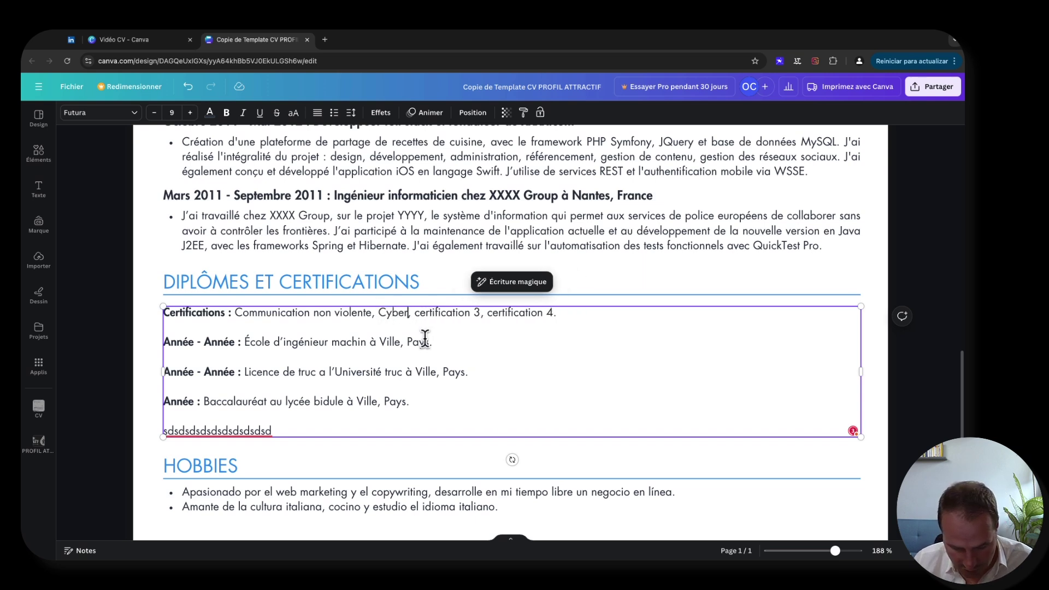
text(urit)
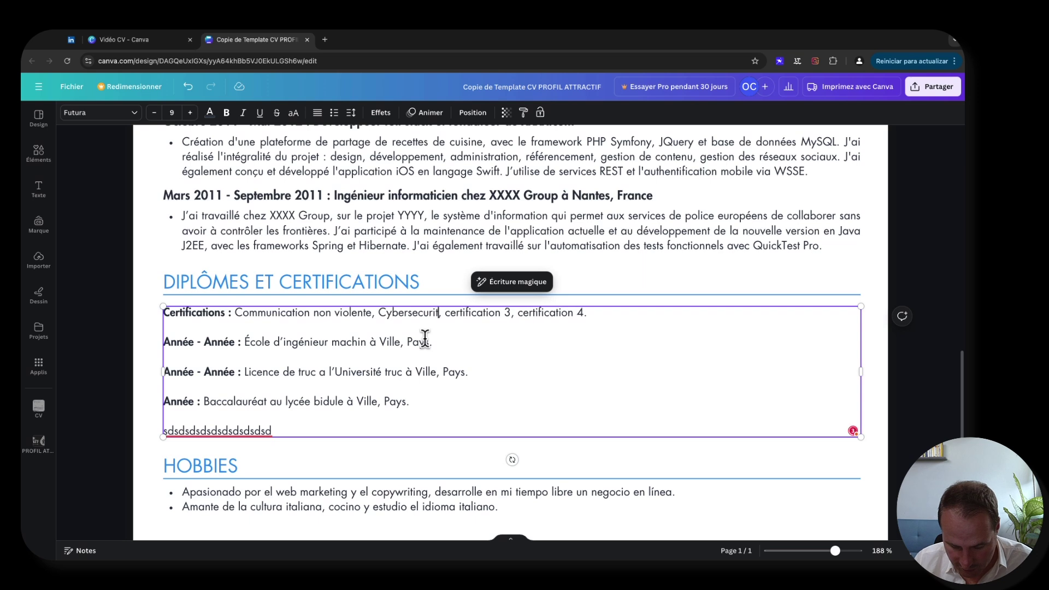
text(y Ess)
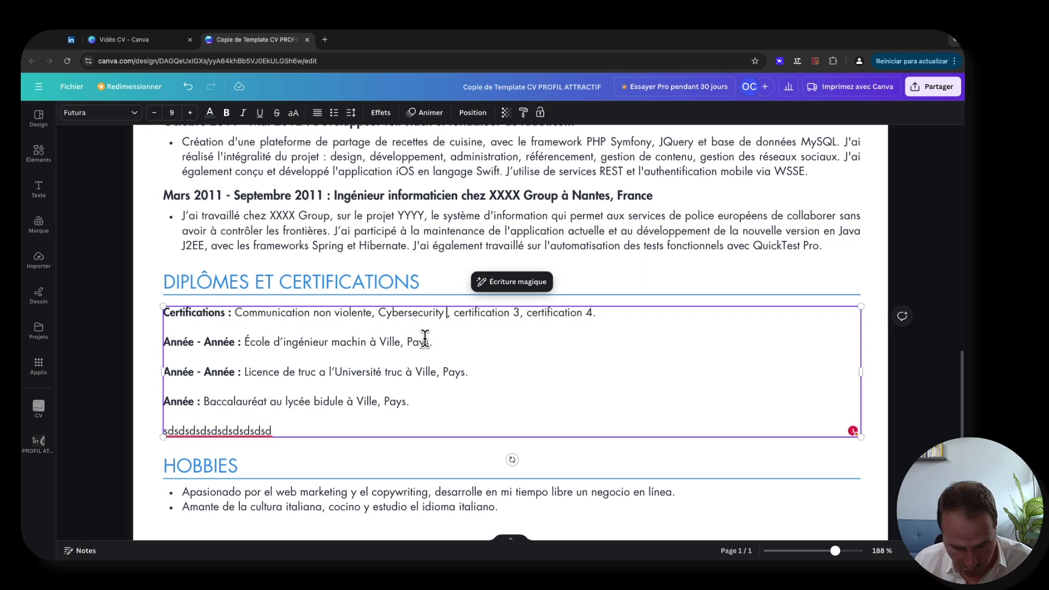
text(entials)
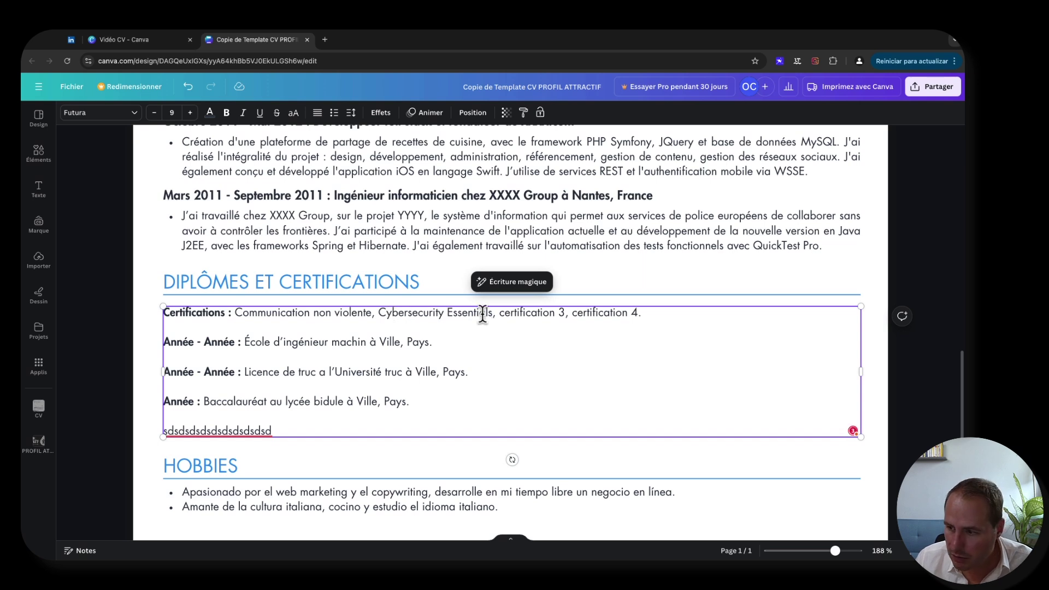
text( ISACA)
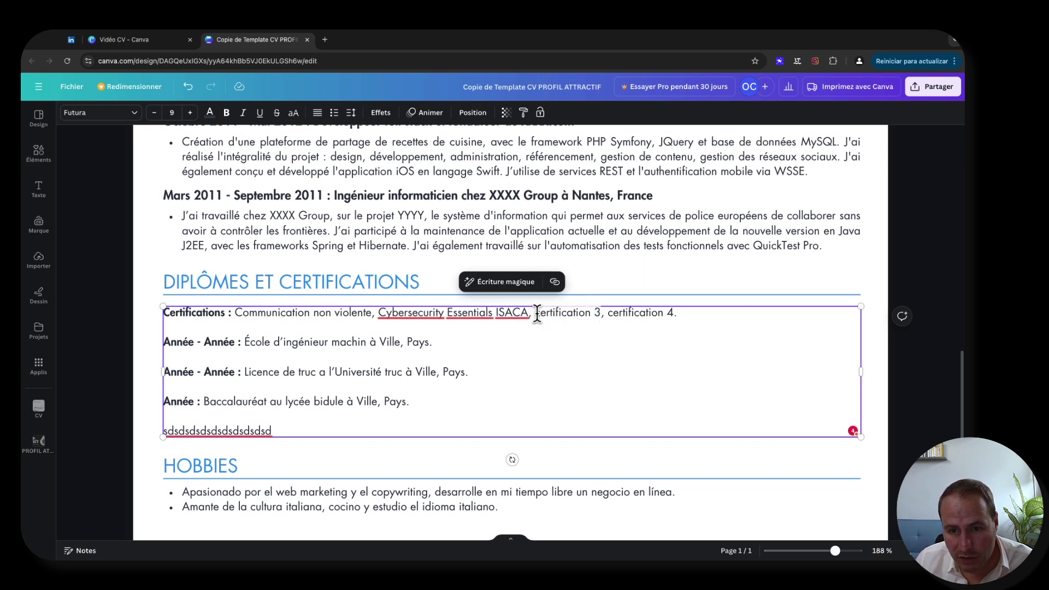
text(Man)
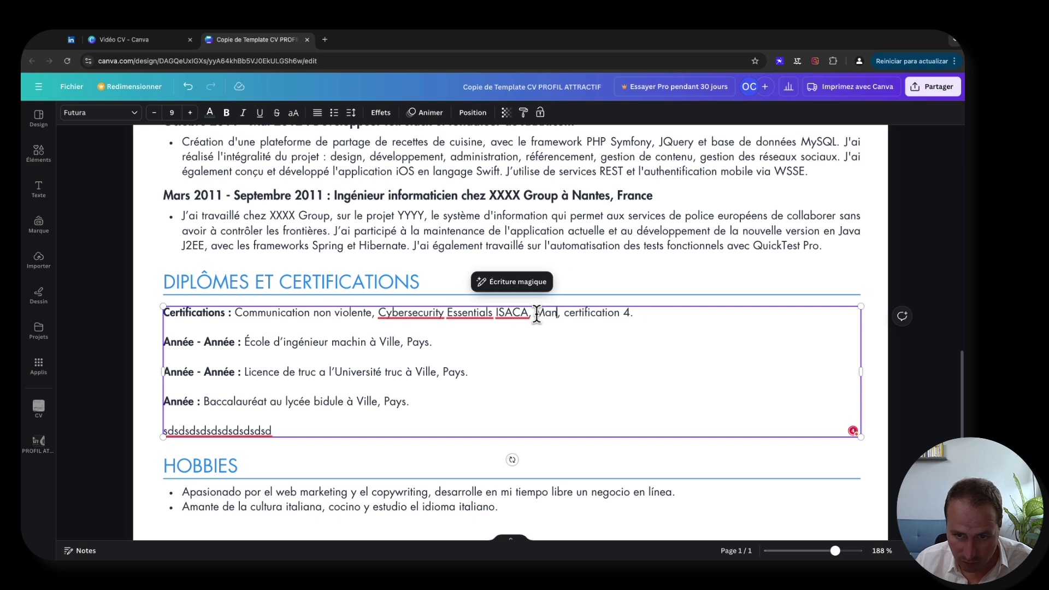
text(d)
text(gement 3.0)
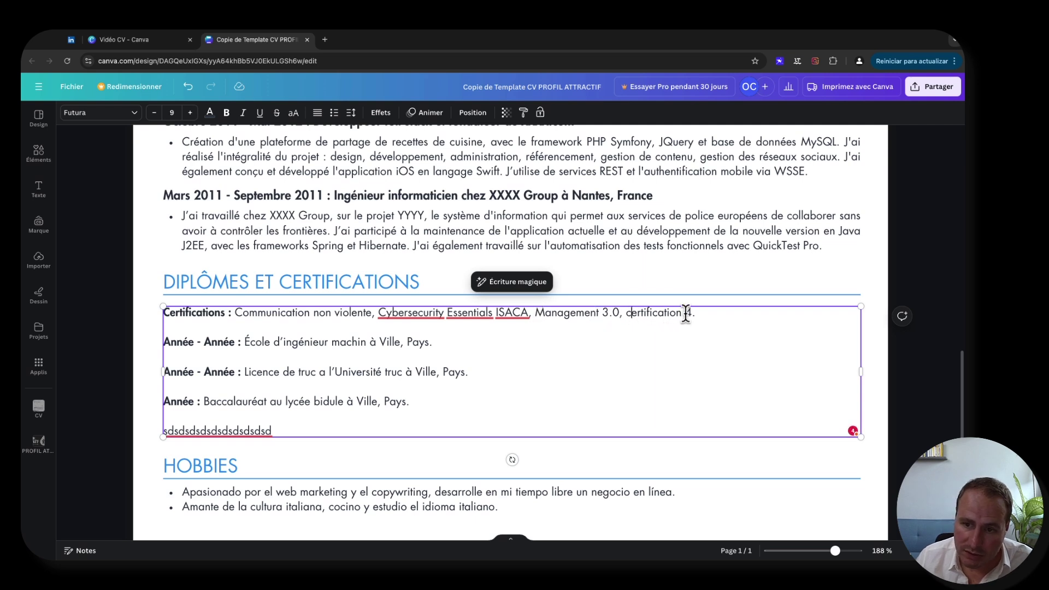
- Replace the last placeholder with Intelligence émotionnelle, AWS Essentials, ECES and CCNA Exploration
click(628, 314)
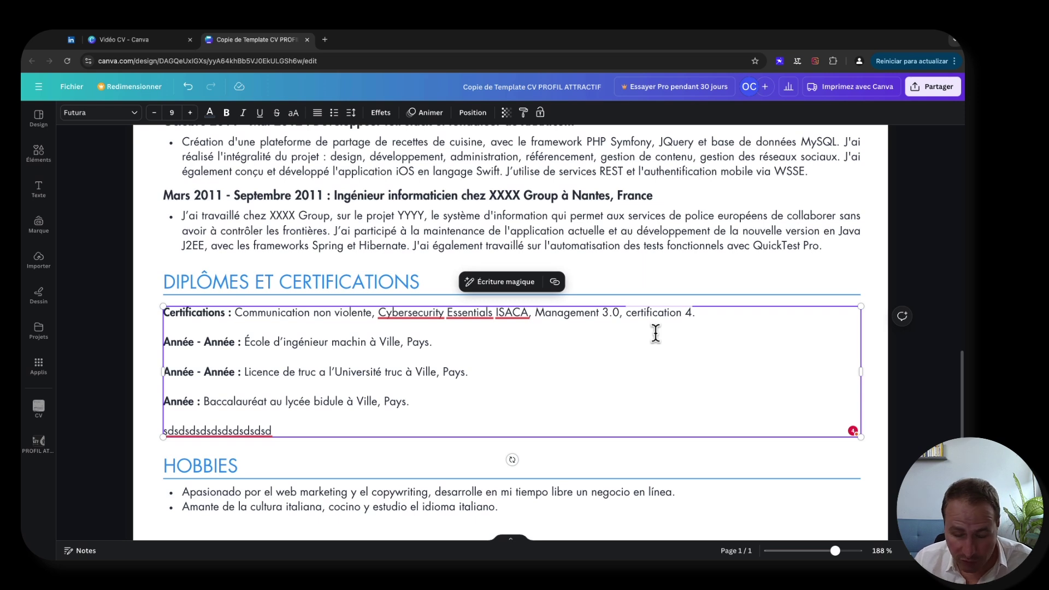
key(alt+BackSpace)
key(alt+BackSpace)
text(int)
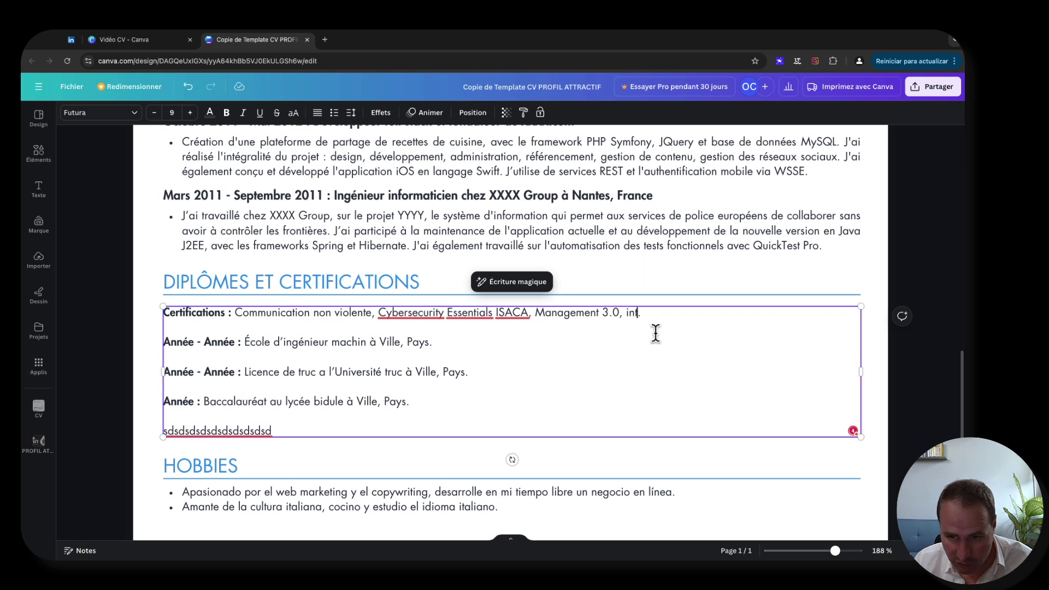
key(BackSpace)
key(BackSpace)
key(BackSpace)
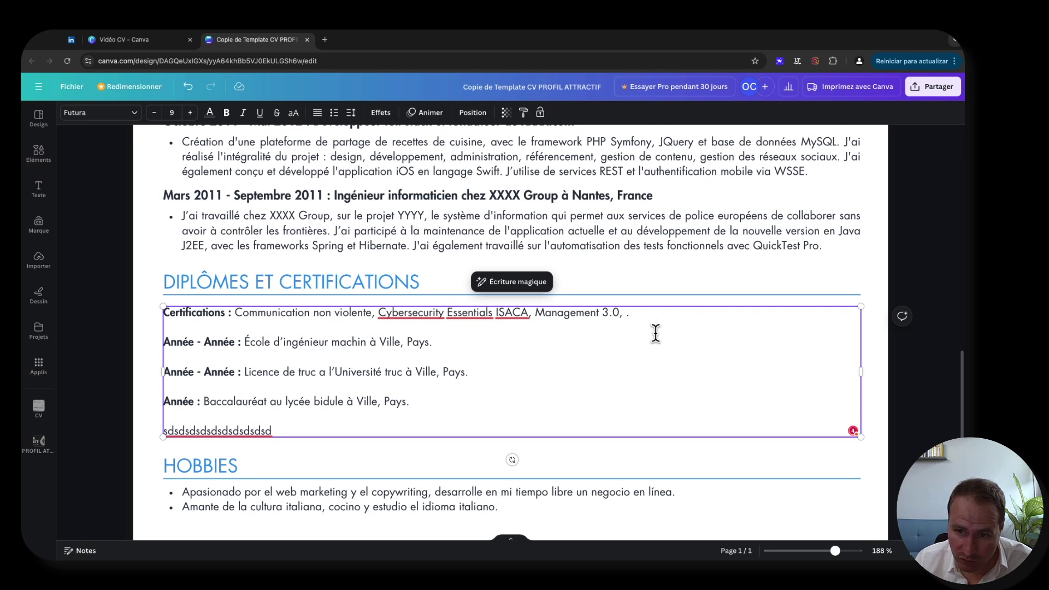
text(Intelligence )
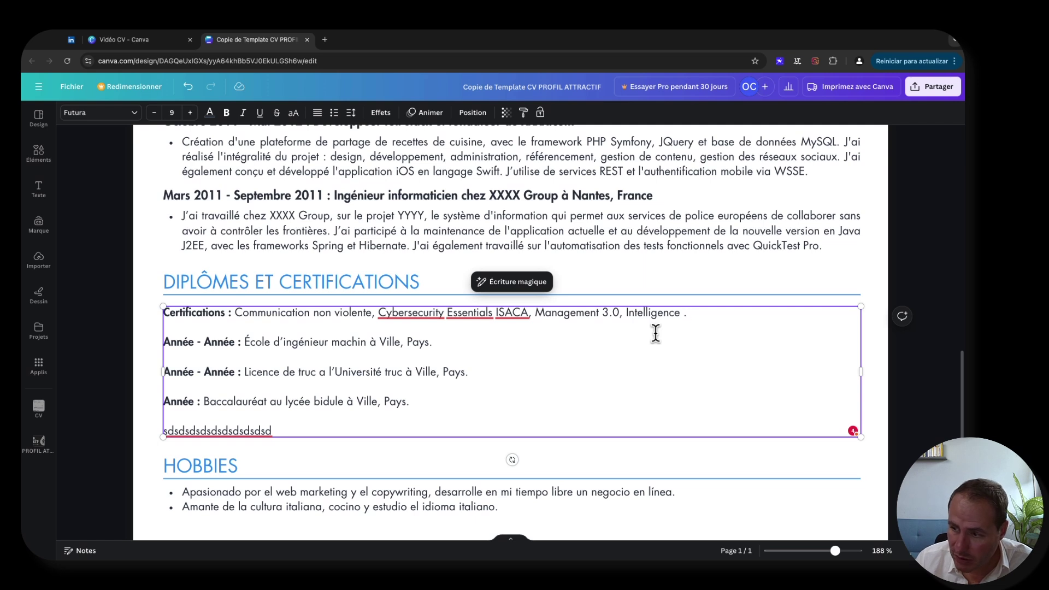
text(ém)
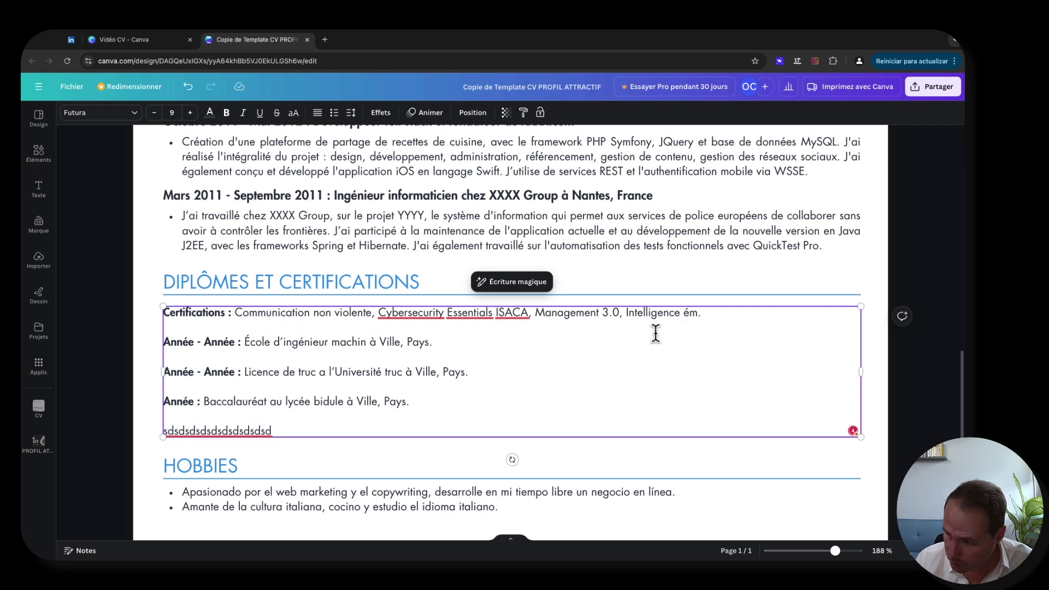
text(otionnelle)
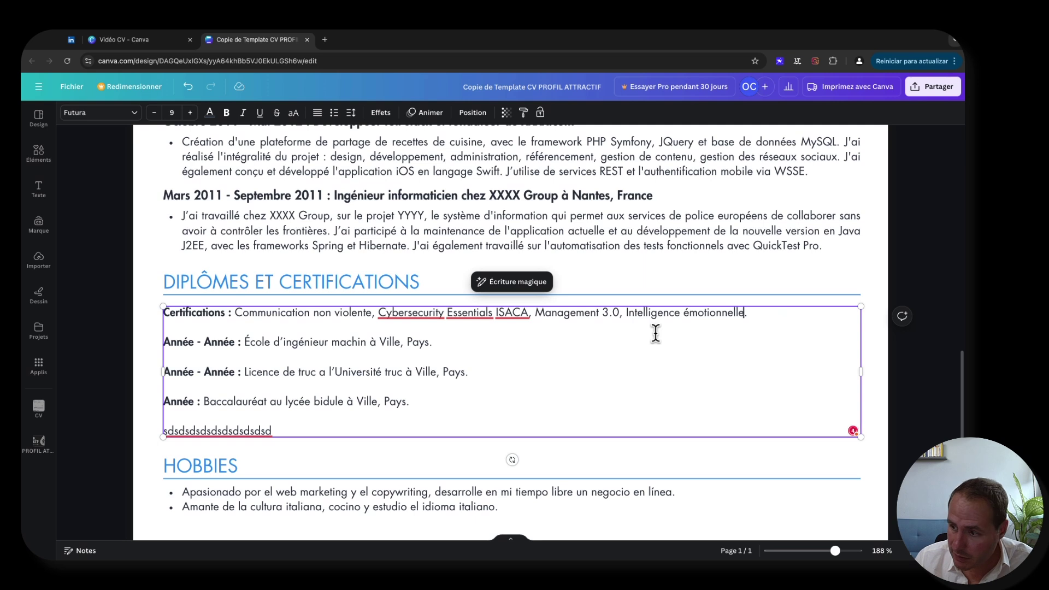
text(, L)
key(BackSpace)
text(AWS)
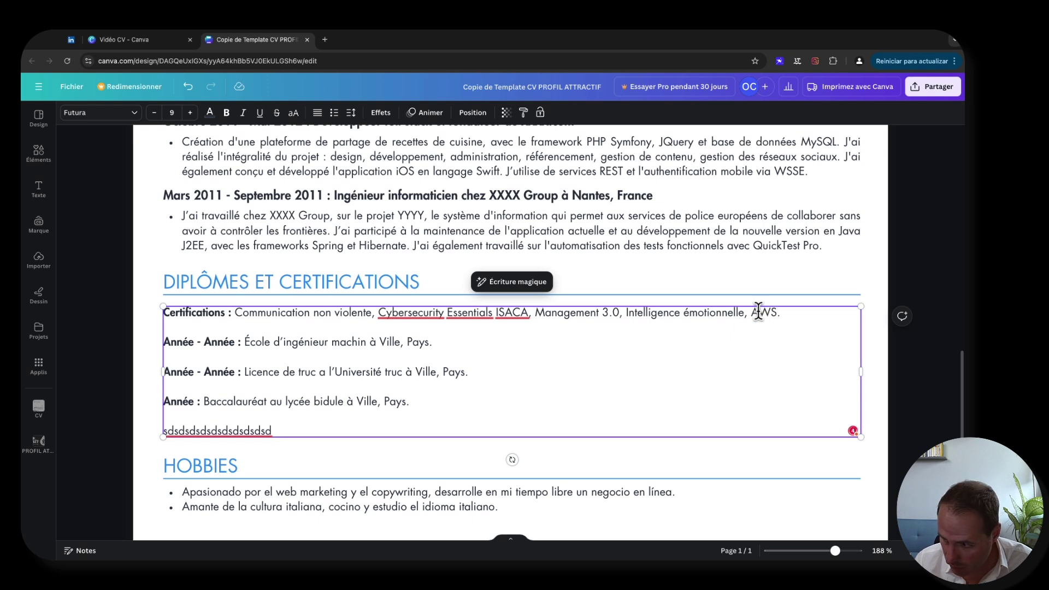
text( Essentials)
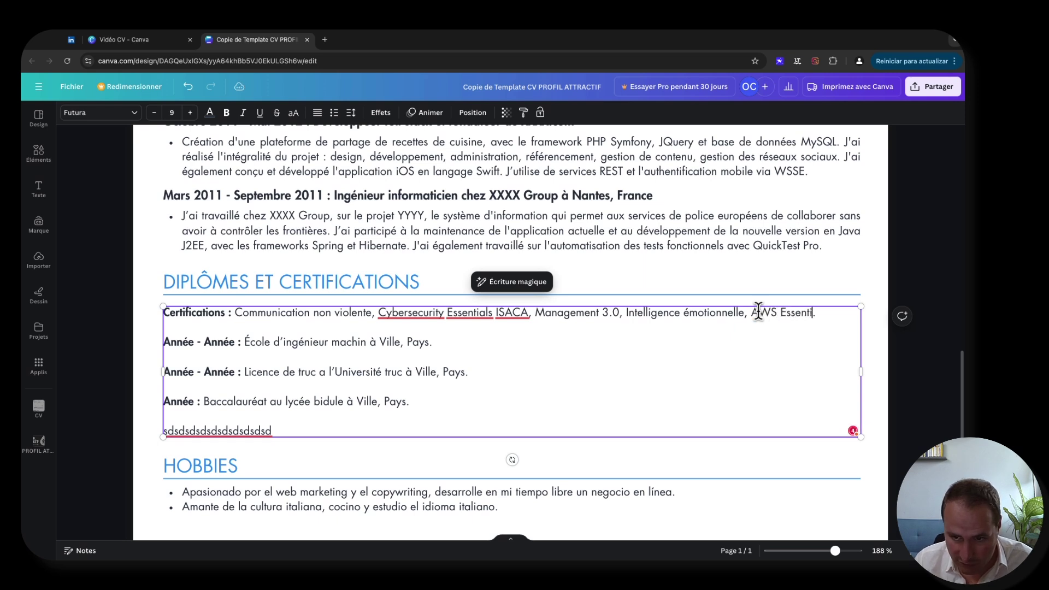
text(, )
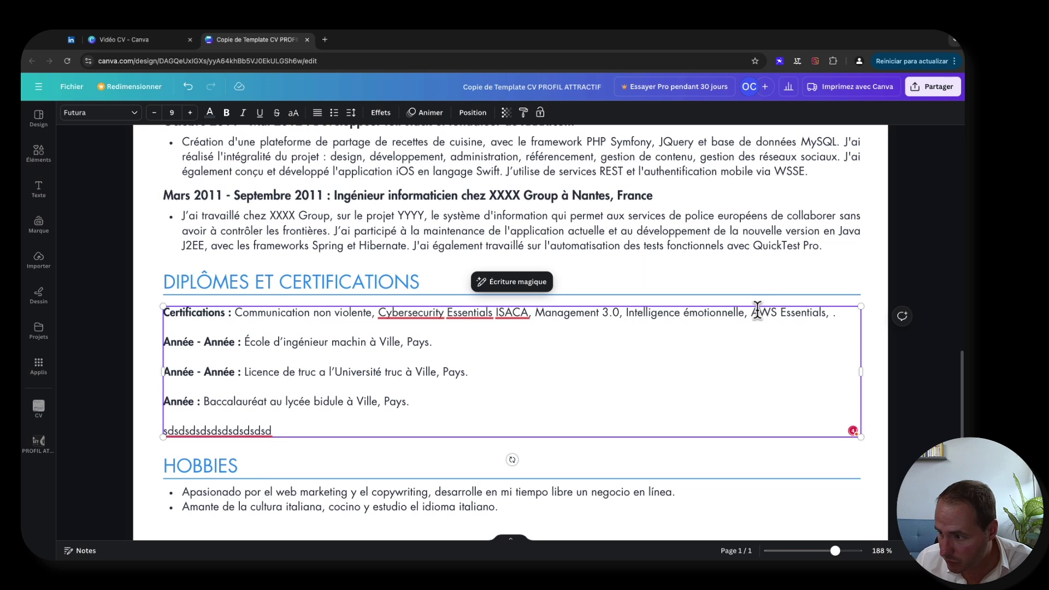
text(ECES)
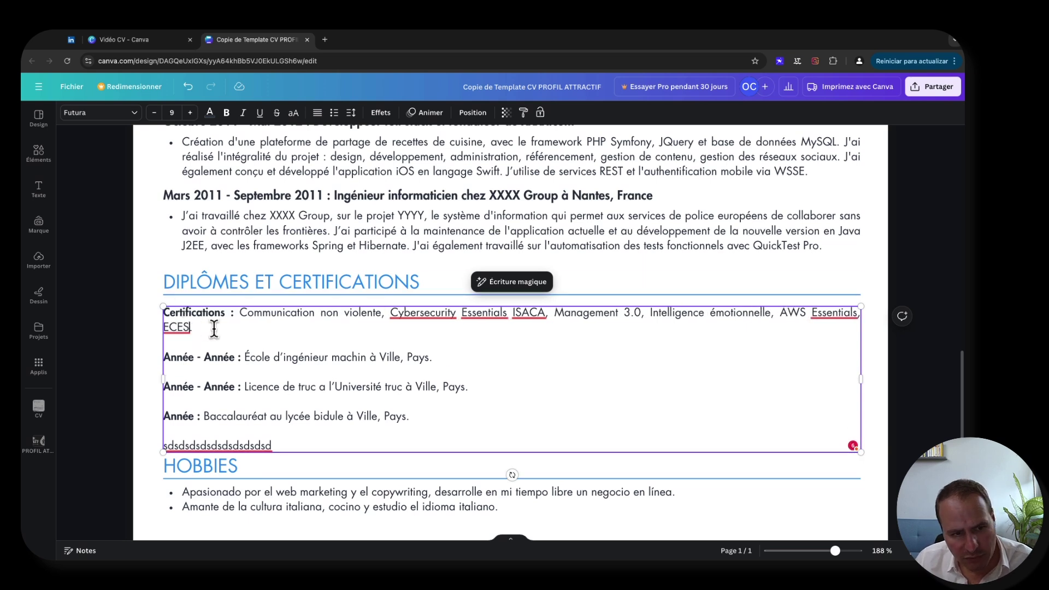
text(, )
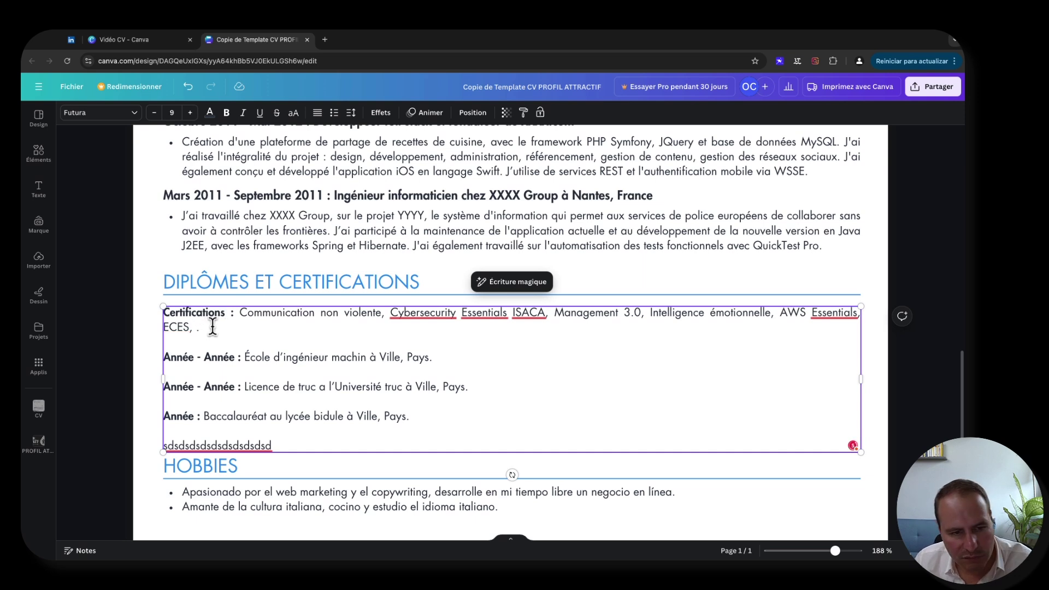
text(I)
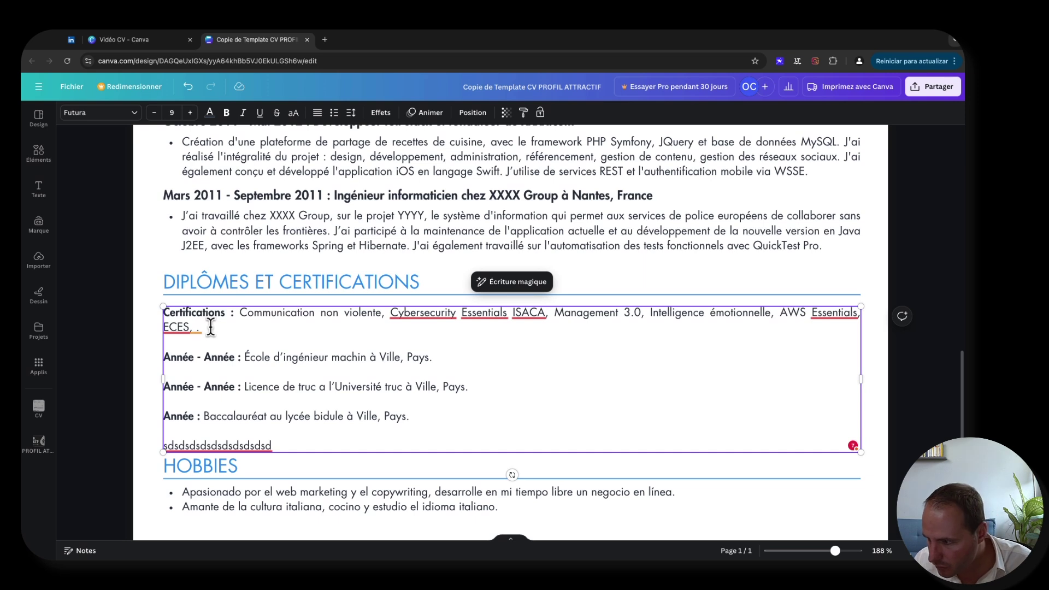
text(CICNA)
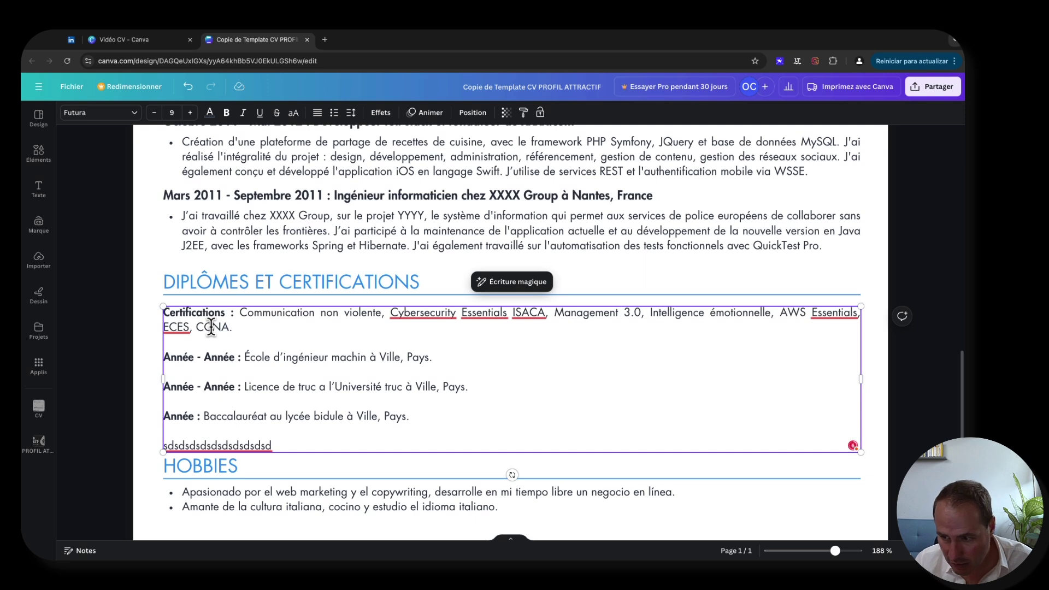
text( Exploration)
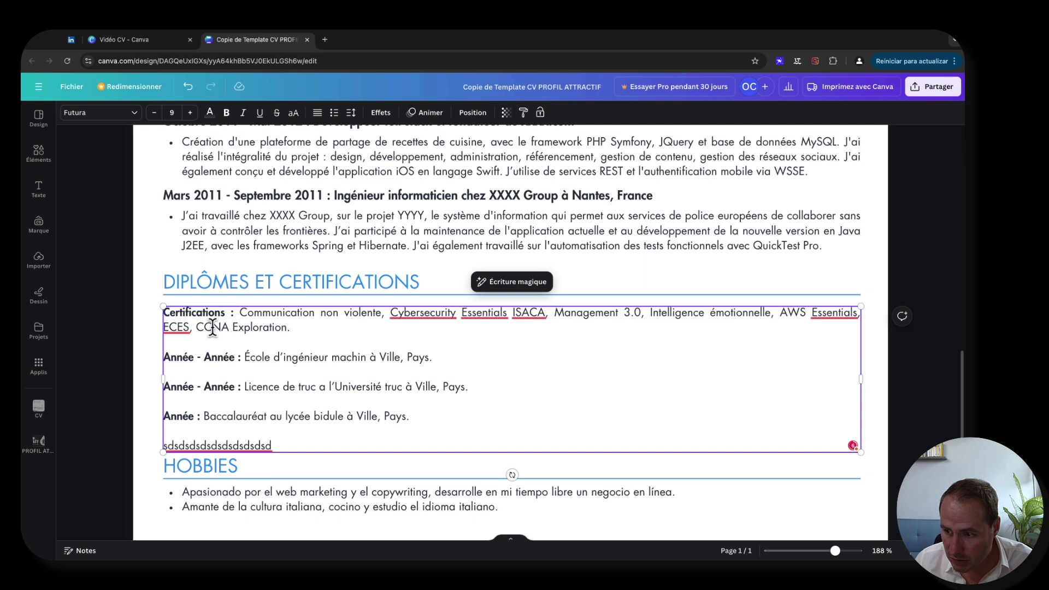
click(314, 326)
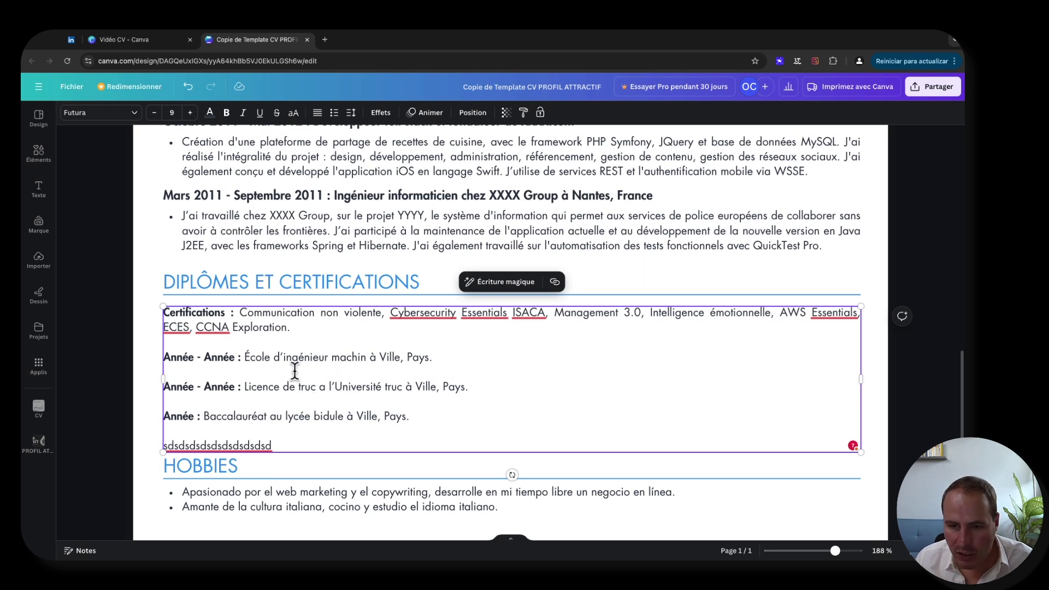
- Place the cursor in the engineering school entry to begin rewriting the diplomas
click(184, 359)
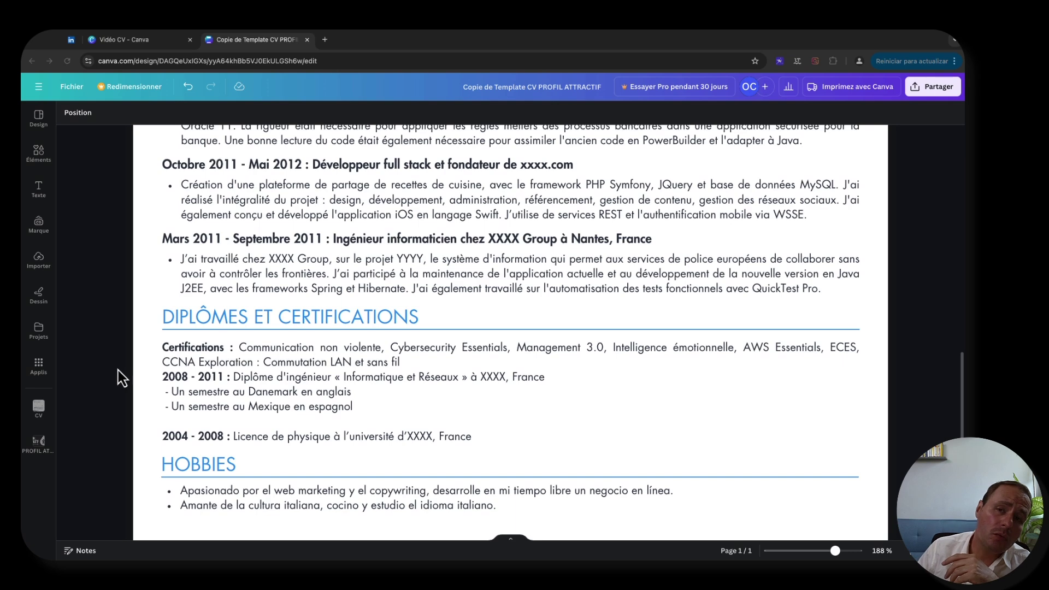
- Lower the zoom from 188% until the entire one-page CV fits on screen
scroll(120, 370, up, 20)
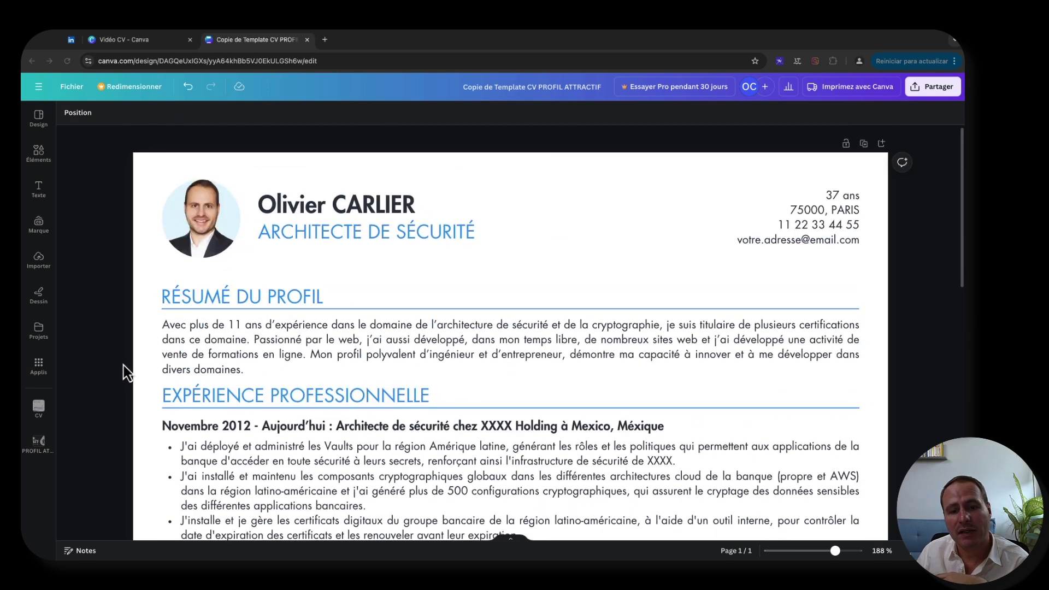
scroll(125, 372, down, 20)
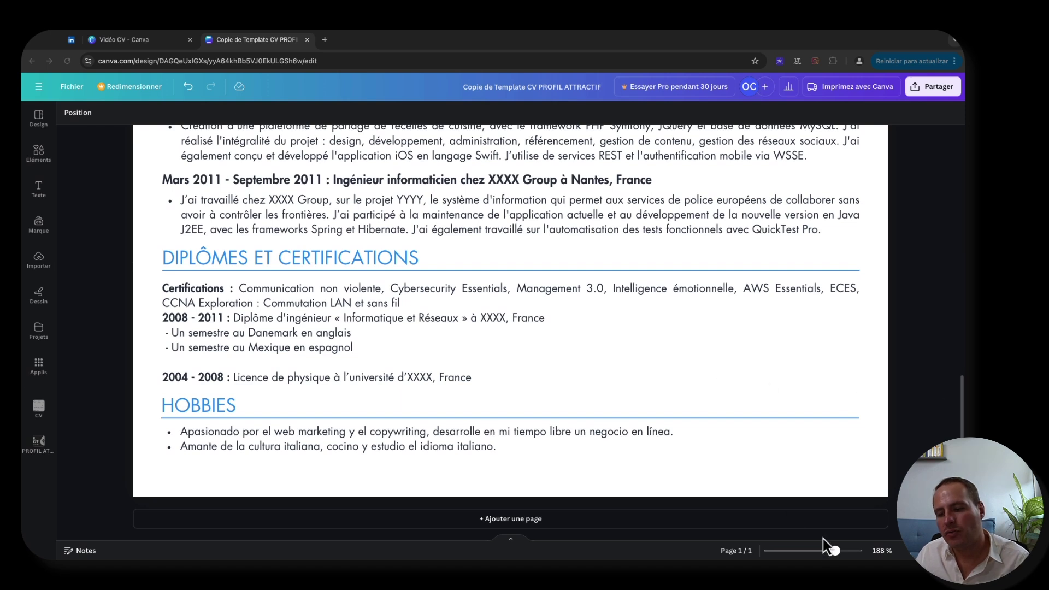
drag(835, 551, 814, 552)
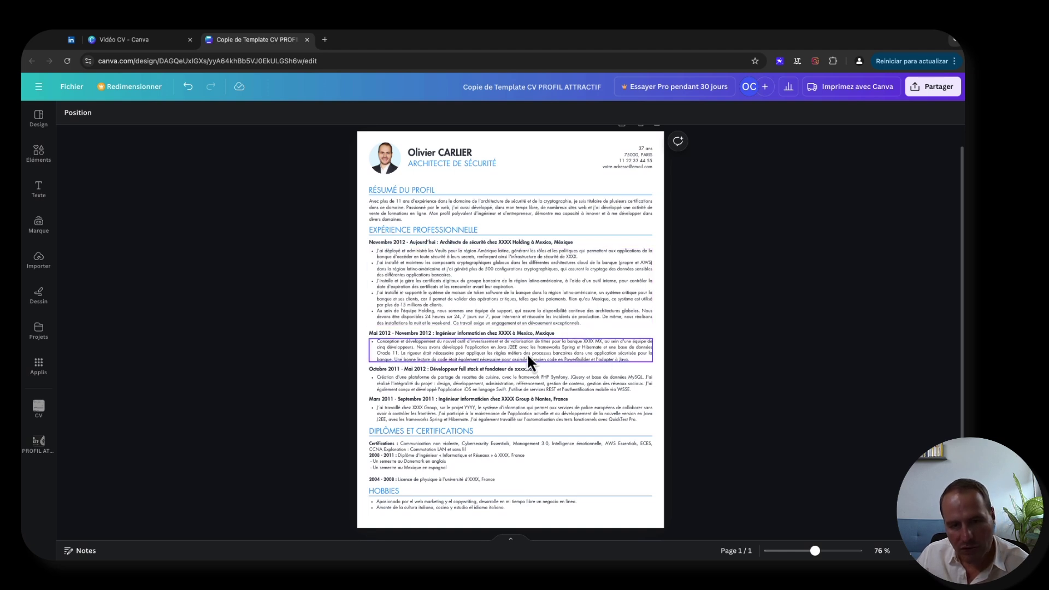
- Zoom in on the Mai 2012, Octobre 2011 and Mars 2011 experience entries to read them closely
scroll(420, 306, down, 1)
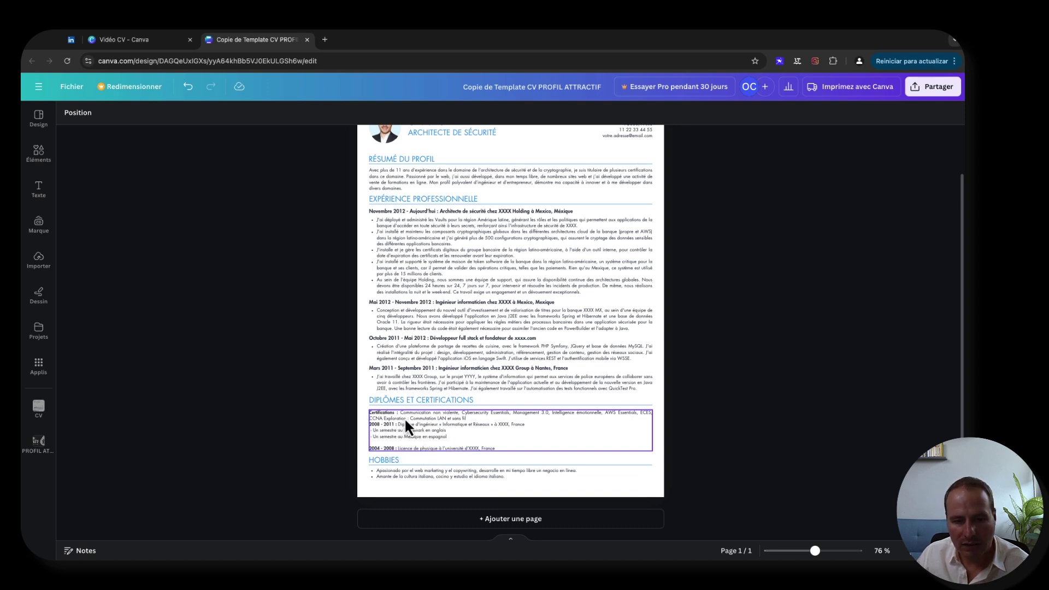
drag(679, 440, 682, 441)
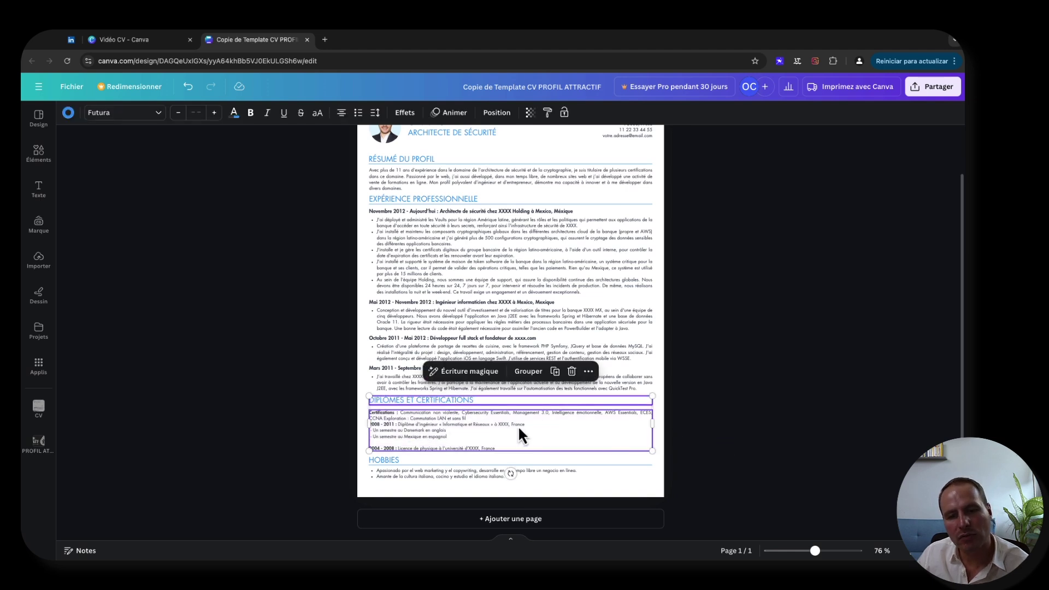
drag(362, 203, 754, 381)
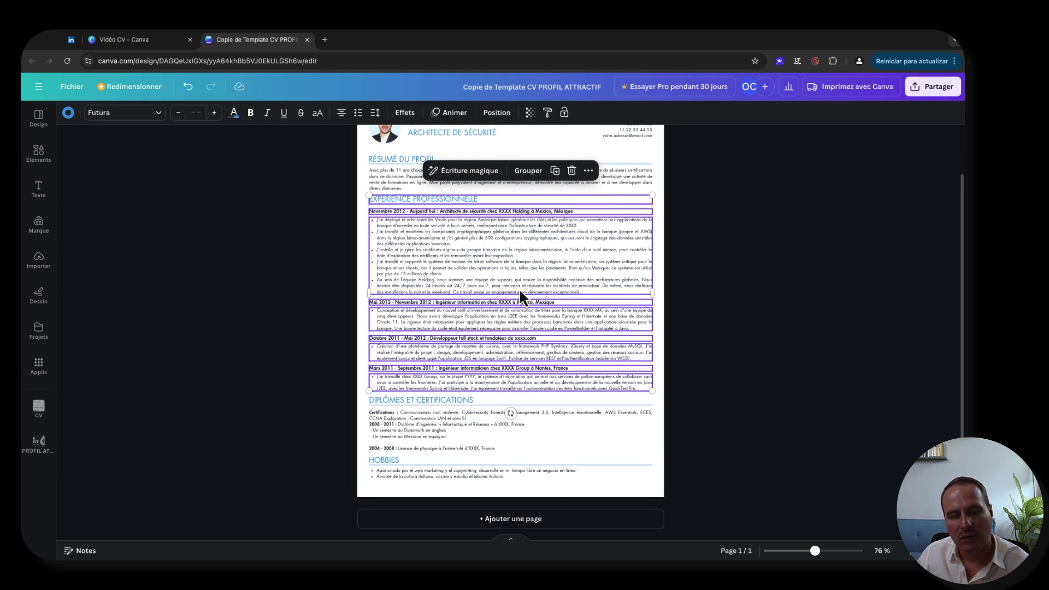
click(318, 340)
drag(814, 551, 839, 553)
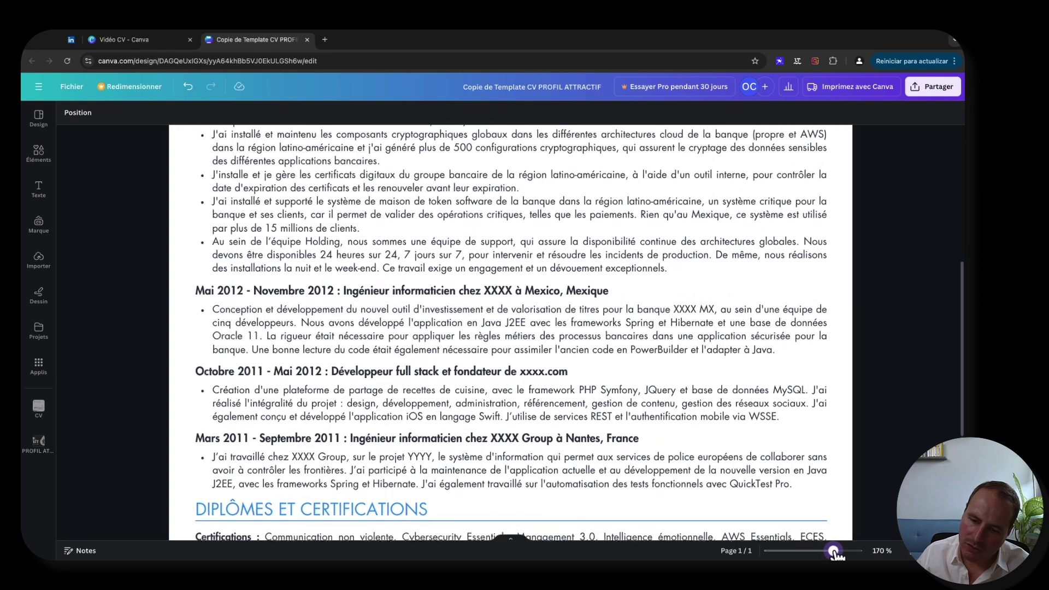
- Scroll down to the Diplômes et Certifications and Hobbies sections at the bottom of the page
scroll(562, 425, down, 3)
scroll(555, 426, down, 3)
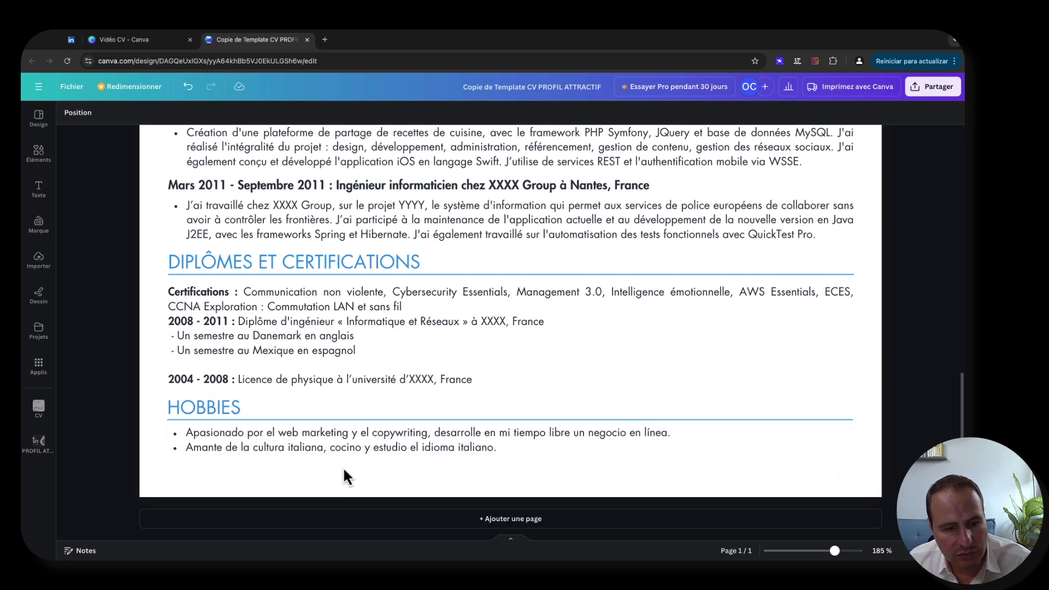
- Replace the Spanish Hobbies bullets with French text on webmarketing, side business, Italian cooking and language
click(317, 437)
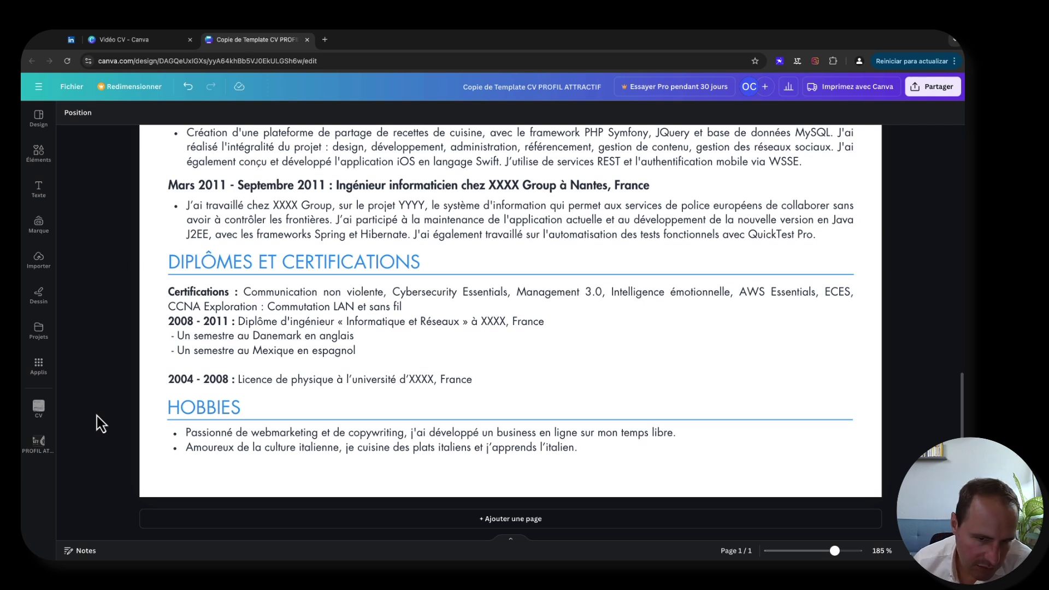
drag(835, 557, 812, 552)
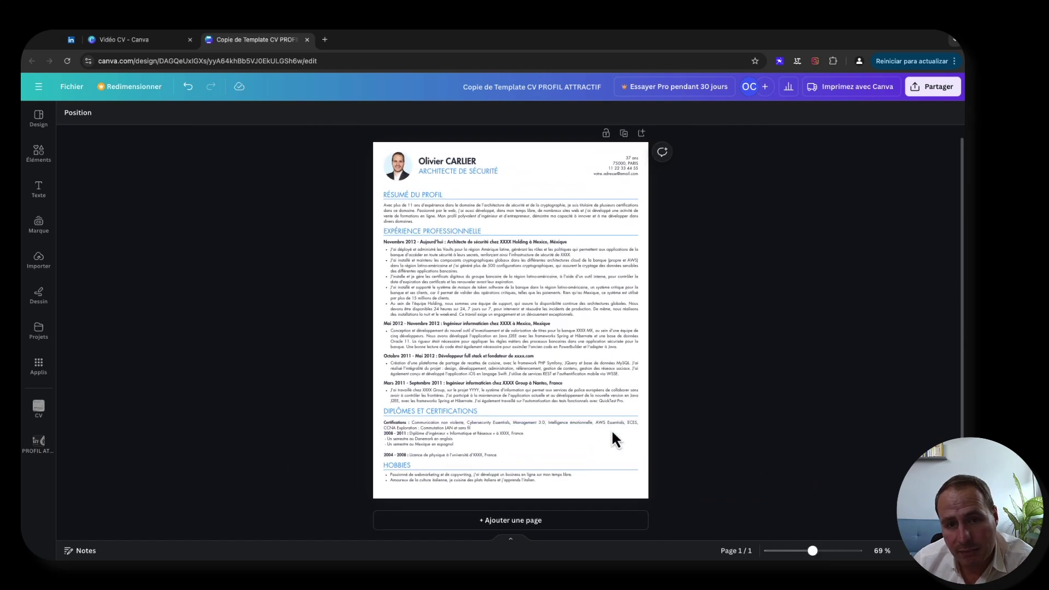
- Move the Hobbies heading and bullets together into place at the bottom of the CV
drag(439, 477, 404, 467)
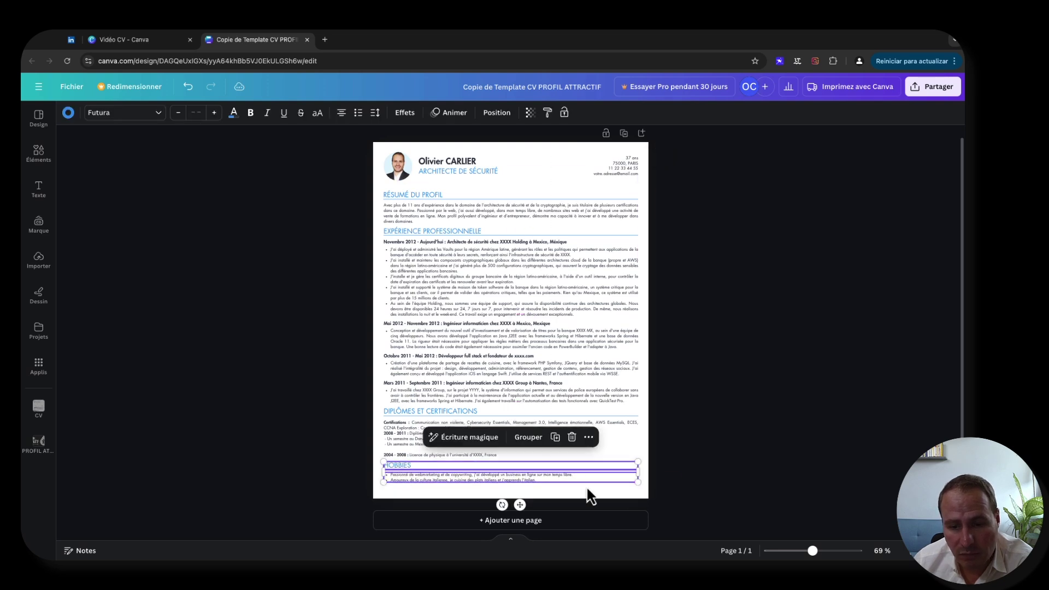
click(666, 428)
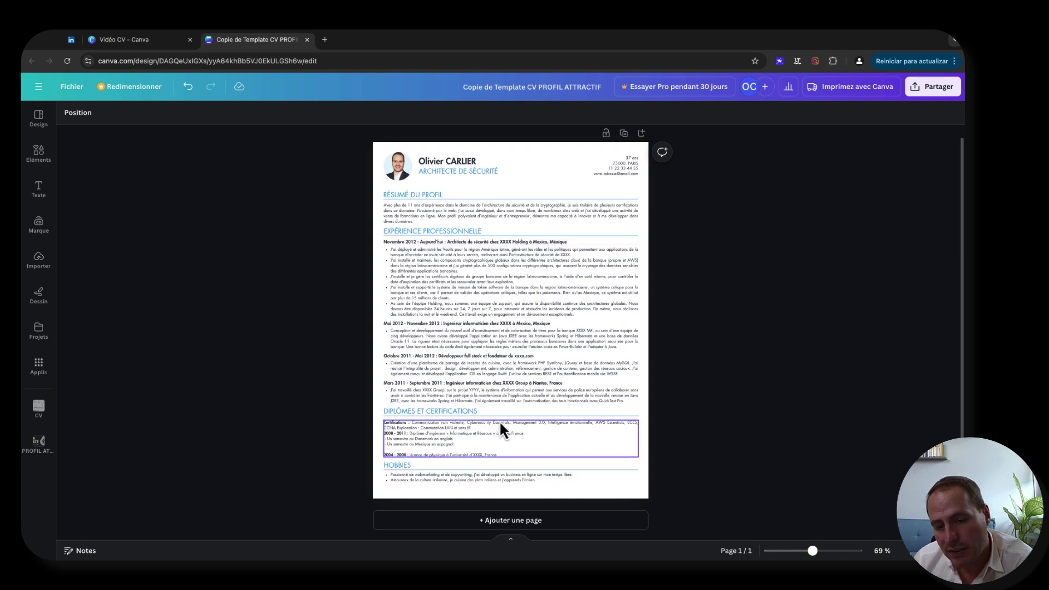
drag(812, 551, 822, 551)
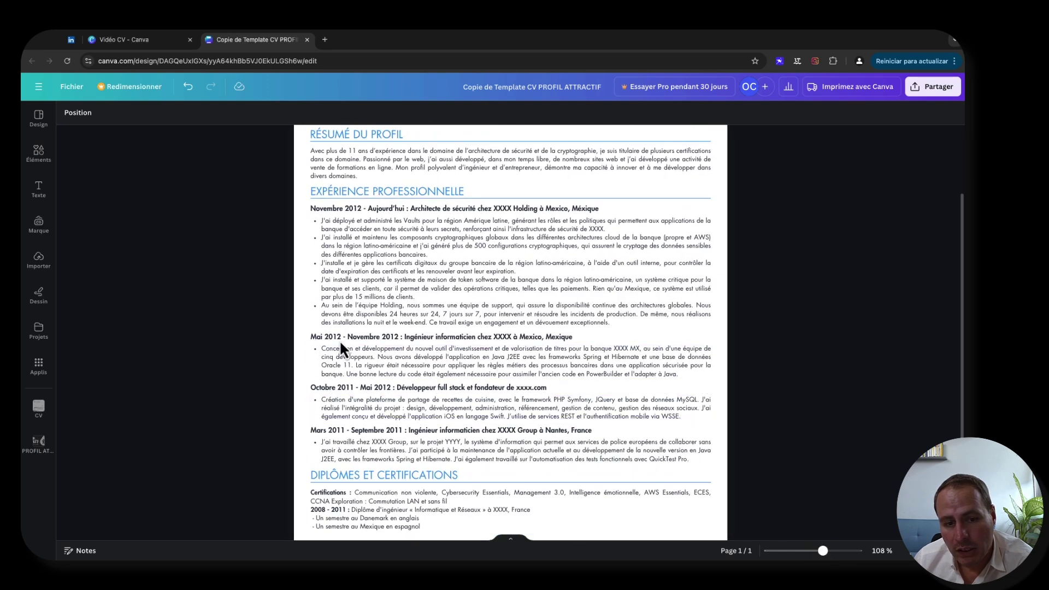
- Review the finished CV page up close, then zoom out to fit the whole page
click(427, 247)
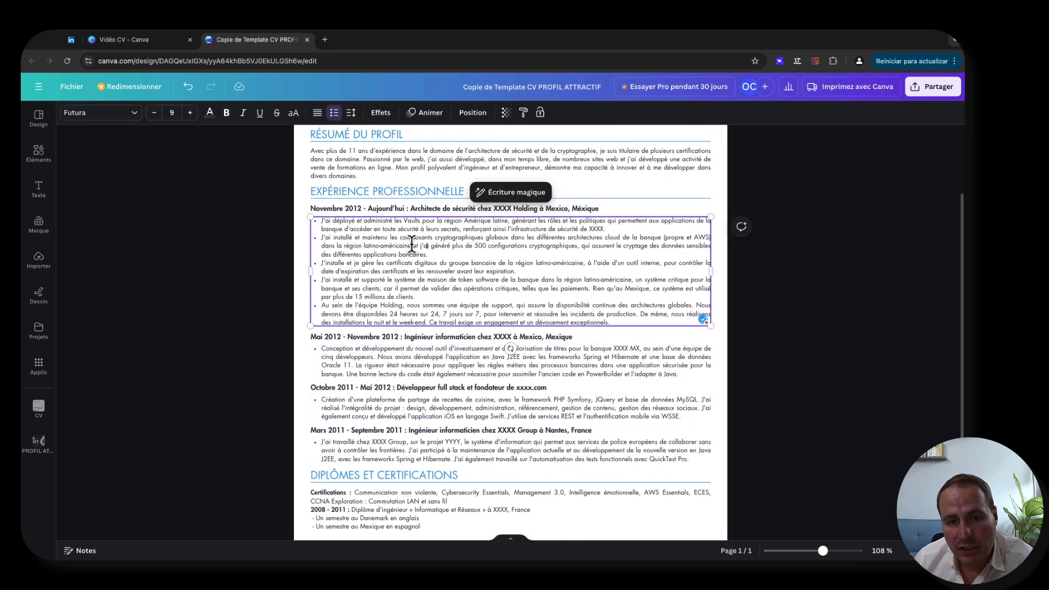
click(272, 255)
scroll(442, 250, down, 2)
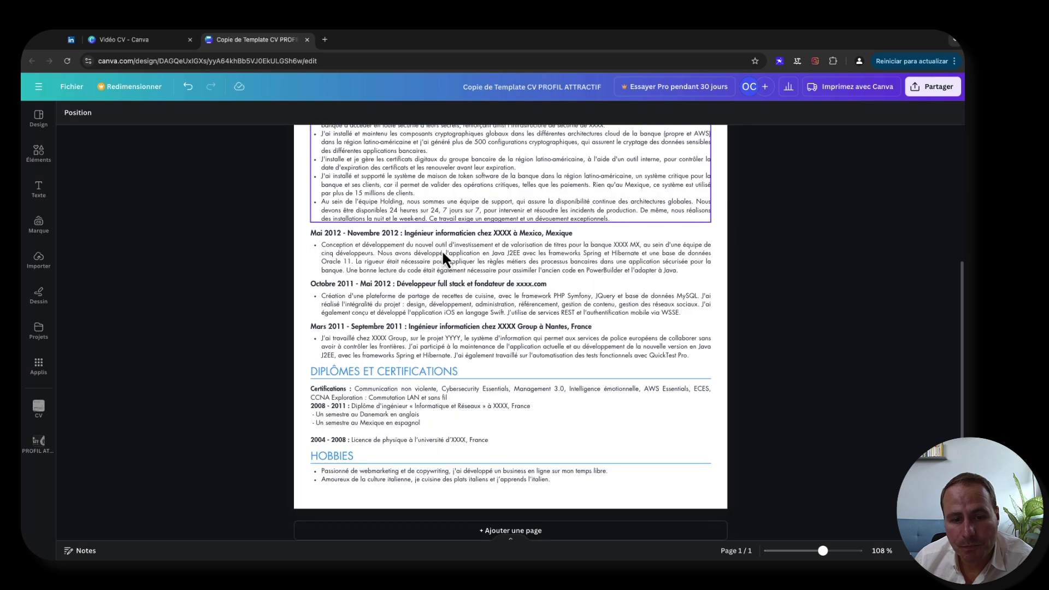
scroll(441, 250, up, 4)
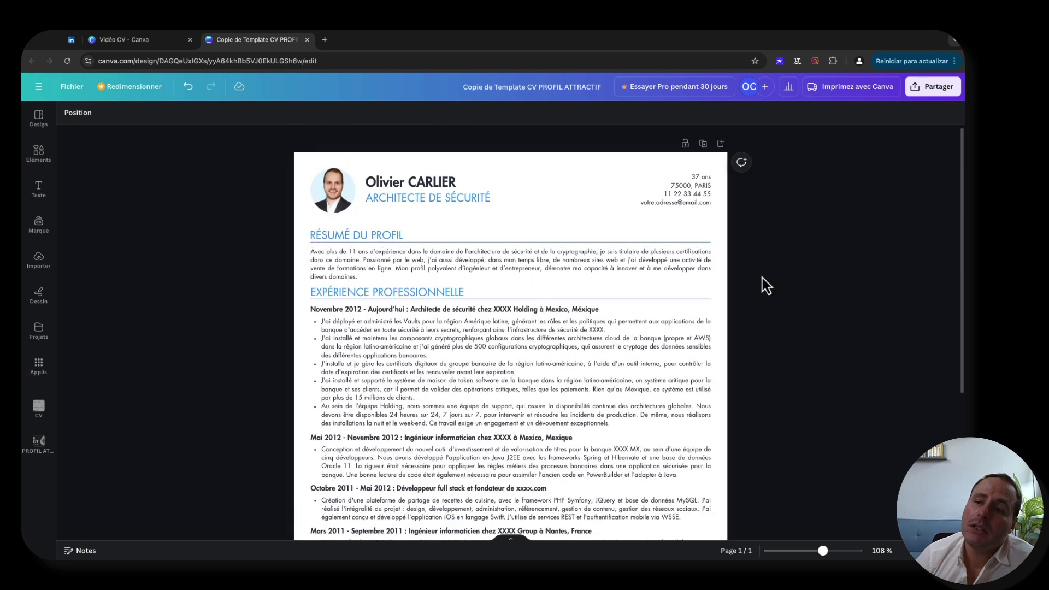
scroll(751, 248, down, 2)
scroll(750, 248, up, 2)
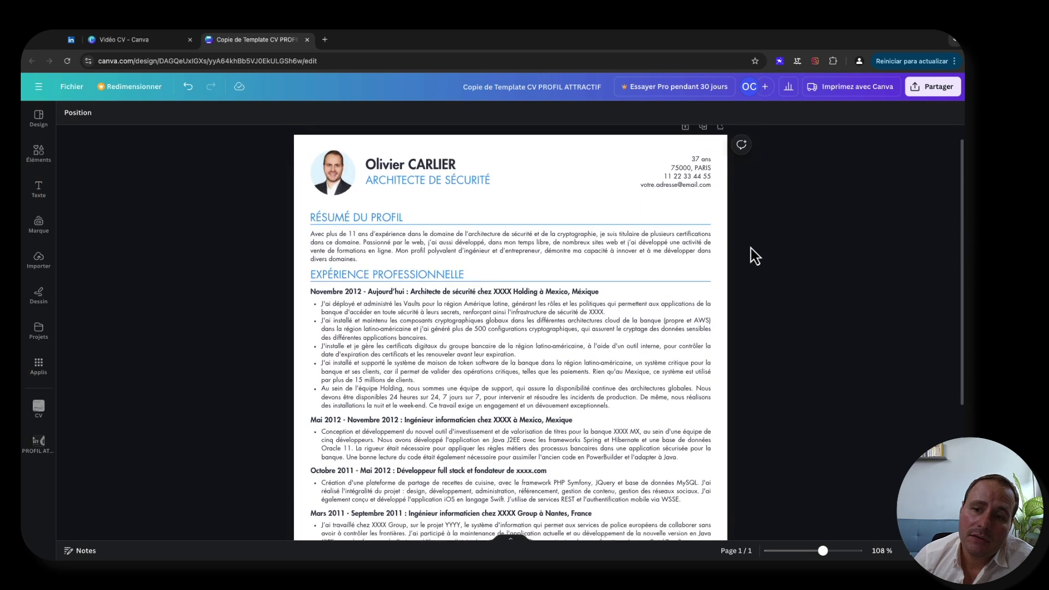
scroll(751, 248, down, 1)
drag(822, 552, 813, 551)
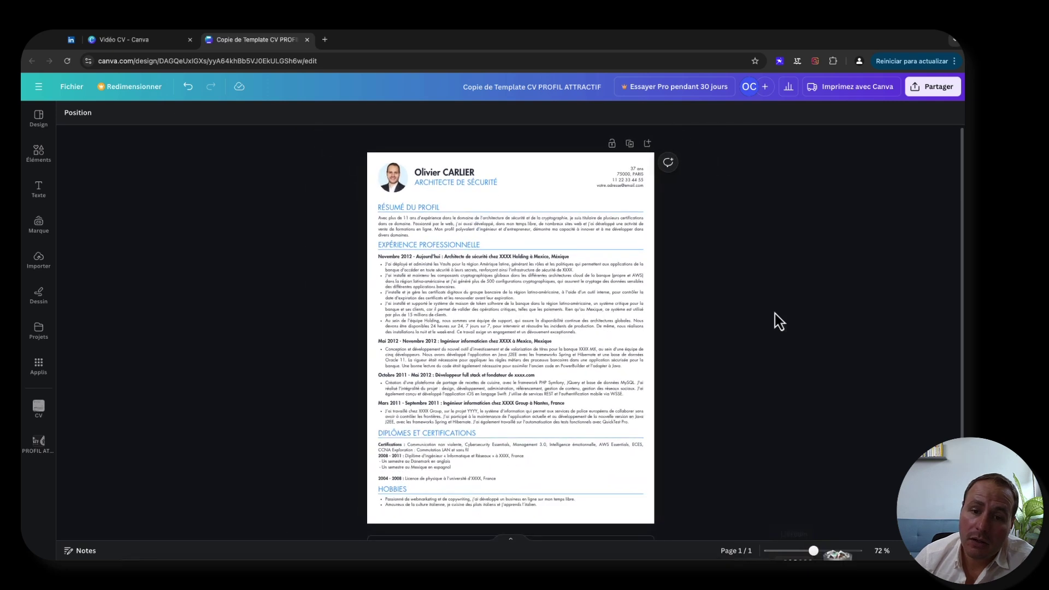
- Download the CV as a standard PDF instead of PNG
click(937, 92)
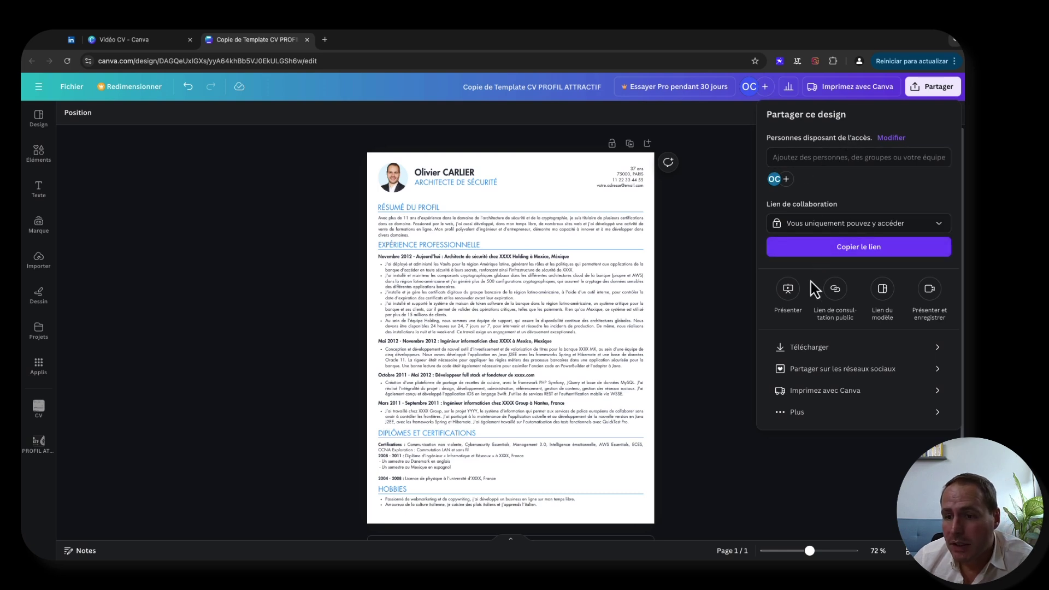
click(864, 352)
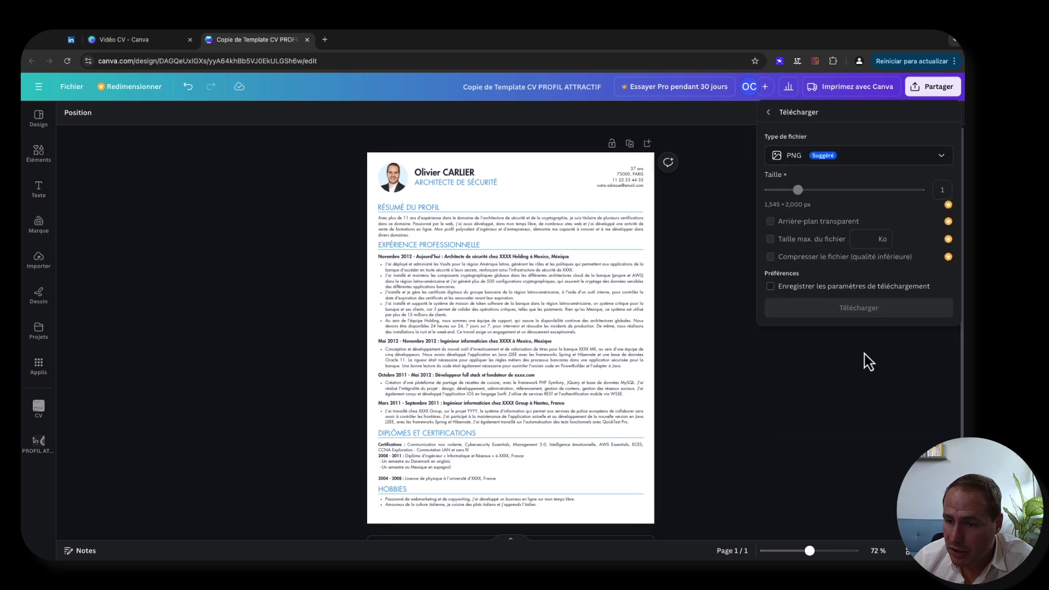
click(883, 157)
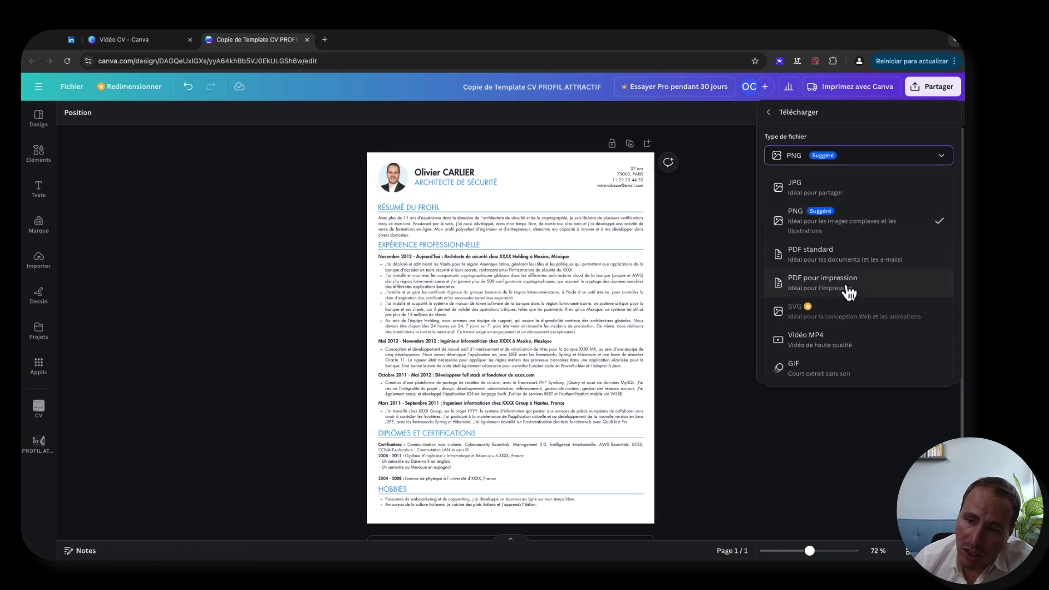
click(851, 261)
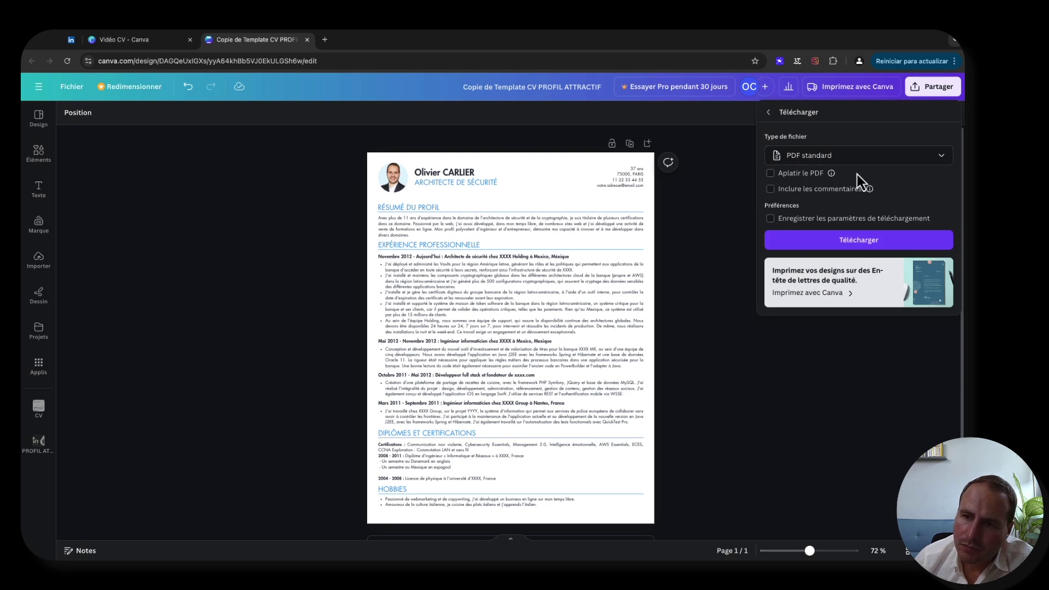
click(874, 247)
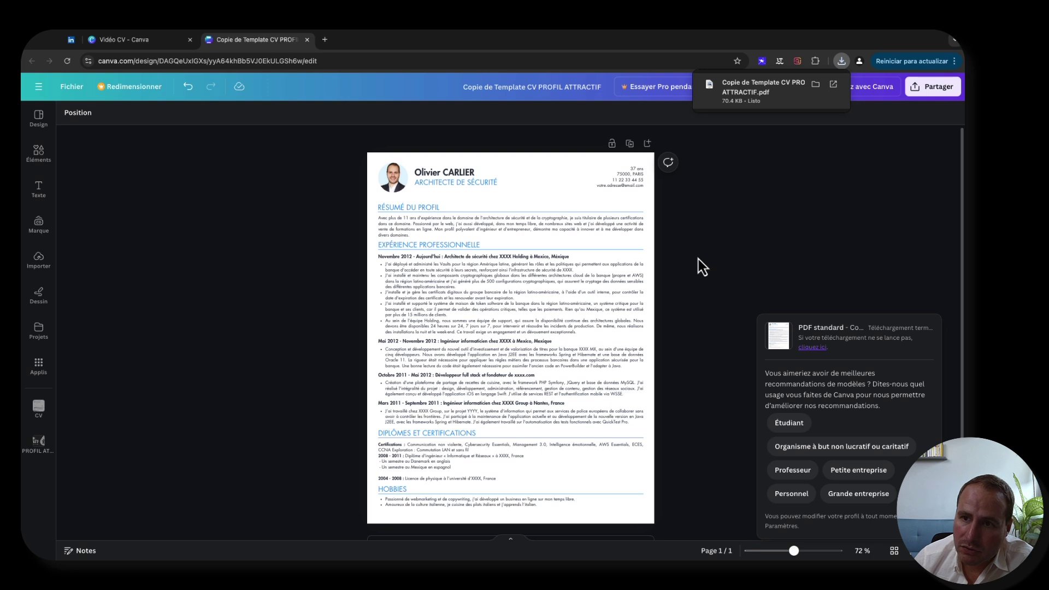
- Open the downloaded CV PDF in Chrome's viewer and check the page at different zoom levels
click(772, 97)
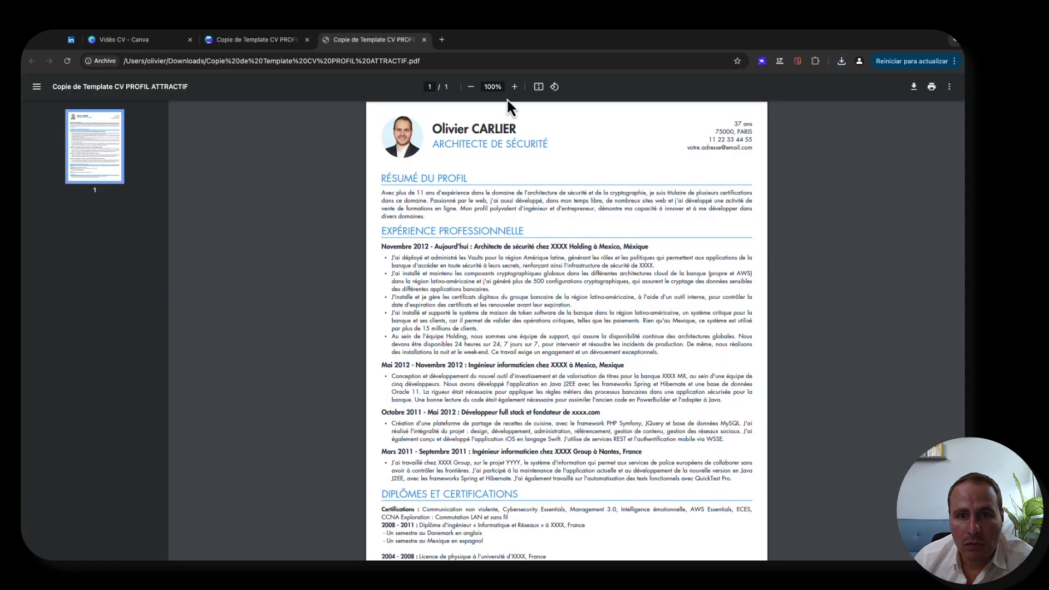
click(470, 87)
click(470, 86)
click(470, 87)
click(470, 87)
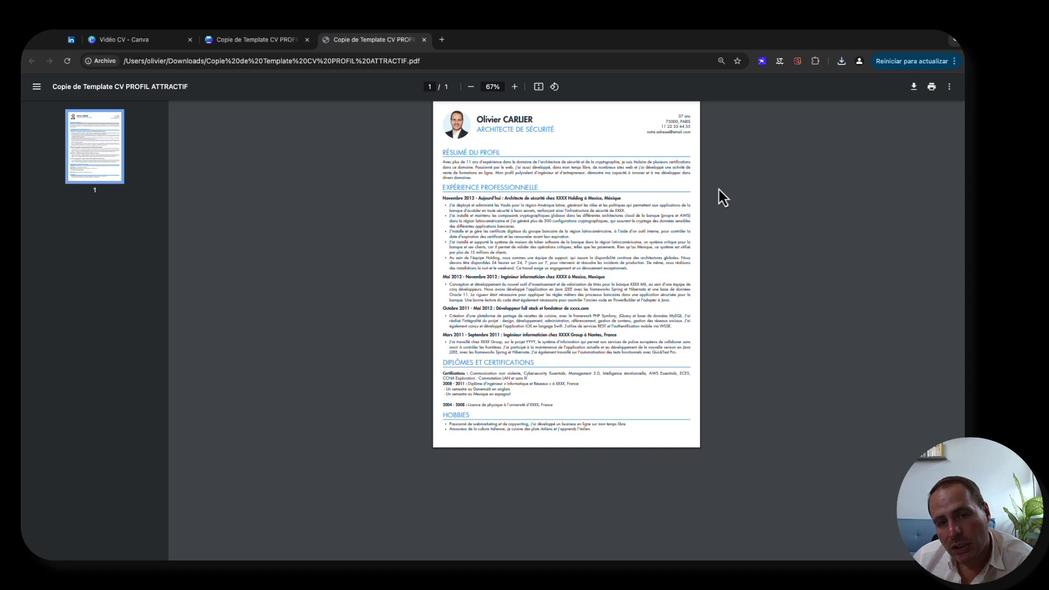
click(514, 86)
click(514, 86)
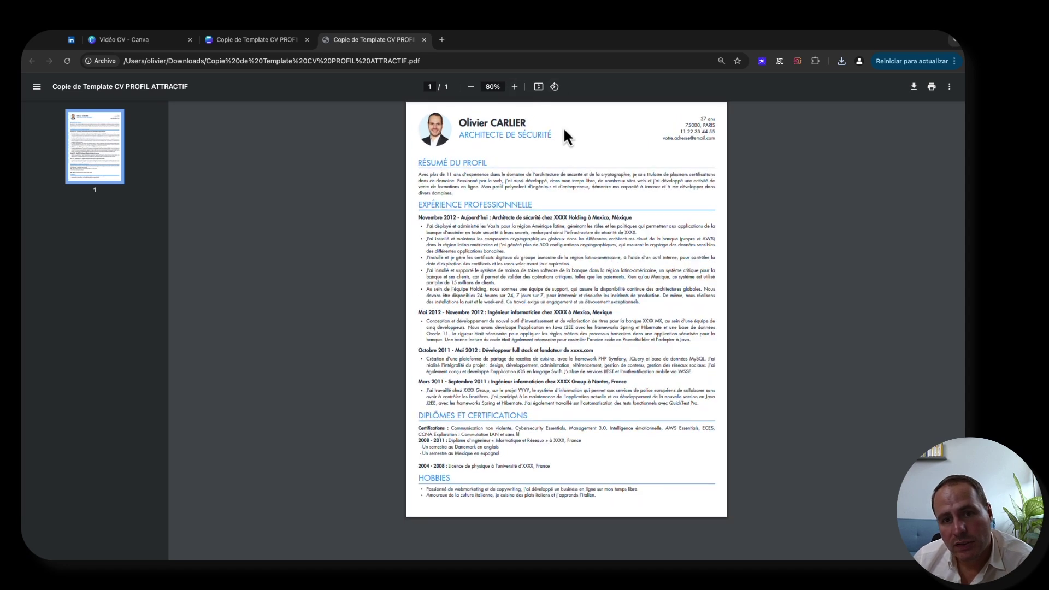
click(516, 87)
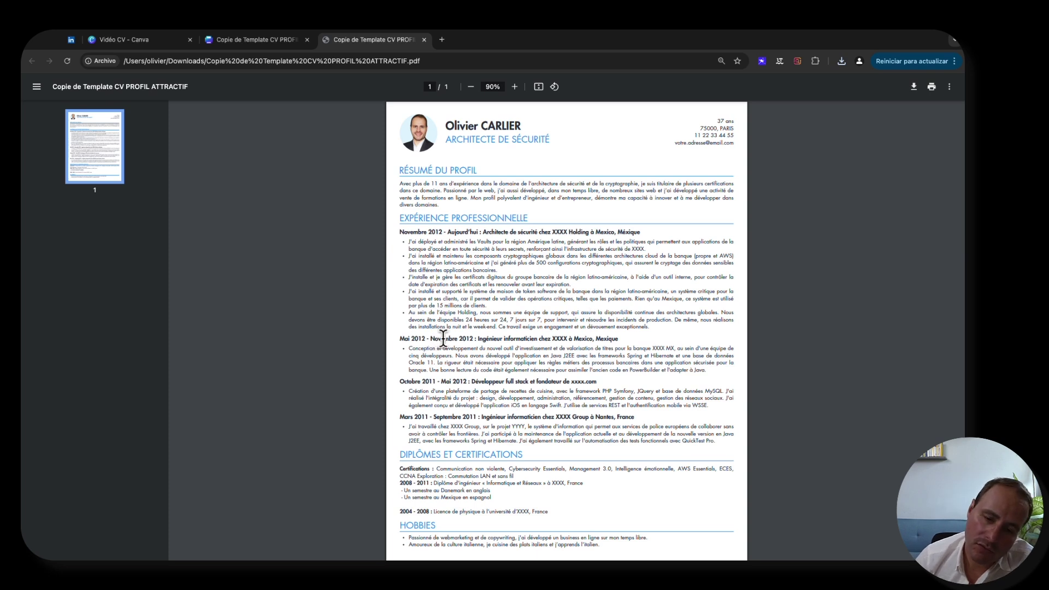
scroll(443, 337, down, 1)
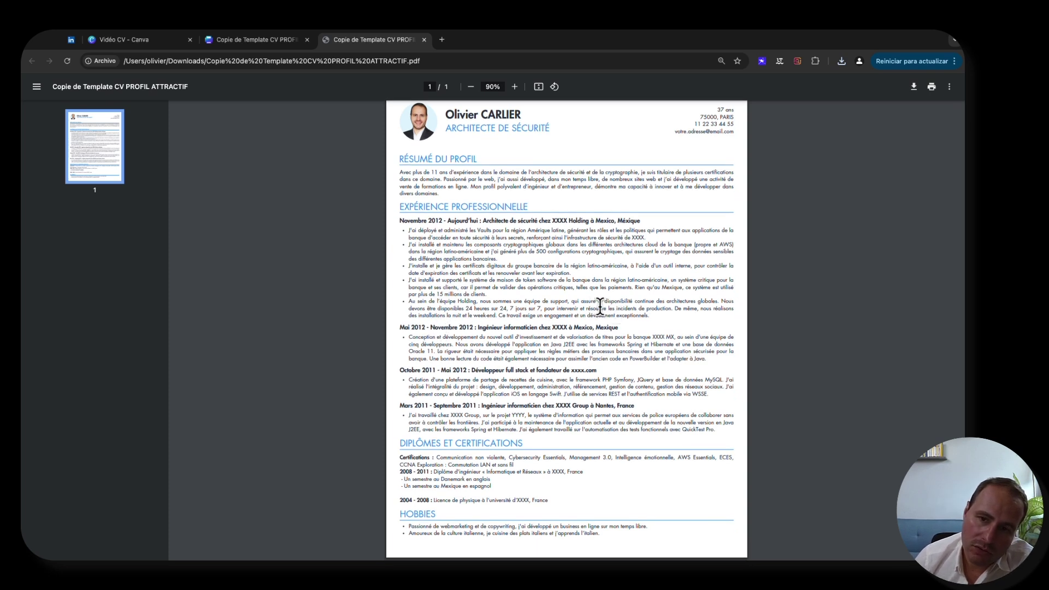
scroll(705, 289, up, 1)
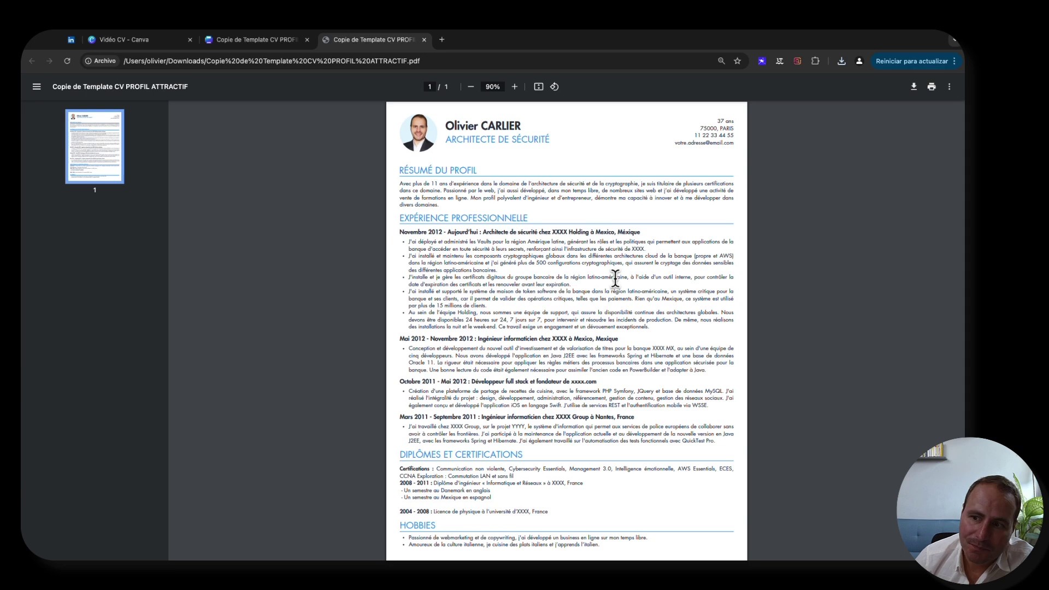